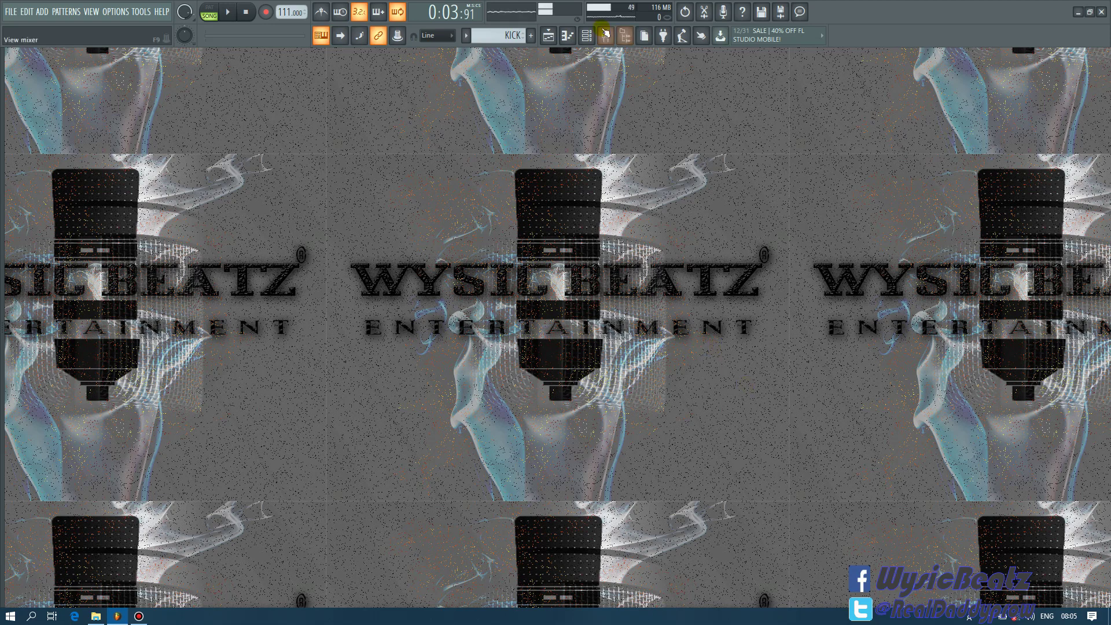
- Bring up the channel rack and set the project tempo to 160 BPM
{"action": "left_click", "coordinate": [322, 39]}
{"action": "left_click_drag", "start_coordinate": [289, 12], "coordinate": [289, 4]}
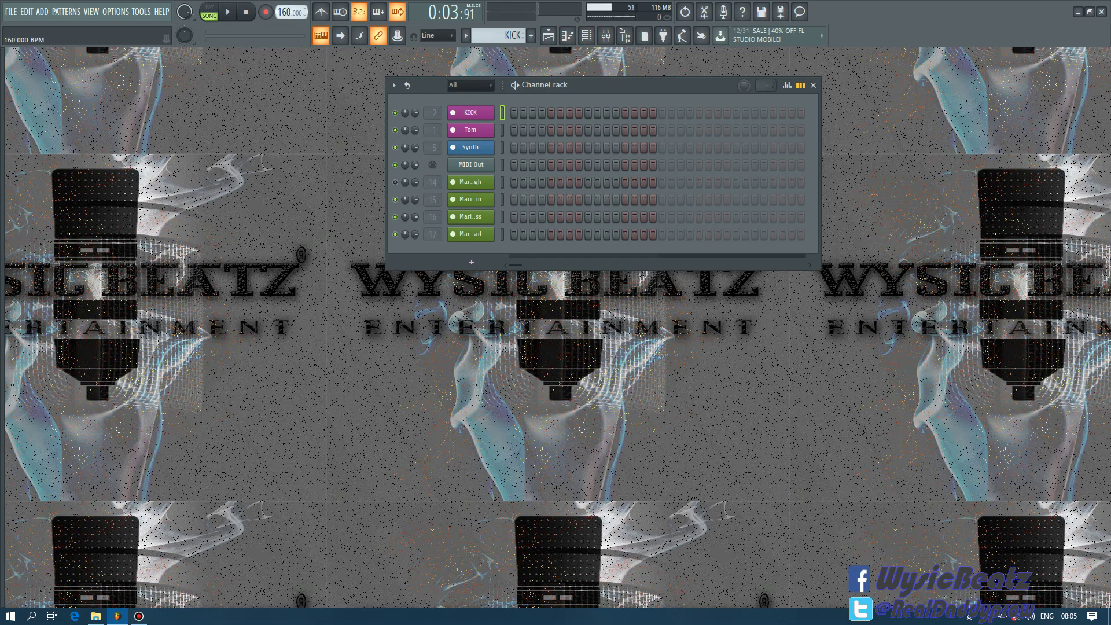
{"action": "left_click_drag", "start_coordinate": [285, 11], "coordinate": [284, 11]}
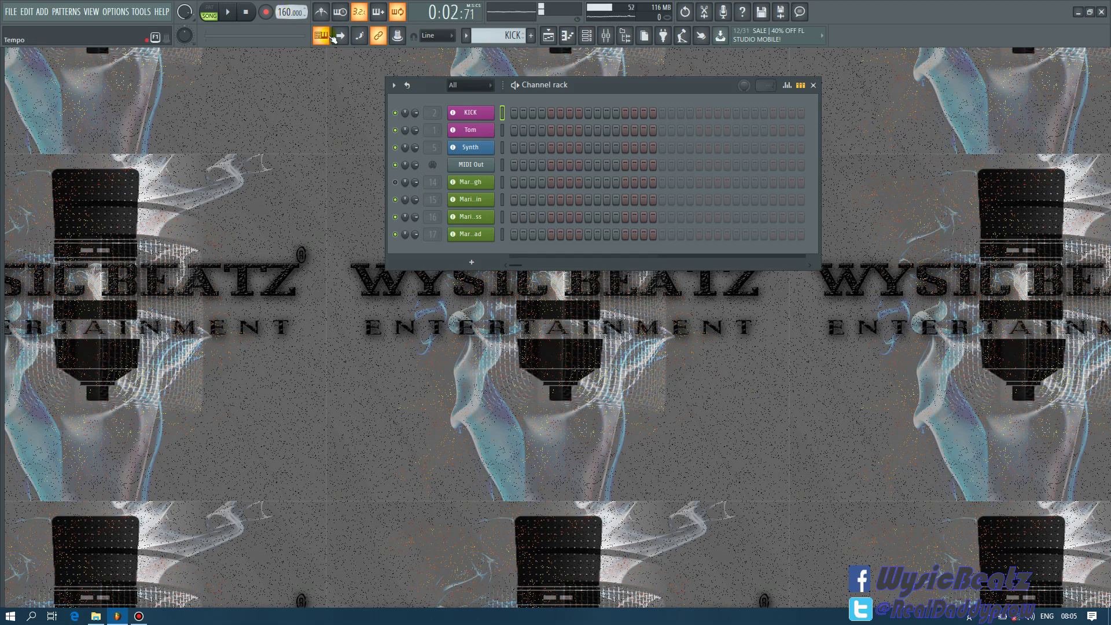
- Reposition the channel rack and widen it to show more than five bars of steps
{"action": "left_click_drag", "start_coordinate": [631, 88], "coordinate": [561, 134]}
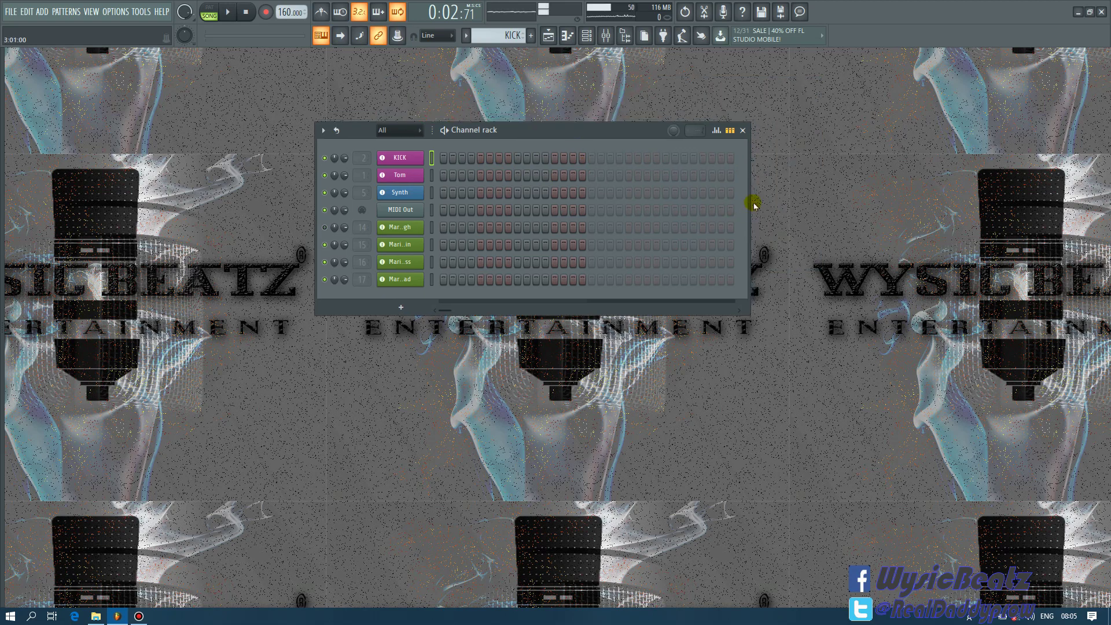
{"action": "left_click_drag", "start_coordinate": [749, 205], "coordinate": [829, 212]}
{"action": "left_click_drag", "start_coordinate": [695, 138], "coordinate": [406, 107]}
{"action": "left_click_drag", "start_coordinate": [540, 189], "coordinate": [1057, 212]}
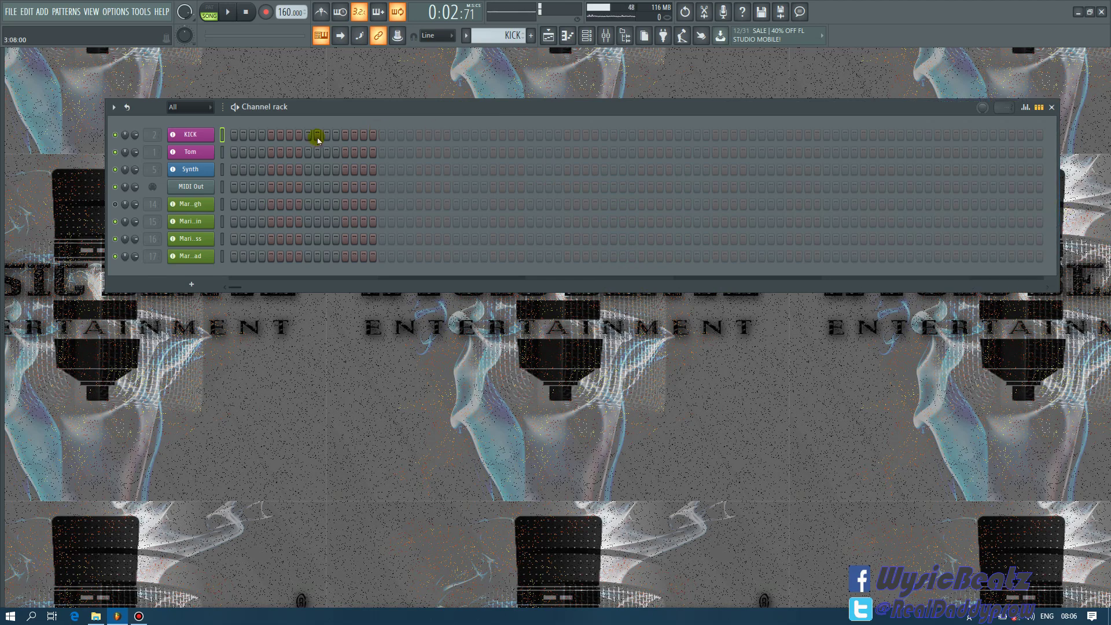
- Extend the KICK sequence to 80 steps, fill each 4 steps, and play it back in pattern mode
{"action": "left_click", "coordinate": [202, 138]}
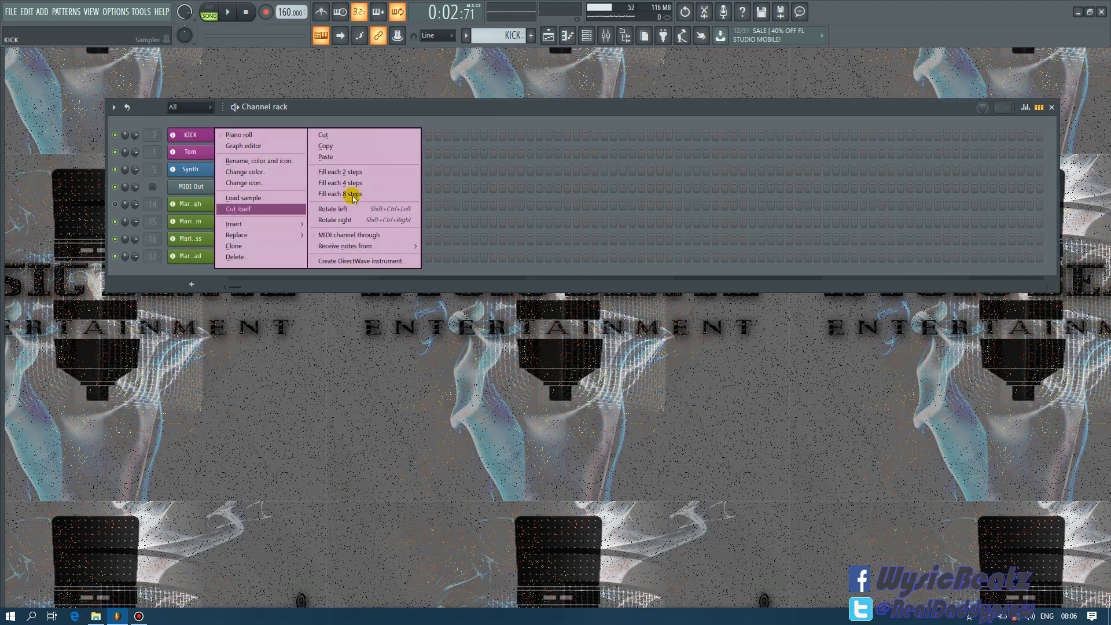
{"action": "left_click", "coordinate": [347, 179]}
{"action": "left_click", "coordinate": [964, 137]}
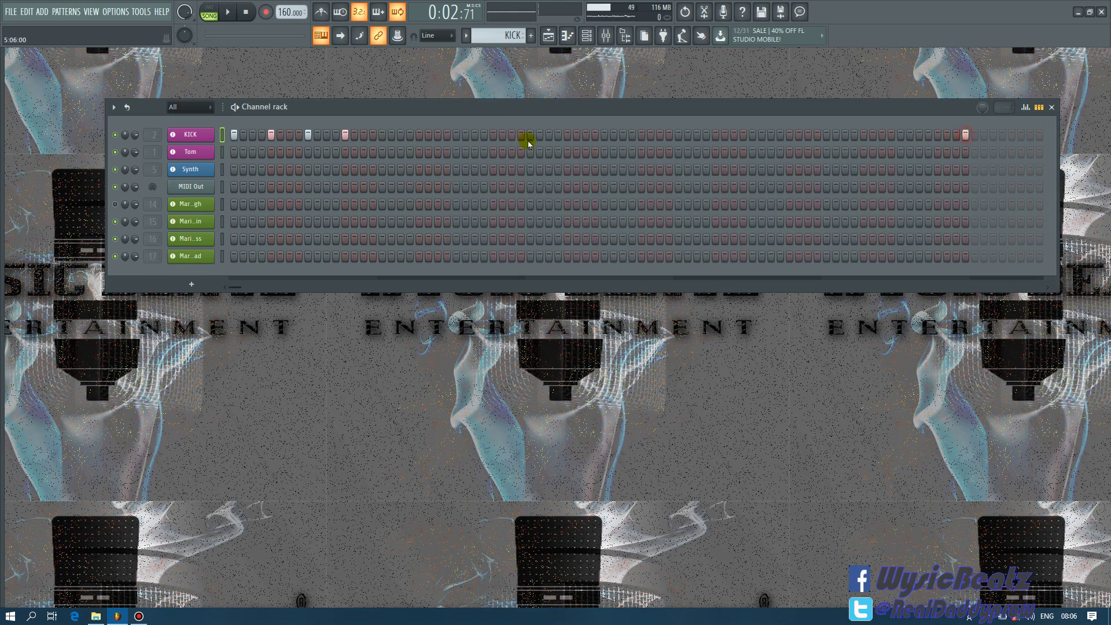
{"action": "right_click", "coordinate": [195, 132]}
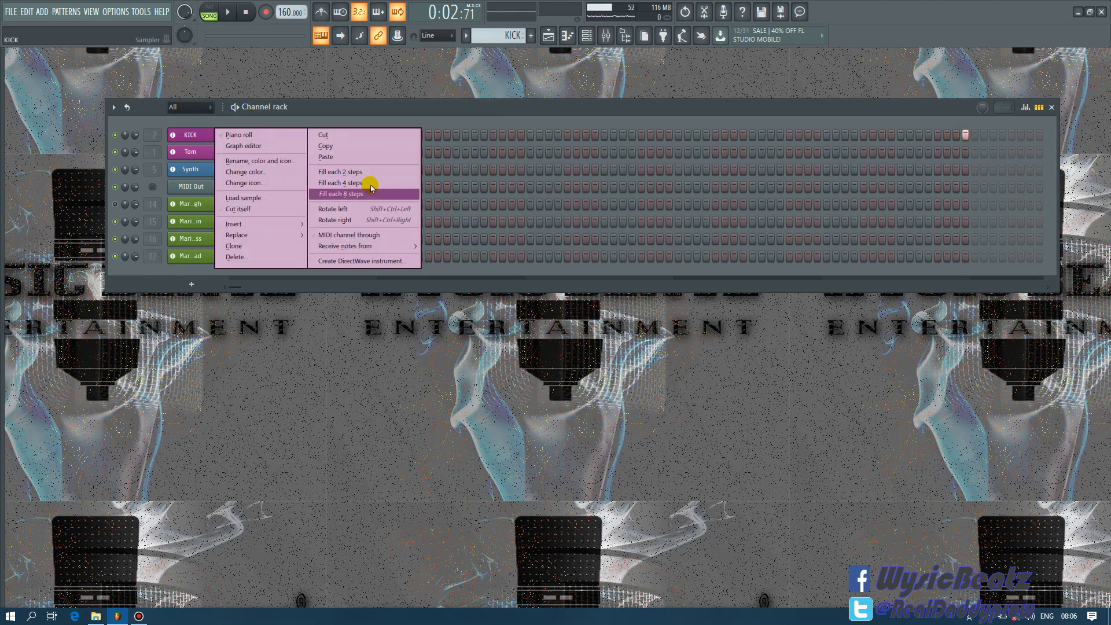
{"action": "left_click", "coordinate": [370, 184]}
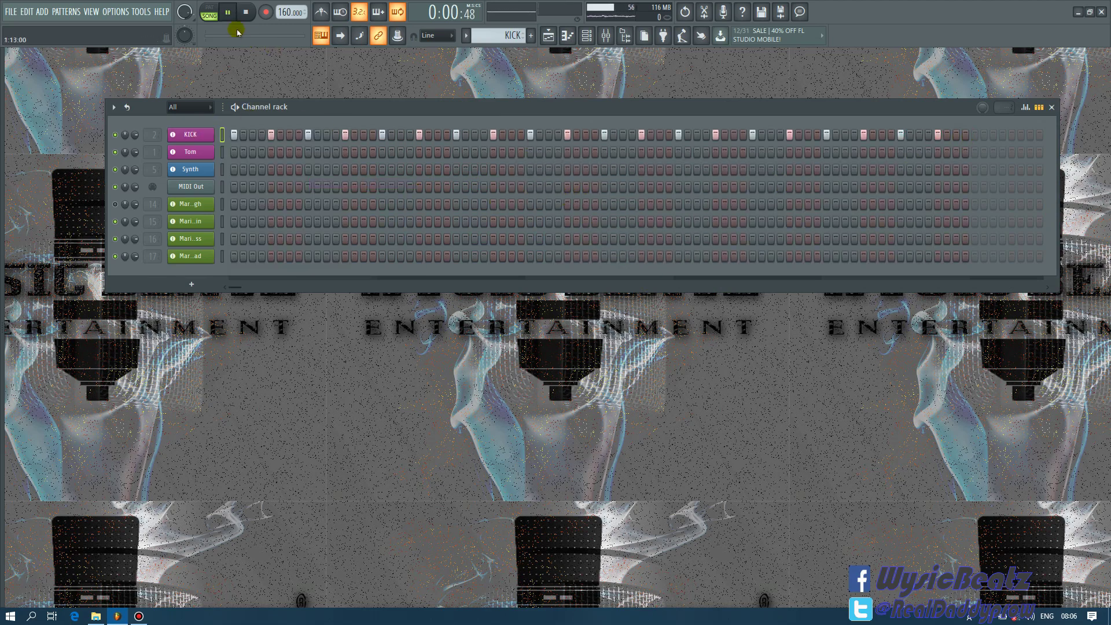
{"action": "left_click", "coordinate": [209, 11]}
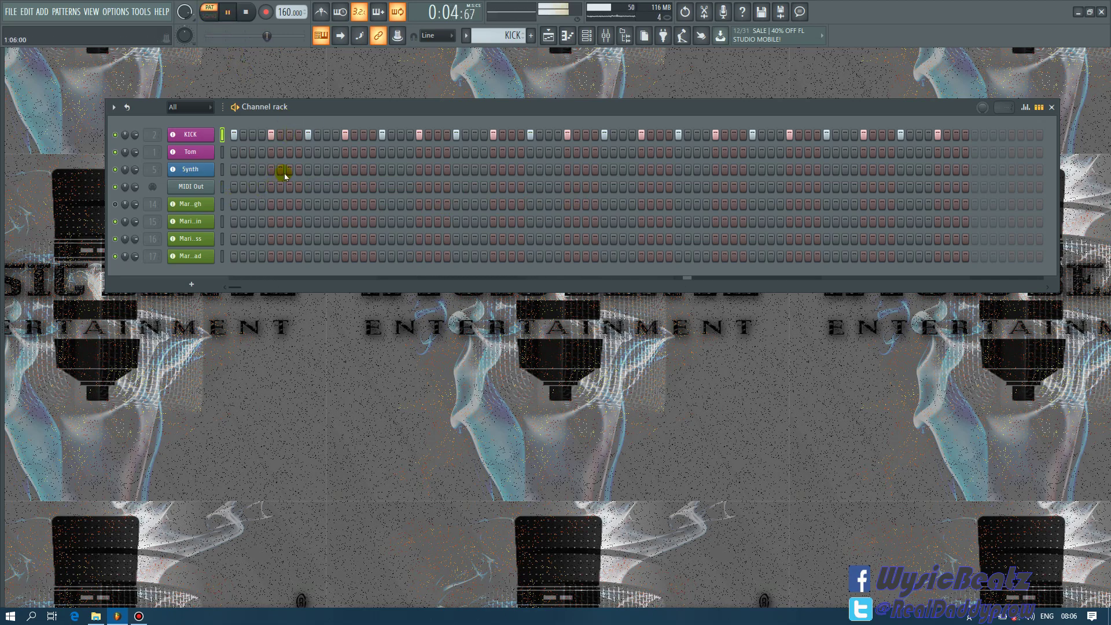
- Add the DNC_Hat_4 sample from the browser as a channel below KICK and fill each 2 steps
{"action": "key", "text": "alt+F8"}
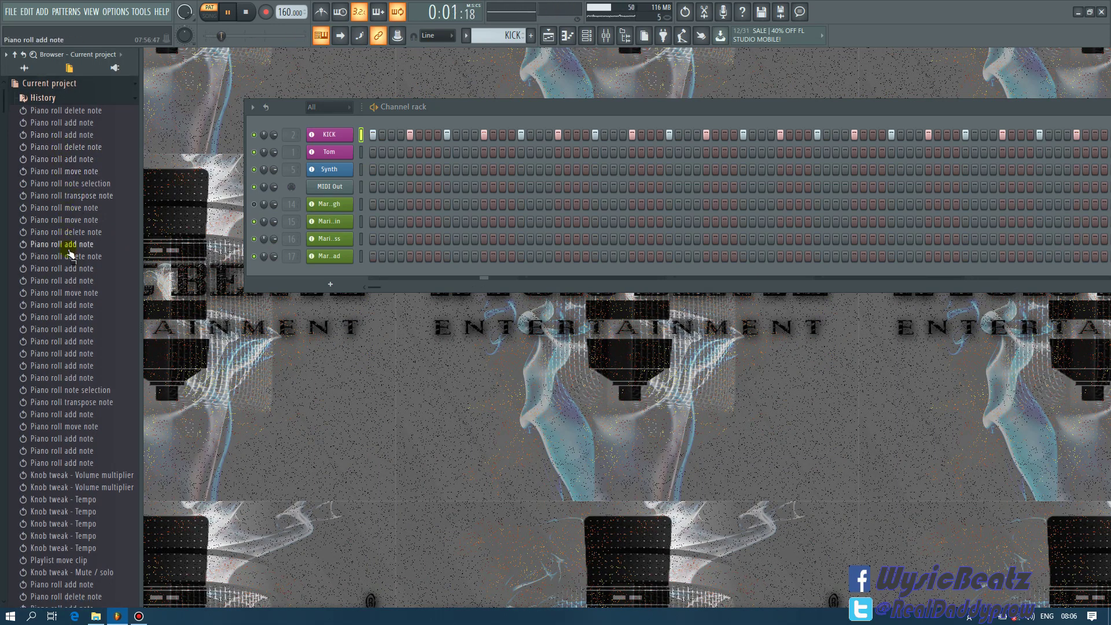
{"action": "scroll", "coordinate": [69, 253], "scroll_direction": "down", "scroll_amount": 10}
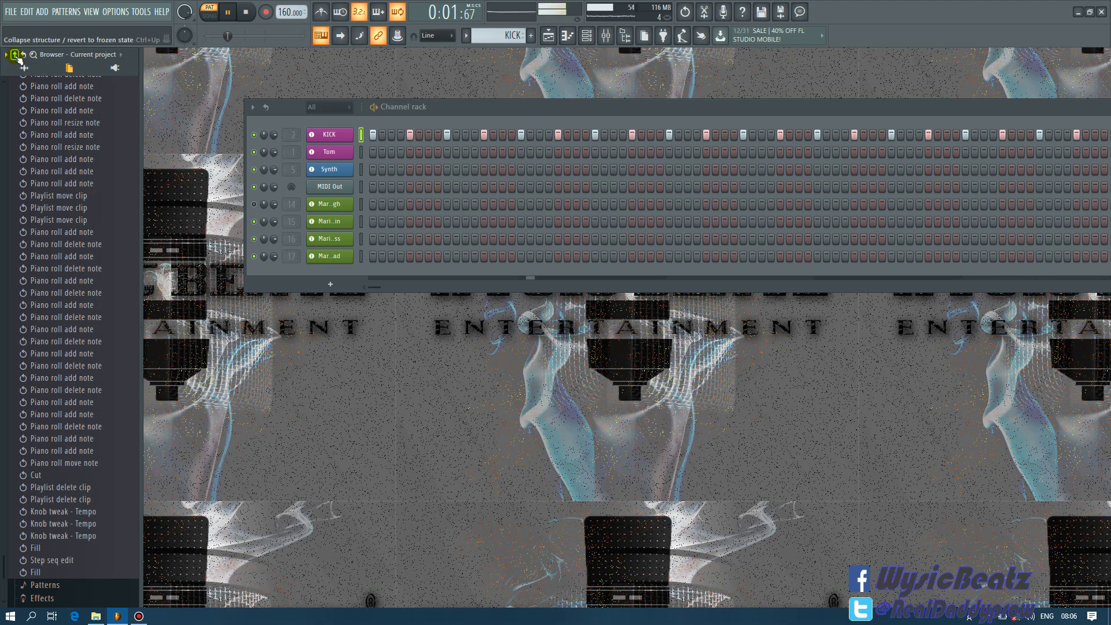
{"action": "left_click", "coordinate": [16, 55]}
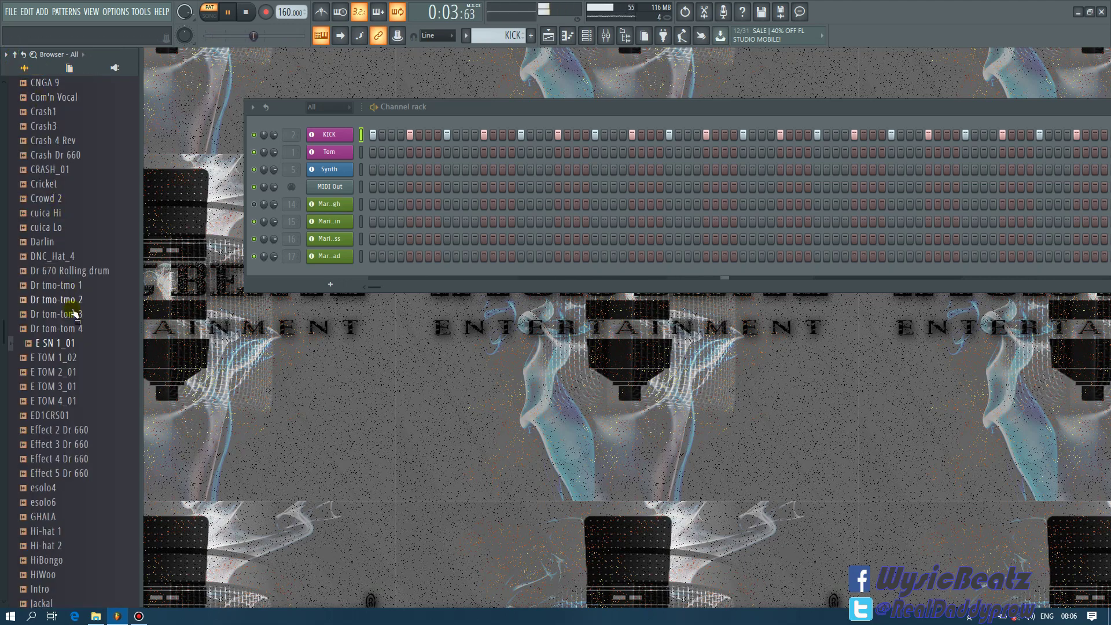
{"action": "left_click", "coordinate": [58, 257]}
{"action": "left_click_drag", "start_coordinate": [58, 261], "coordinate": [190, 148]}
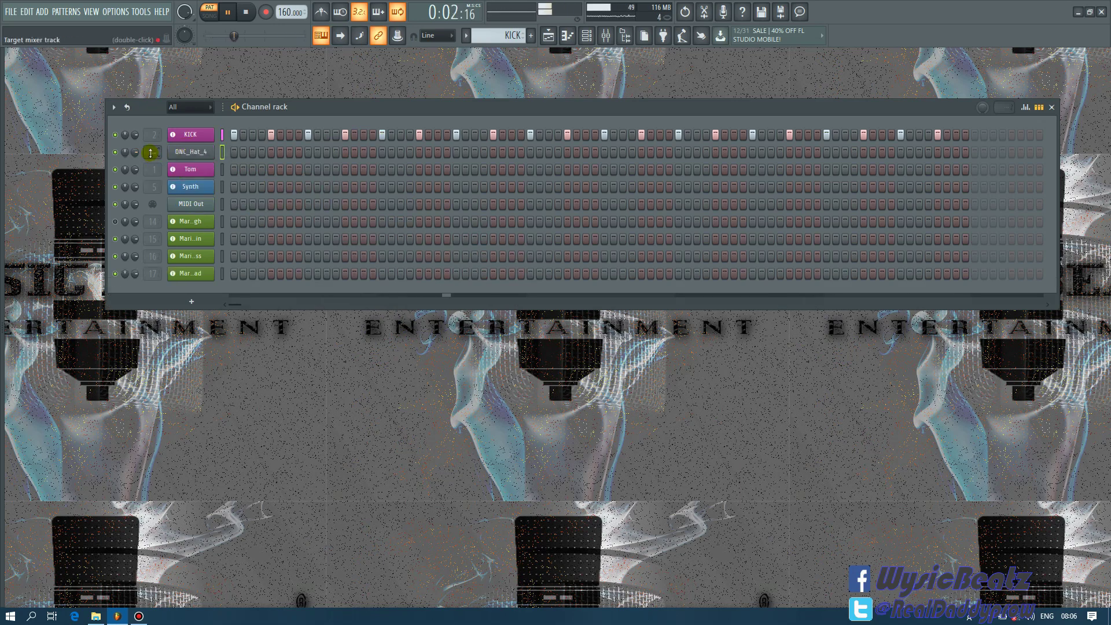
{"action": "right_click", "coordinate": [213, 151]}
{"action": "left_click", "coordinate": [354, 190]}
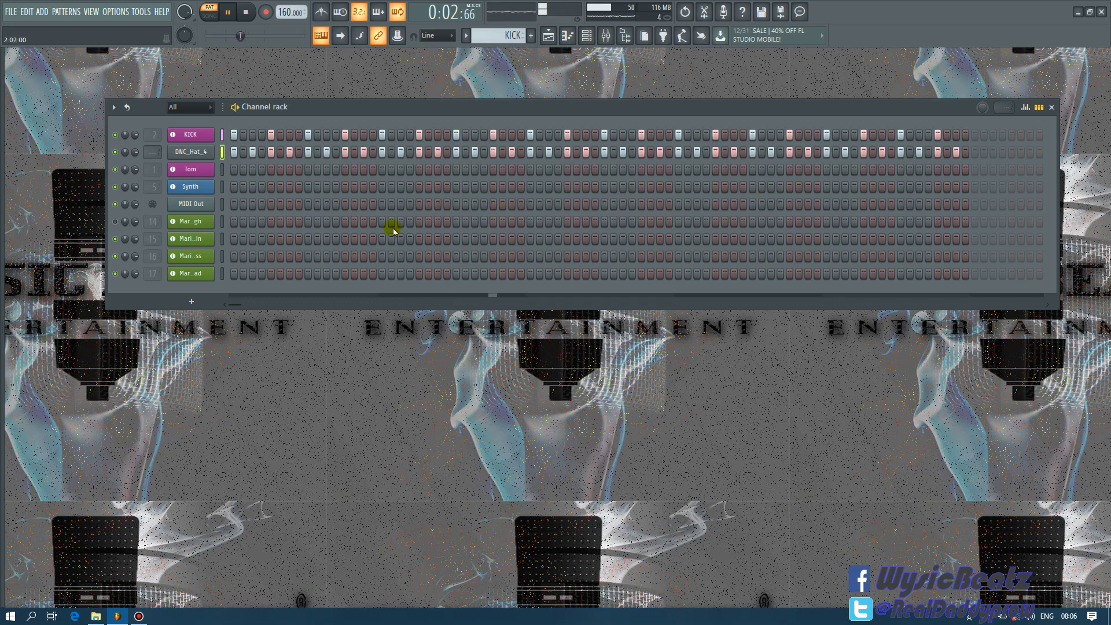
- In the MIDI Out channel's piano roll, place C5 and E5 notes together at step 3 of bar 1 and audition them
{"action": "right_click", "coordinate": [213, 205]}
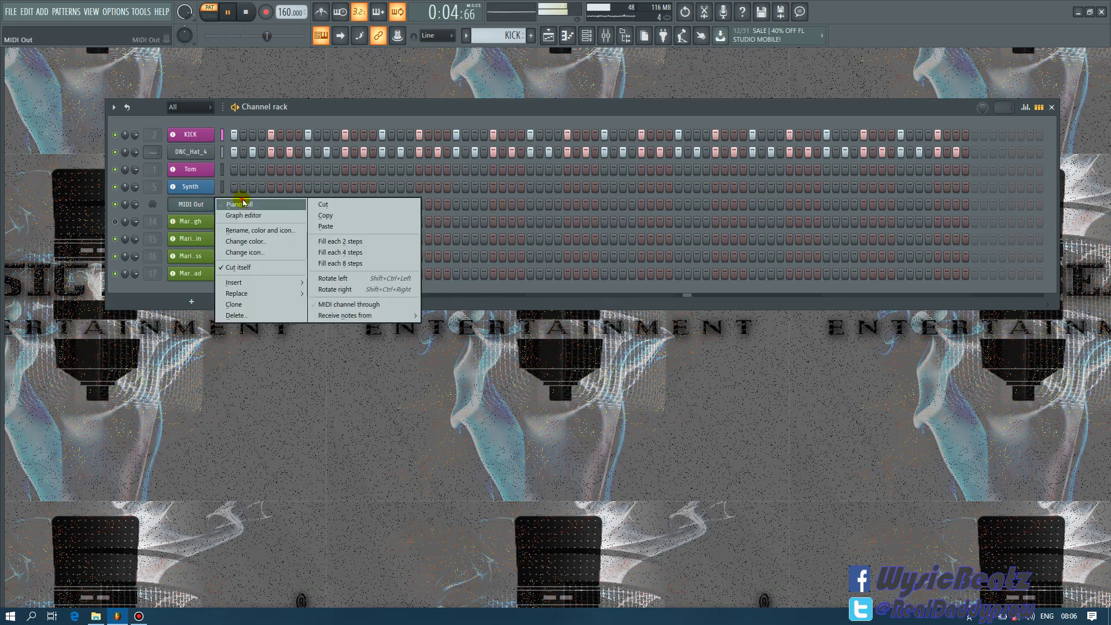
{"action": "left_click", "coordinate": [242, 206]}
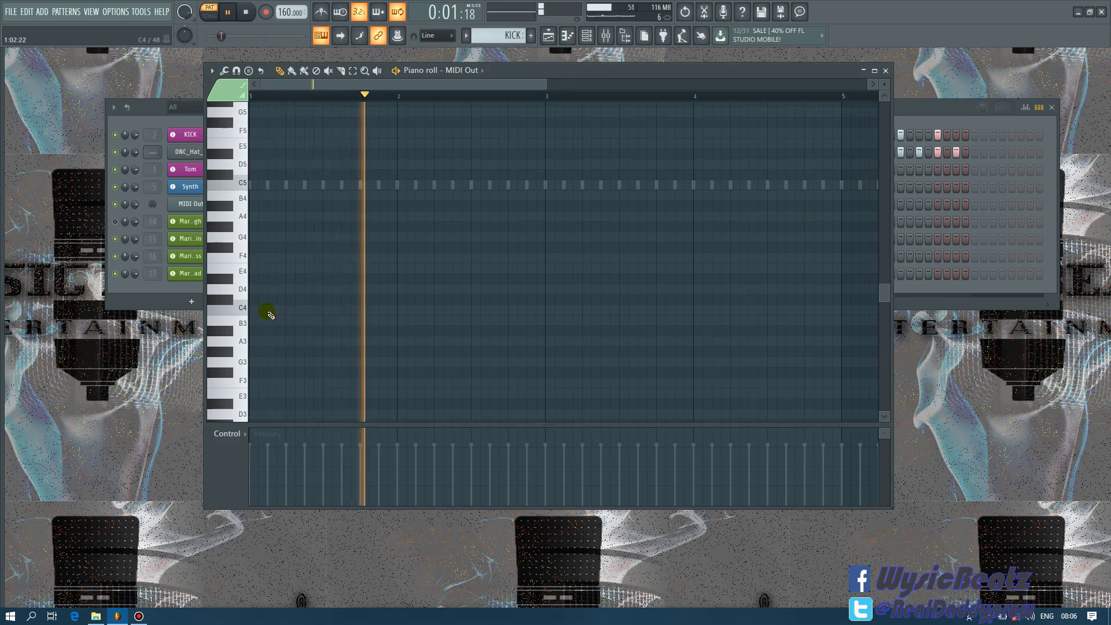
{"action": "key", "text": "space"}
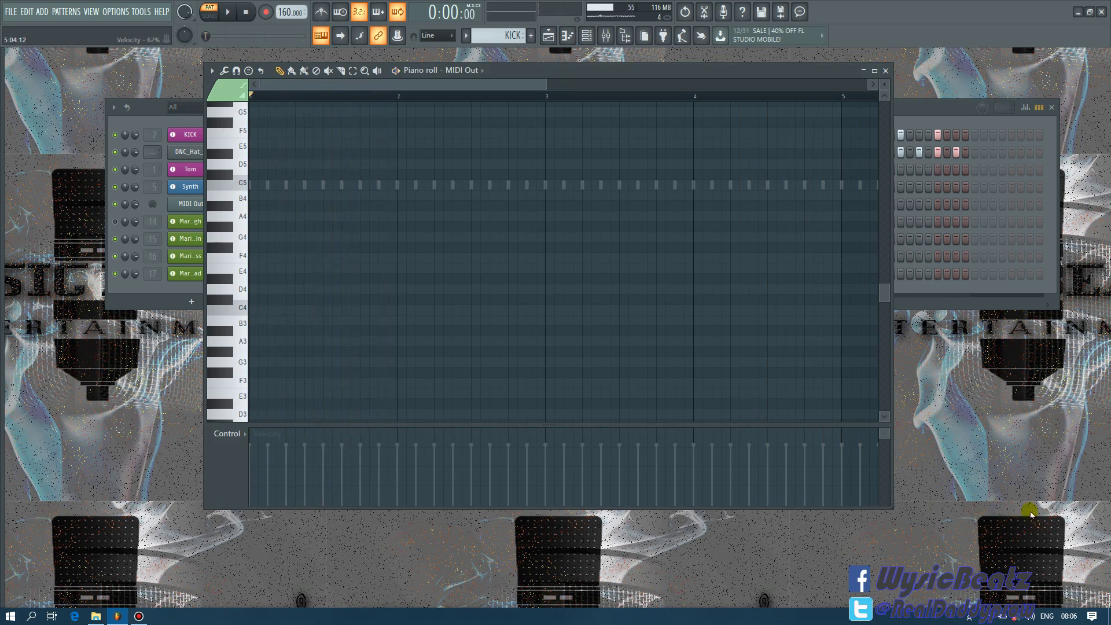
{"action": "left_click", "coordinate": [1032, 618]}
{"action": "left_click", "coordinate": [596, 468]}
{"action": "left_click", "coordinate": [272, 186]}
{"action": "left_click", "coordinate": [276, 145]}
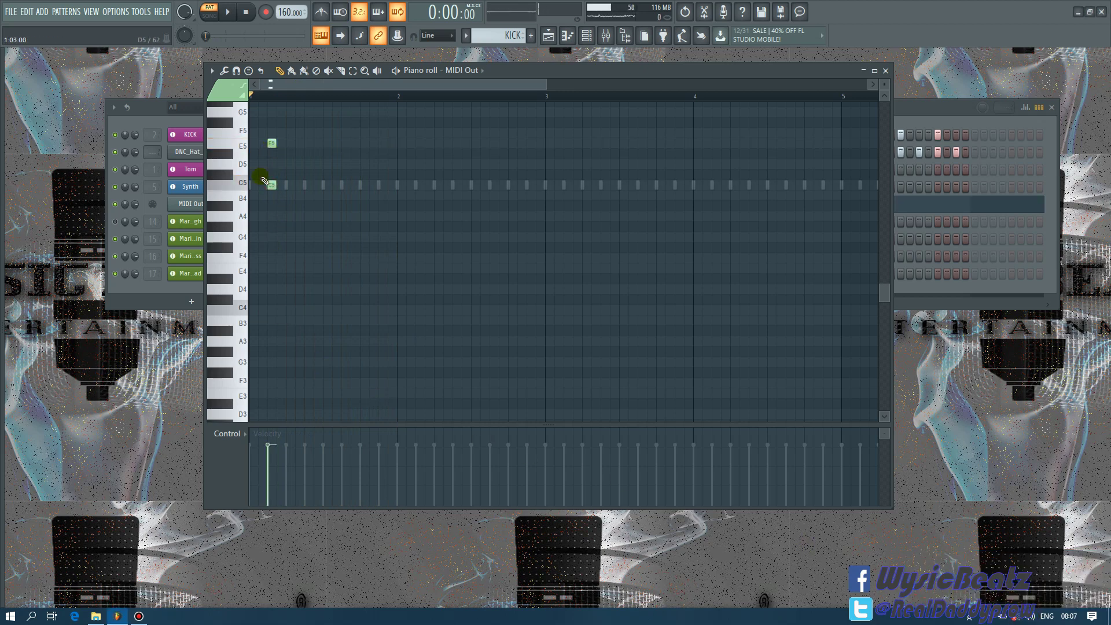
{"action": "key", "text": "space"}
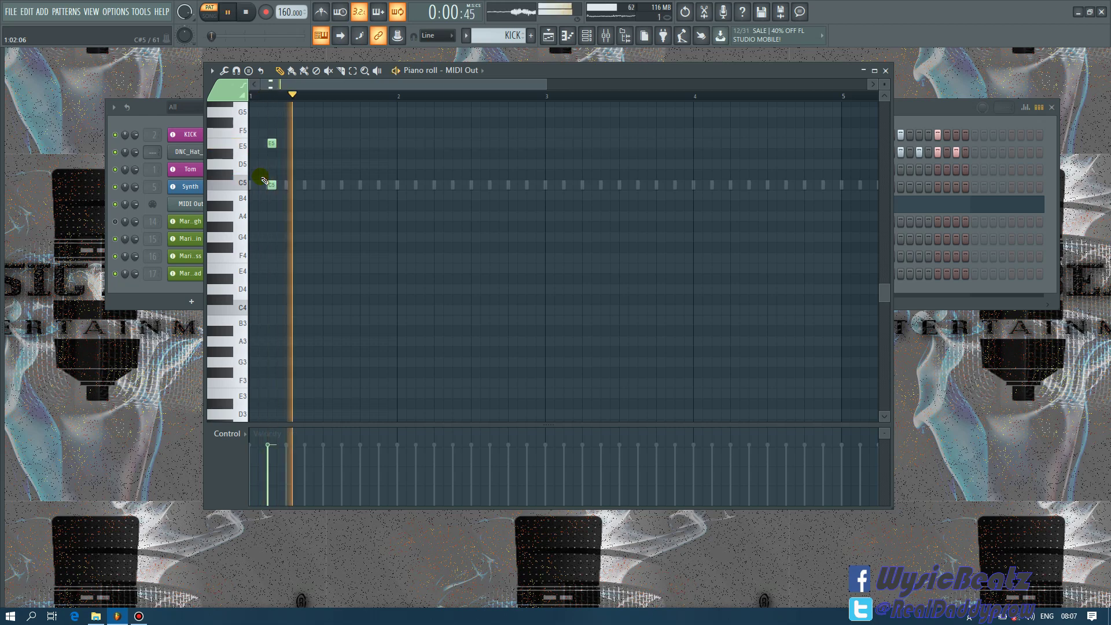
{"action": "key", "text": "space"}
{"action": "key", "text": "space"}
{"action": "key", "text": "space"}
- Repeat the C5 and E5 chord at step 11 of bar 1 and at steps 3 and 11 of bar 2
{"action": "left_click", "coordinate": [343, 185]}
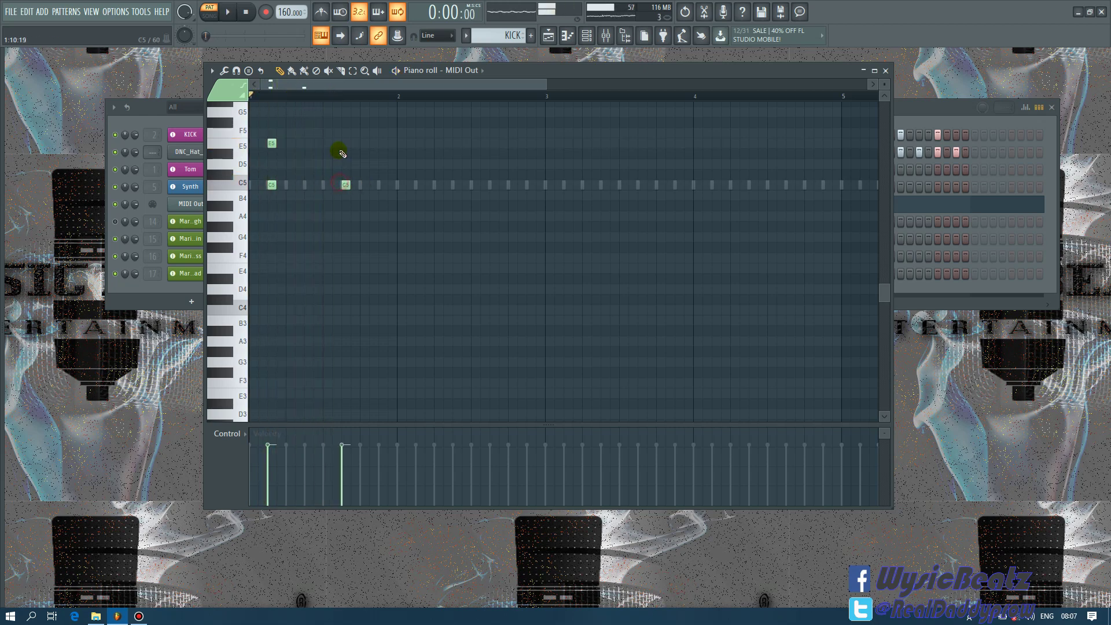
{"action": "key", "text": "space"}
{"action": "left_click", "coordinate": [420, 185]}
{"action": "left_click", "coordinate": [419, 143]}
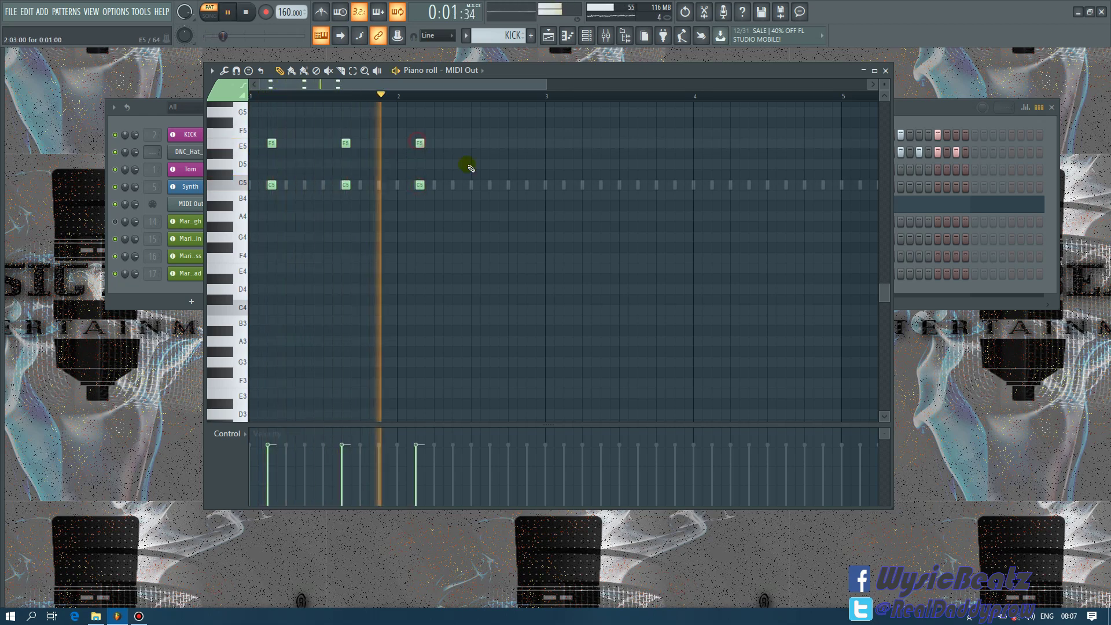
{"action": "left_click", "coordinate": [493, 185]}
{"action": "left_click", "coordinate": [494, 142]}
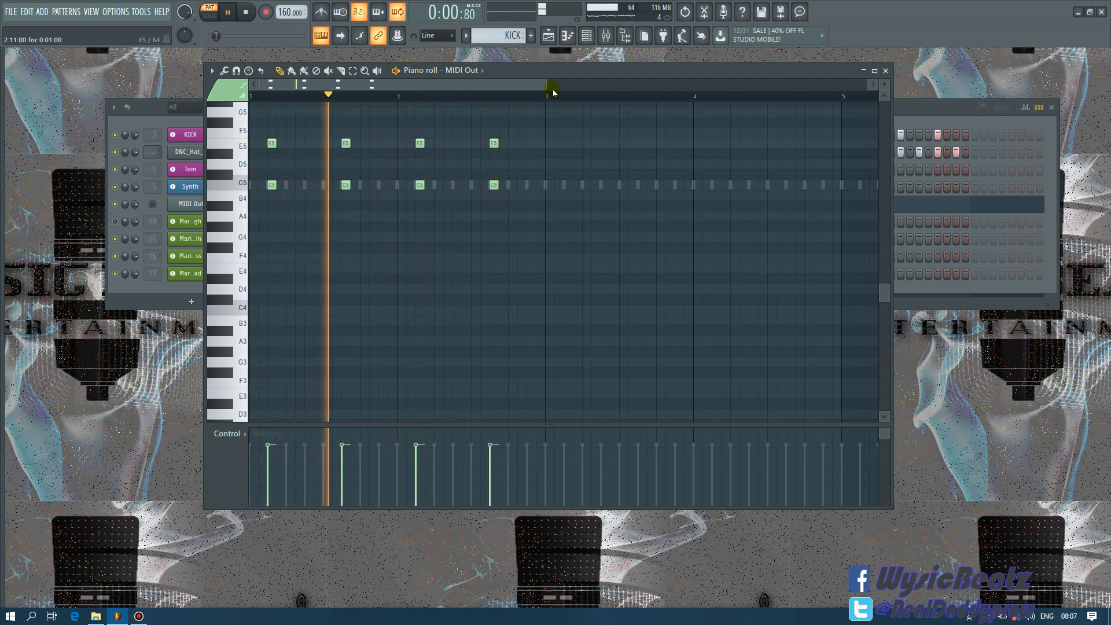
{"action": "key", "text": "space"}
- Place C5 and F5 chords at steps 3 and 11 of bar 3
{"action": "left_click", "coordinate": [567, 185]}
{"action": "left_click", "coordinate": [566, 132]}
{"action": "key", "text": "space"}
{"action": "left_click", "coordinate": [642, 184]}
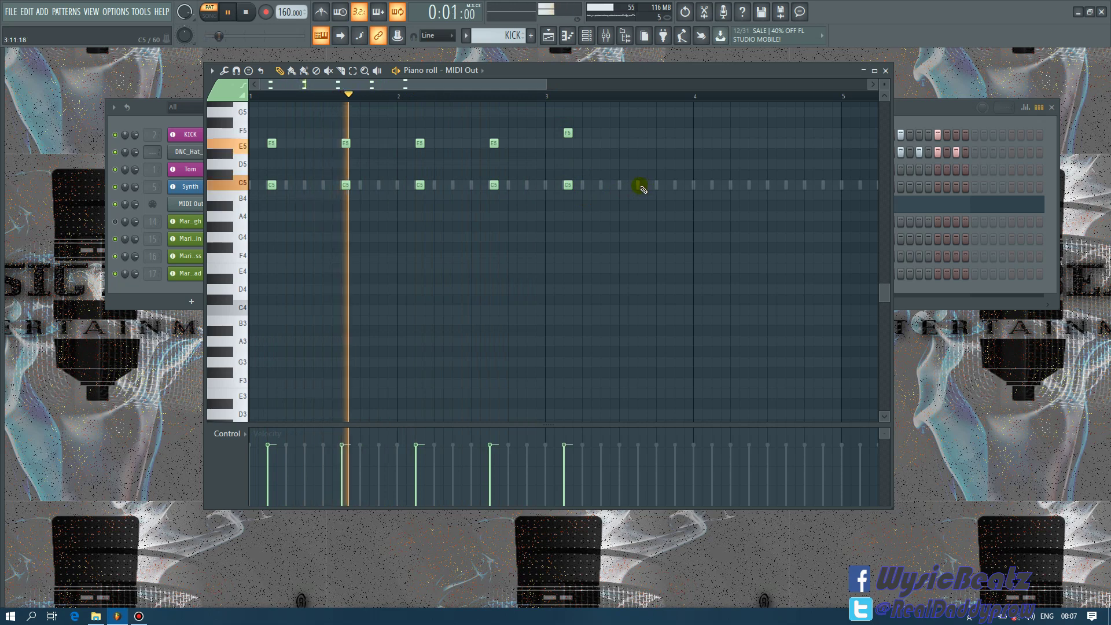
{"action": "left_click", "coordinate": [637, 131]}
- Place D5 and A#4 chords at steps 3 and 11 of bar 4, and close the piano roll
{"action": "left_click_drag", "start_coordinate": [546, 86], "coordinate": [655, 109]}
{"action": "key", "text": "space"}
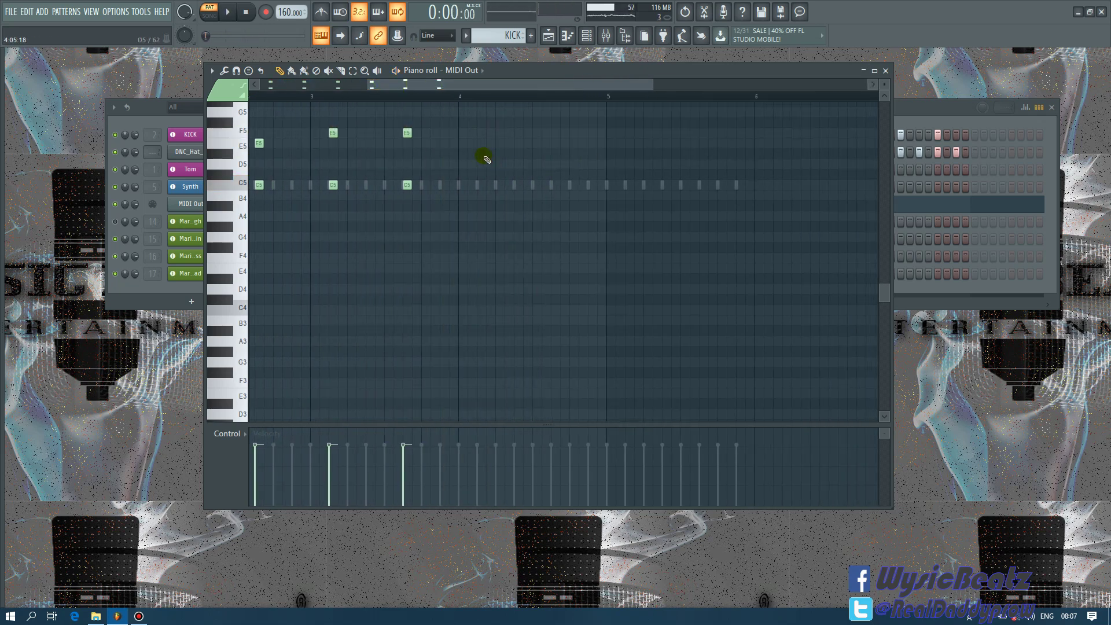
{"action": "mouse_move", "coordinate": [480, 153]}
{"action": "left_mouse_down"}
{"action": "mouse_move", "coordinate": [481, 172]}
{"action": "mouse_move", "coordinate": [482, 163]}
{"action": "left_mouse_up"}
{"action": "left_click", "coordinate": [479, 206]}
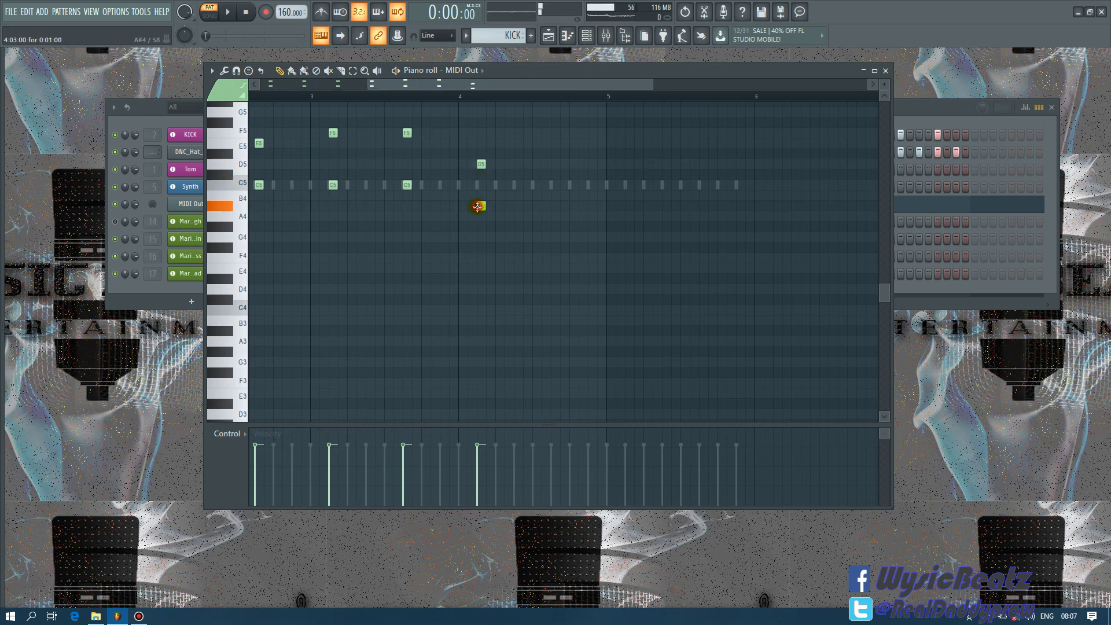
{"action": "key", "text": "space"}
{"action": "left_click", "coordinate": [552, 165]}
{"action": "left_click", "coordinate": [551, 206]}
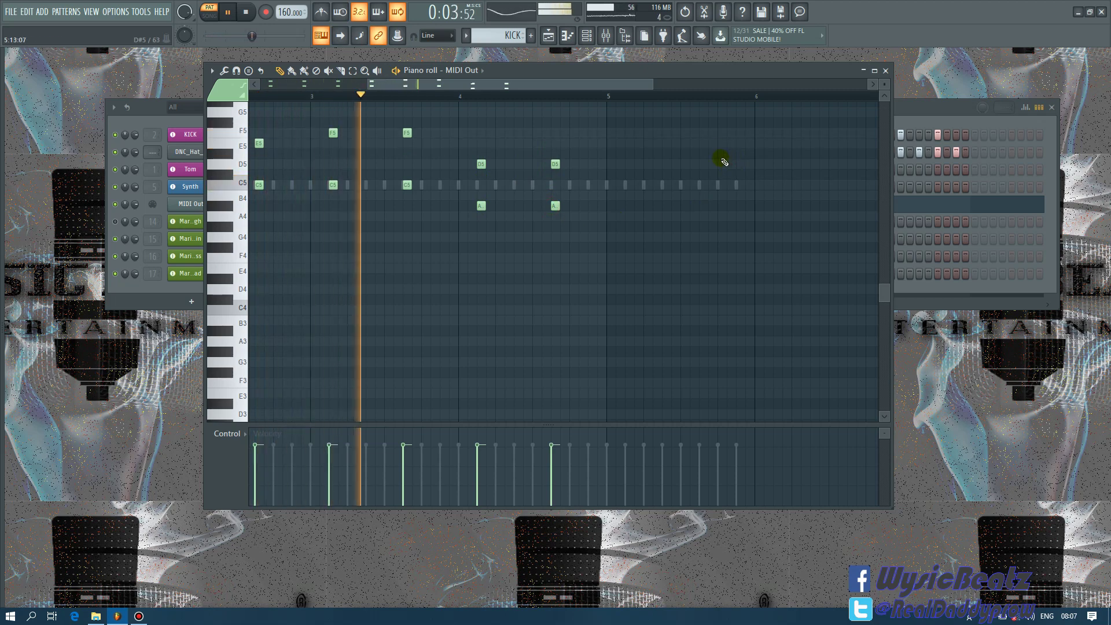
{"action": "left_click", "coordinate": [886, 70]}
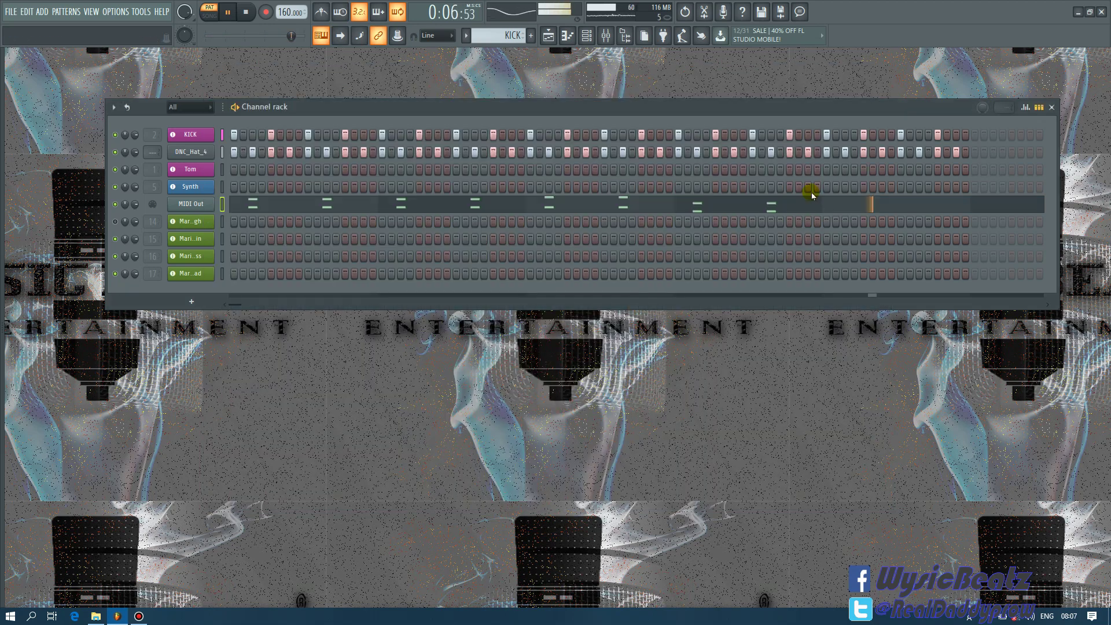
- Clear the fifth-bar steps of KICK and DNC_Hat_4 and narrow the channel rack to four bars
{"action": "right_click", "coordinate": [949, 134]}
{"action": "mouse_move", "coordinate": [888, 138]}
{"action": "left_mouse_down"}
{"action": "mouse_move", "coordinate": [828, 136]}
{"action": "mouse_move", "coordinate": [883, 152]}
{"action": "mouse_move", "coordinate": [964, 154]}
{"action": "left_mouse_up"}
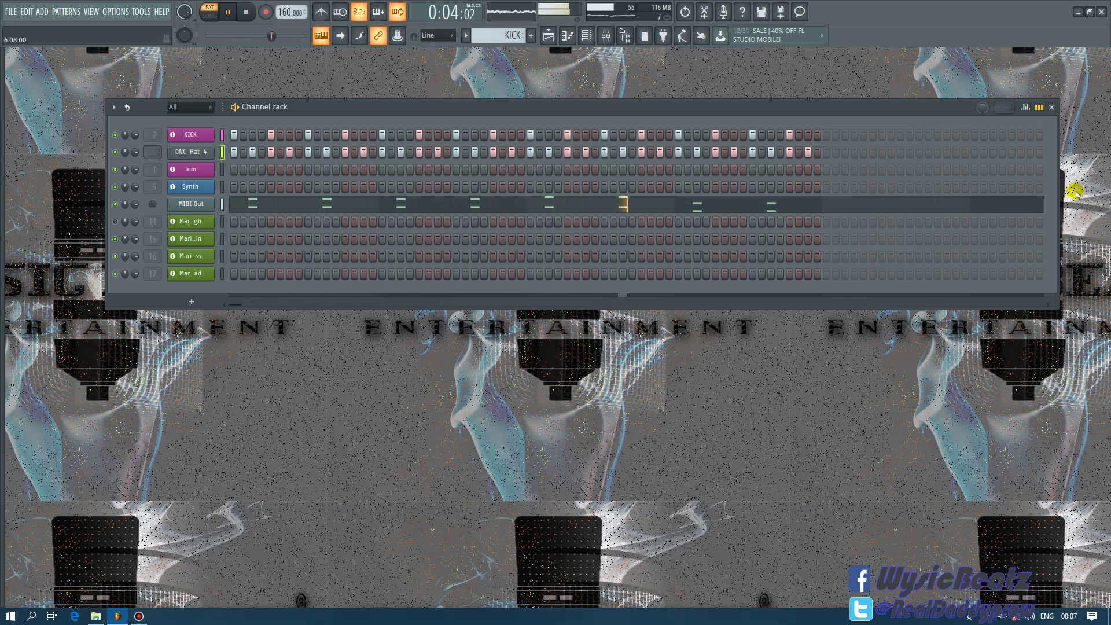
{"action": "left_click_drag", "start_coordinate": [1058, 191], "coordinate": [834, 204]}
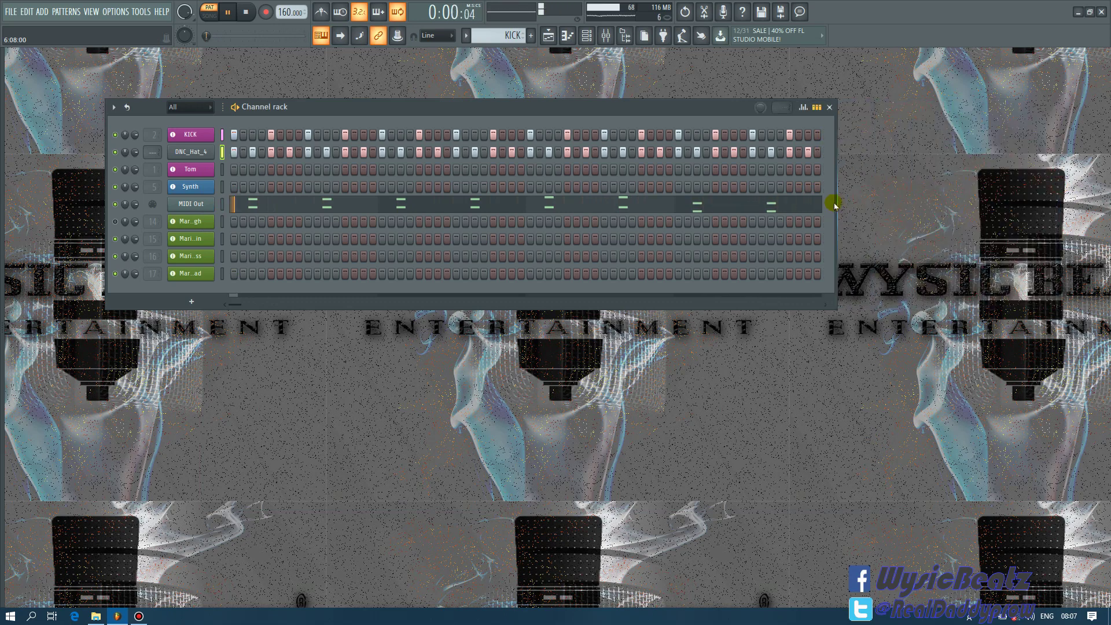
{"action": "left_click_drag", "start_coordinate": [604, 108], "coordinate": [716, 115]}
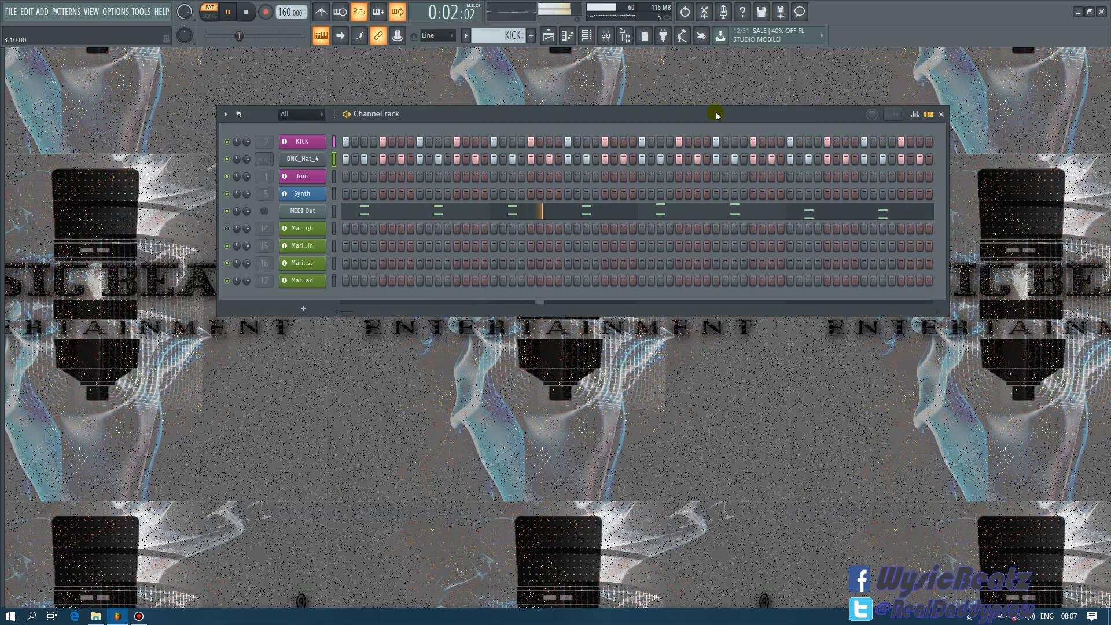
- Unmute the Marimba High channel and place a C5 note at step 3 of bar 1 in its piano roll
{"action": "left_click", "coordinate": [227, 229]}
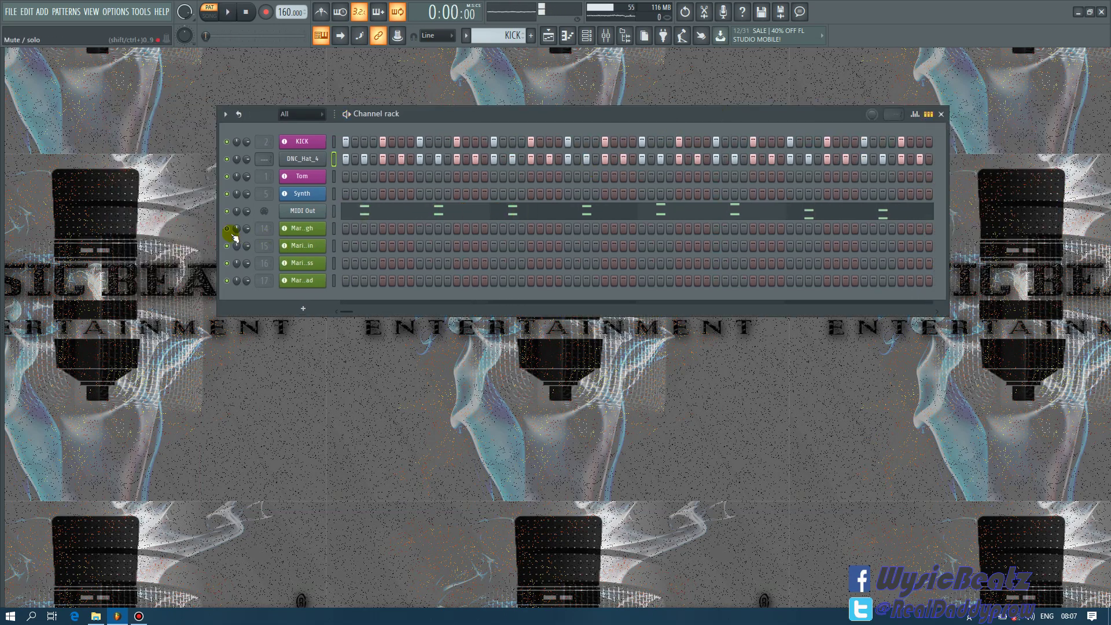
{"action": "right_click", "coordinate": [298, 230]}
{"action": "left_click", "coordinate": [347, 228]}
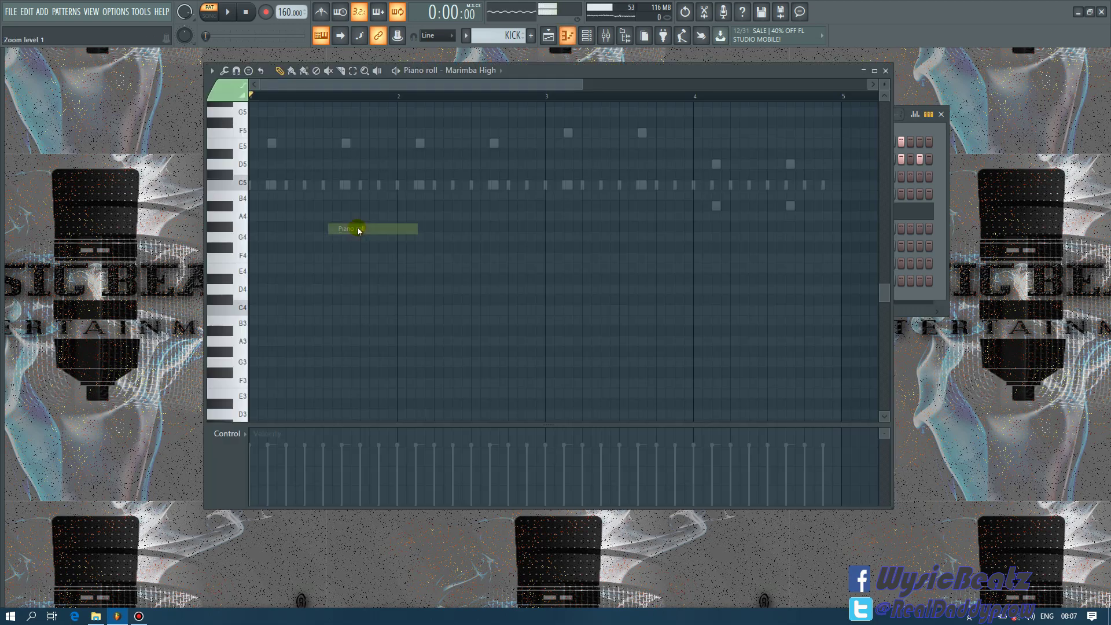
{"action": "left_click", "coordinate": [271, 184]}
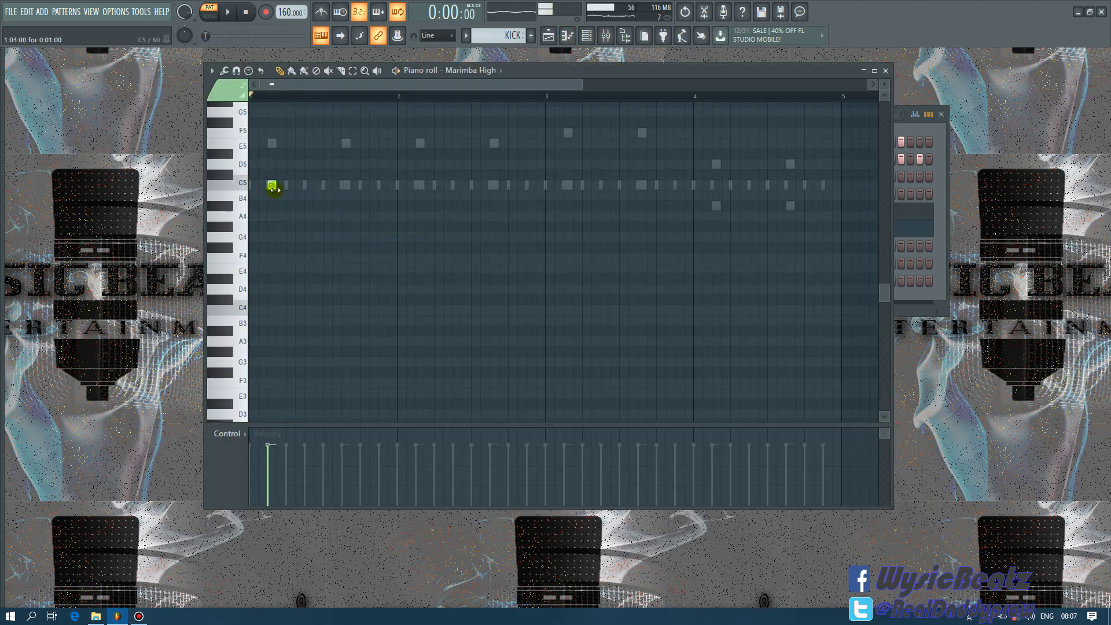
{"action": "key", "text": "space"}
- Place E5 notes at steps 9 and 11 and a C5 note at step 15 of bar 1, auditioning the pattern
{"action": "left_click_drag", "start_coordinate": [306, 133], "coordinate": [325, 149]}
{"action": "key", "text": "space"}
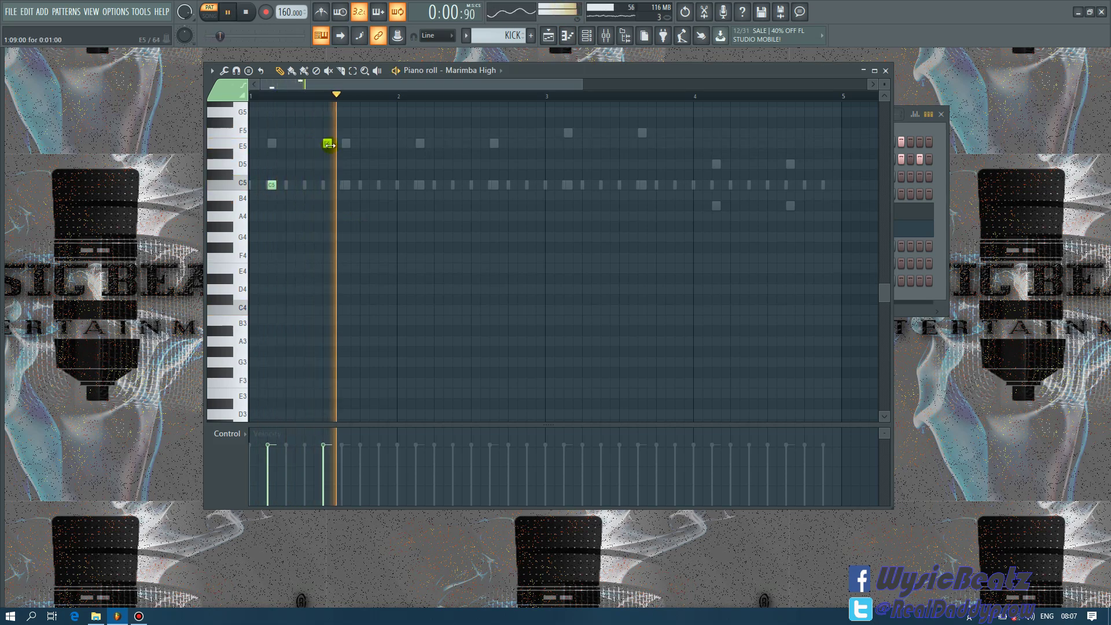
{"action": "key", "text": "space"}
{"action": "key", "text": "space"}
{"action": "left_click", "coordinate": [346, 143]}
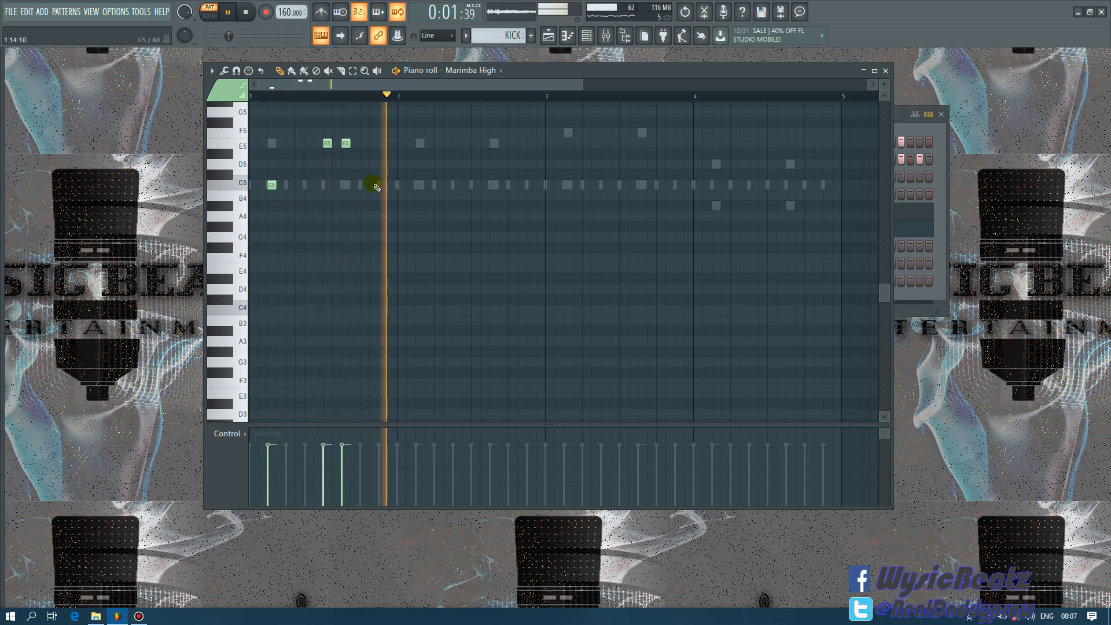
{"action": "left_click", "coordinate": [381, 185]}
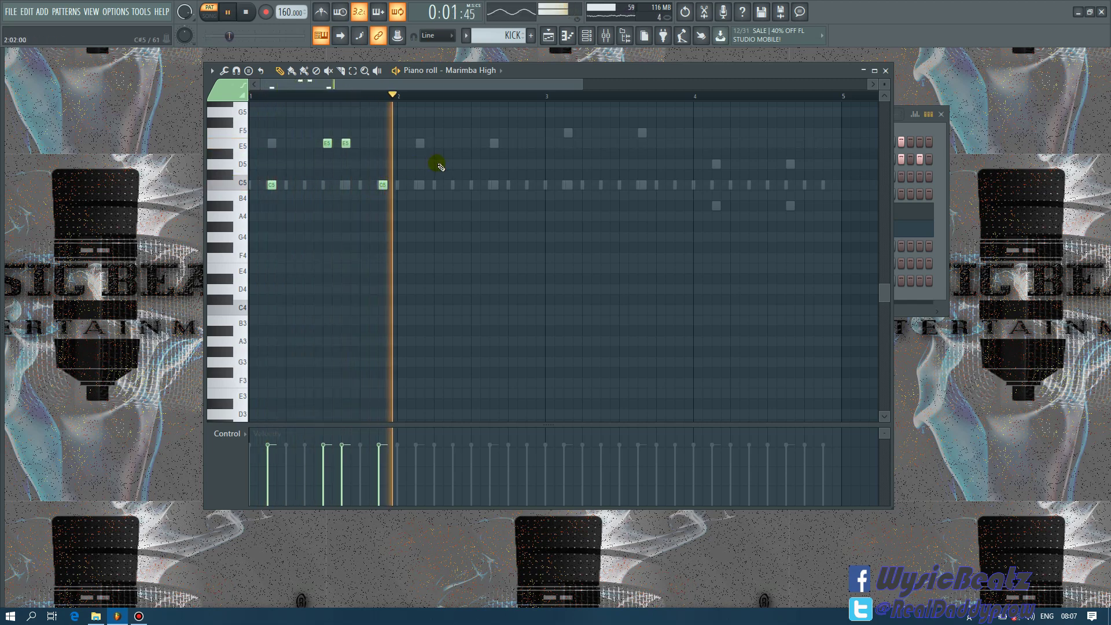
- Place an E5 note at step 3 of bar 2, listen to it, and move it to C5
{"action": "key", "text": "space"}
{"action": "left_click", "coordinate": [416, 144]}
{"action": "key", "text": "space"}
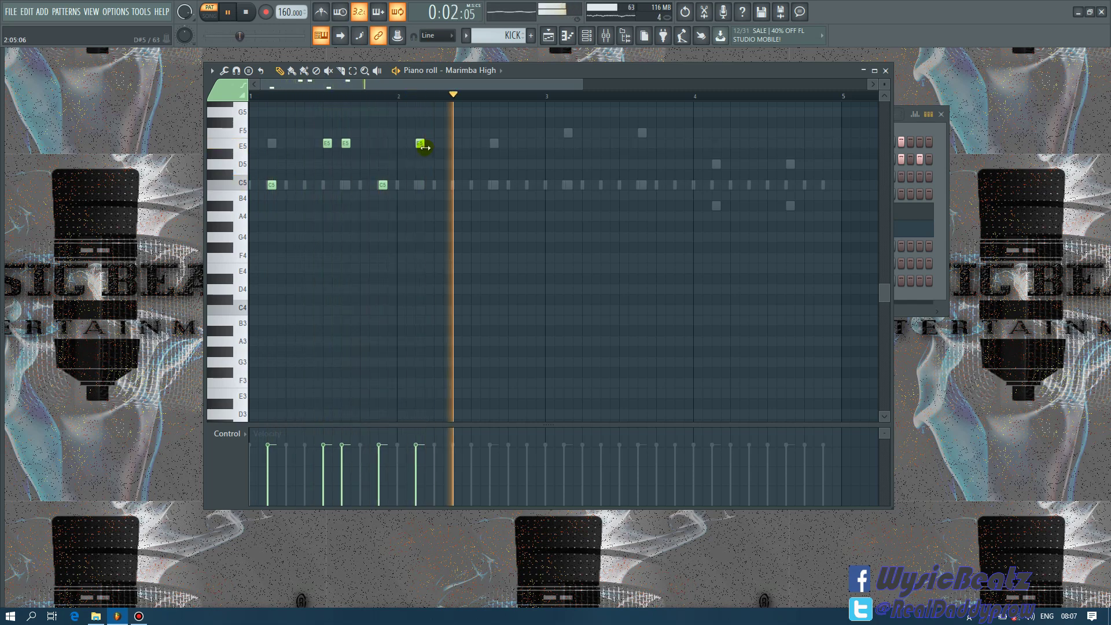
{"action": "key", "text": "space"}
{"action": "left_click_drag", "start_coordinate": [421, 145], "coordinate": [419, 182]}
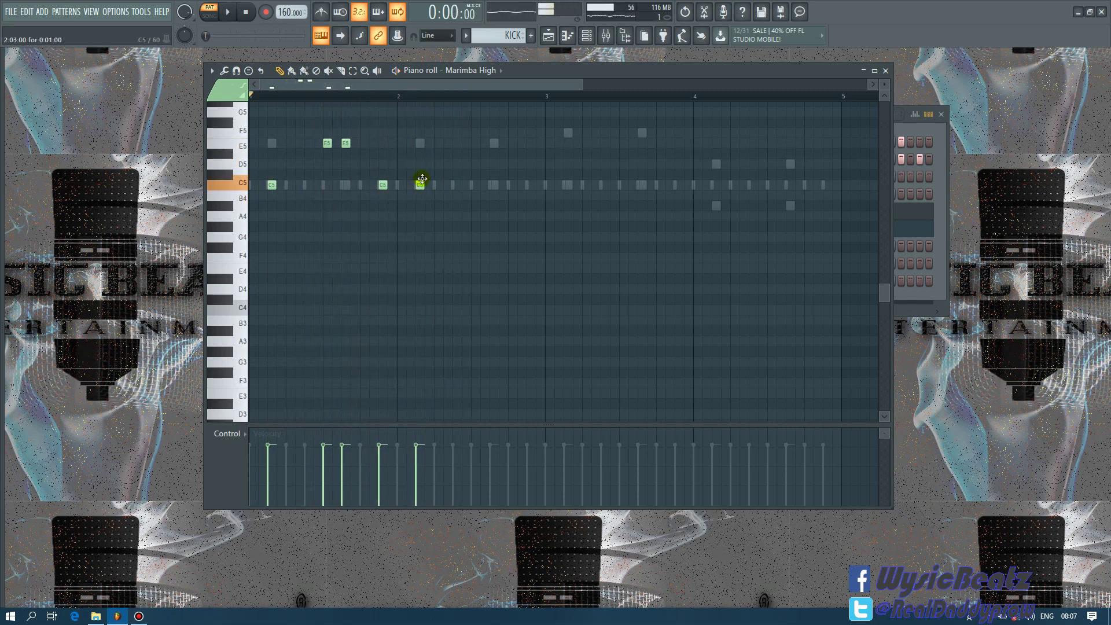
{"action": "key", "text": "space"}
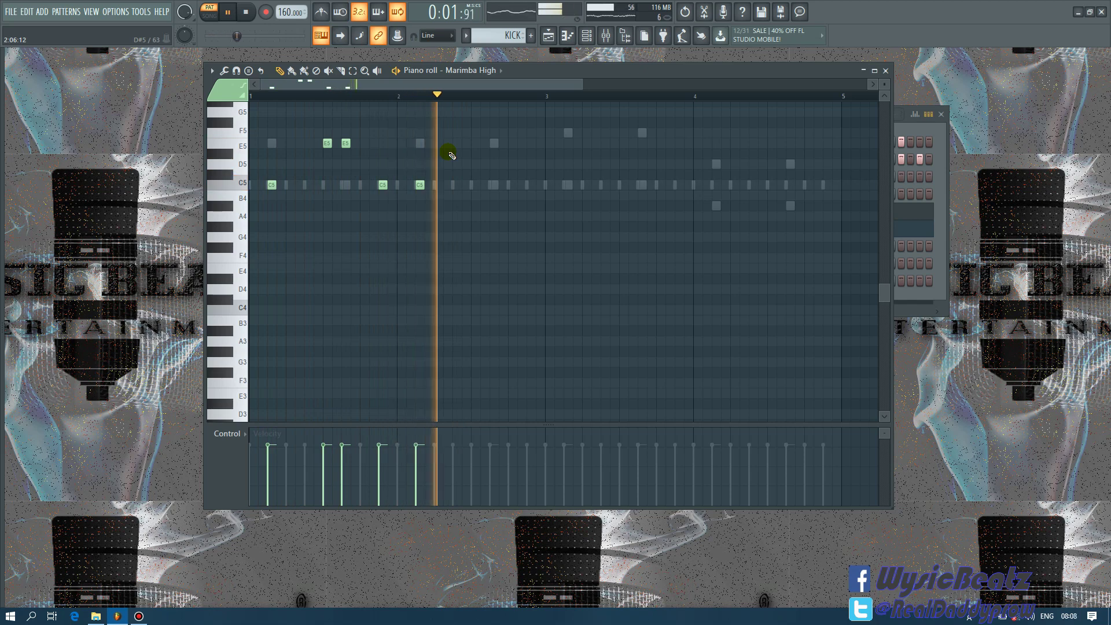
- Try C5 notes at steps 9 and 11 of bar 2, and replace them with E5 notes at the same steps
{"action": "left_click", "coordinate": [472, 186]}
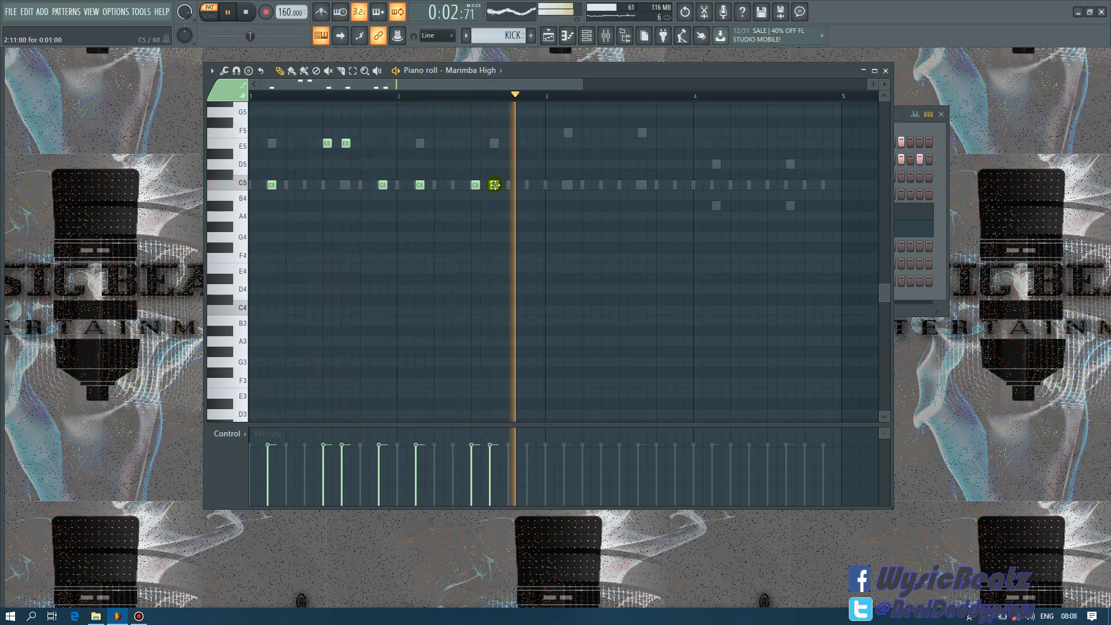
{"action": "key", "text": "space"}
{"action": "right_click", "coordinate": [472, 185]}
{"action": "left_click", "coordinate": [472, 144]}
{"action": "left_click", "coordinate": [493, 143]}
{"action": "key", "text": "space"}
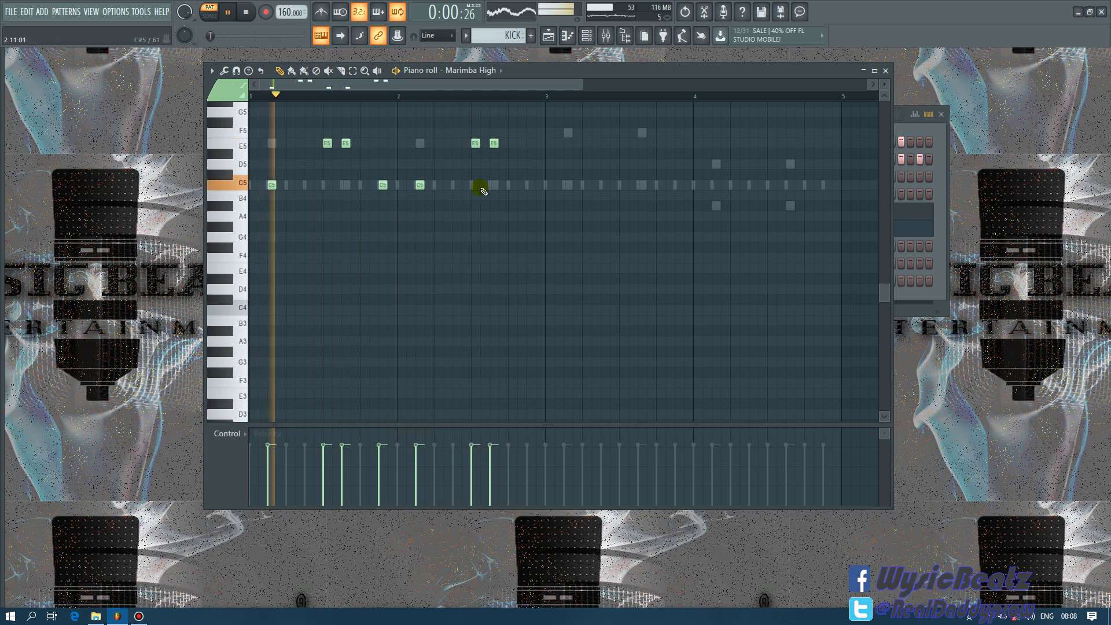
- Transpose the two E5 notes in bar 1 down one octave to E4 and replay the pattern
{"action": "left_click", "coordinate": [352, 71]}
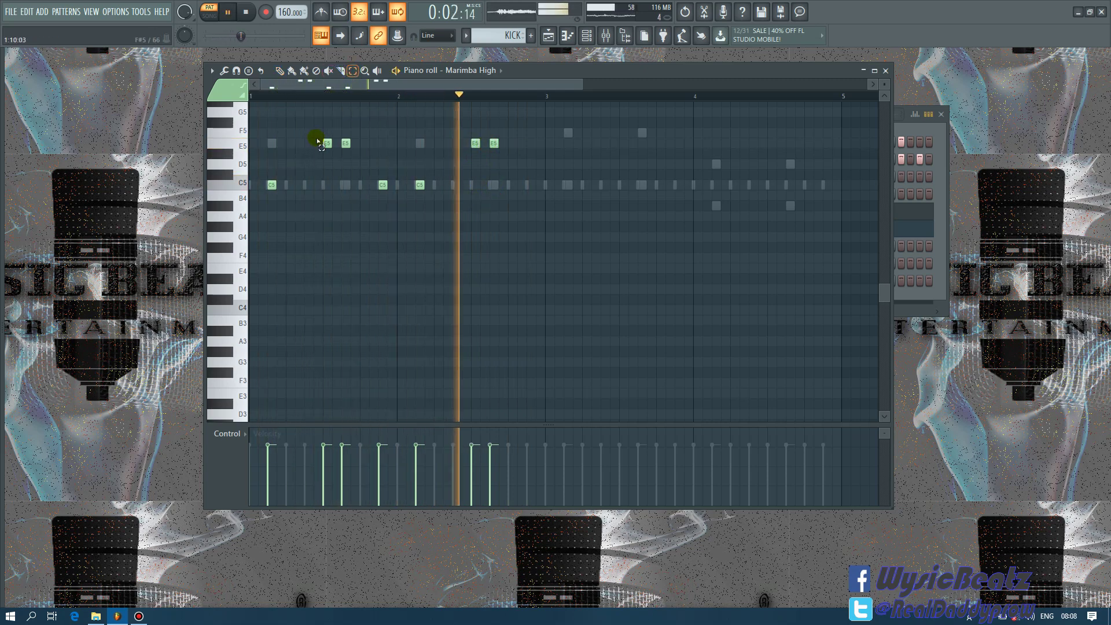
{"action": "left_click_drag", "start_coordinate": [315, 128], "coordinate": [342, 155]}
{"action": "key", "text": "ctrl+Down"}
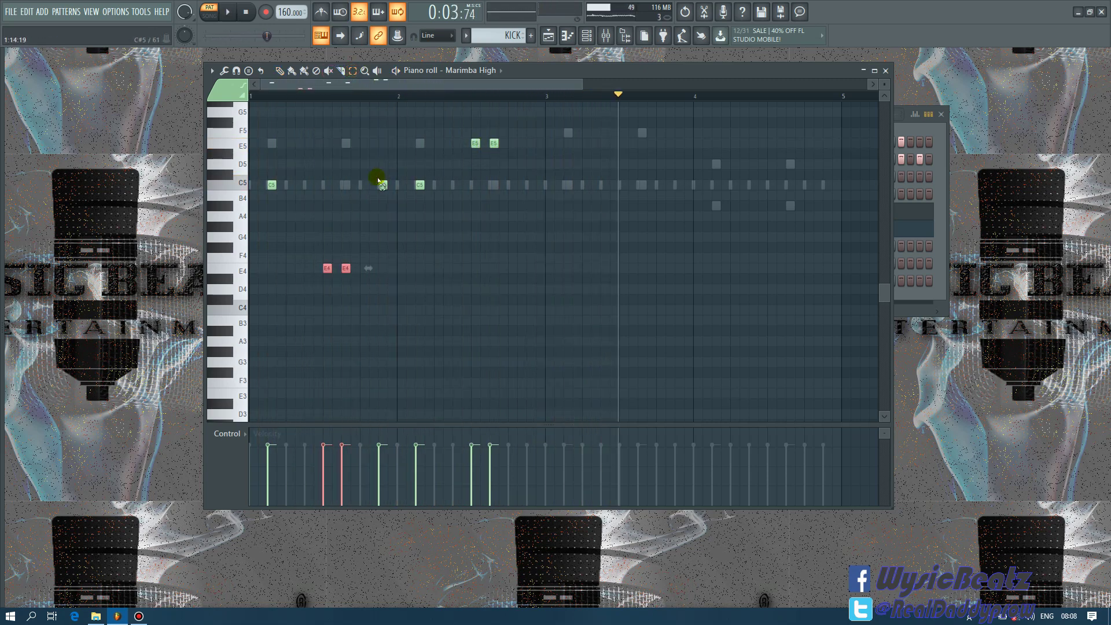
{"action": "key", "text": "space"}
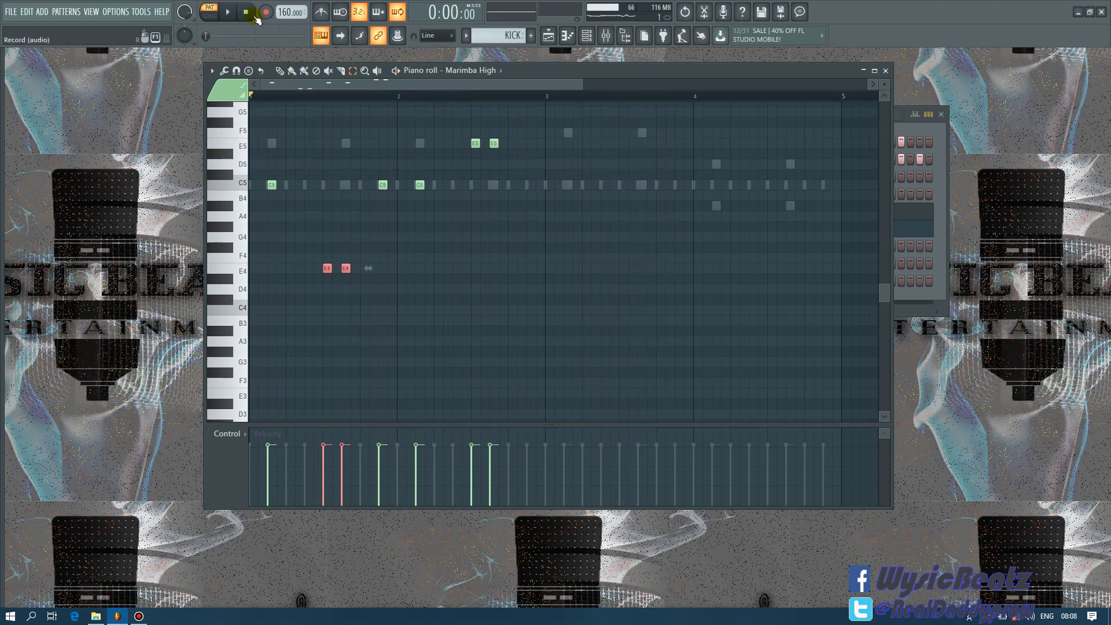
{"action": "key", "text": "space"}
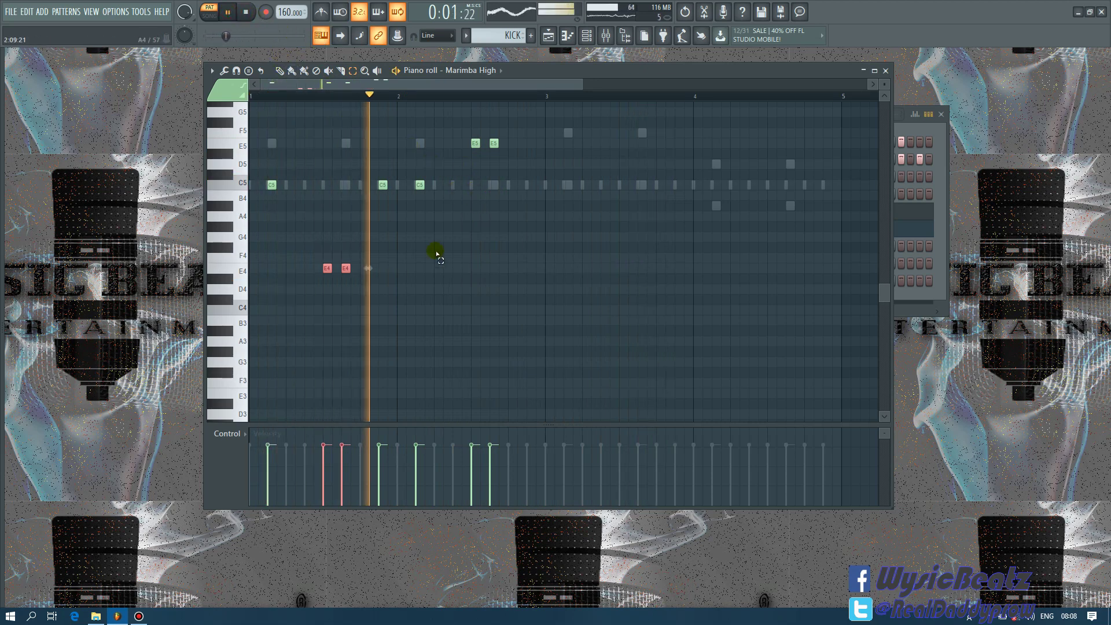
- Transpose the two E5 notes in bar 2 down one octave to E4 and stop playback
{"action": "left_click_drag", "start_coordinate": [464, 129], "coordinate": [529, 174]}
{"action": "key", "text": "ctrl+Down"}
{"action": "key", "text": "space"}
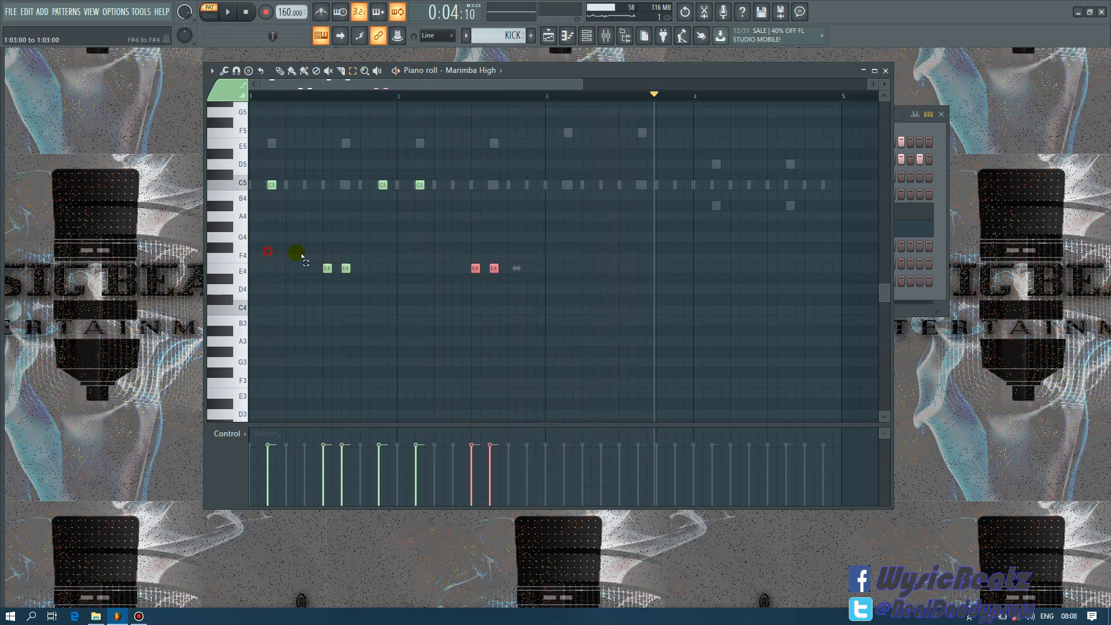
- Select the four E4 notes in bars 1 and 2 and transpose them to C4
{"action": "left_click_drag", "start_coordinate": [268, 242], "coordinate": [524, 290]}
{"action": "key", "text": "Up"}
{"action": "key", "text": "Up"}
{"action": "key", "text": "Up"}
{"action": "key", "text": "Up"}
{"action": "key", "text": "Up"}
{"action": "key", "text": "Up"}
{"action": "key", "text": "Up"}
{"action": "key", "text": "Up"}
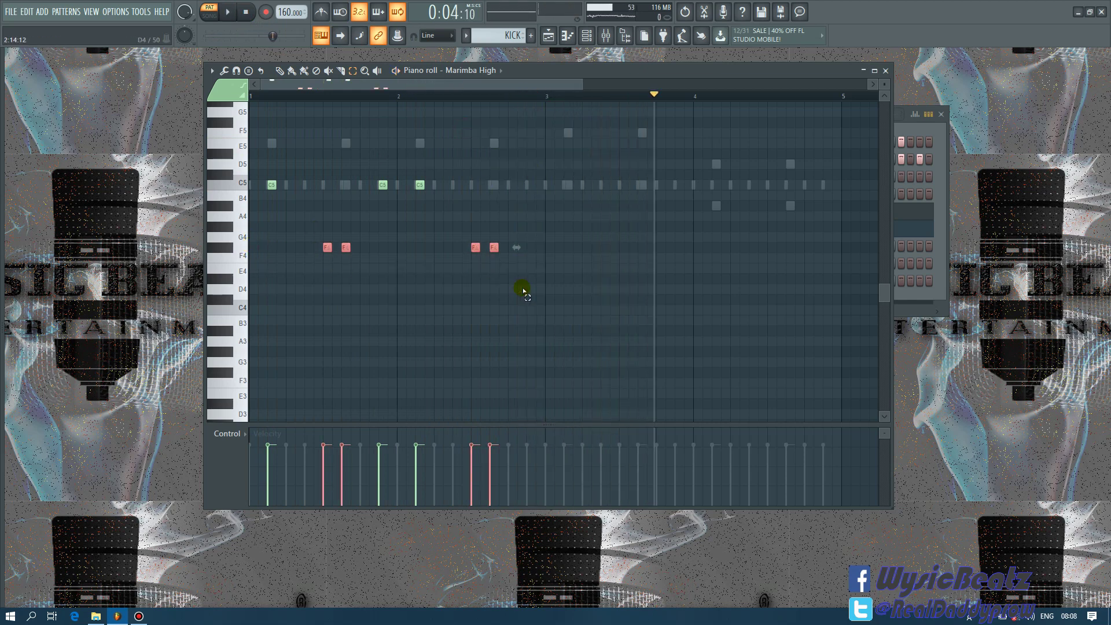
{"action": "key", "text": "ctrl+Down"}
{"action": "key", "text": "space"}
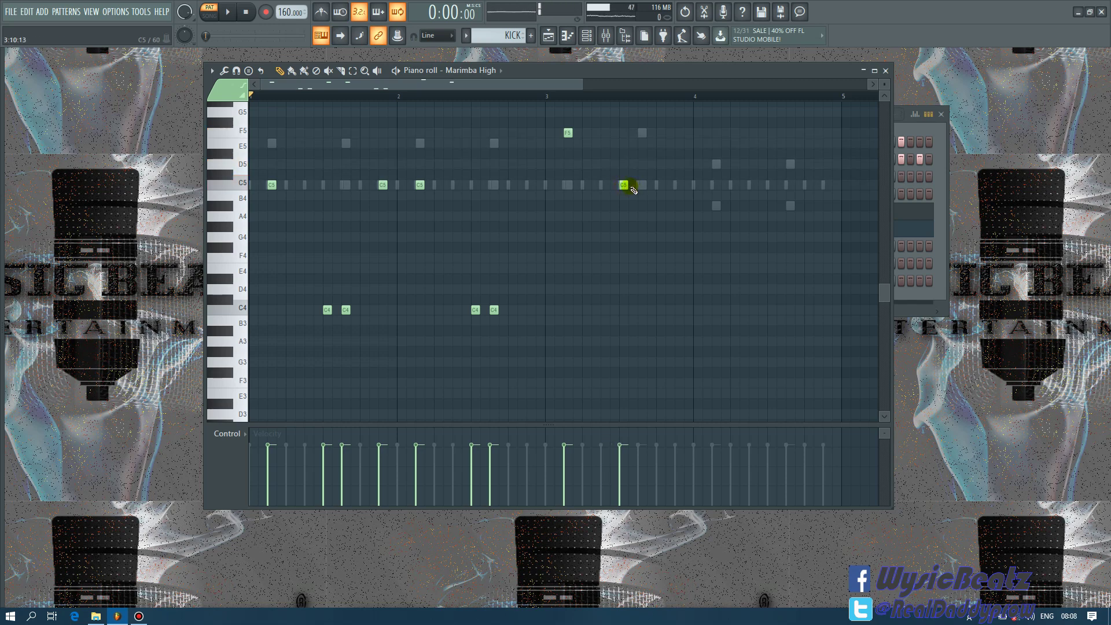
- Add a C5 note at step 12 of bar 3 and transpose it together with the step 9 note to F4
{"action": "key", "text": "space"}
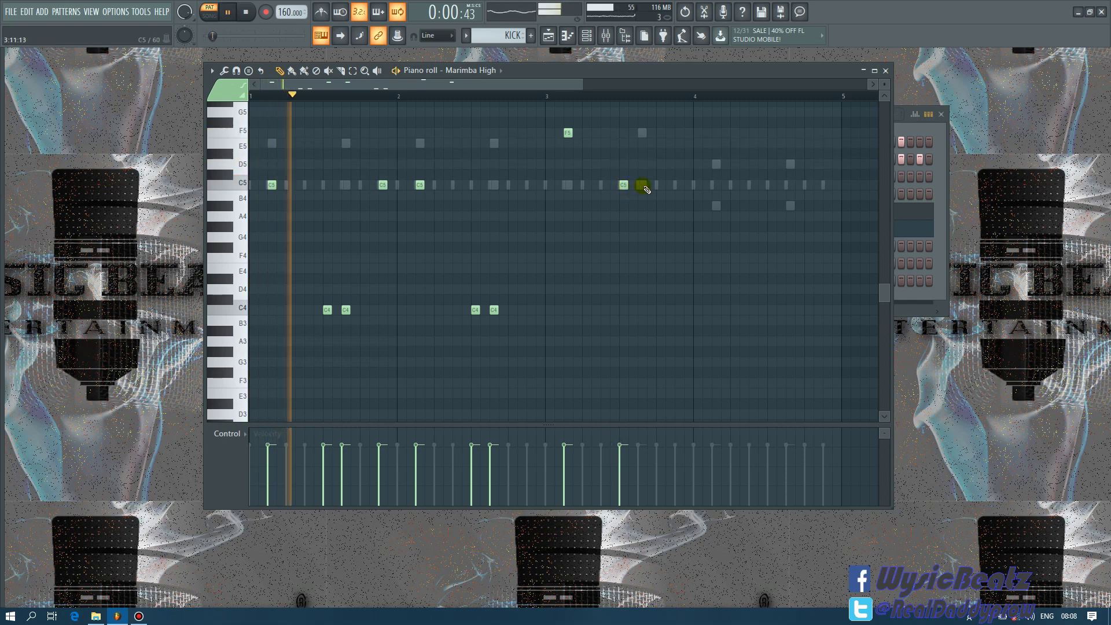
{"action": "left_click", "coordinate": [646, 187]}
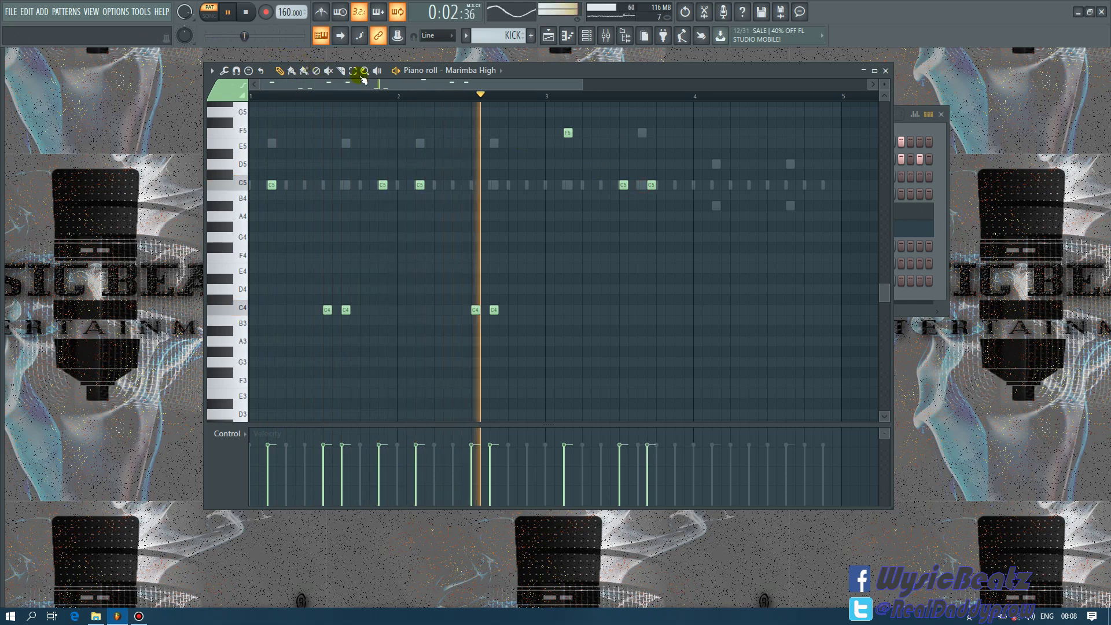
{"action": "left_click_drag", "start_coordinate": [581, 169], "coordinate": [694, 218]}
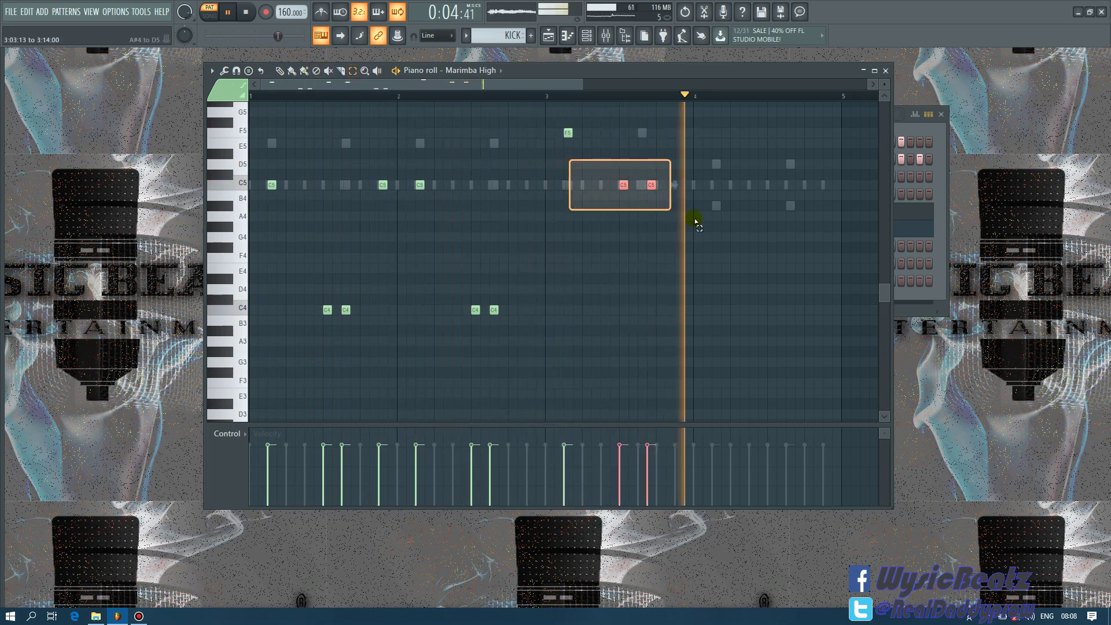
{"action": "key", "text": "ctrl+Down"}
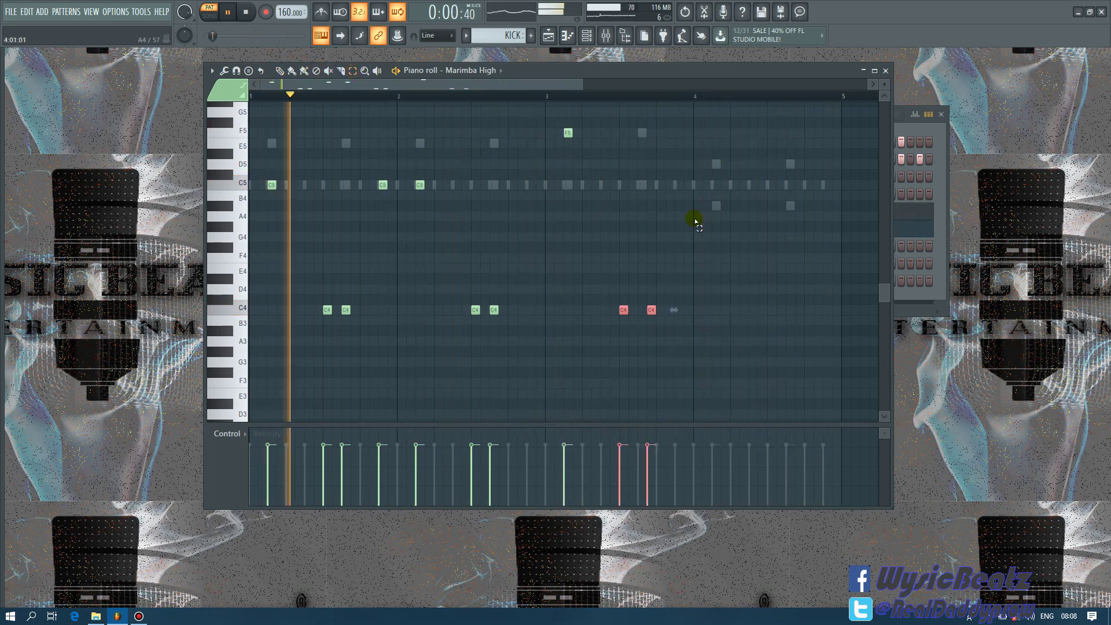
{"action": "key", "text": "ctrl+Up"}
{"action": "key", "text": "Up"}
{"action": "key", "text": "Up"}
{"action": "key", "text": "Up"}
{"action": "key", "text": "Up"}
{"action": "key", "text": "Up"}
{"action": "key", "text": "ctrl+Down"}
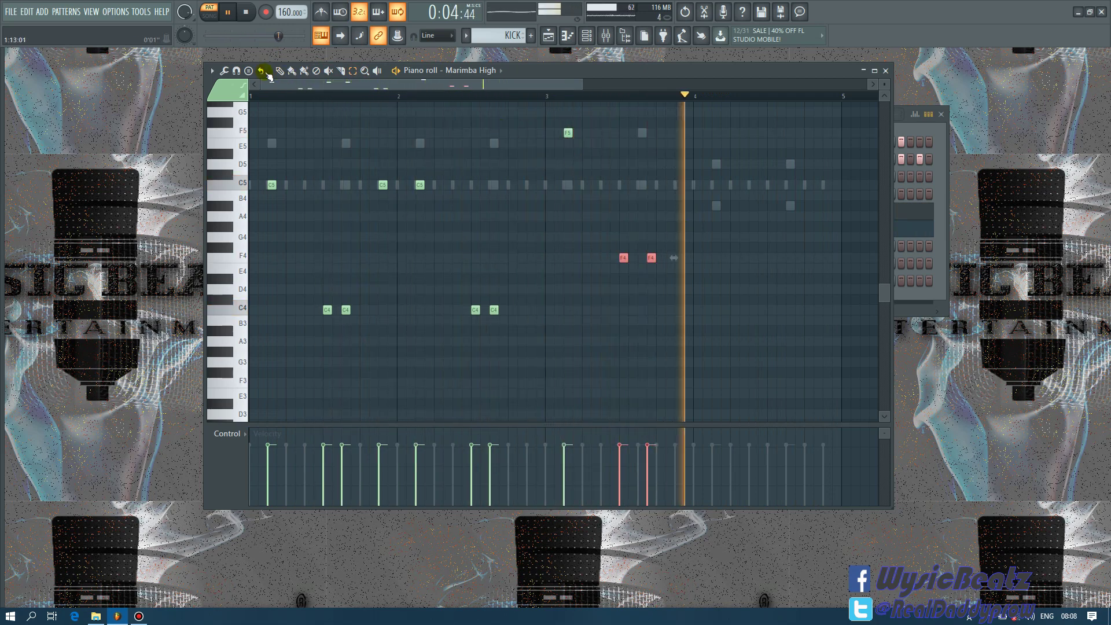
- Remove the stray D#4 note in bar 3 and move the F4 note from step 12 to step 11
{"action": "left_click", "coordinate": [653, 277]}
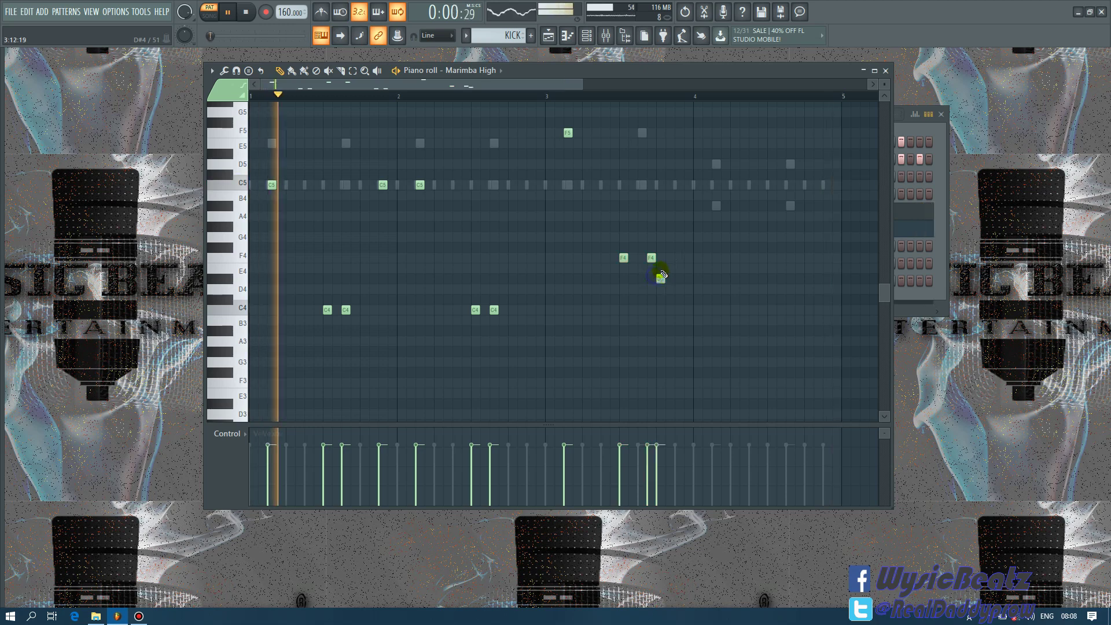
{"action": "right_click", "coordinate": [659, 276]}
{"action": "left_click_drag", "start_coordinate": [651, 258], "coordinate": [641, 258]}
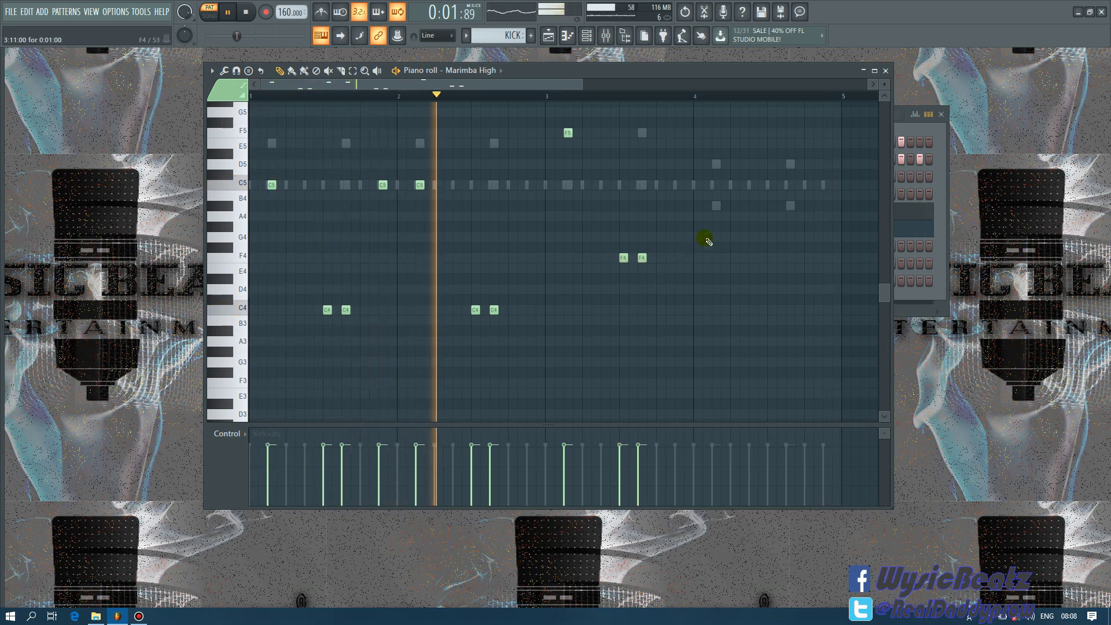
- Add A#4 notes at steps 3, 9 and 11 of bar 4 and F4 at step 15 of bar 3, and close the piano roll
{"action": "left_click", "coordinate": [716, 206]}
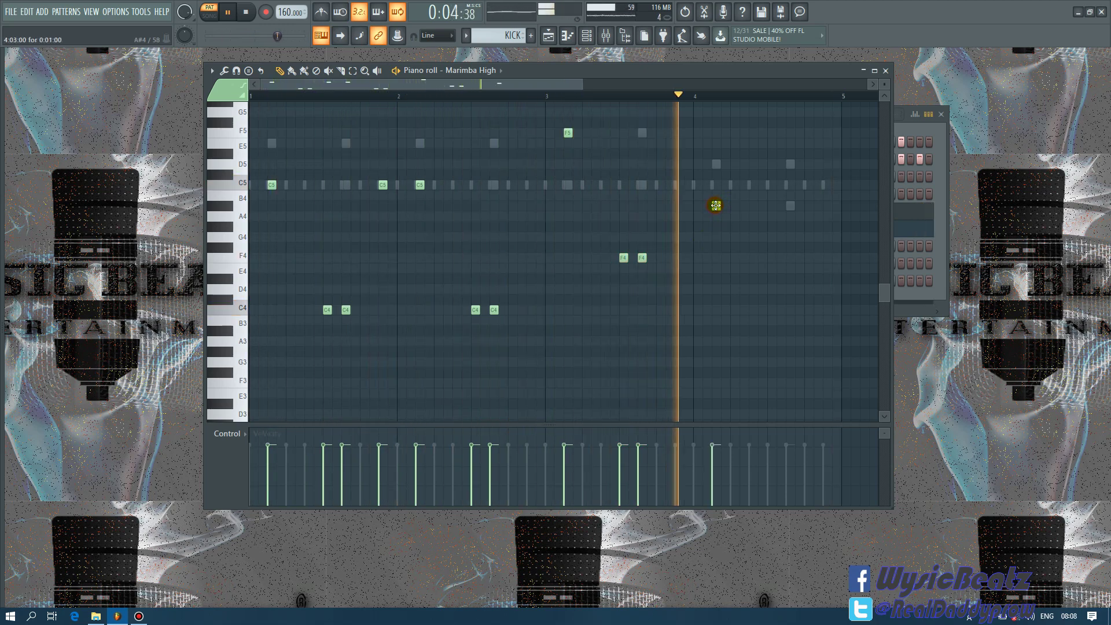
{"action": "left_click", "coordinate": [678, 257]}
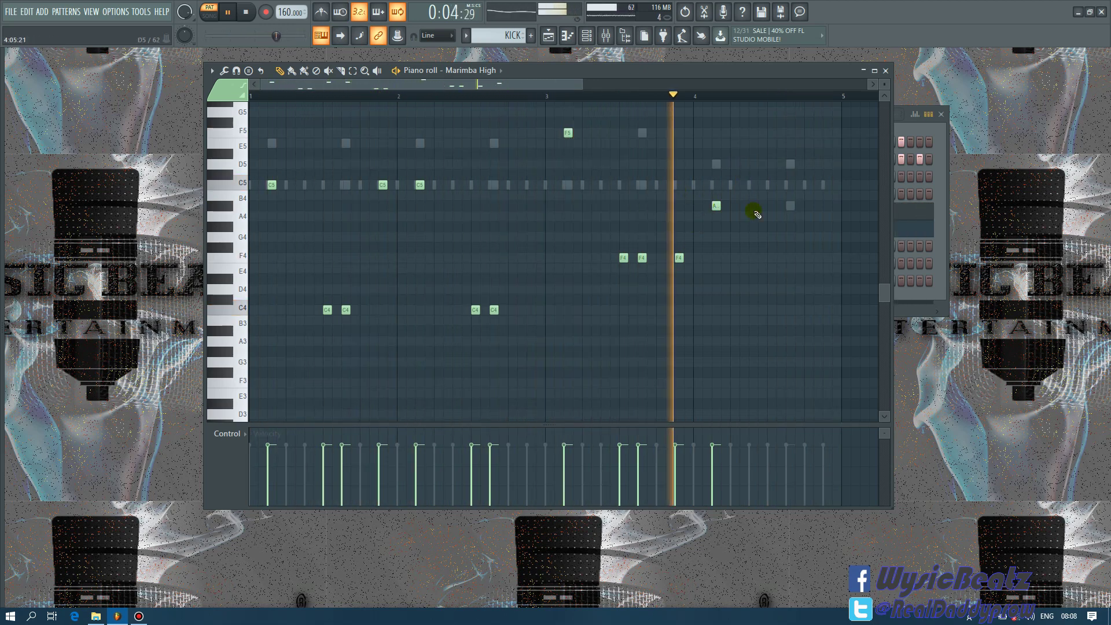
{"action": "left_click", "coordinate": [771, 205]}
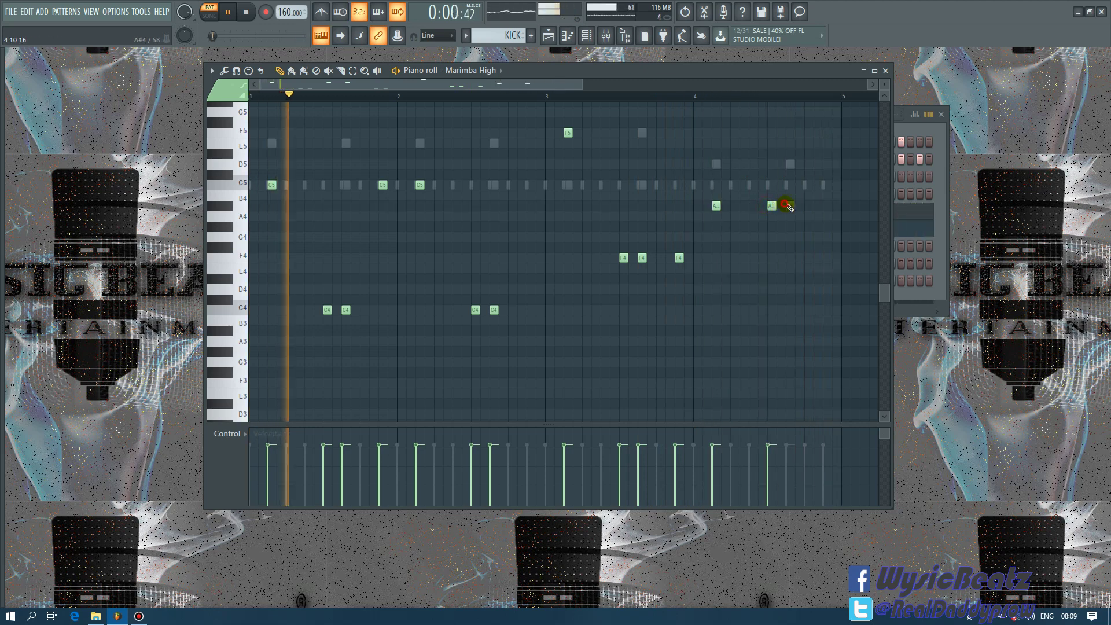
{"action": "left_click", "coordinate": [789, 206]}
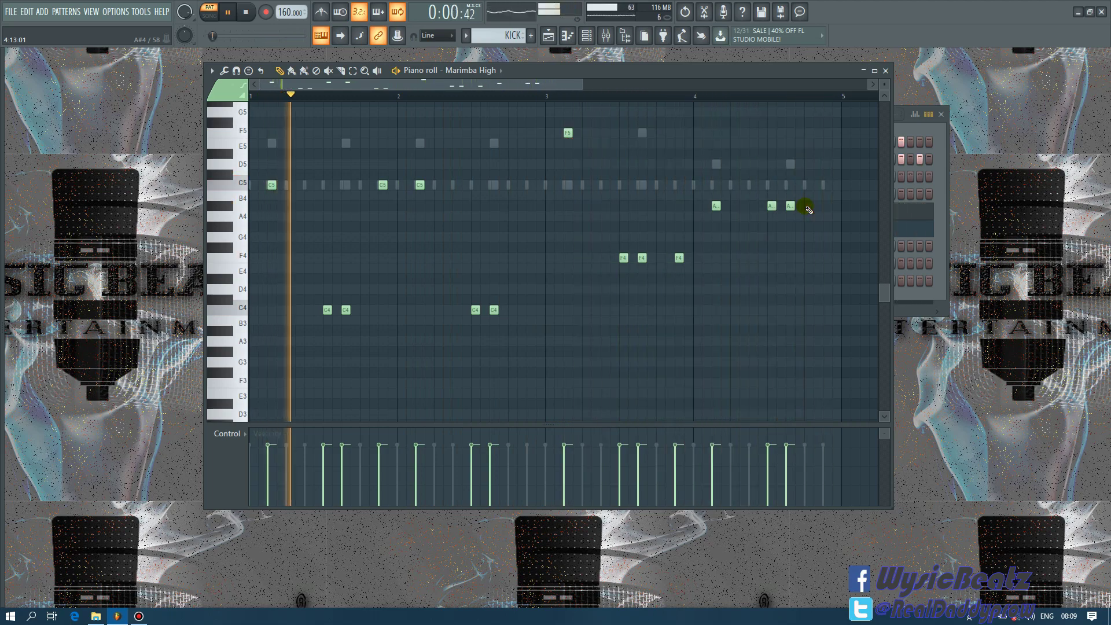
{"action": "key", "text": "space"}
{"action": "left_click", "coordinate": [885, 70]}
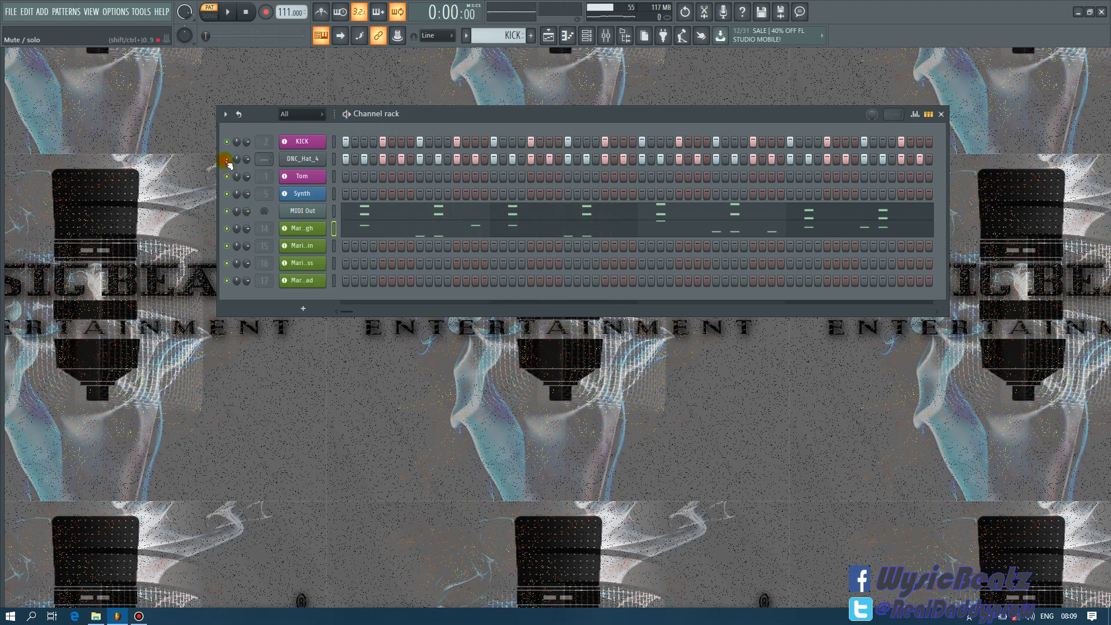
- Review the MIDI Out chords in the piano roll during playback, and return to the channel rack
{"action": "left_click", "coordinate": [365, 212]}
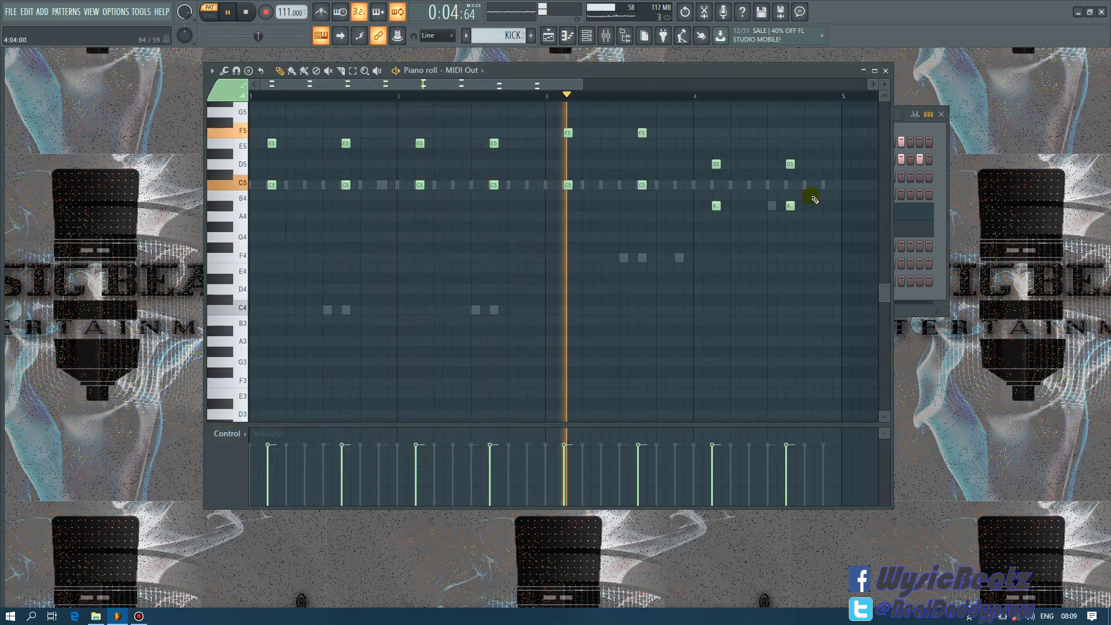
{"action": "key", "text": "space"}
{"action": "left_click", "coordinate": [928, 191]}
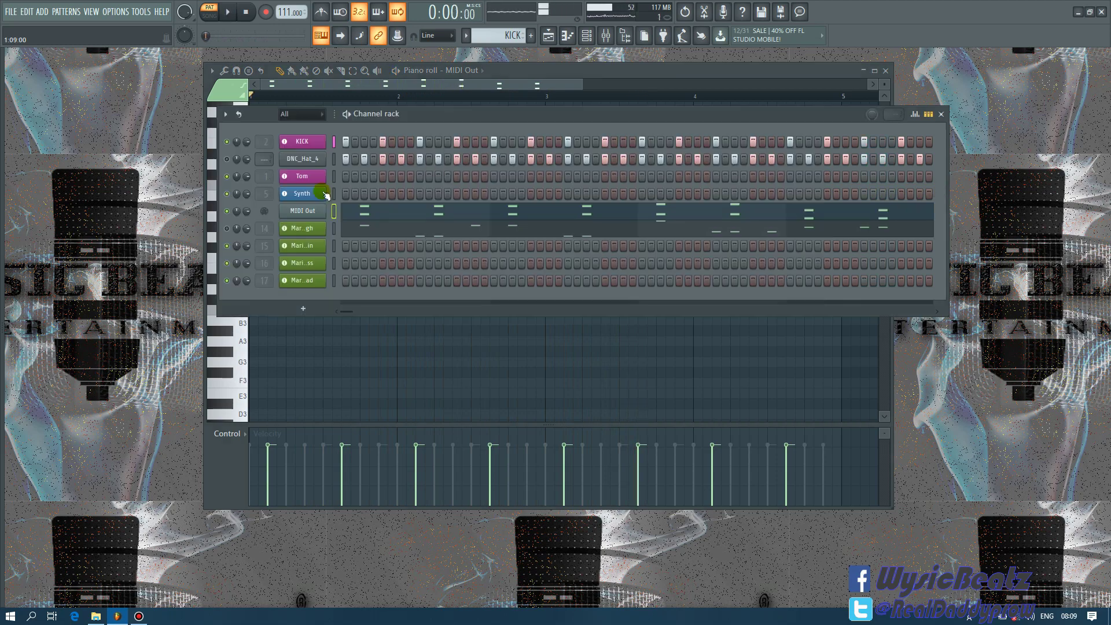
- Open the Synth channel, find slot 1's Bright Grand Piano patch on the load page, and switch to Bright Grand XXL after trying Natural Grand XXL
{"action": "left_click", "coordinate": [308, 197]}
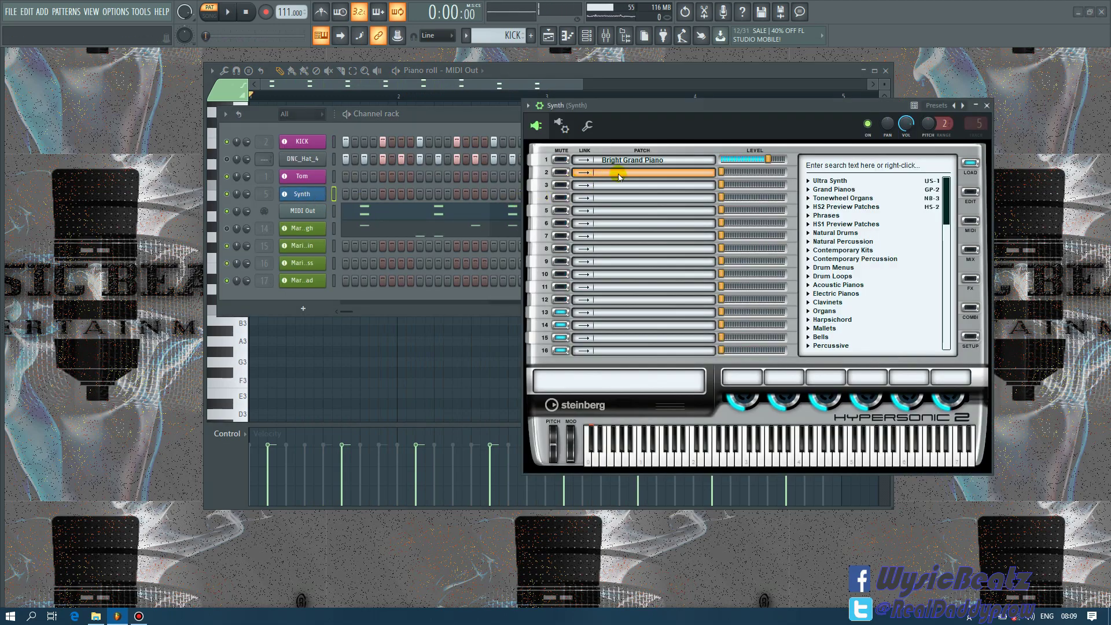
{"action": "double_click", "coordinate": [657, 161]}
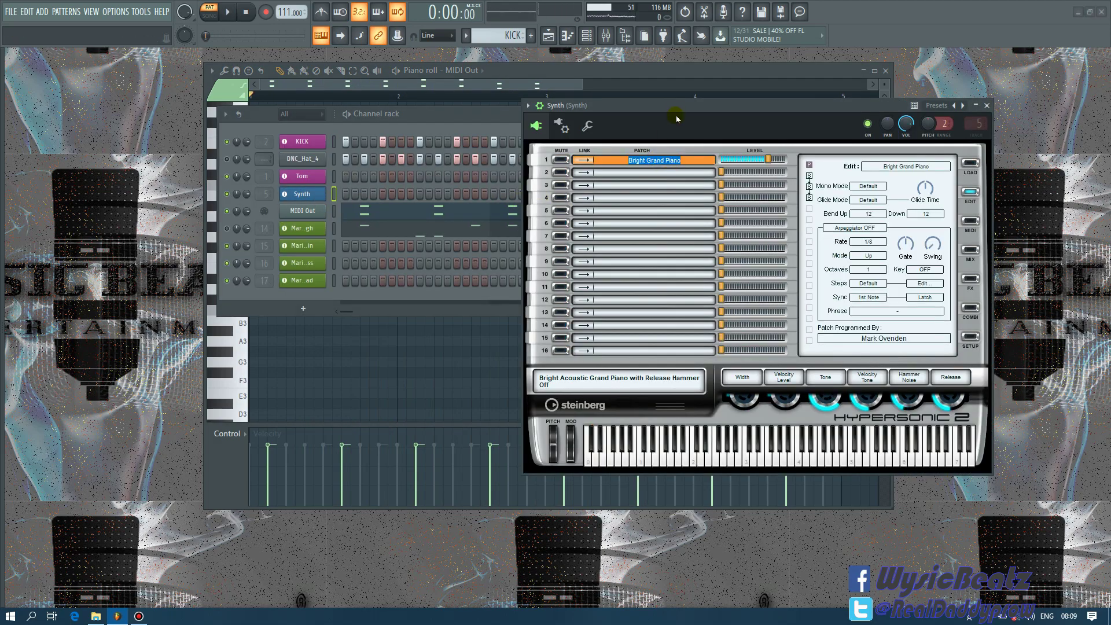
{"action": "right_click", "coordinate": [645, 156]}
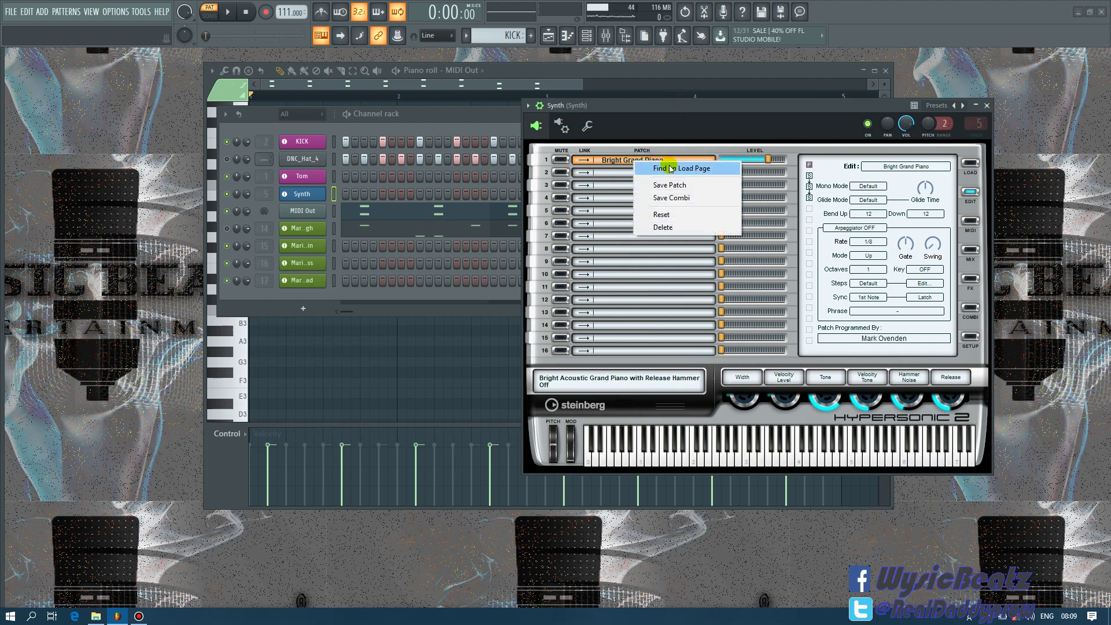
{"action": "left_click", "coordinate": [674, 168]}
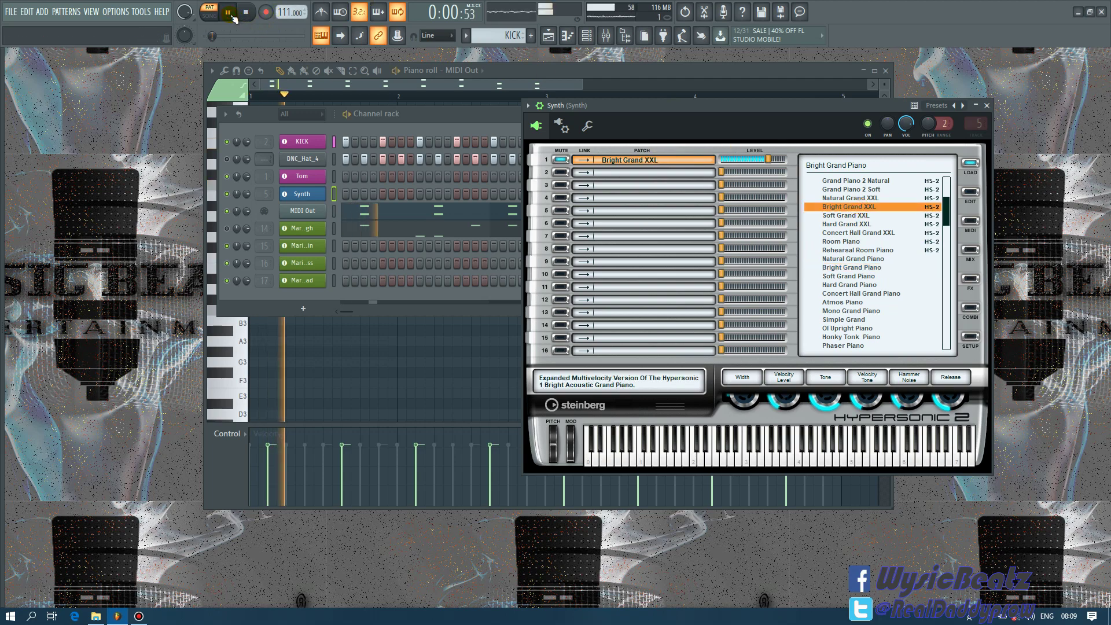
{"action": "left_click", "coordinate": [861, 198]}
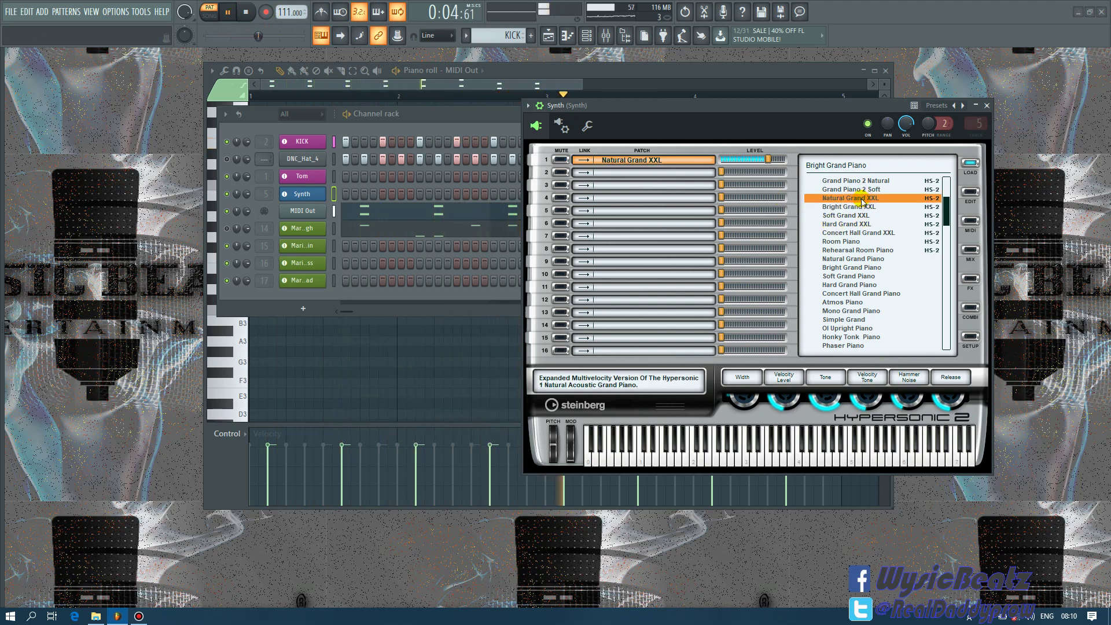
{"action": "left_click", "coordinate": [845, 206]}
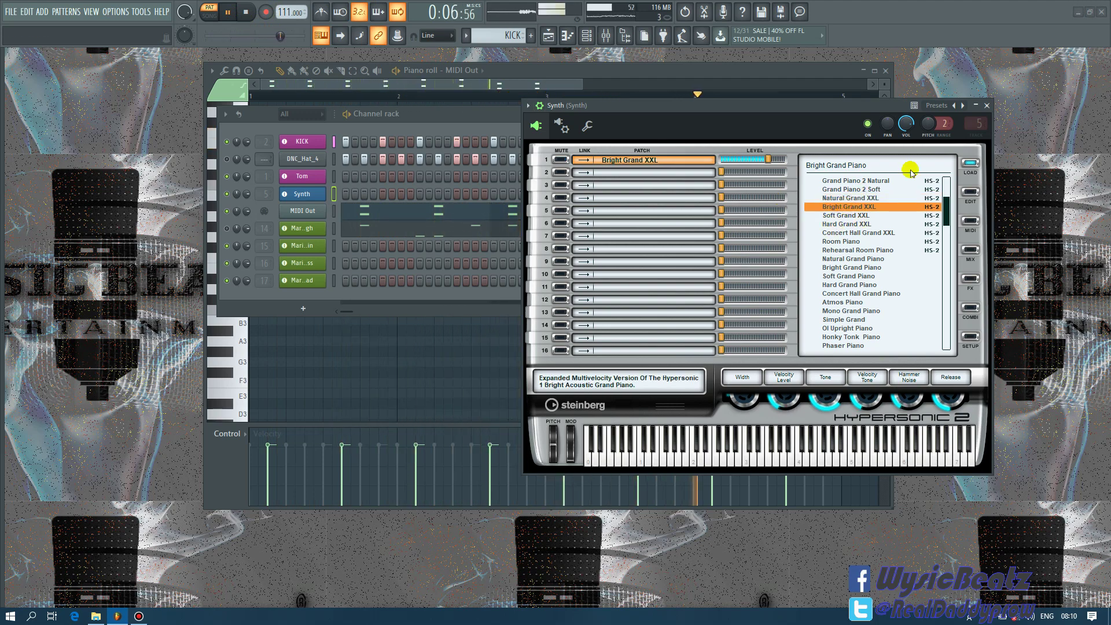
- Close the Synth plugin, check the mixer during playback and open the MIDI Out channel's piano roll
{"action": "key", "text": "Escape"}
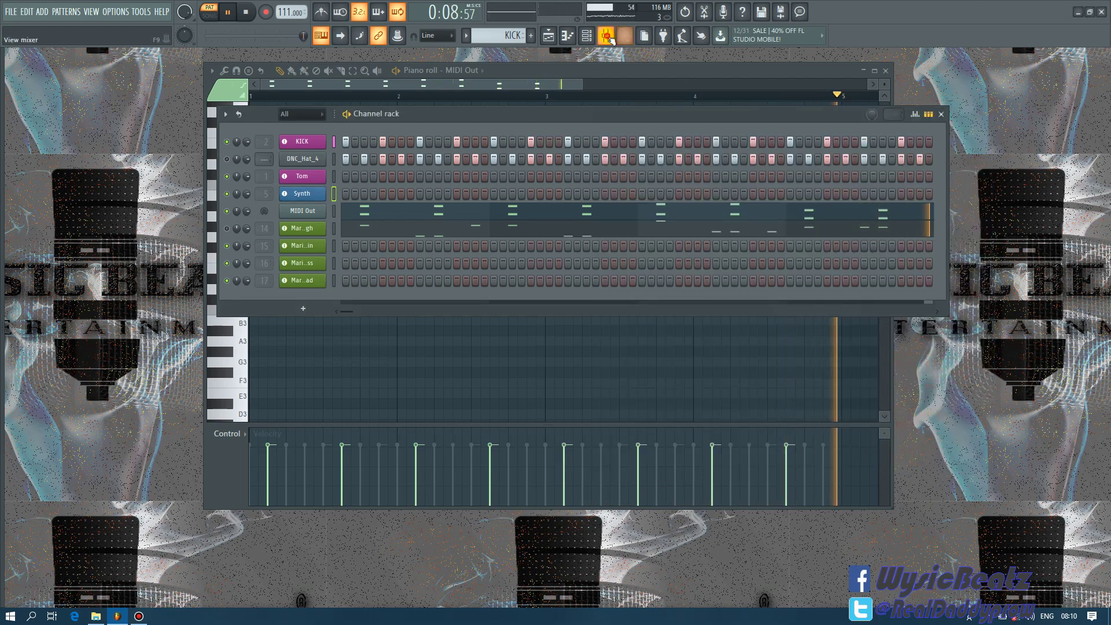
{"action": "left_click", "coordinate": [606, 36]}
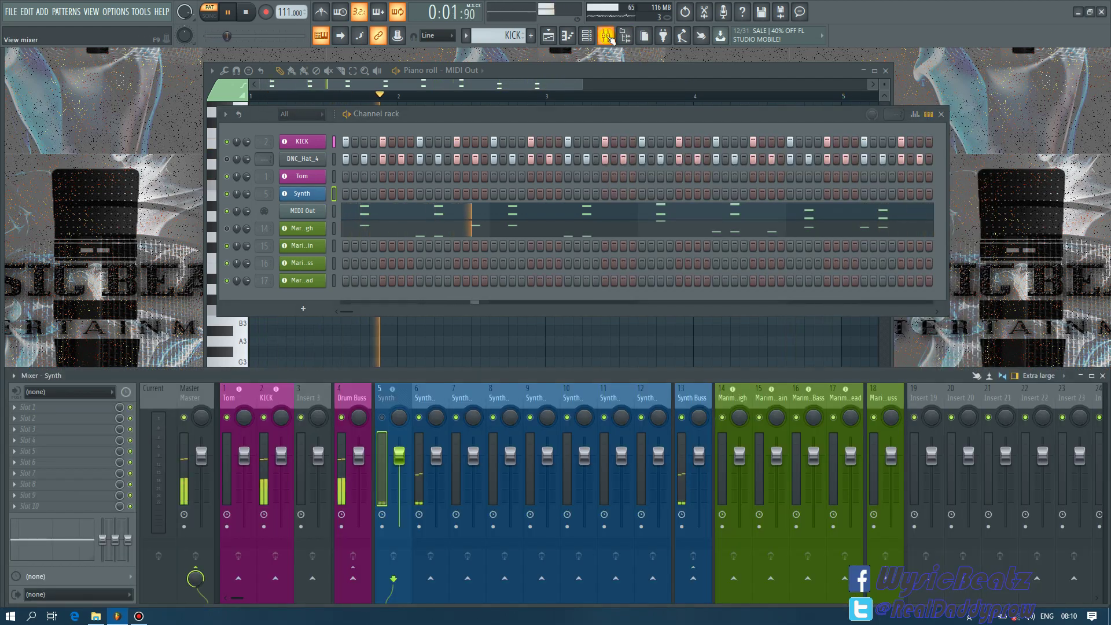
{"action": "left_click", "coordinate": [605, 36]}
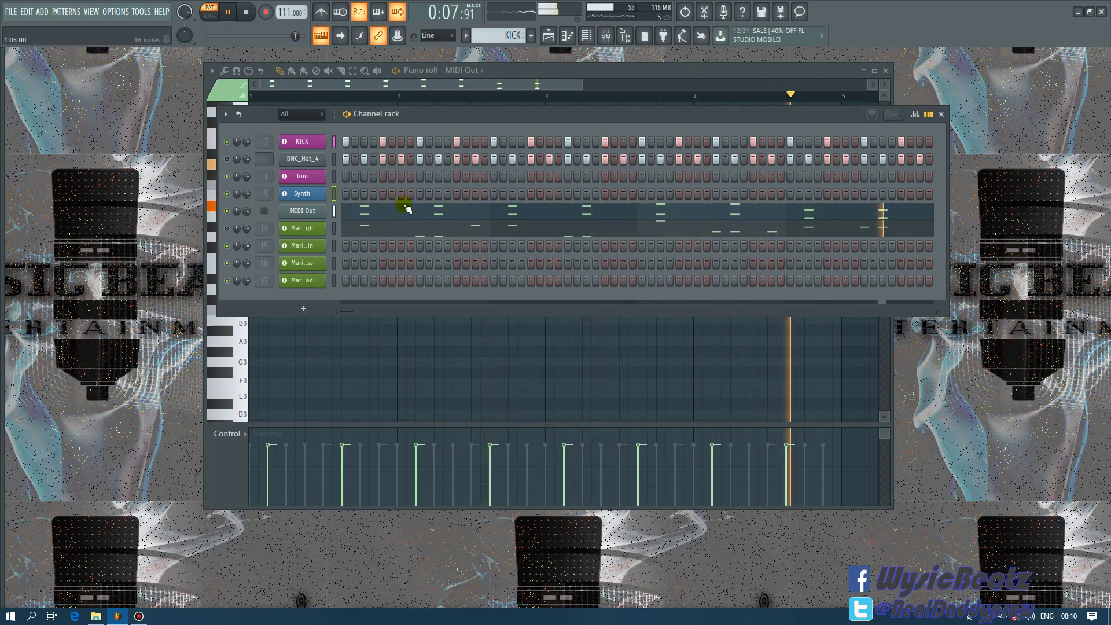
{"action": "left_click", "coordinate": [400, 210]}
{"action": "left_click", "coordinate": [395, 209]}
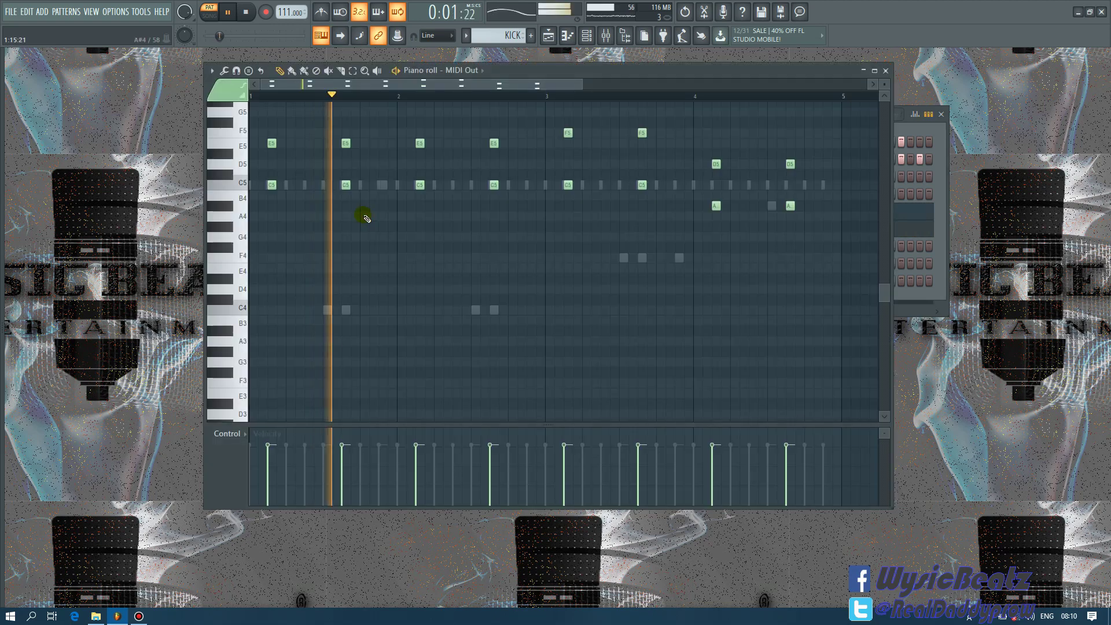
{"action": "key", "text": "space"}
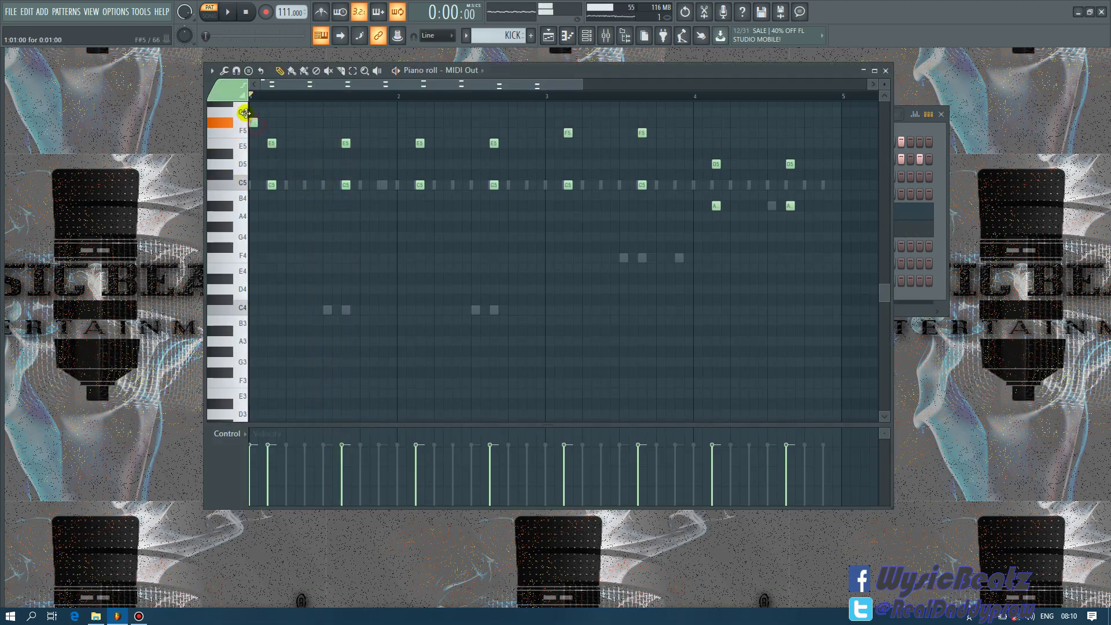
- Add an A5 note at step 1 of bar 1 after trying other pitches such as G#5, G5 and A#5, and a C5 note at step 6
{"action": "left_click_drag", "start_coordinate": [244, 112], "coordinate": [241, 157]}
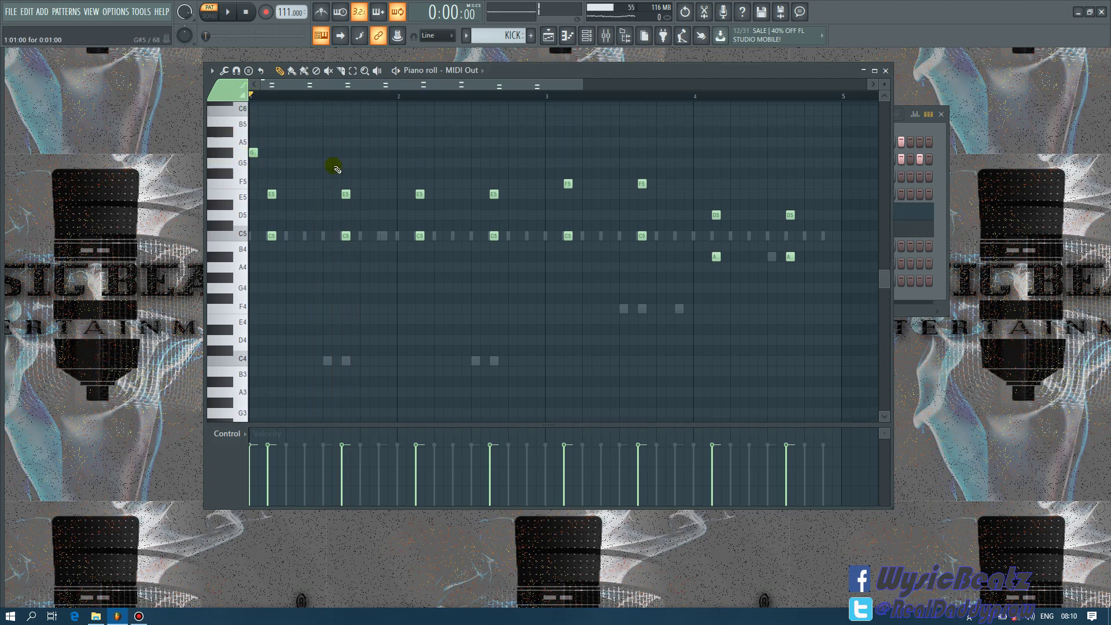
{"action": "key", "text": "space"}
{"action": "key", "text": "space"}
{"action": "key", "text": "space"}
{"action": "key", "text": "space"}
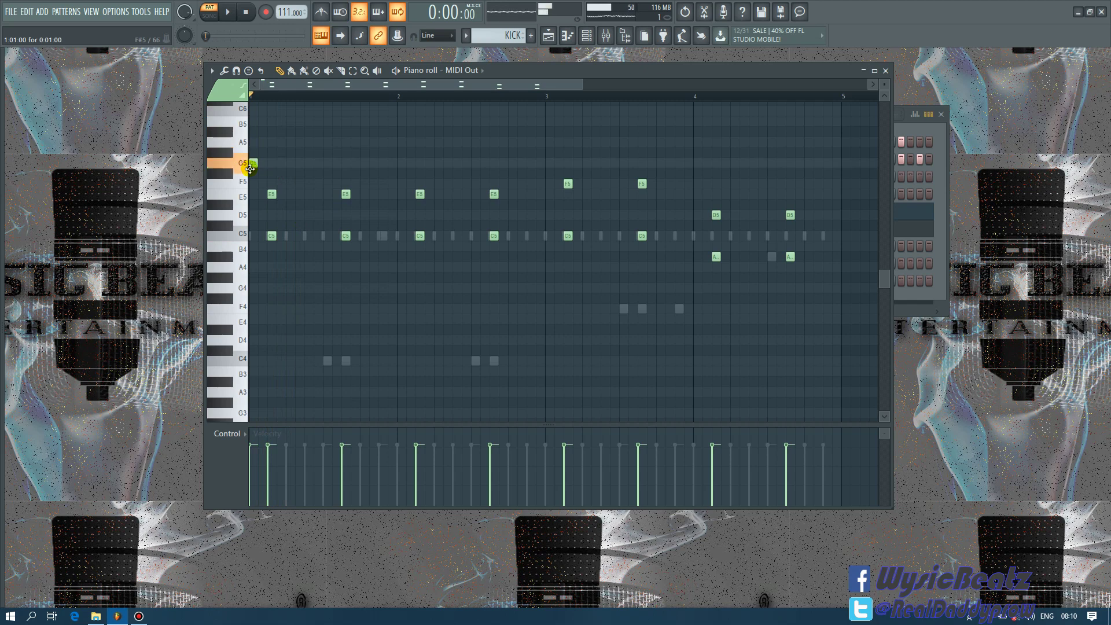
{"action": "key", "text": "space"}
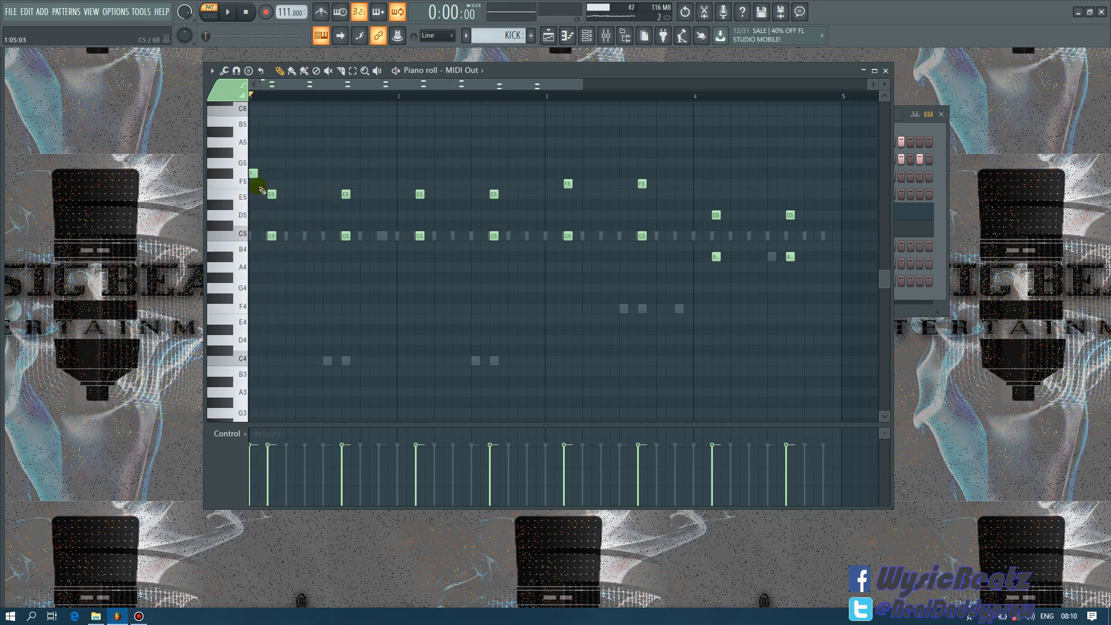
{"action": "key", "text": "space"}
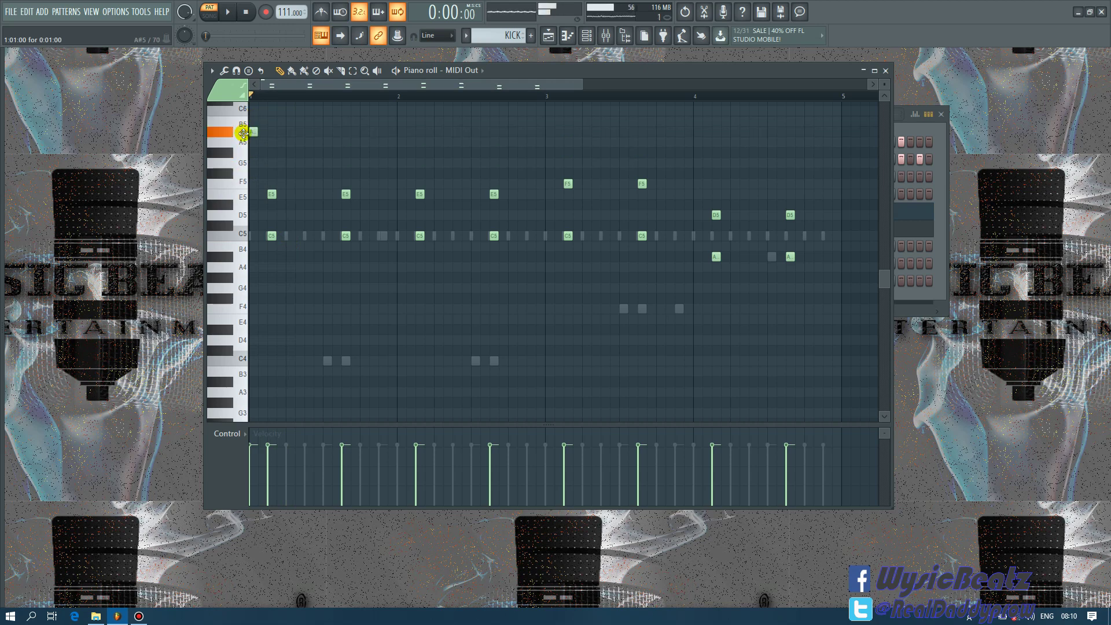
{"action": "key", "text": "space"}
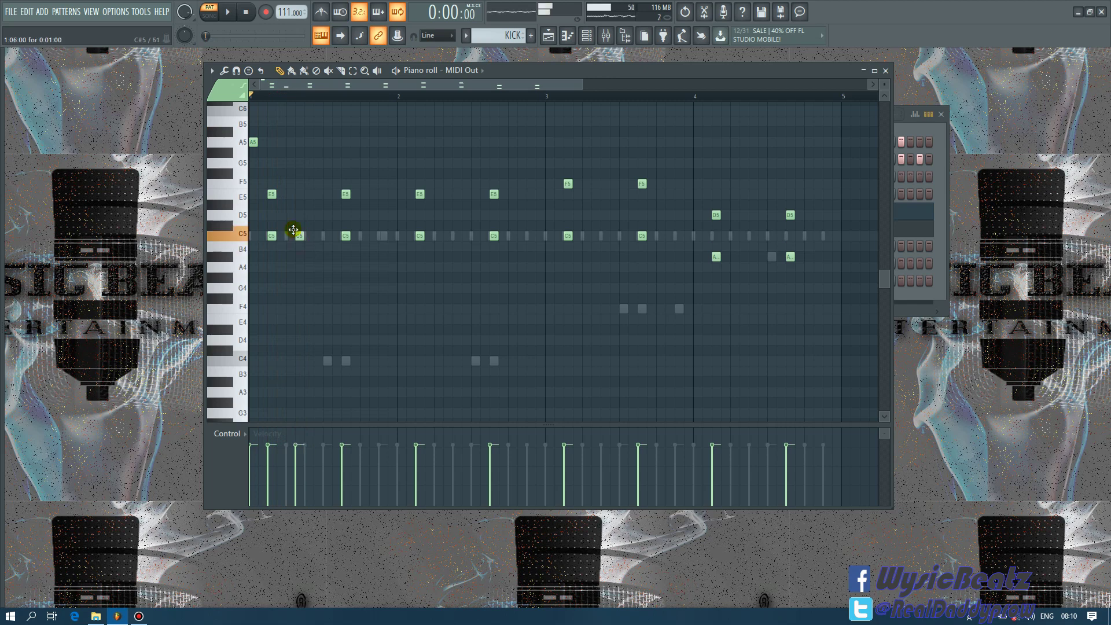
{"action": "key", "text": "space"}
{"action": "key", "text": "space"}
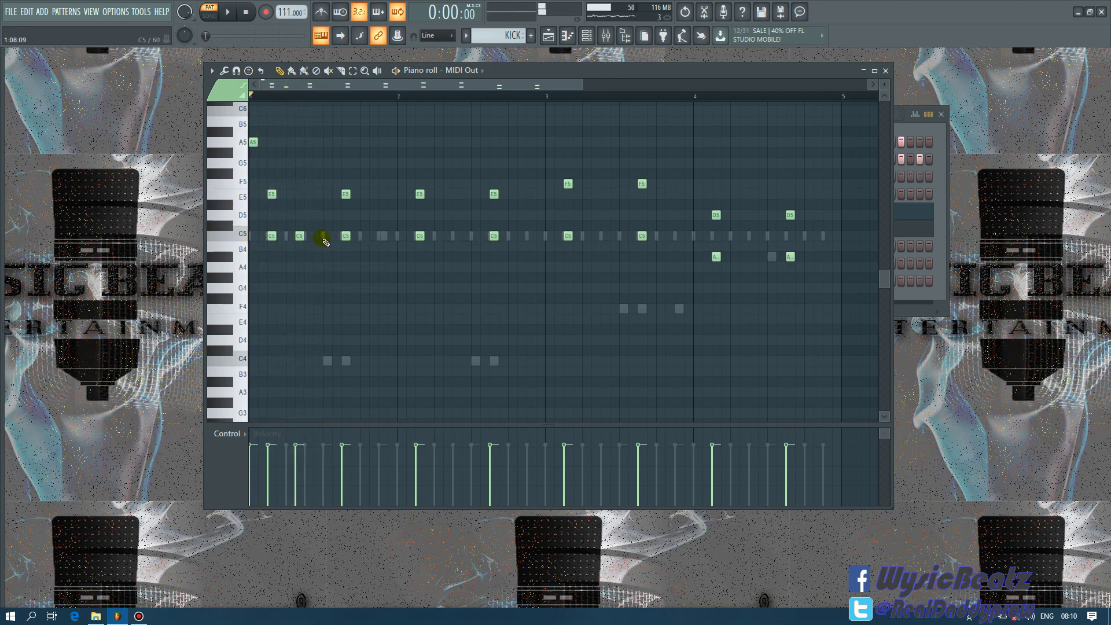
- Add C5 notes at steps 9 and 15 of bar 1 and move the second one to step 16
{"action": "key", "text": "space"}
{"action": "left_click", "coordinate": [323, 238]}
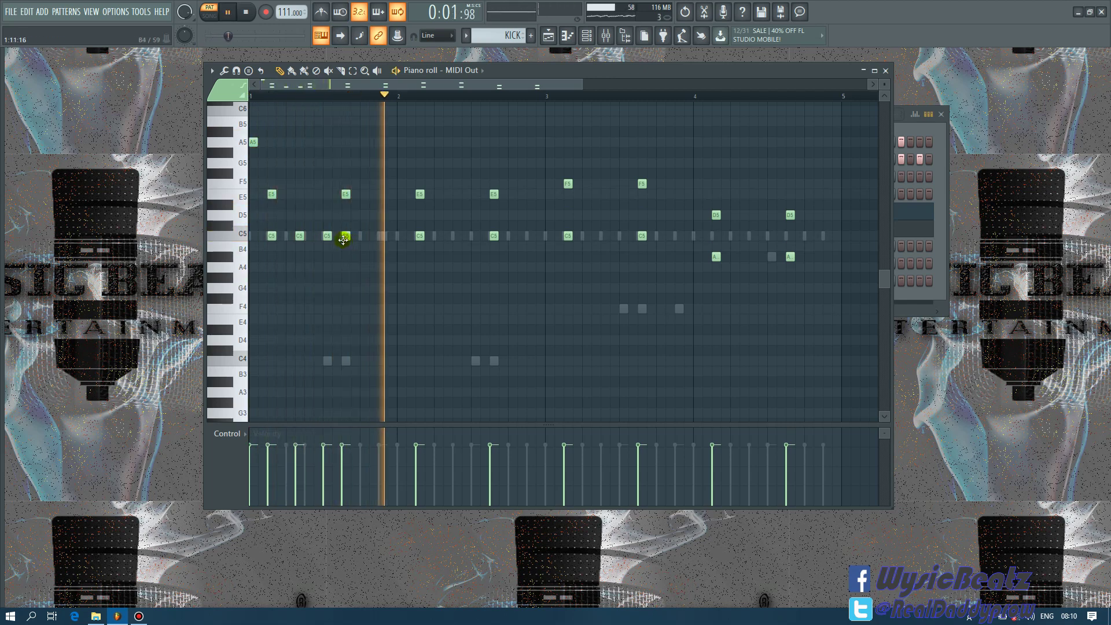
{"action": "left_click", "coordinate": [380, 235]}
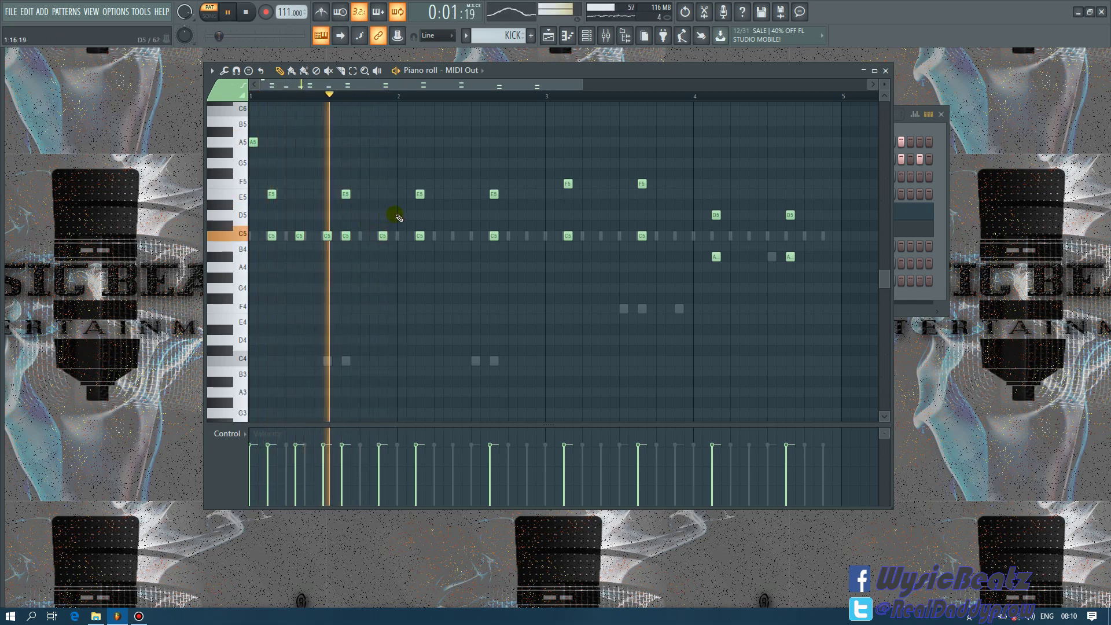
{"action": "left_click_drag", "start_coordinate": [382, 236], "coordinate": [390, 236]}
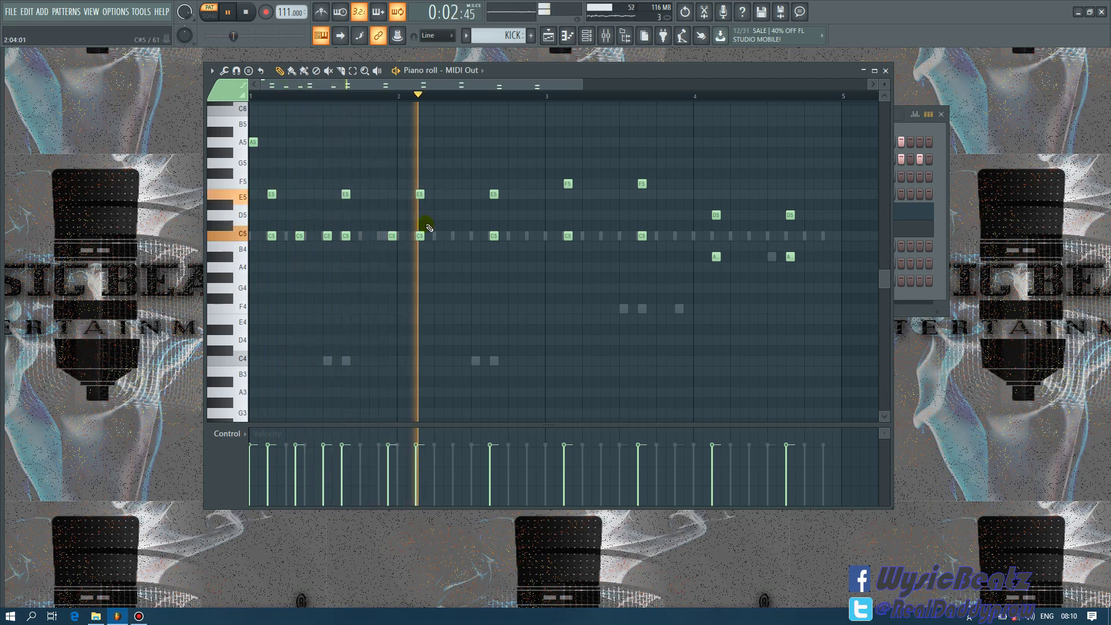
- Add C5 notes at steps 7, 13 and 16 of bar 2, making the one at step 13 two steps long
{"action": "key", "text": "space"}
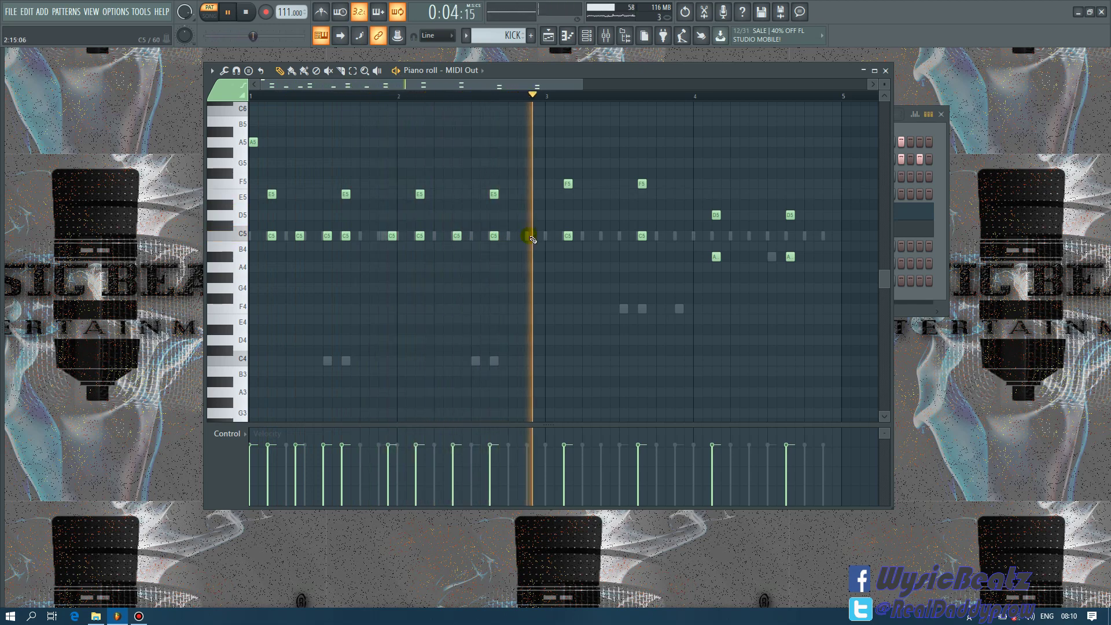
{"action": "key", "text": "space"}
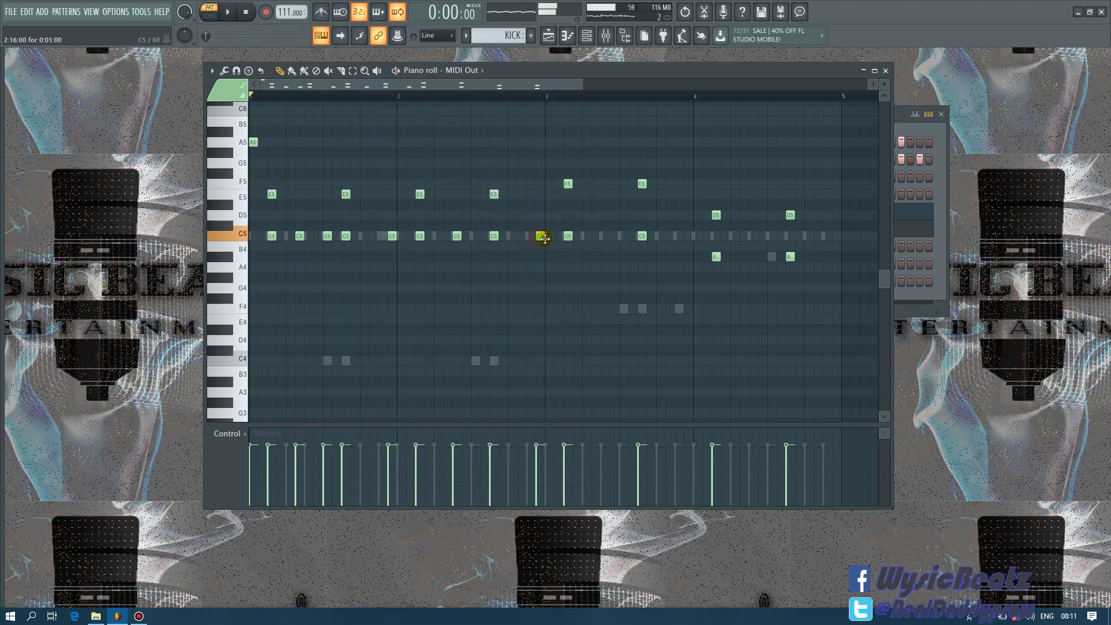
{"action": "left_click", "coordinate": [510, 236]}
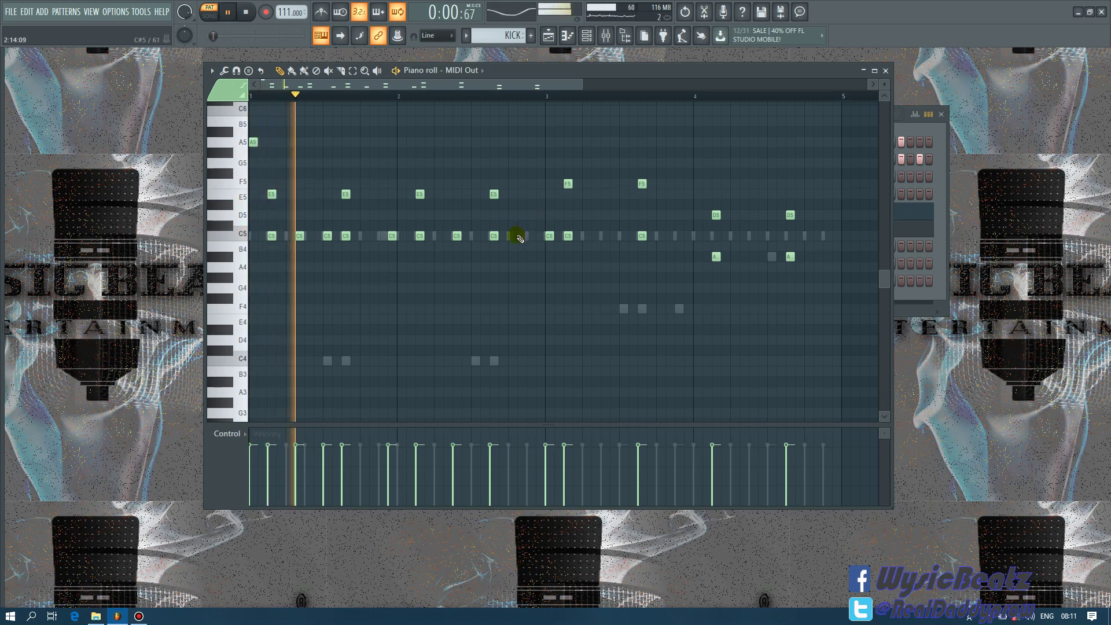
{"action": "left_click_drag", "start_coordinate": [531, 237], "coordinate": [540, 192]}
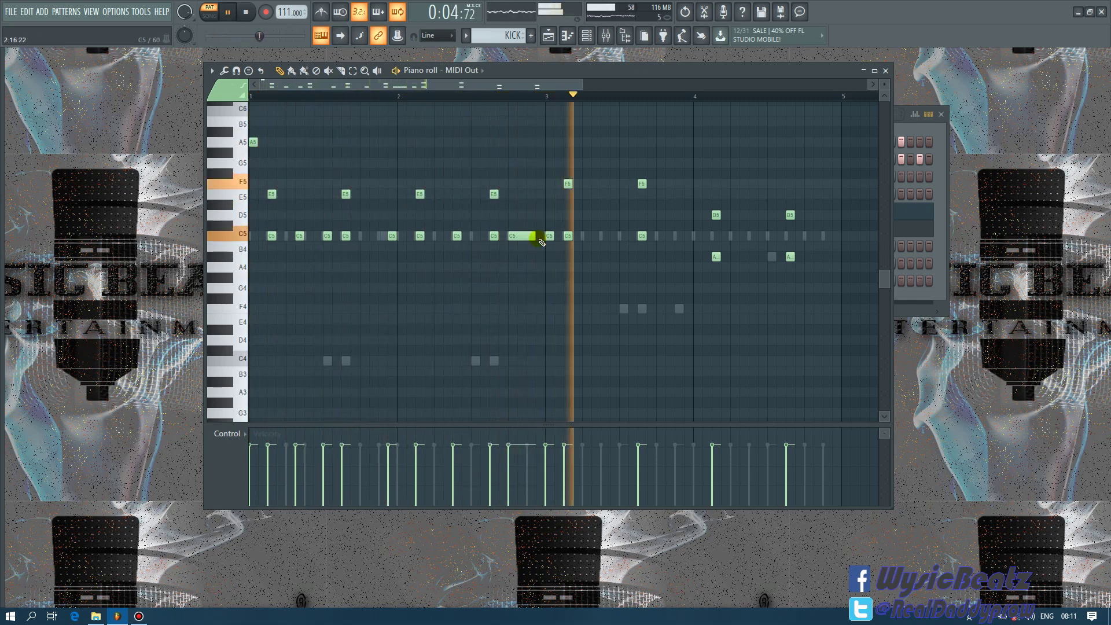
{"action": "key", "text": "space"}
{"action": "key", "text": "space"}
{"action": "left_click_drag", "start_coordinate": [534, 237], "coordinate": [540, 235]}
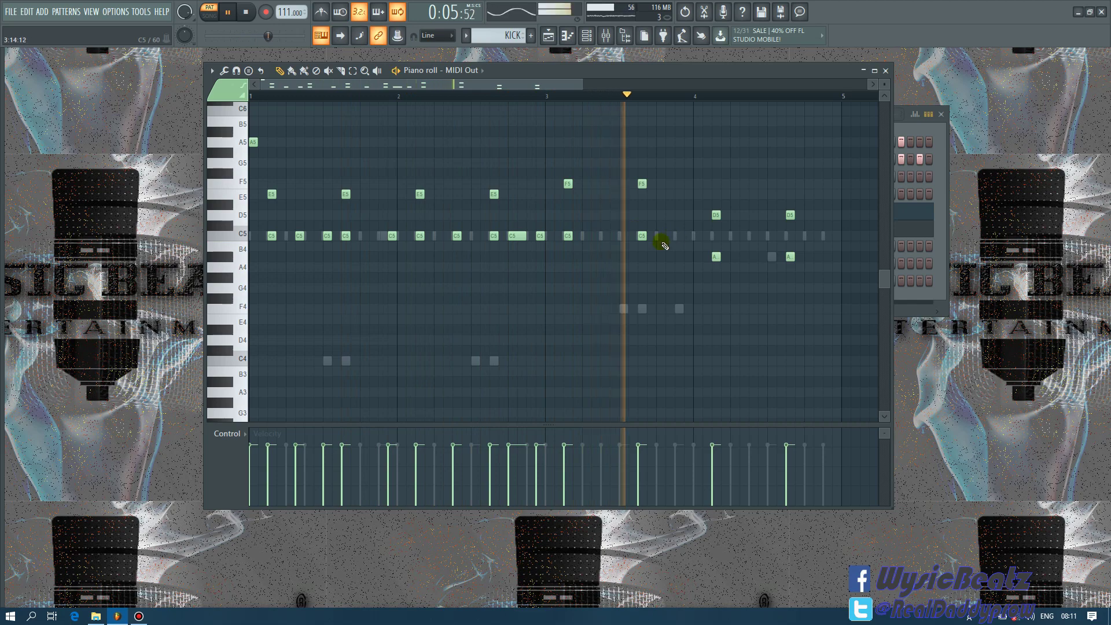
- Raise the two-step note in bar 2 to E5, and place an F5 note at step 14 of bar 3
{"action": "key", "text": "space"}
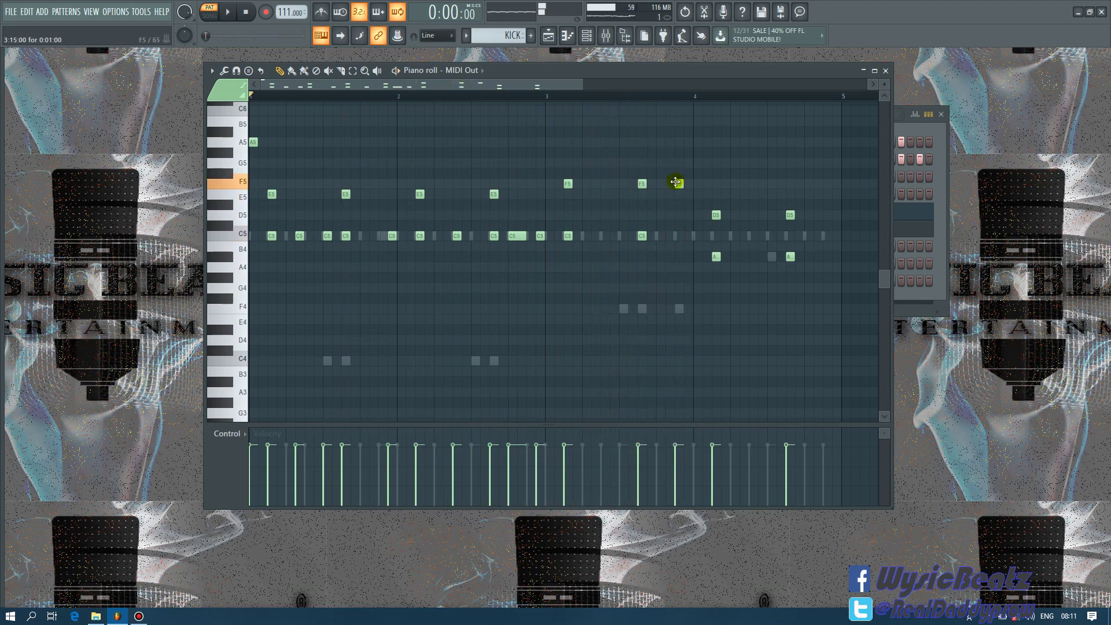
{"action": "key", "text": "space"}
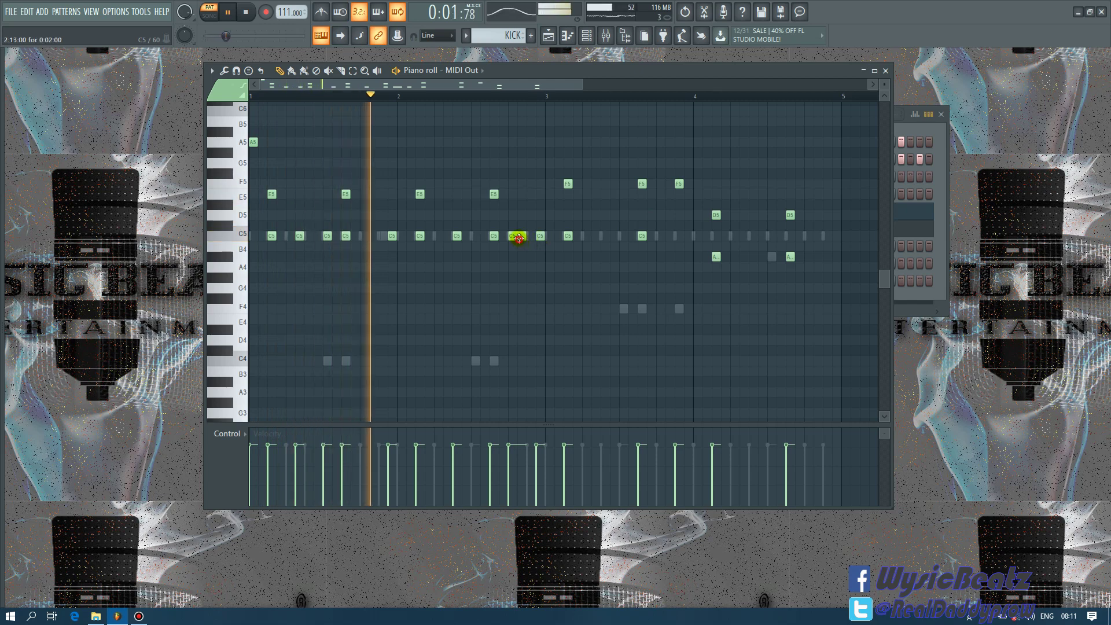
{"action": "left_click_drag", "start_coordinate": [519, 237], "coordinate": [516, 194]}
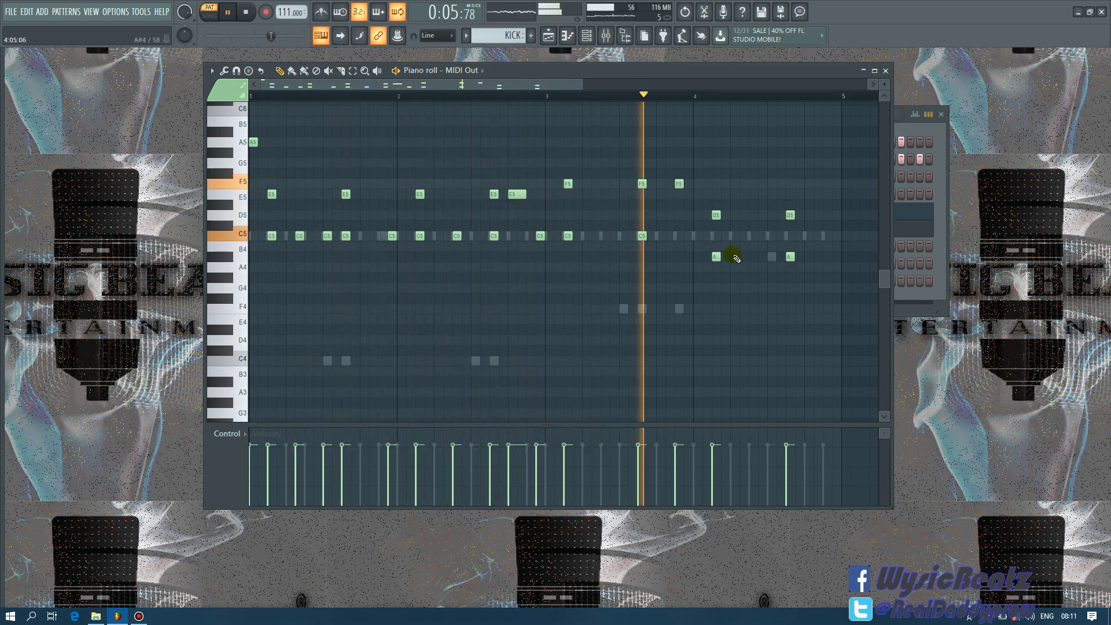
{"action": "key", "text": "space"}
{"action": "left_click_drag", "start_coordinate": [679, 183], "coordinate": [668, 185]}
{"action": "key", "text": "space"}
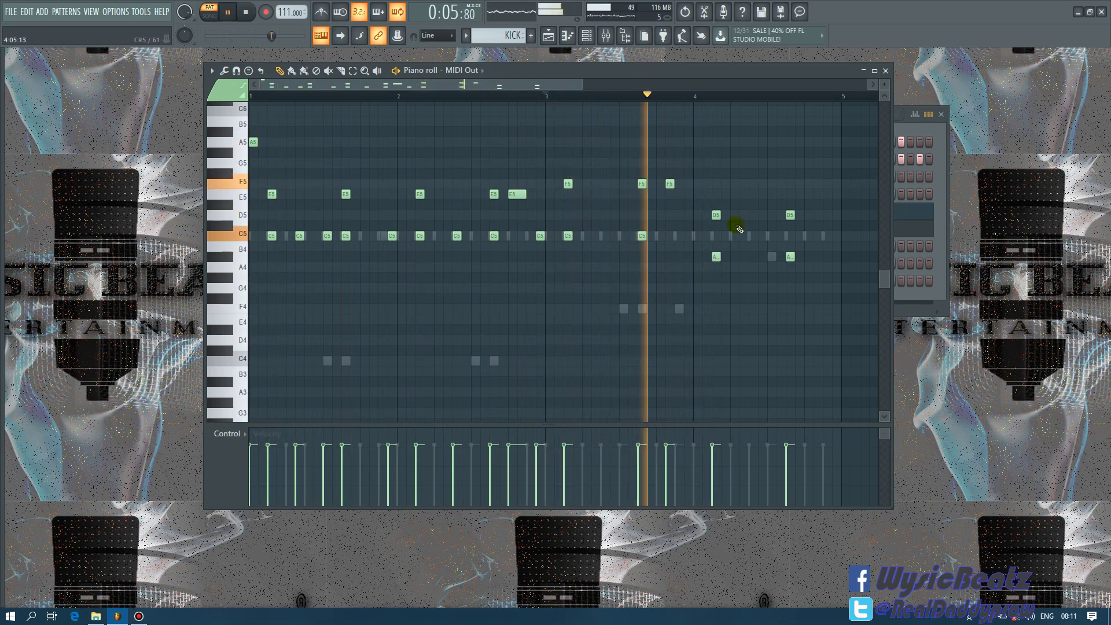
- Add F5 and C5 at step 16 of bar 3, D5 and A#4 at step 14 of bar 4, and D5 at step 16
{"action": "key", "text": "space"}
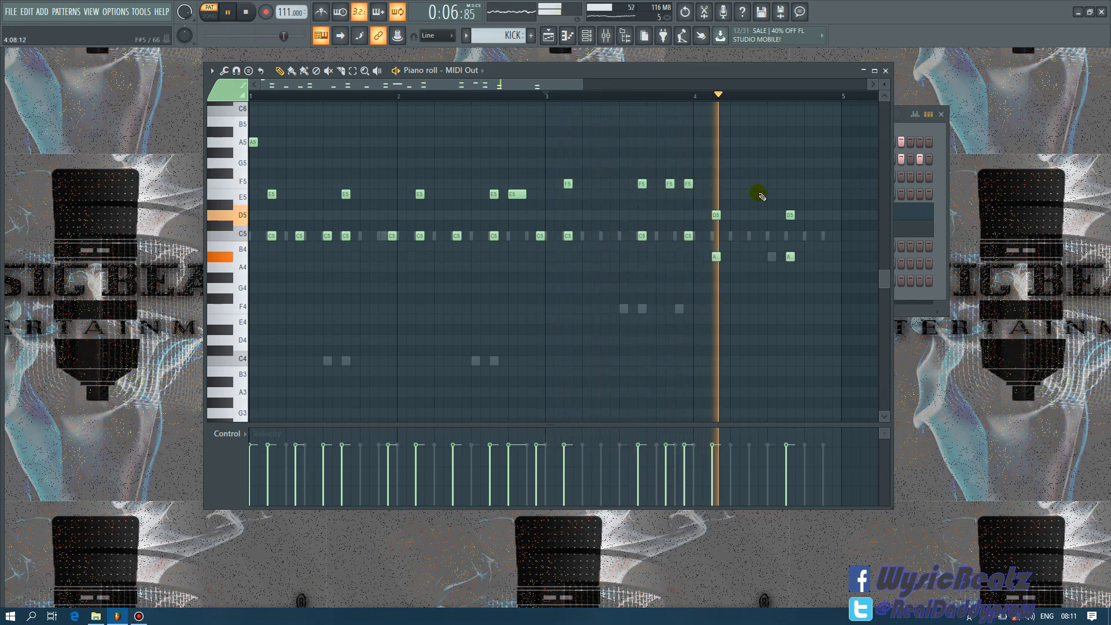
{"action": "left_click", "coordinate": [808, 256]}
{"action": "key", "text": "space"}
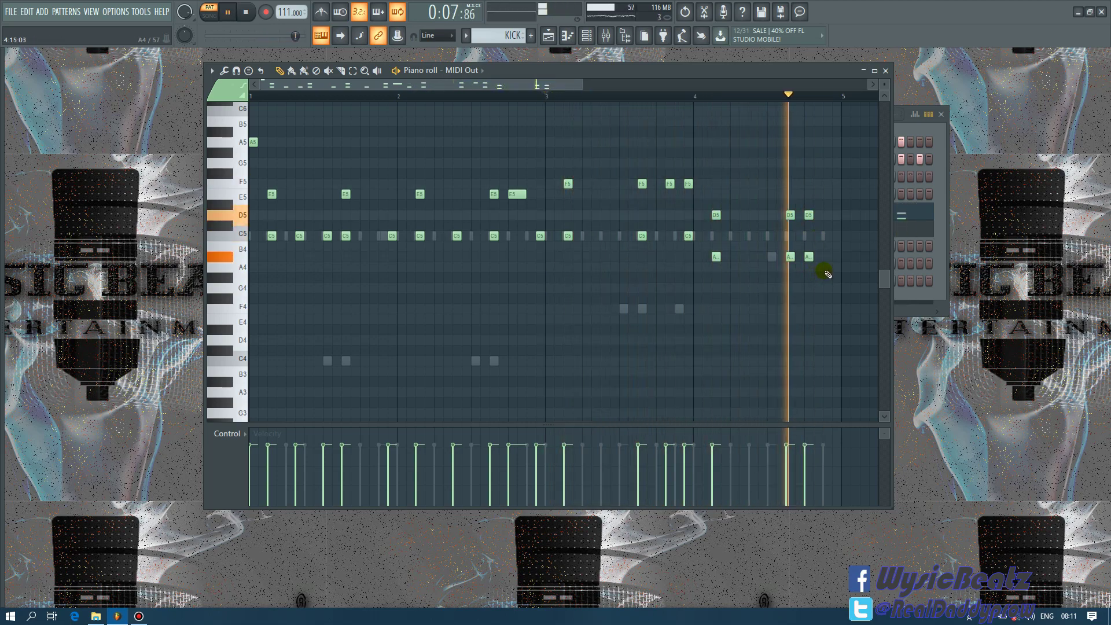
{"action": "left_click_drag", "start_coordinate": [813, 256], "coordinate": [821, 257]}
{"action": "left_click_drag", "start_coordinate": [811, 215], "coordinate": [820, 215]}
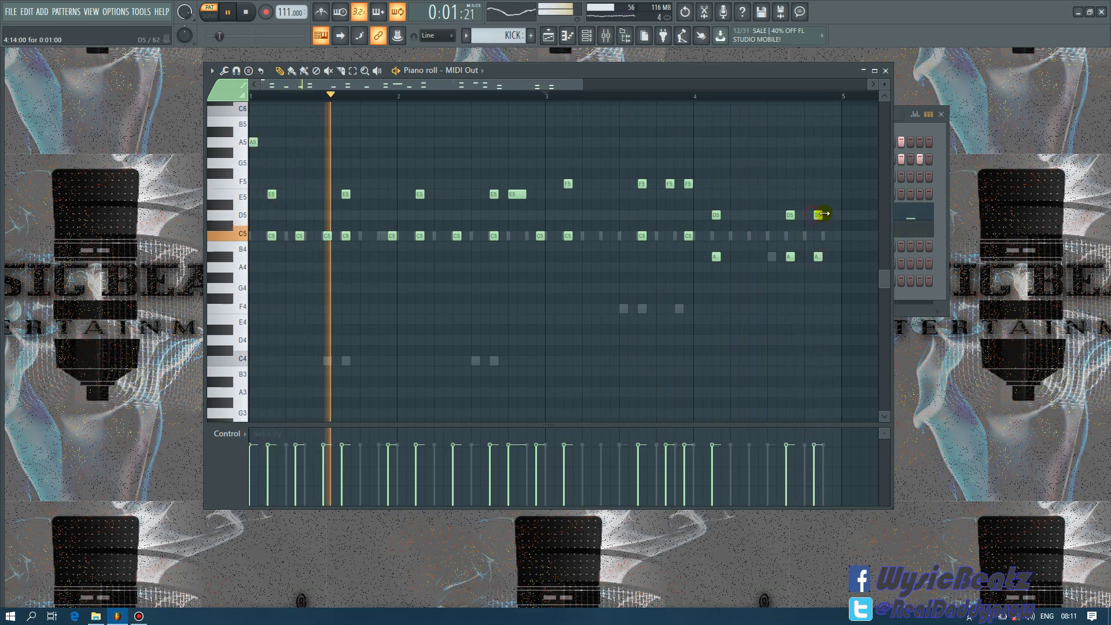
{"action": "left_click", "coordinate": [833, 214]}
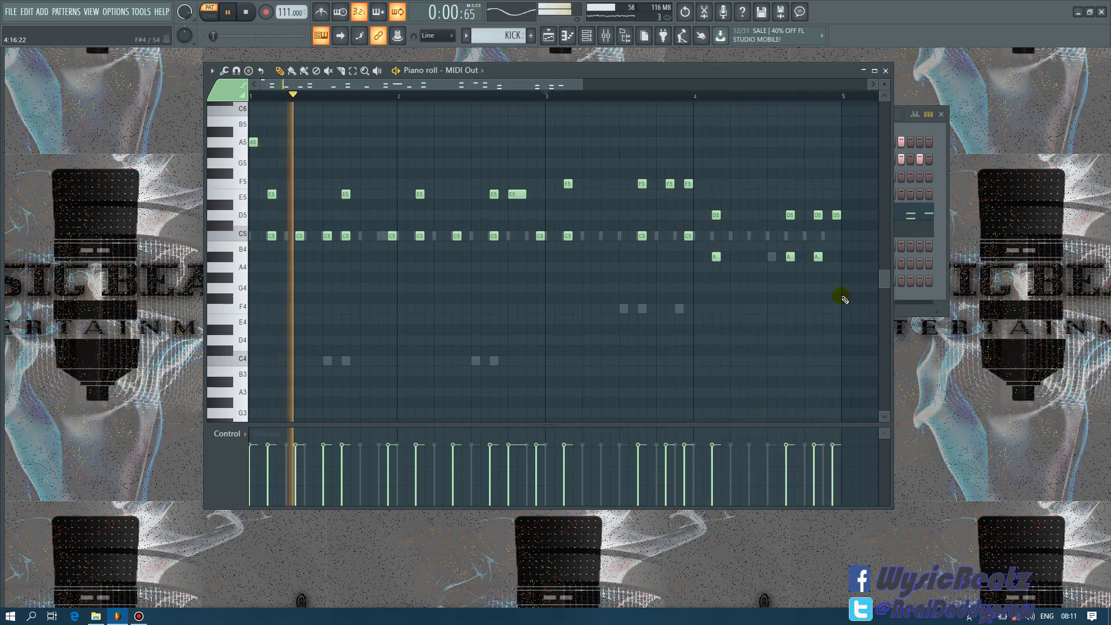
{"action": "key", "text": "space"}
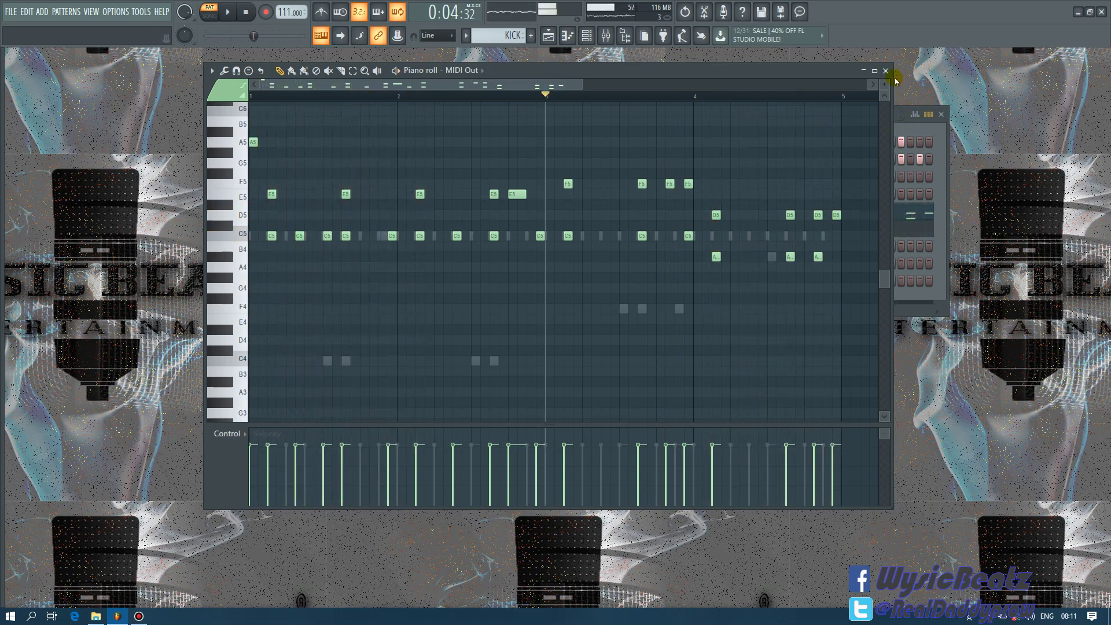
- Switch to the KICK channel's piano roll, lengthen all its notes to one step and clear the selection
{"action": "left_click", "coordinate": [885, 71]}
{"action": "left_click", "coordinate": [532, 177]}
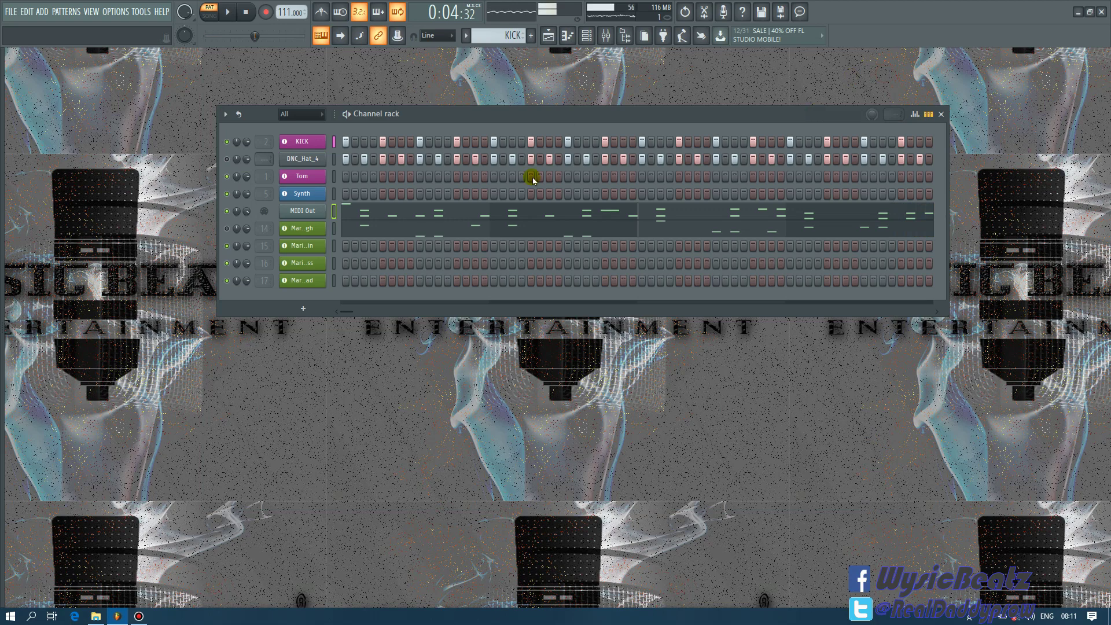
{"action": "right_click", "coordinate": [302, 143]}
{"action": "left_click", "coordinate": [327, 141]}
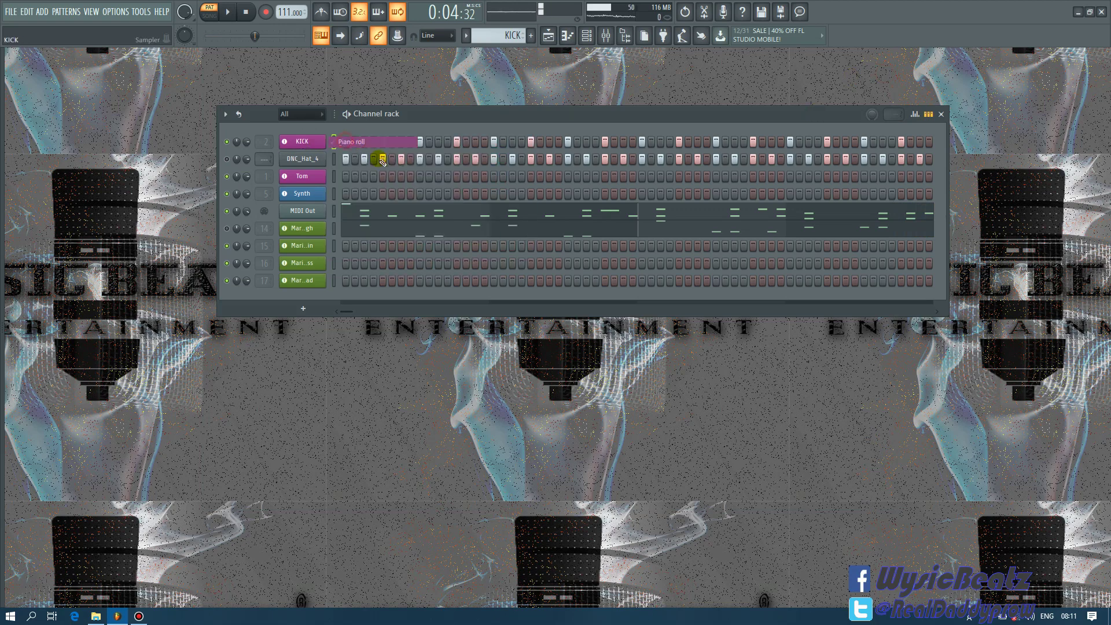
{"action": "key", "text": "ctrl+a"}
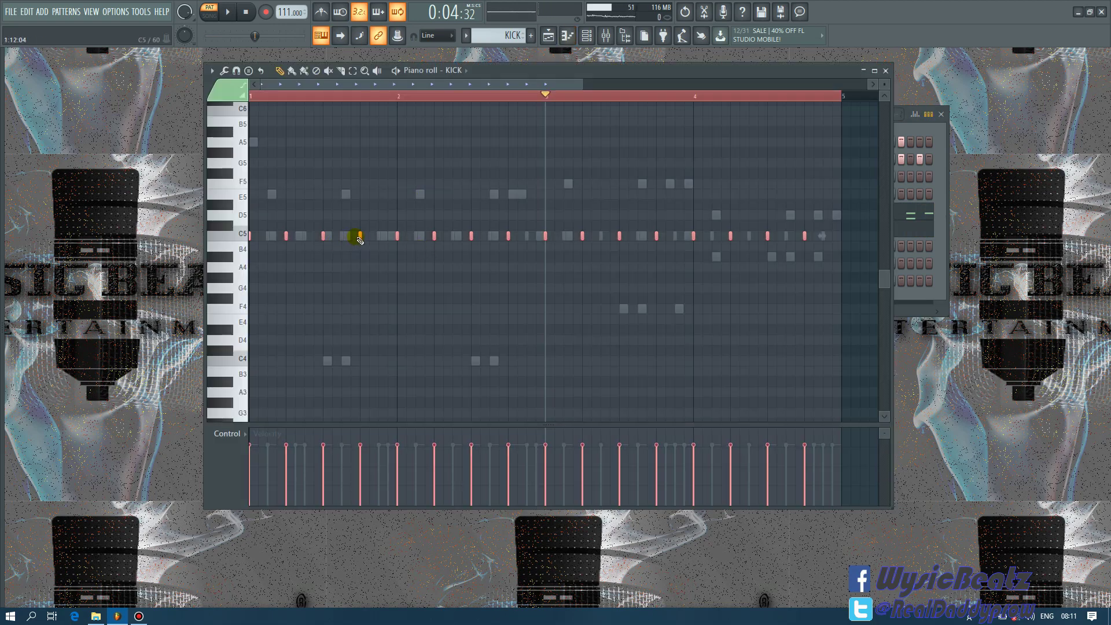
{"action": "left_click_drag", "start_coordinate": [364, 237], "coordinate": [368, 236]}
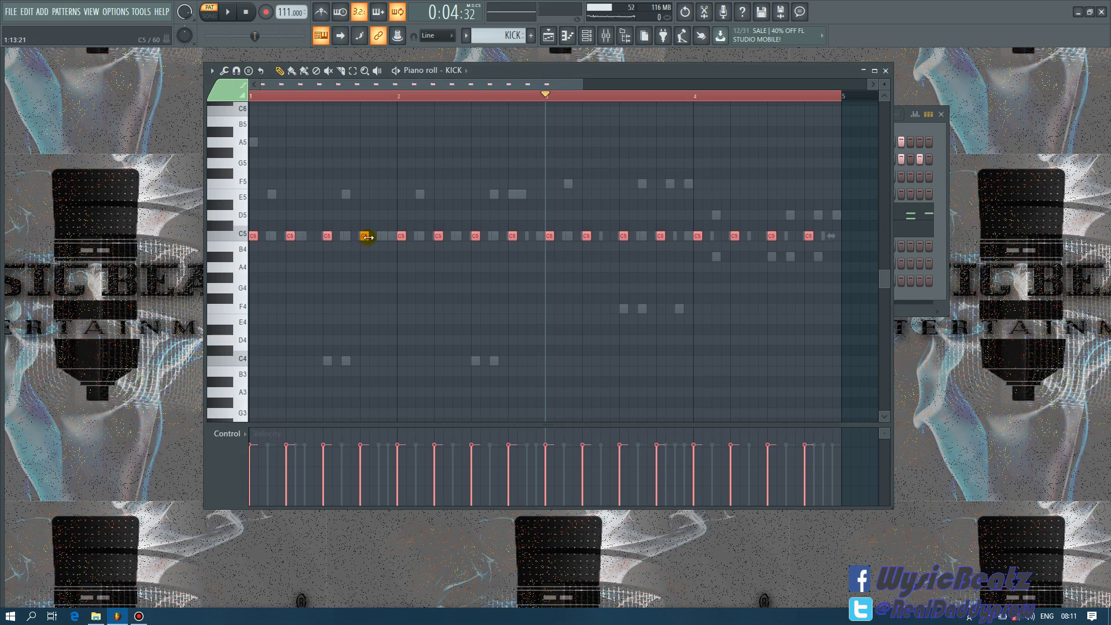
{"action": "left_click", "coordinate": [355, 216]}
{"action": "right_click", "coordinate": [355, 198]}
- Play back the kick pattern and add a C5 kick note at step 7 of bar 1
{"action": "key", "text": "space"}
{"action": "key", "text": "space"}
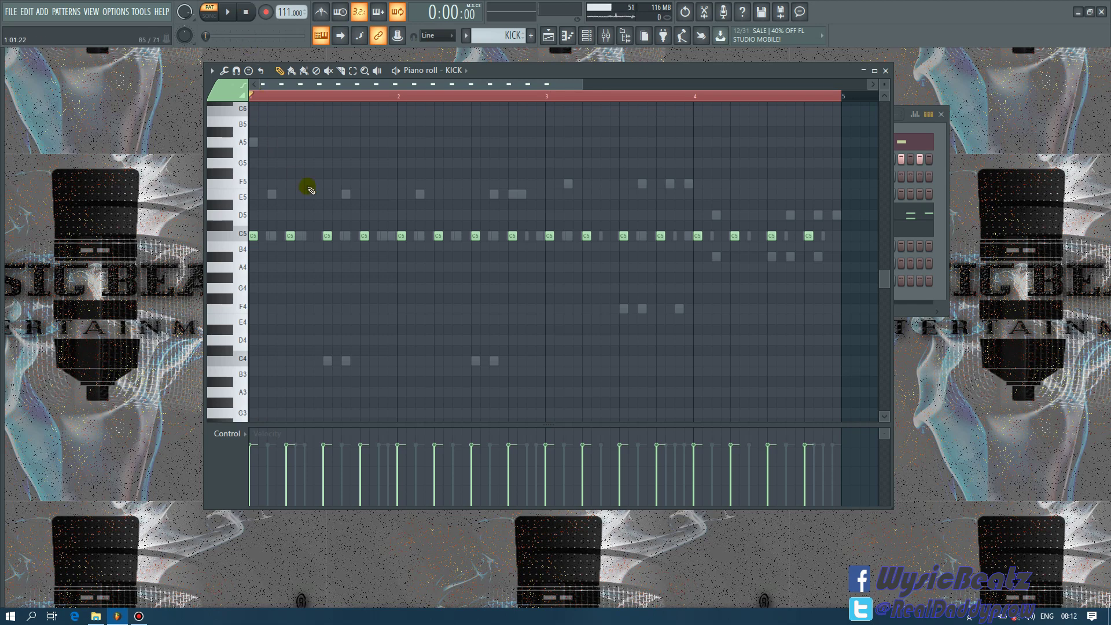
{"action": "key", "text": "space"}
{"action": "key", "text": "space"}
{"action": "key", "text": "space"}
{"action": "key", "text": "space"}
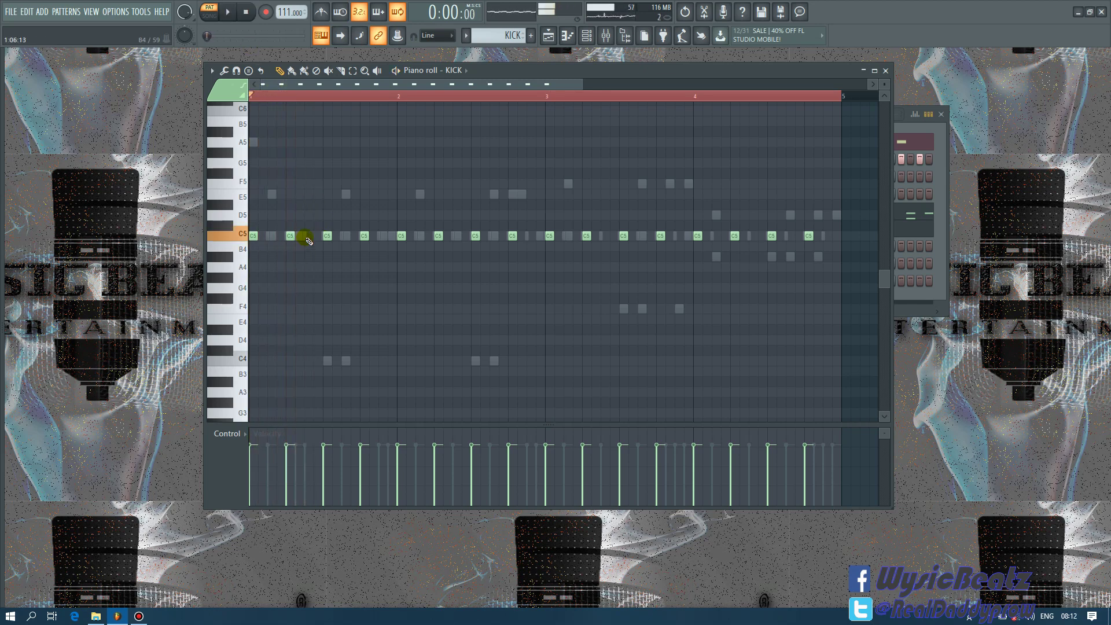
{"action": "left_click", "coordinate": [308, 236]}
{"action": "key", "text": "space"}
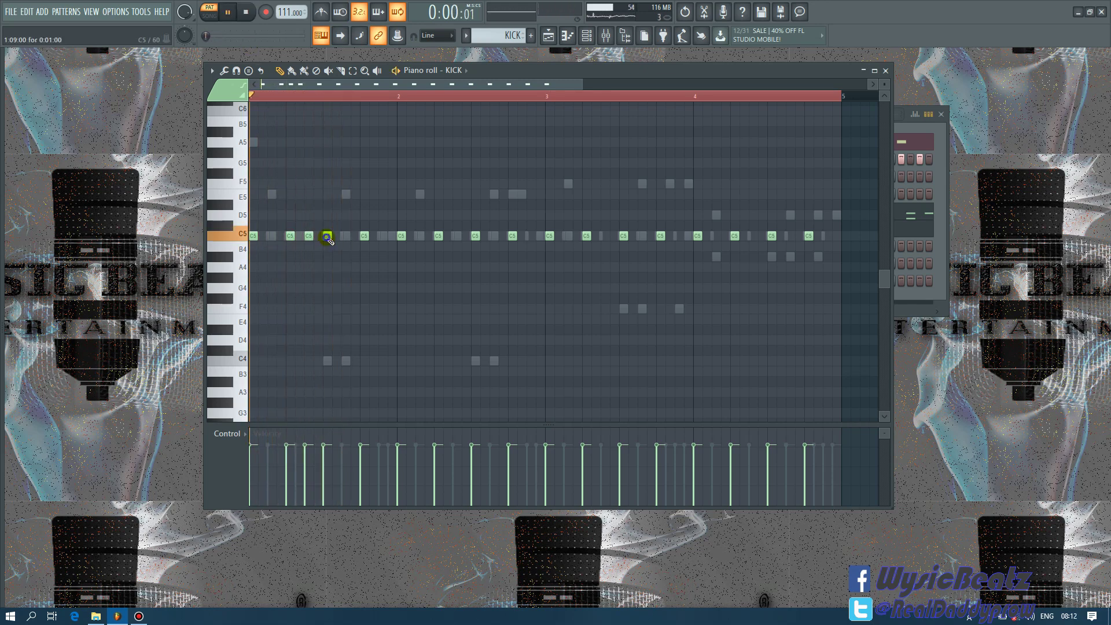
- Move the kick note at step 9 of bar 1 to step 11, and add a one-step C5 kick at step 11 of bar 2
{"action": "left_click_drag", "start_coordinate": [327, 238], "coordinate": [339, 236]}
{"action": "key", "text": "space"}
{"action": "key", "text": "space"}
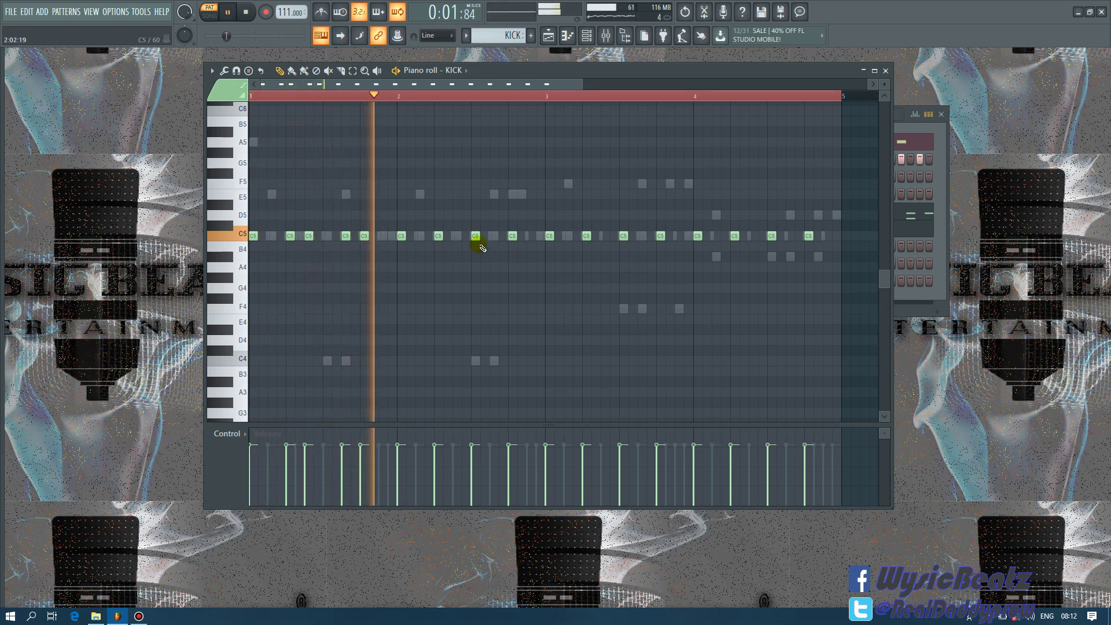
{"action": "key", "text": "space"}
{"action": "key", "text": "space"}
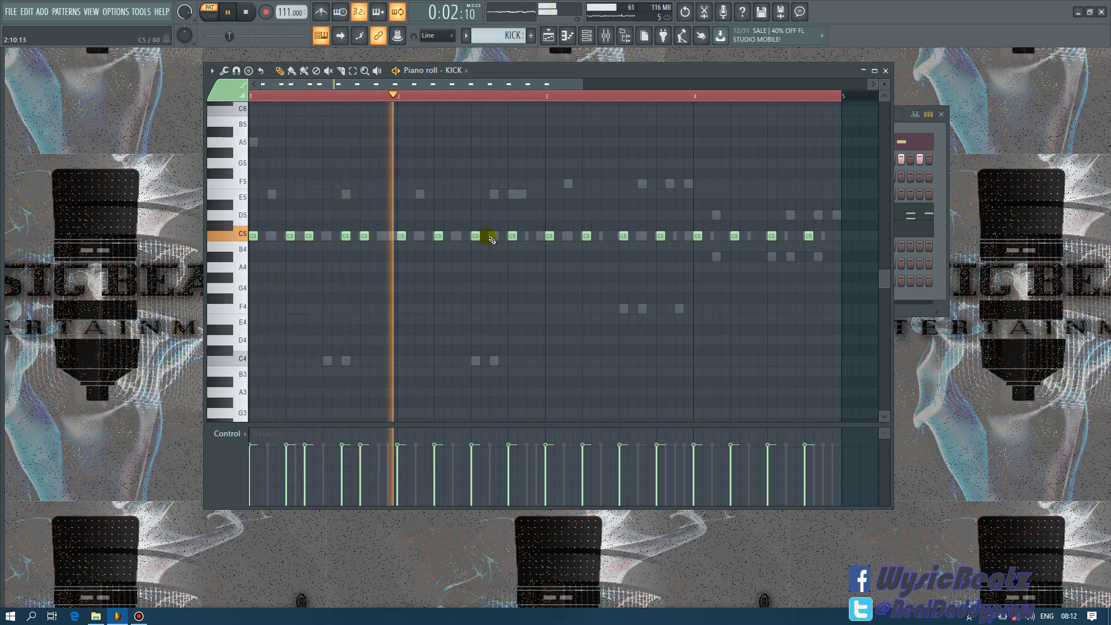
{"action": "left_click", "coordinate": [493, 236]}
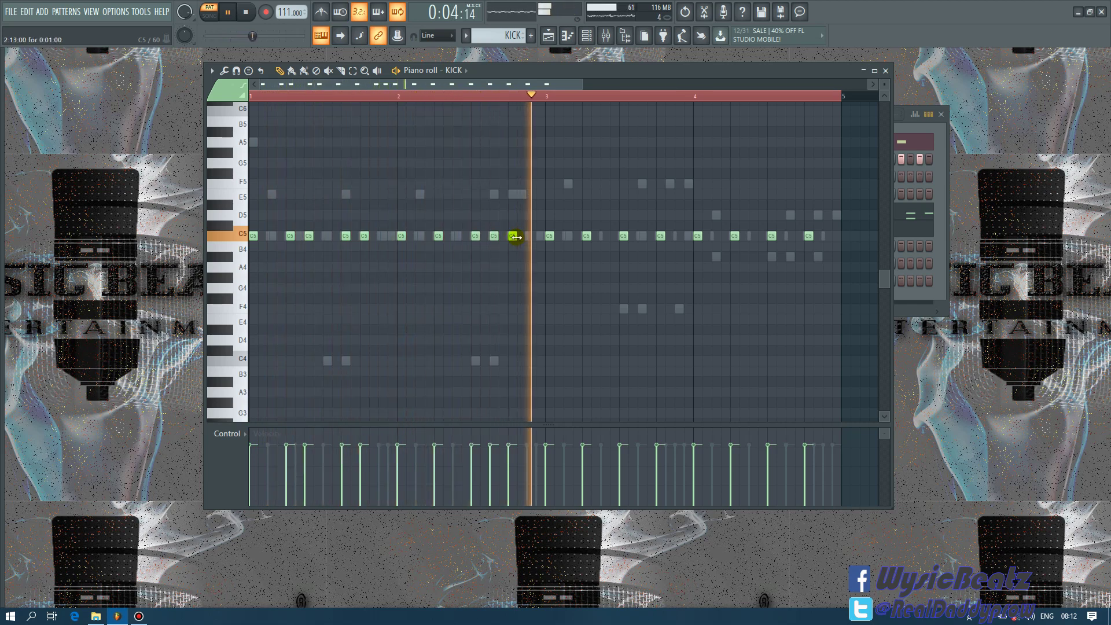
{"action": "key", "text": "space"}
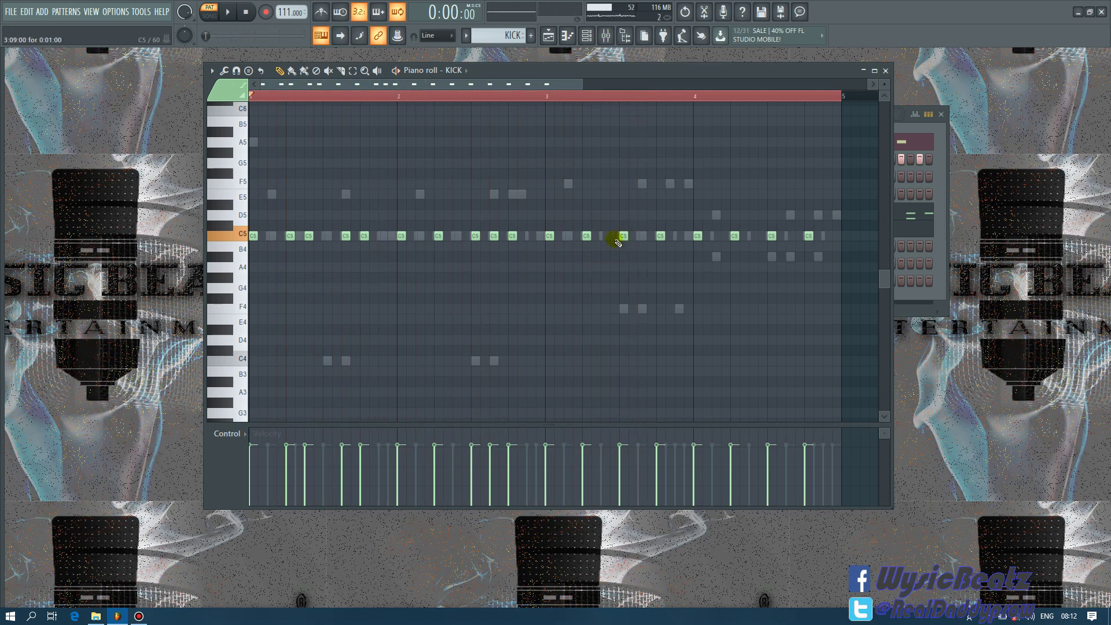
- Add a C5 kick at step 11 of bar 3 and shift the step 13 kick of that bar to step 15
{"action": "key", "text": "space"}
{"action": "left_click", "coordinate": [605, 236]}
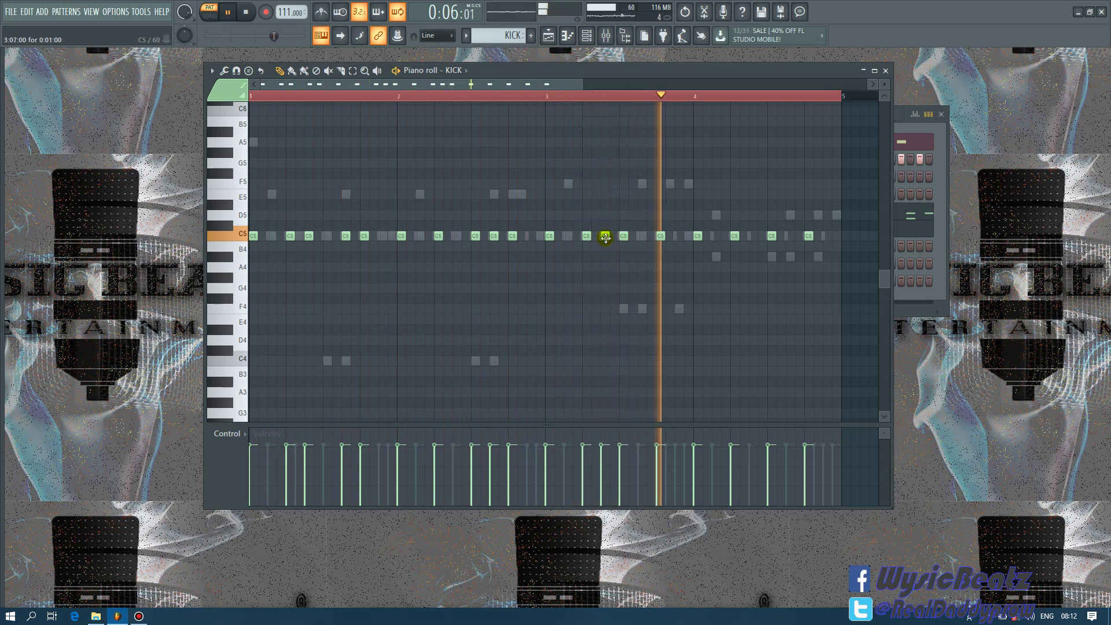
{"action": "left_click_drag", "start_coordinate": [604, 237], "coordinate": [679, 237]}
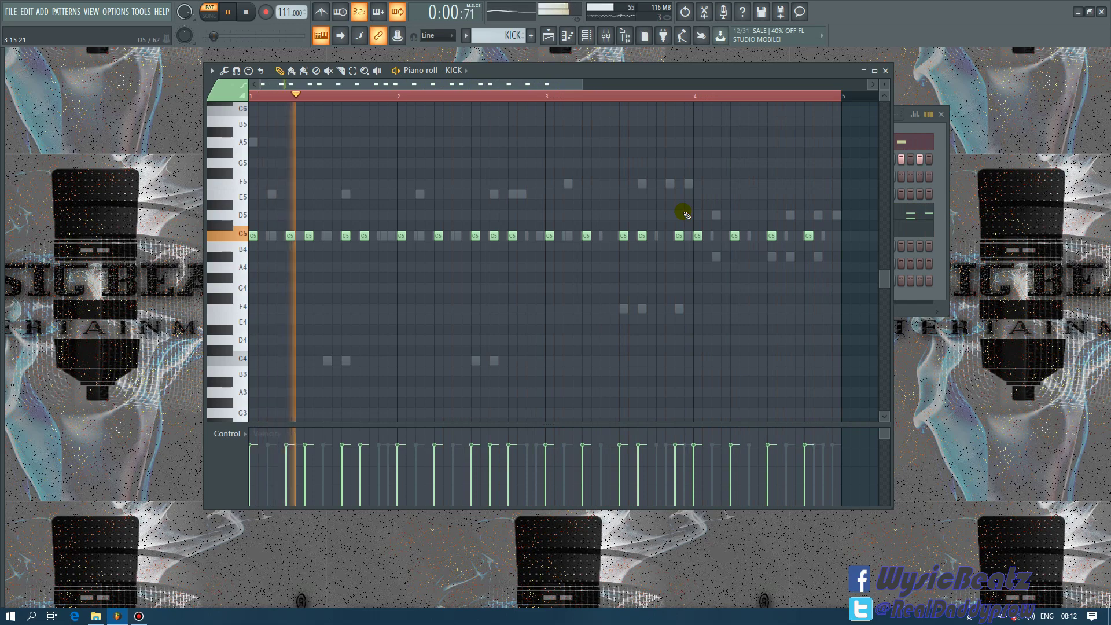
{"action": "key", "text": "space"}
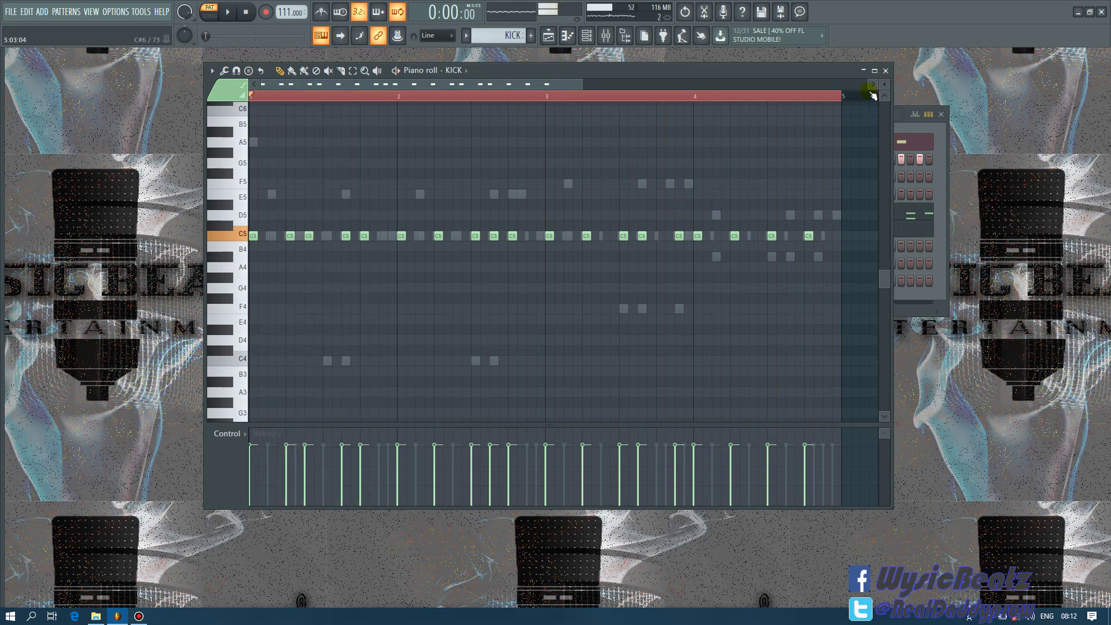
- Close the kick piano roll, open the DNC_Hat_4 channel's piano roll and delete all its notes
{"action": "left_click", "coordinate": [884, 71]}
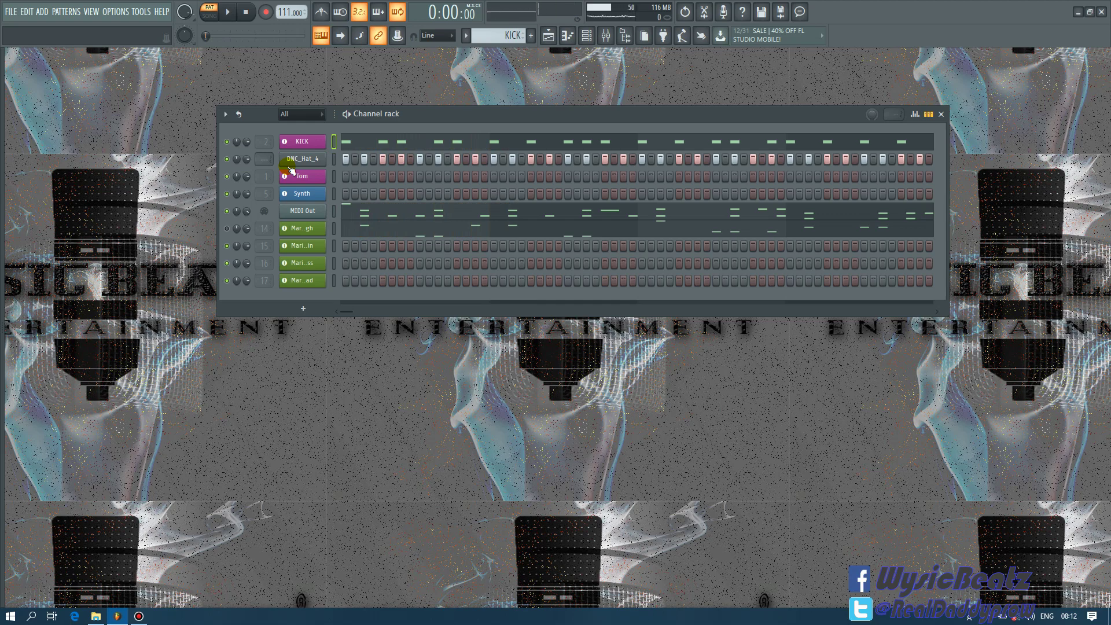
{"action": "key", "text": "space"}
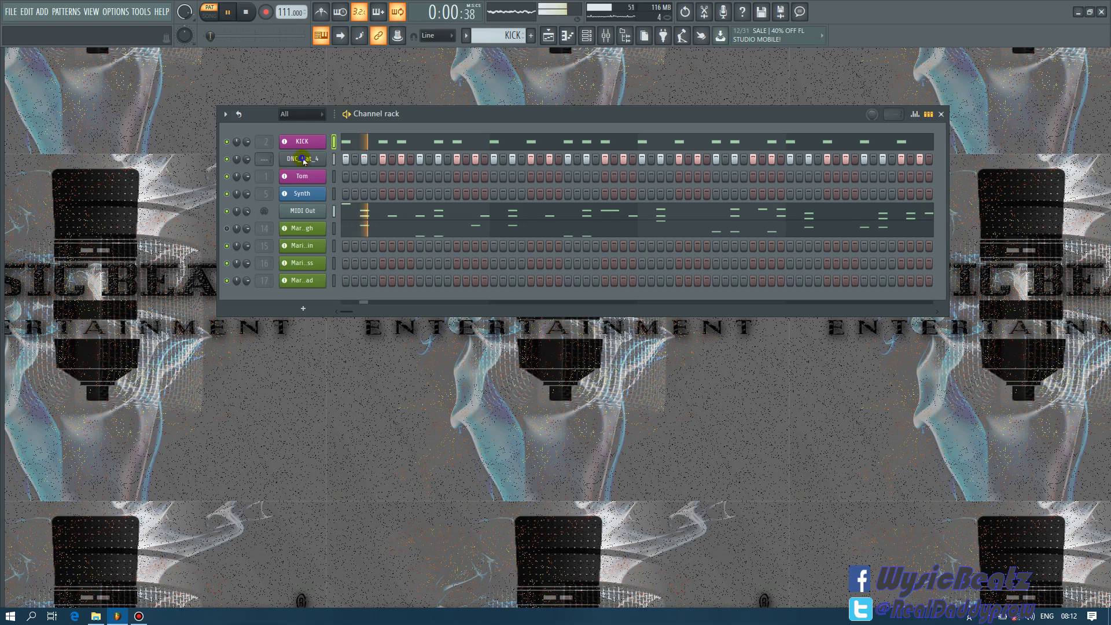
{"action": "right_click", "coordinate": [307, 159]}
{"action": "left_click", "coordinate": [386, 161]}
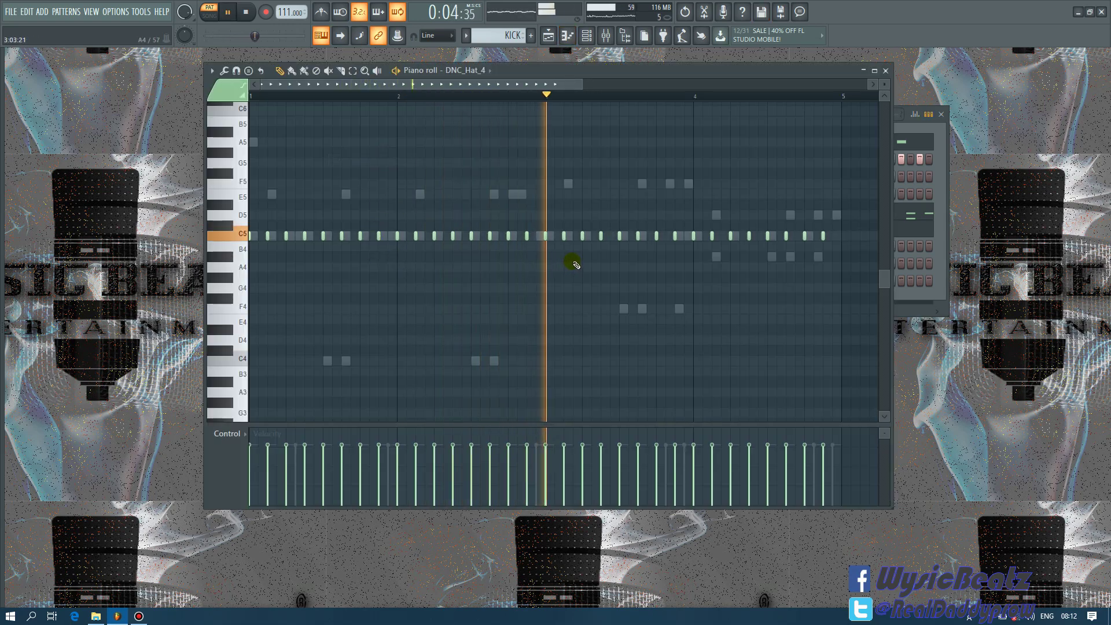
{"action": "key", "text": "ctrl+a"}
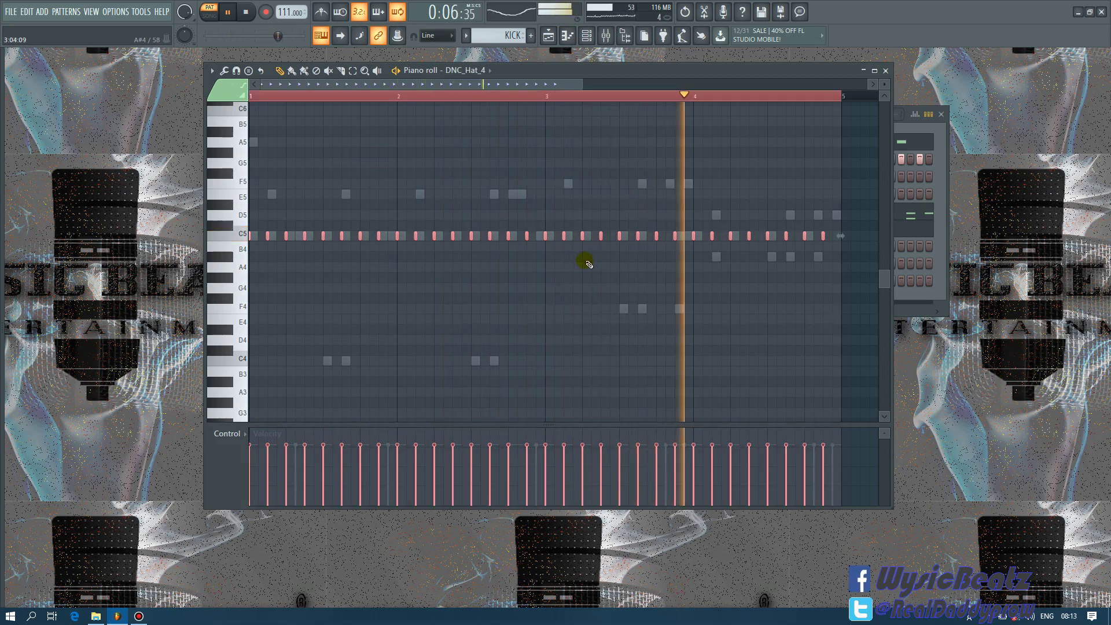
{"action": "key", "text": "Delete"}
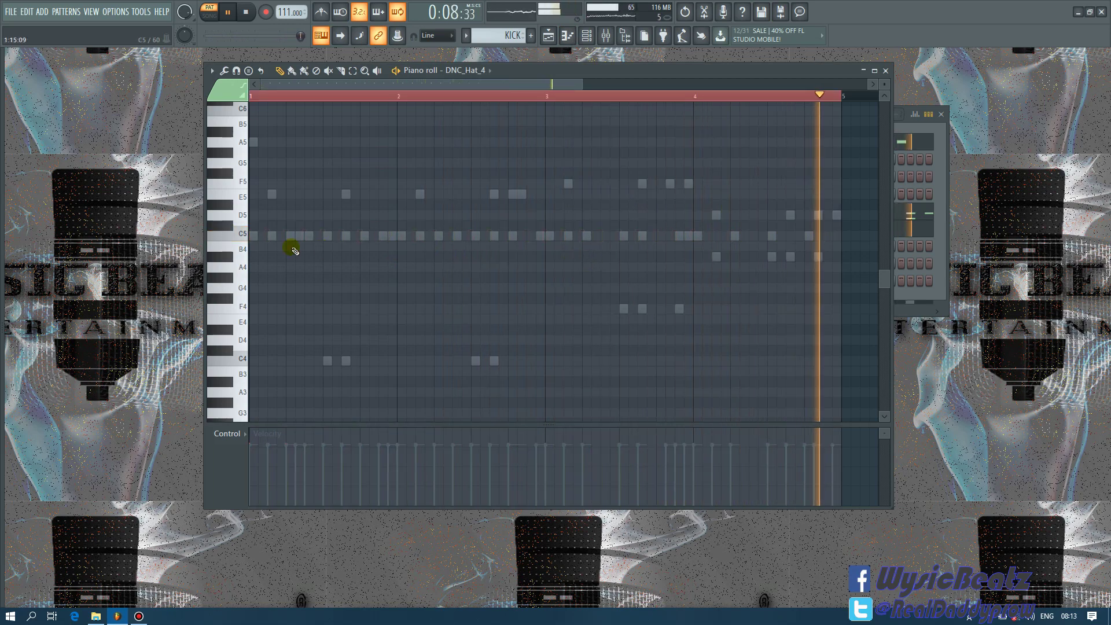
- Place one-step C5 hi-hats at steps 1 to 4 of bar 1 and a two-step C5 at step 5
{"action": "left_click", "coordinate": [253, 236]}
{"action": "key", "text": "space"}
{"action": "left_click", "coordinate": [269, 236]}
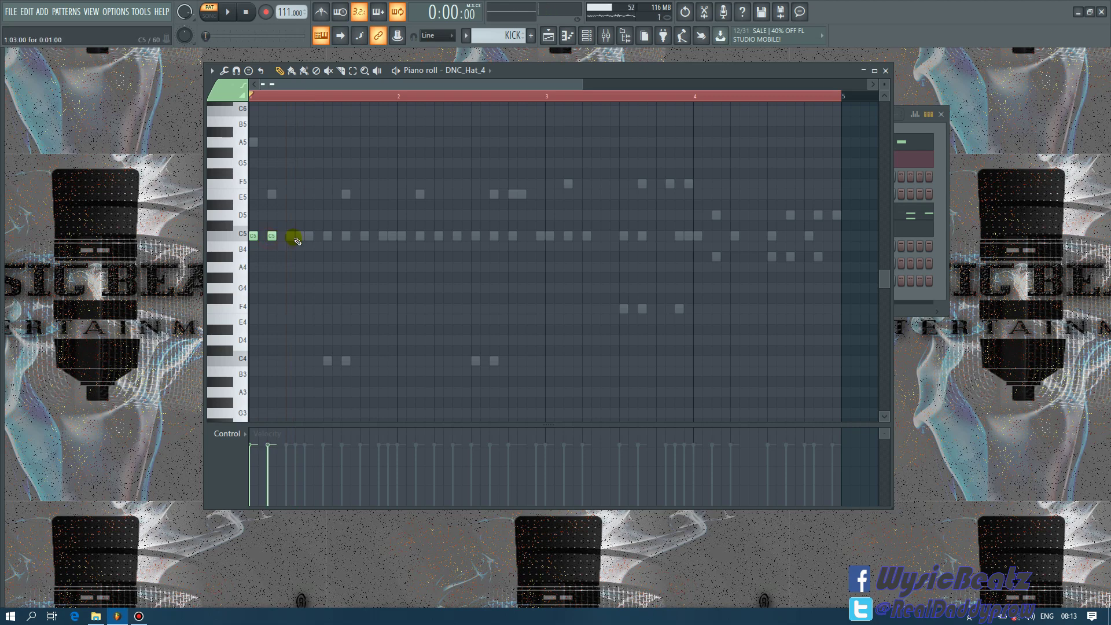
{"action": "key", "text": "space"}
{"action": "key", "text": "space"}
{"action": "left_click_drag", "start_coordinate": [271, 236], "coordinate": [282, 236]}
{"action": "key", "text": "space"}
{"action": "left_click", "coordinate": [272, 235]}
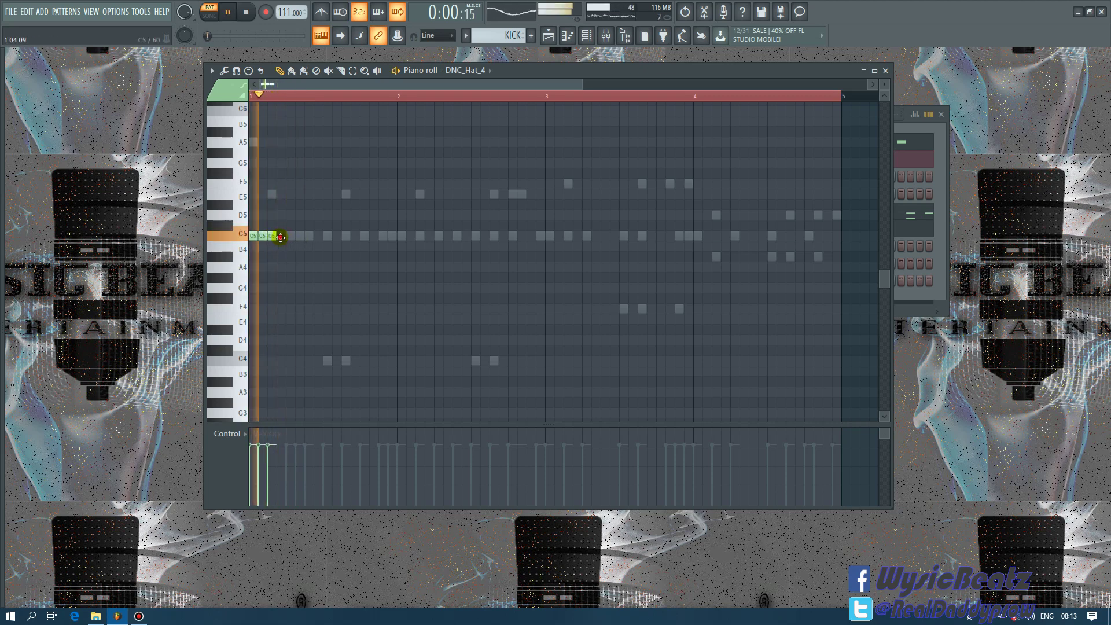
{"action": "left_click", "coordinate": [291, 236]}
{"action": "key", "text": "space"}
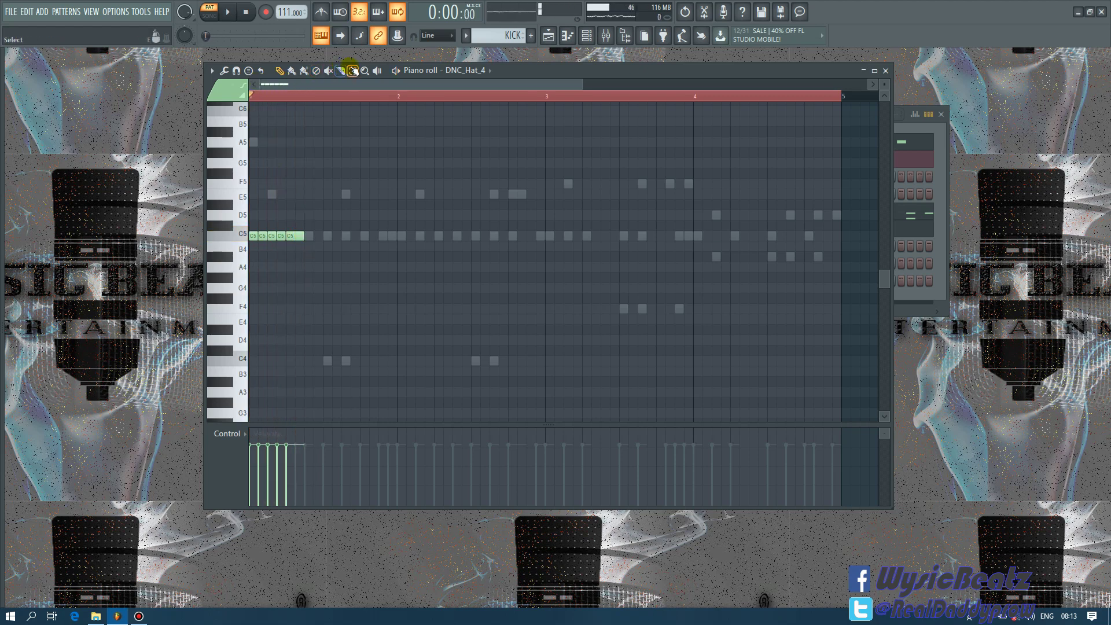
- Select the two-step hi-hat note at step 5 of bar 1 and chop it with the chopper's Default pattern
{"action": "left_click_drag", "start_coordinate": [316, 200], "coordinate": [298, 296]}
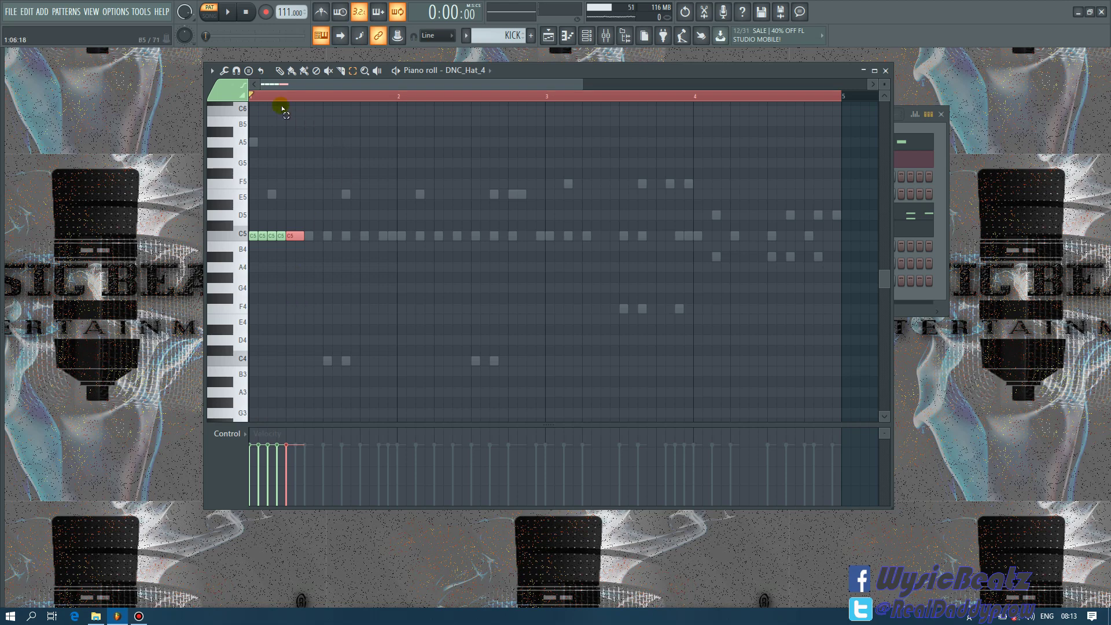
{"action": "left_click", "coordinate": [212, 71]}
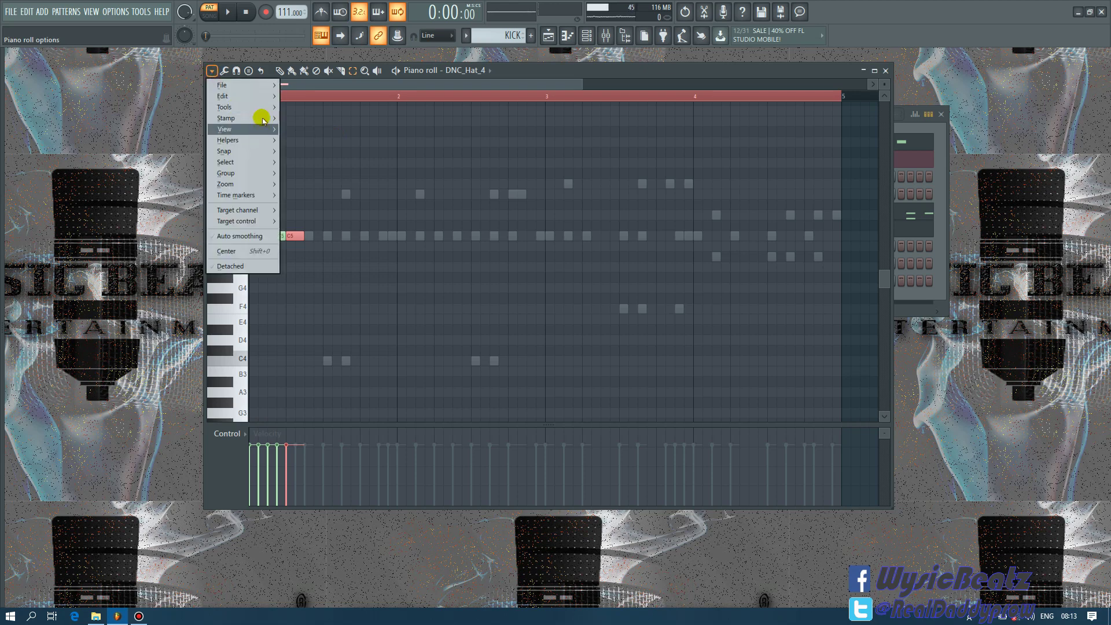
{"action": "mouse_move", "coordinate": [266, 100]}
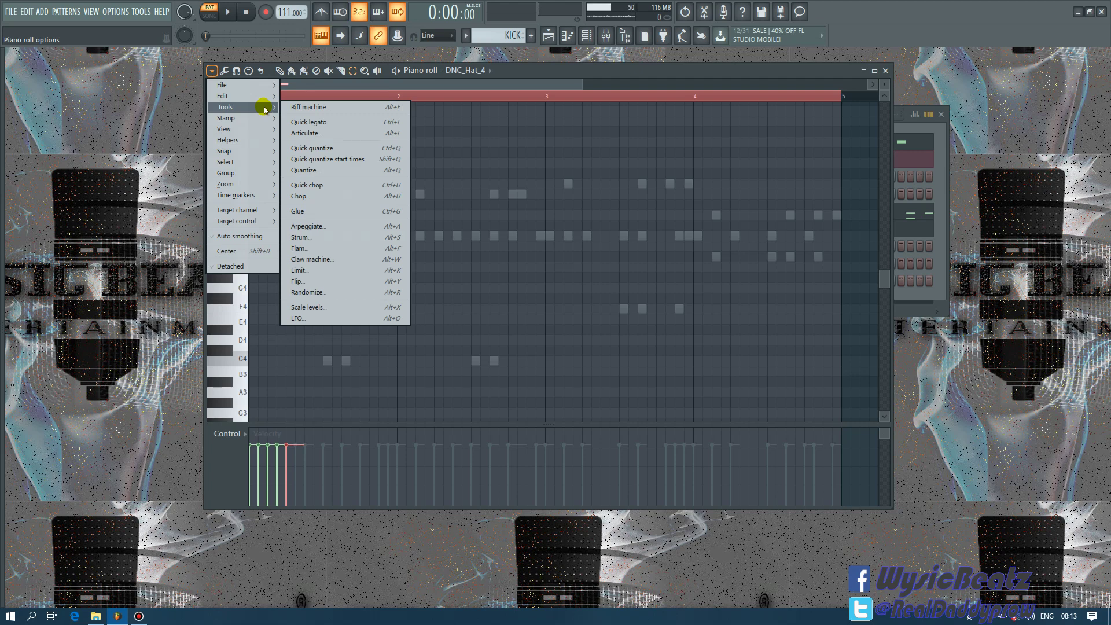
{"action": "left_click", "coordinate": [553, 76]}
{"action": "key", "text": "alt+u"}
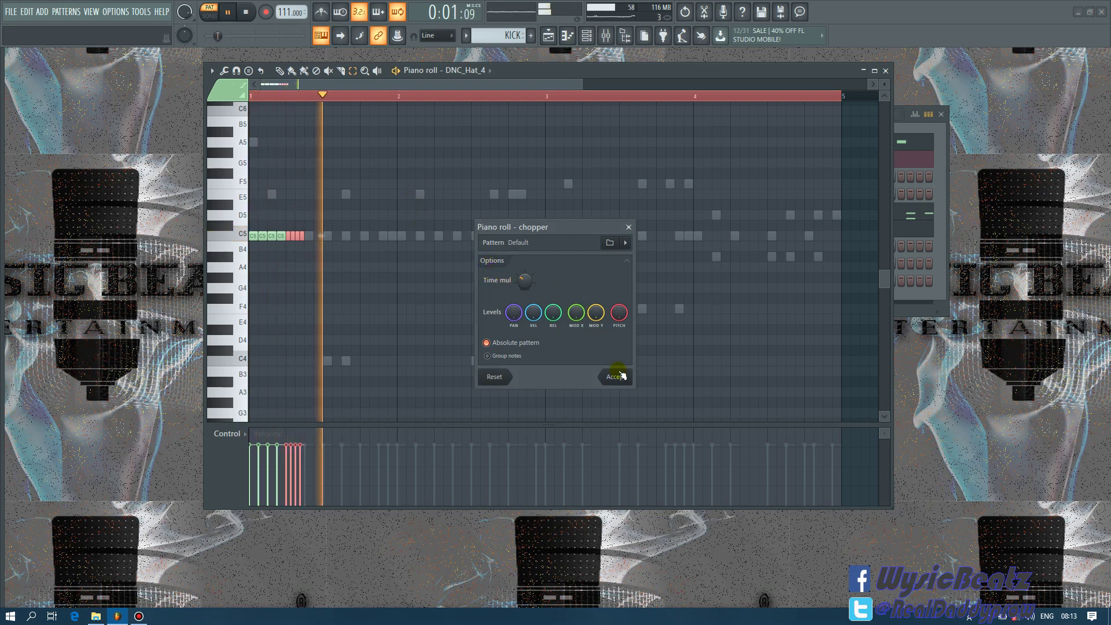
{"action": "left_click", "coordinate": [625, 380]}
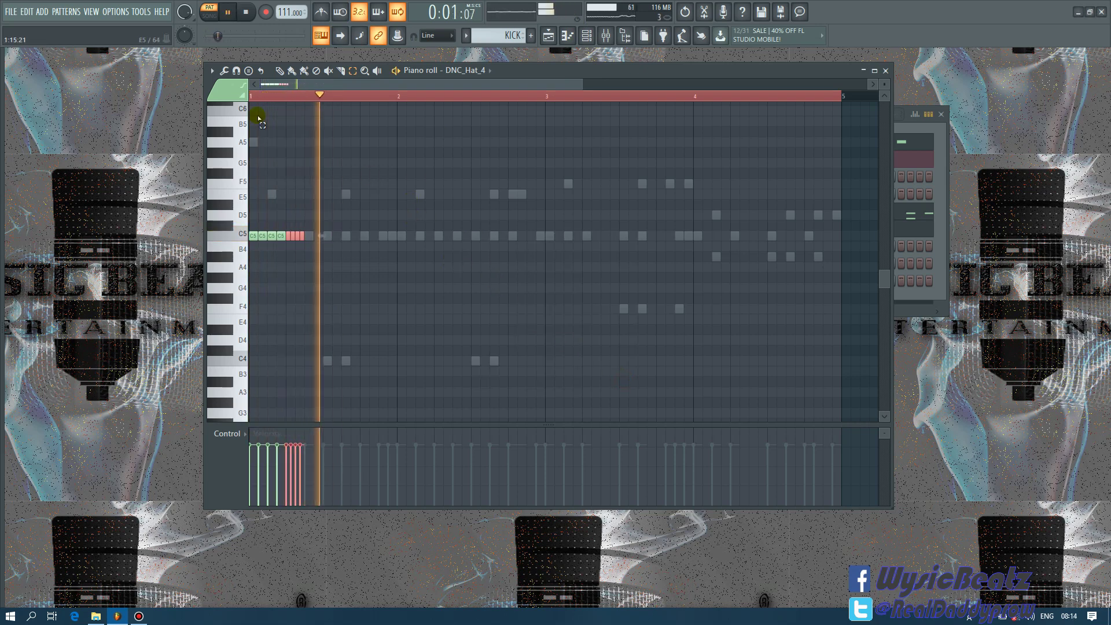
- Add one-step C5 hi-hats at steps 7, 9, 11 and 13 of bar 1
{"action": "left_click", "coordinate": [349, 236]}
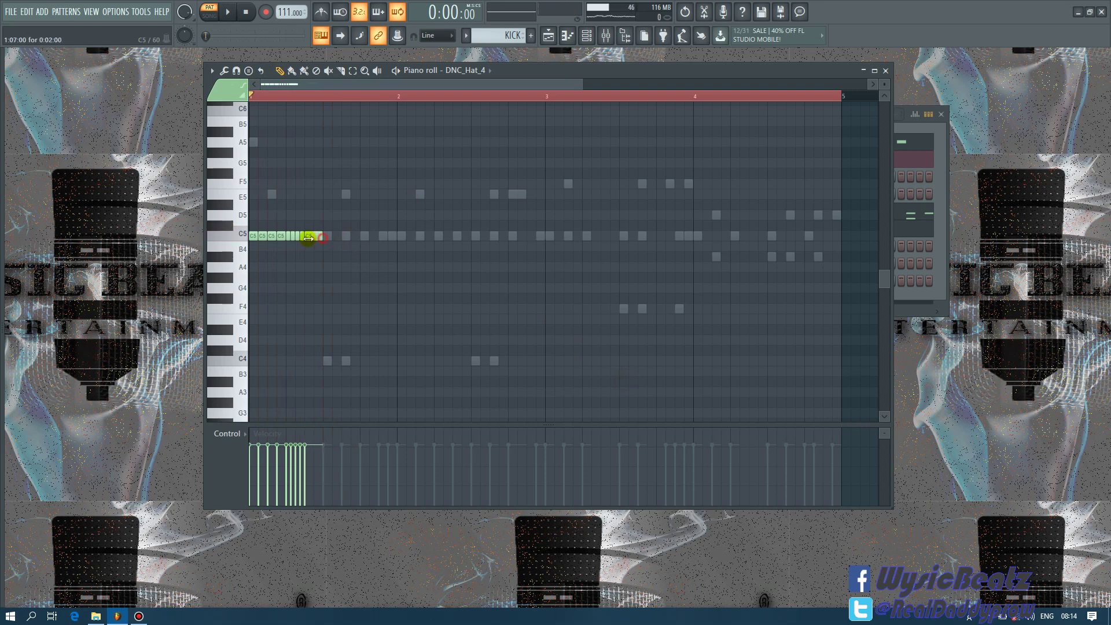
{"action": "left_click_drag", "start_coordinate": [322, 237], "coordinate": [308, 239]}
{"action": "key", "text": "space"}
{"action": "key", "text": "space"}
{"action": "left_click", "coordinate": [326, 237]}
{"action": "key", "text": "space"}
{"action": "left_click", "coordinate": [345, 236]}
{"action": "left_click", "coordinate": [364, 237]}
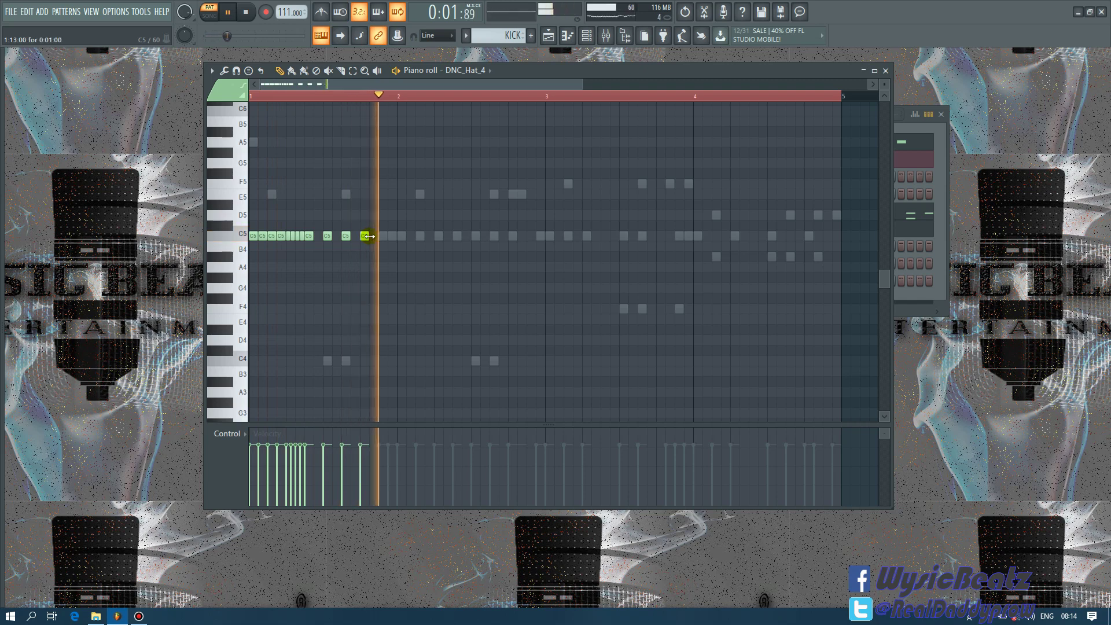
- Lengthen the hi-hat at step 13 of bar 1 to two steps and chop it with the chopper's Default pattern
{"action": "key", "text": "space"}
{"action": "key", "text": "space"}
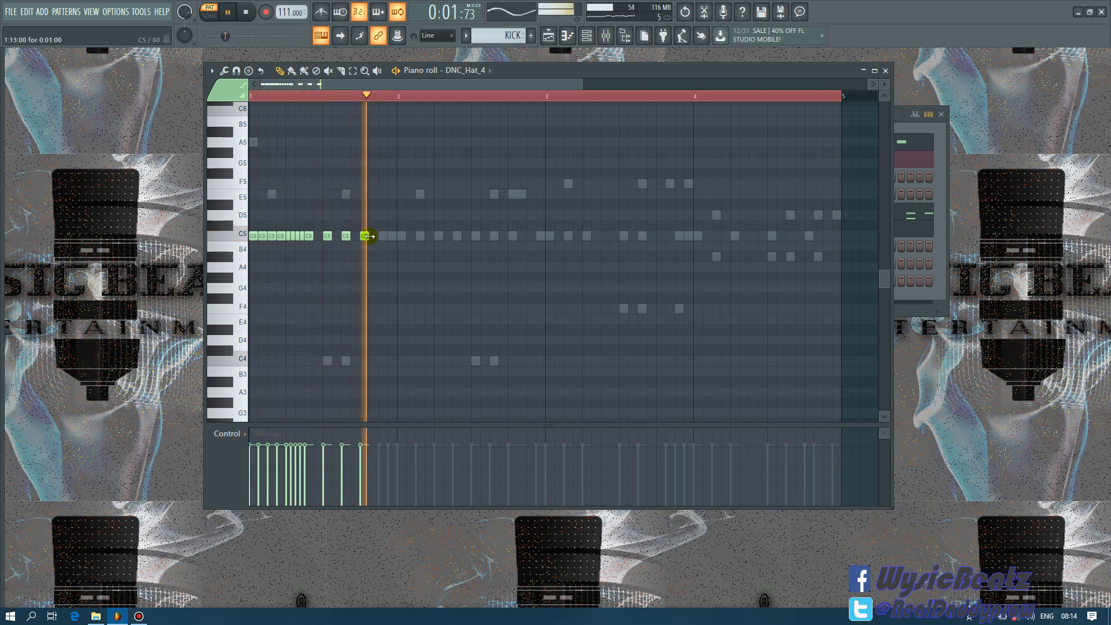
{"action": "key", "text": "space"}
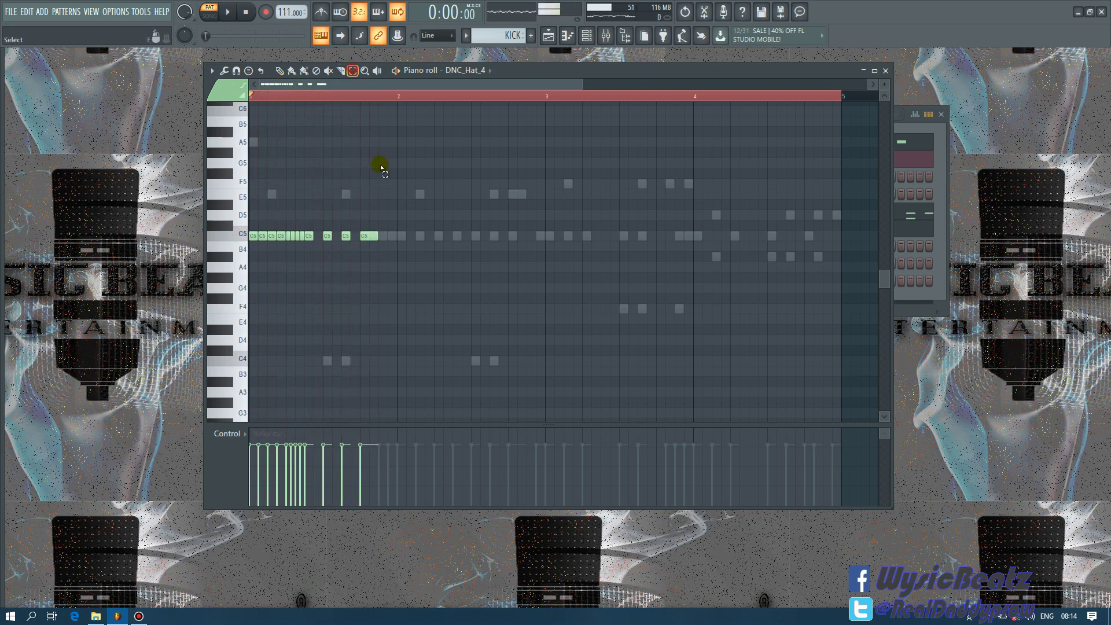
{"action": "left_click_drag", "start_coordinate": [371, 224], "coordinate": [380, 270]}
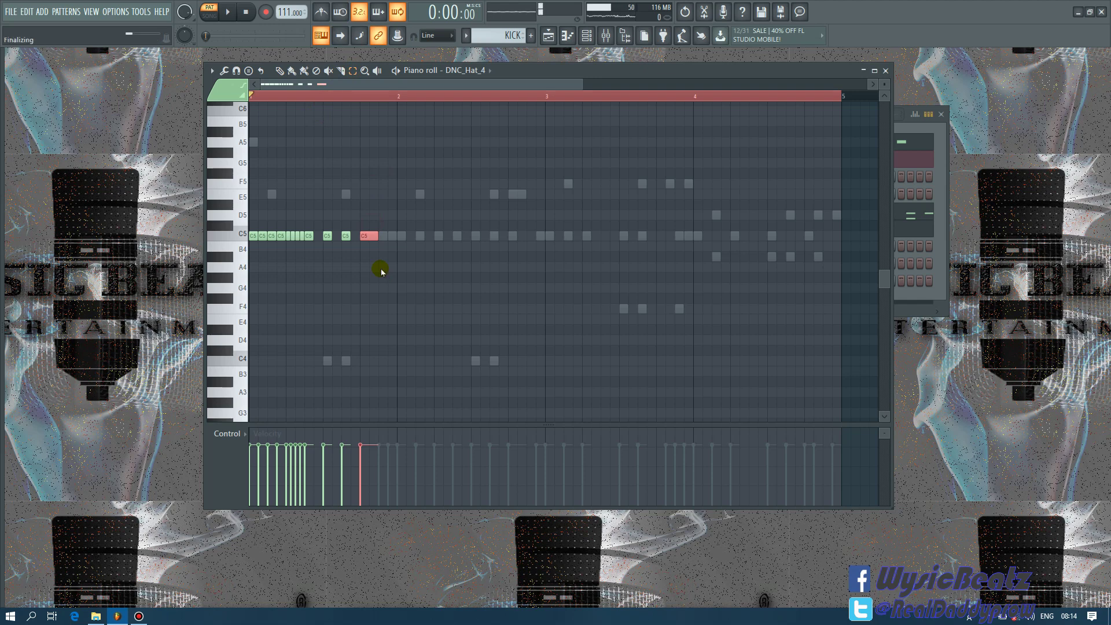
{"action": "key", "text": "alt+u"}
{"action": "key", "text": "space"}
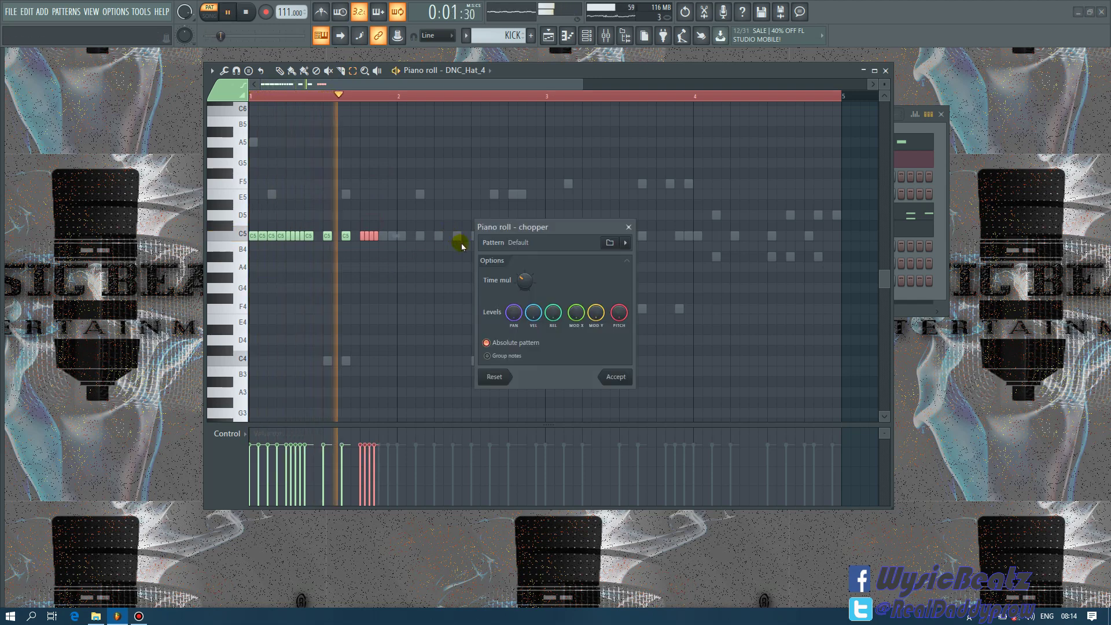
{"action": "key", "text": "space"}
{"action": "left_click", "coordinate": [607, 377]}
{"action": "left_click", "coordinate": [458, 286]}
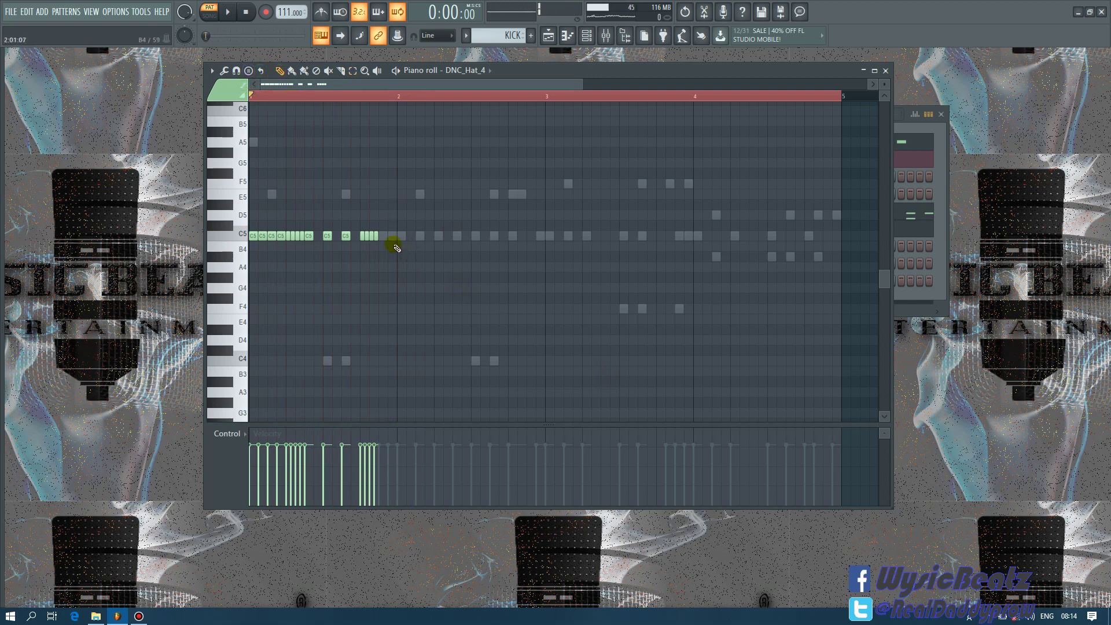
- Add one-step C5 hi-hats at step 16 of bar 1 and steps 2 to 4 of bar 2, leaving step 1 empty
{"action": "left_click", "coordinate": [391, 235]}
{"action": "key", "text": "space"}
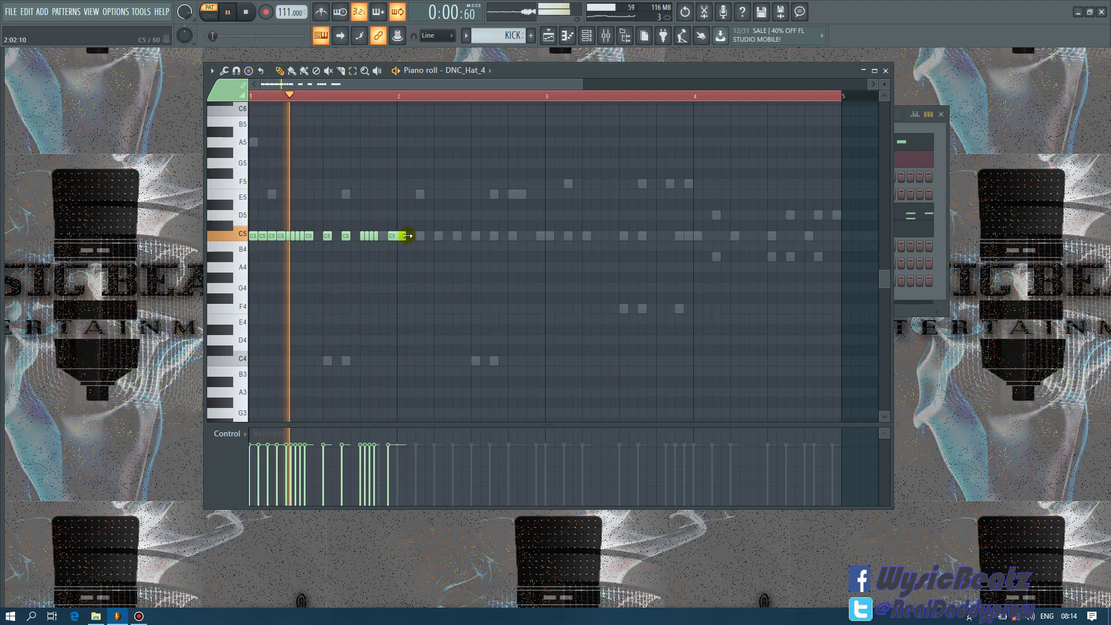
{"action": "left_click_drag", "start_coordinate": [407, 236], "coordinate": [397, 236]}
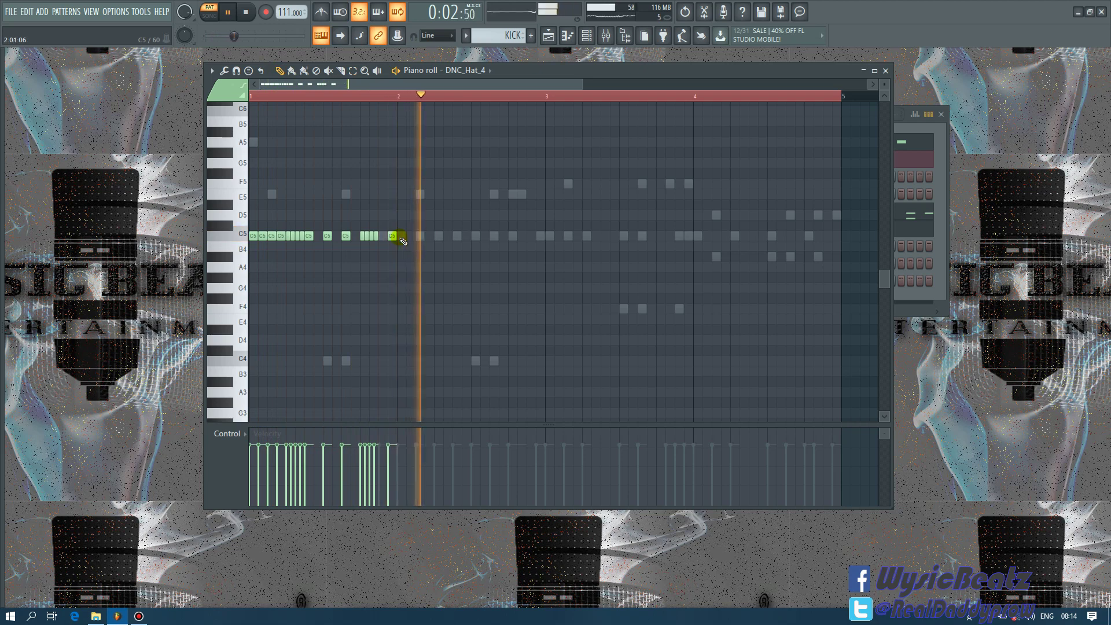
{"action": "left_click", "coordinate": [402, 237]}
{"action": "left_click", "coordinate": [410, 237]}
{"action": "left_click", "coordinate": [419, 237]}
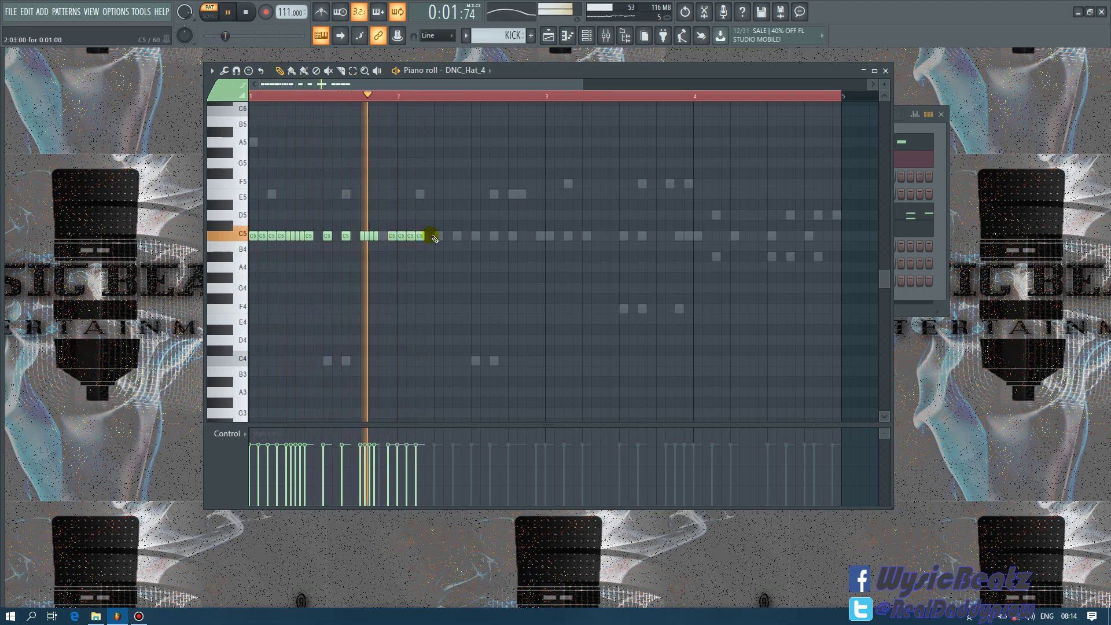
{"action": "left_click", "coordinate": [430, 236]}
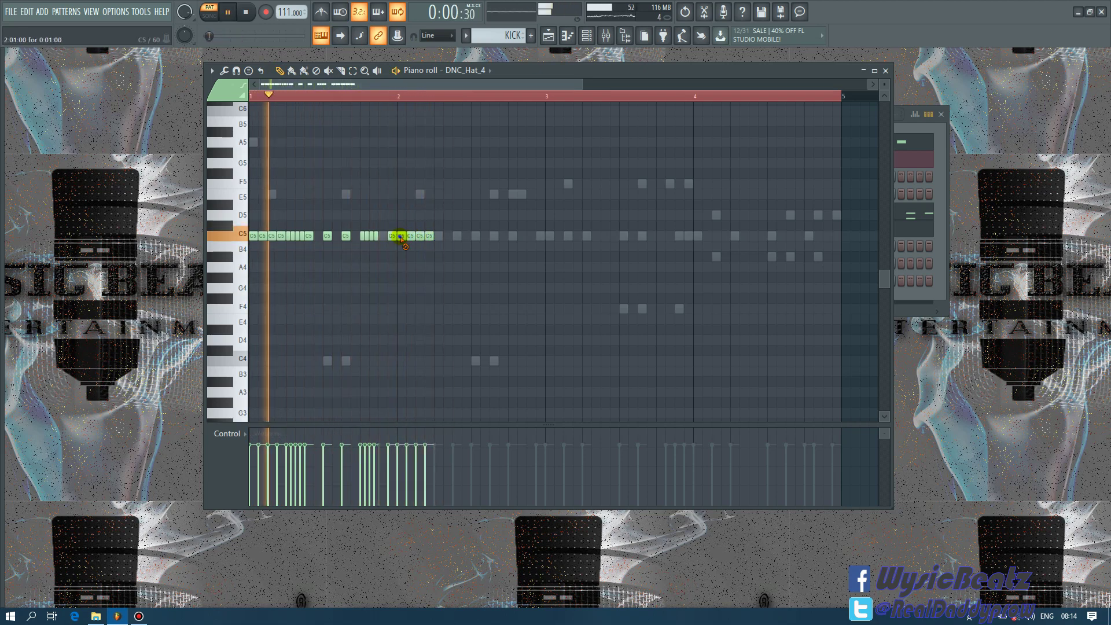
{"action": "right_click", "coordinate": [401, 236]}
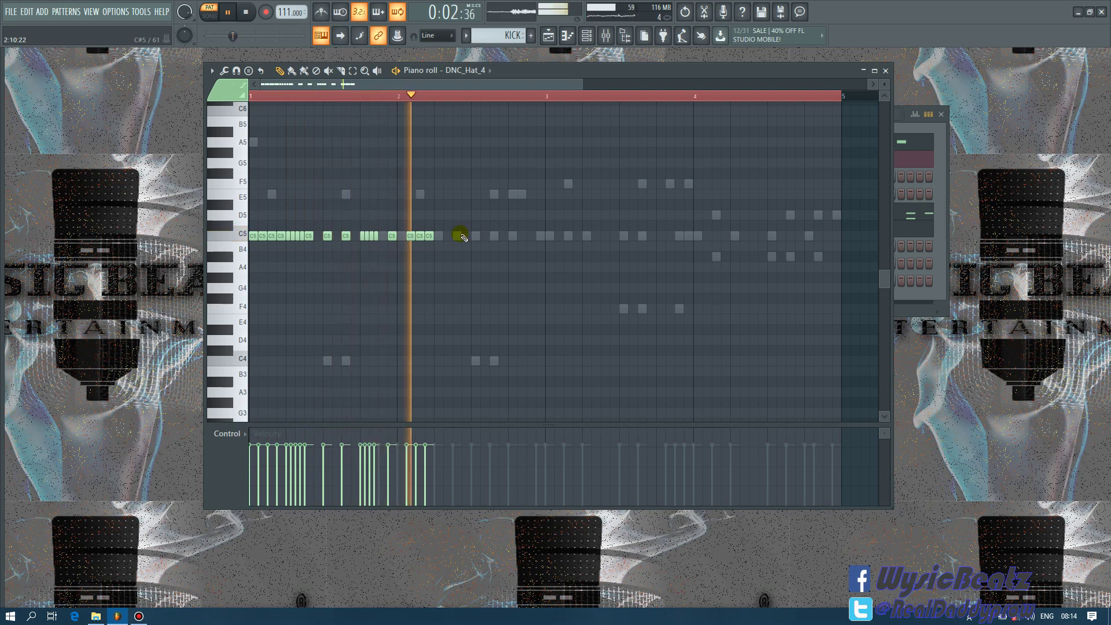
- Continue the hi-hat line with one-step C5 notes at steps 5 to 9 of bar 2, checking it by playback
{"action": "left_click", "coordinate": [438, 236]}
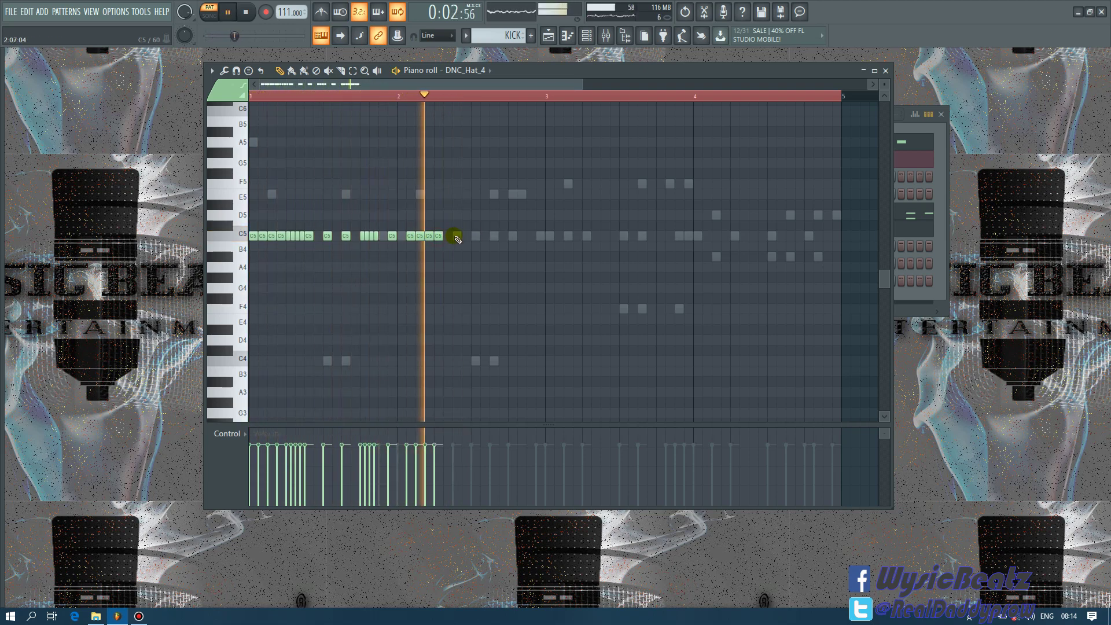
{"action": "key", "text": "space"}
{"action": "left_click", "coordinate": [445, 236]}
{"action": "key", "text": "space"}
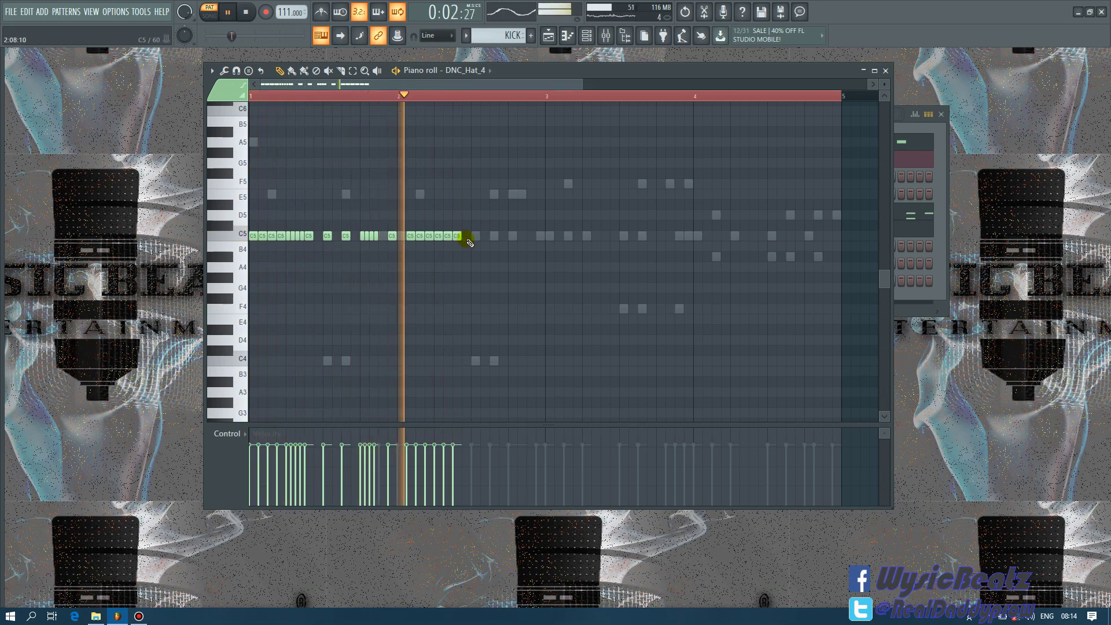
{"action": "key", "text": "space"}
{"action": "left_click", "coordinate": [470, 237]}
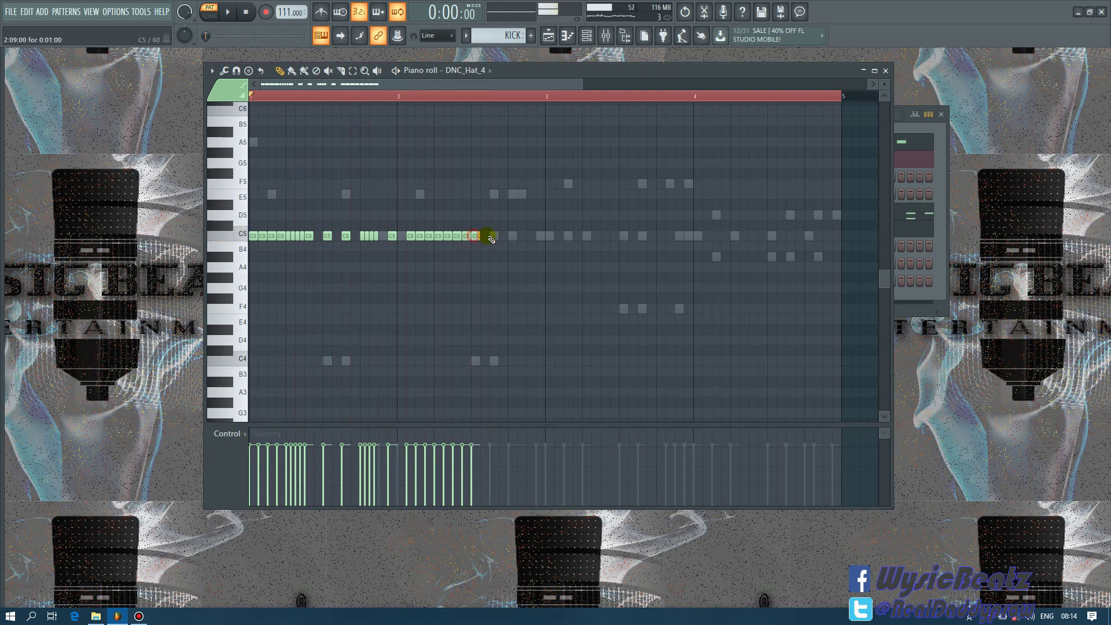
- Add C5 hi-hats at steps 11, 13 and 15 of bar 2, and duplicate the two-bar hi-hat pattern into bars 3 and 4
{"action": "key", "text": "space"}
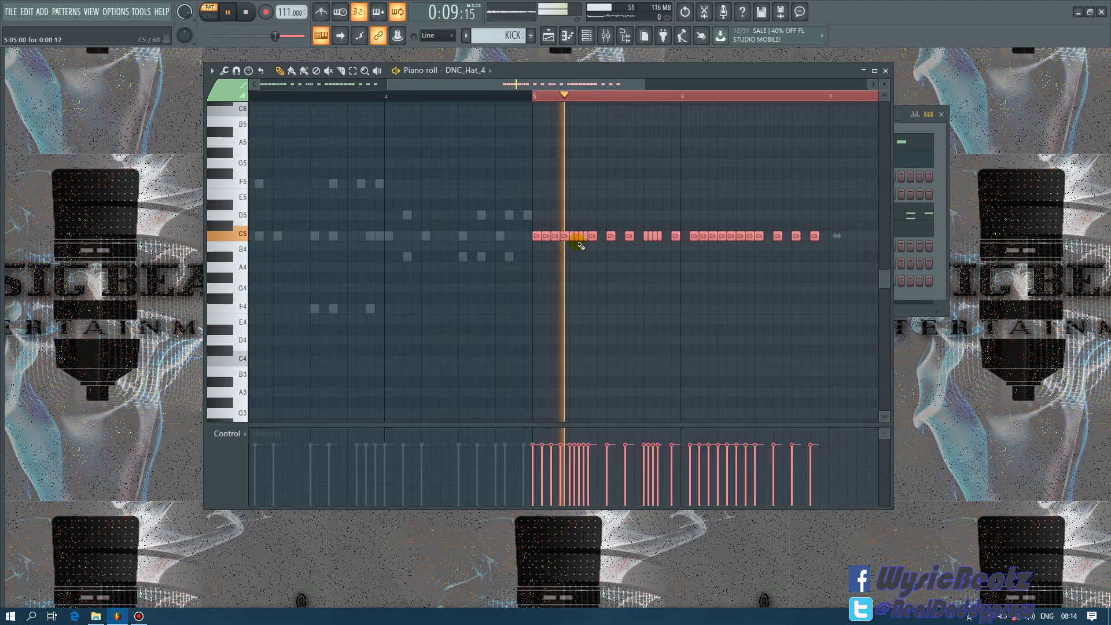
{"action": "key", "text": "space"}
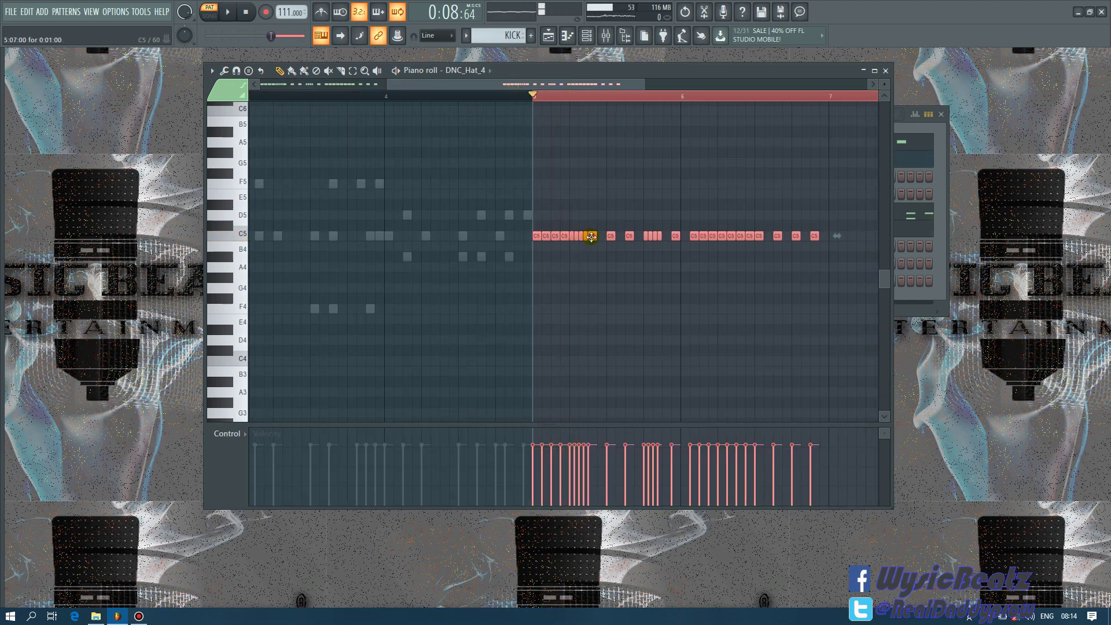
{"action": "mouse_move", "coordinate": [590, 237]}
{"action": "left_mouse_down"}
{"action": "mouse_move", "coordinate": [87, 244]}
{"action": "mouse_move", "coordinate": [637, 246]}
{"action": "mouse_move", "coordinate": [602, 235]}
{"action": "left_mouse_up"}
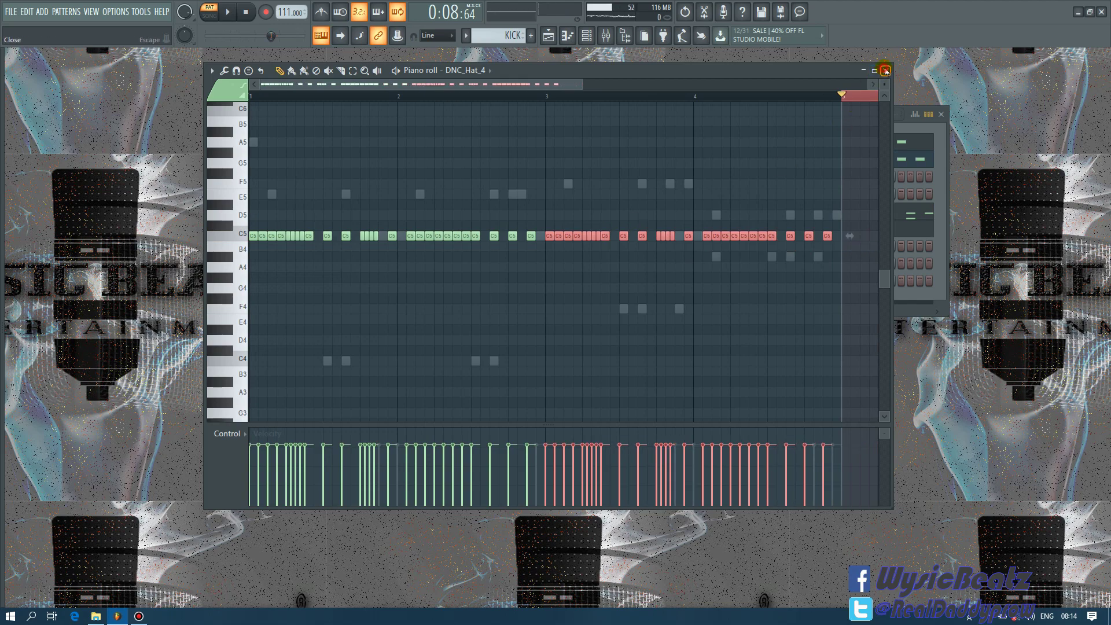
{"action": "left_click", "coordinate": [885, 71]}
- In the Marimba High piano roll, add a one-step C6 note at step 6 of bar 1, checking it by playback
{"action": "key", "text": "space"}
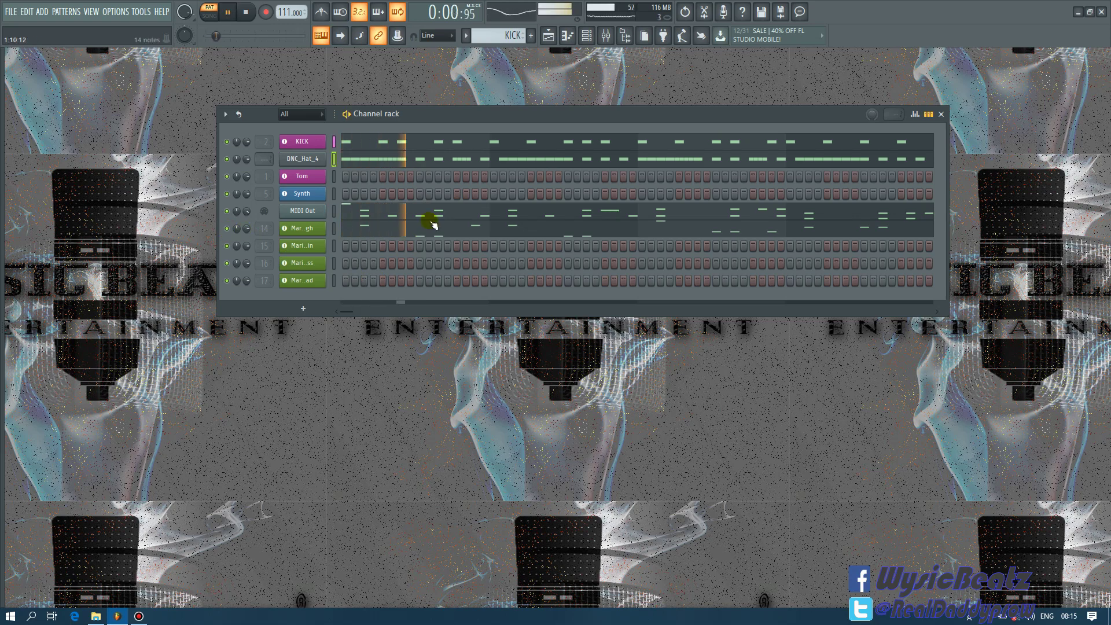
{"action": "left_click", "coordinate": [439, 230]}
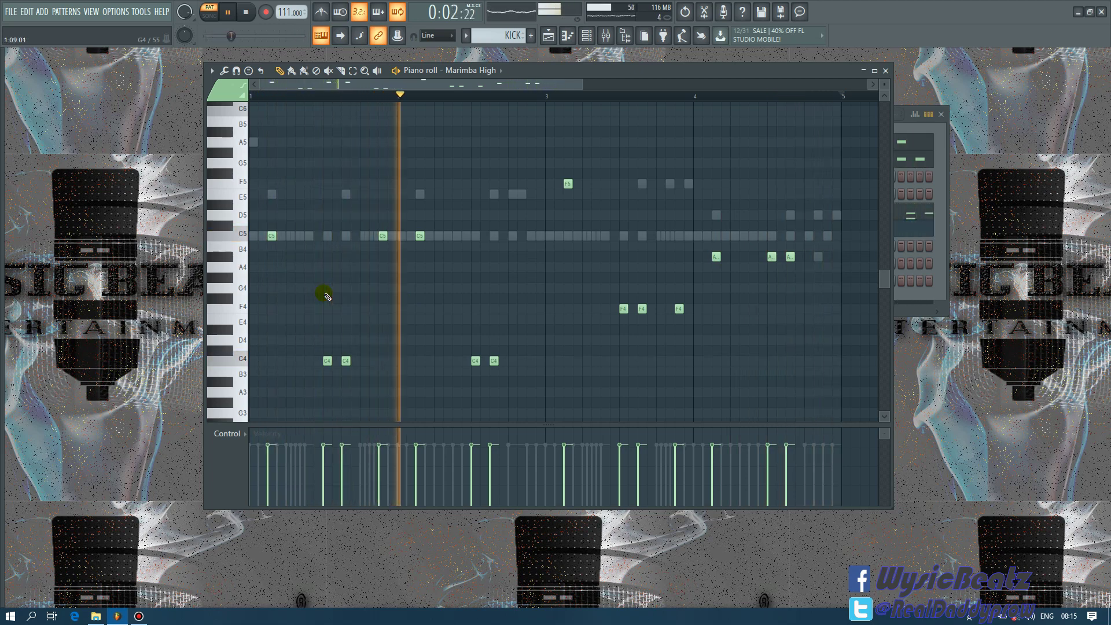
{"action": "key", "text": "space"}
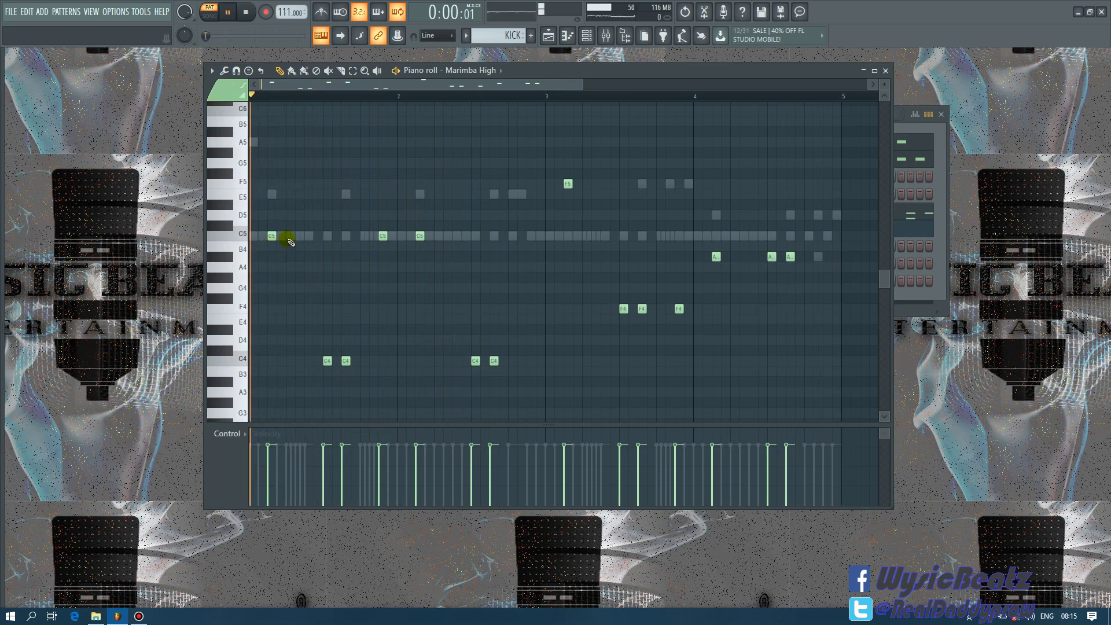
{"action": "key", "text": "space"}
{"action": "key", "text": "space"}
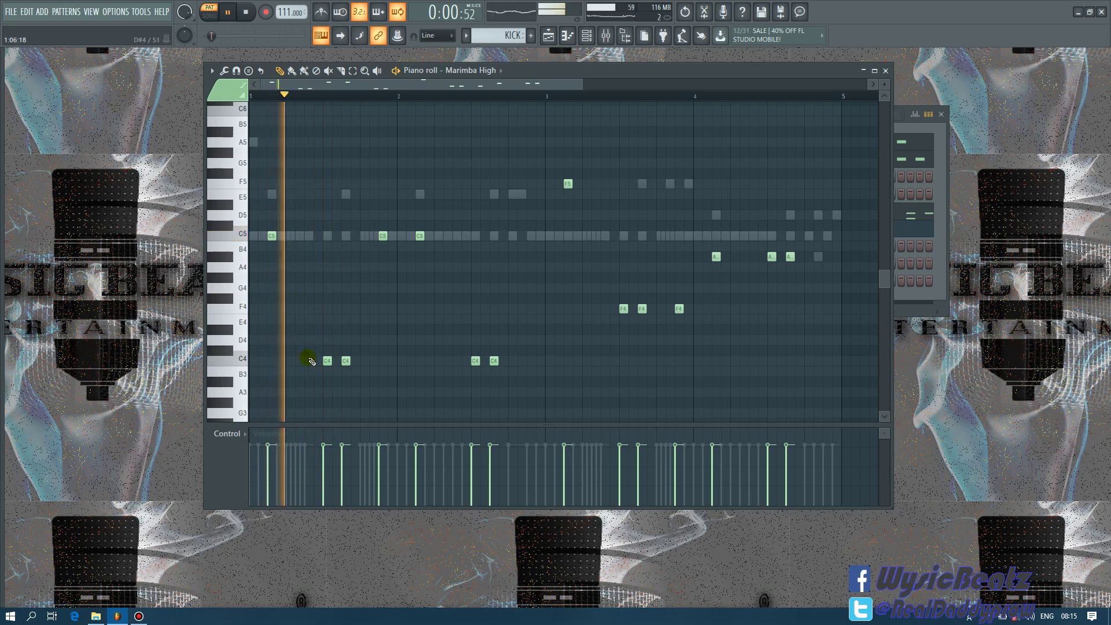
{"action": "key", "text": "space"}
{"action": "left_click", "coordinate": [309, 361]}
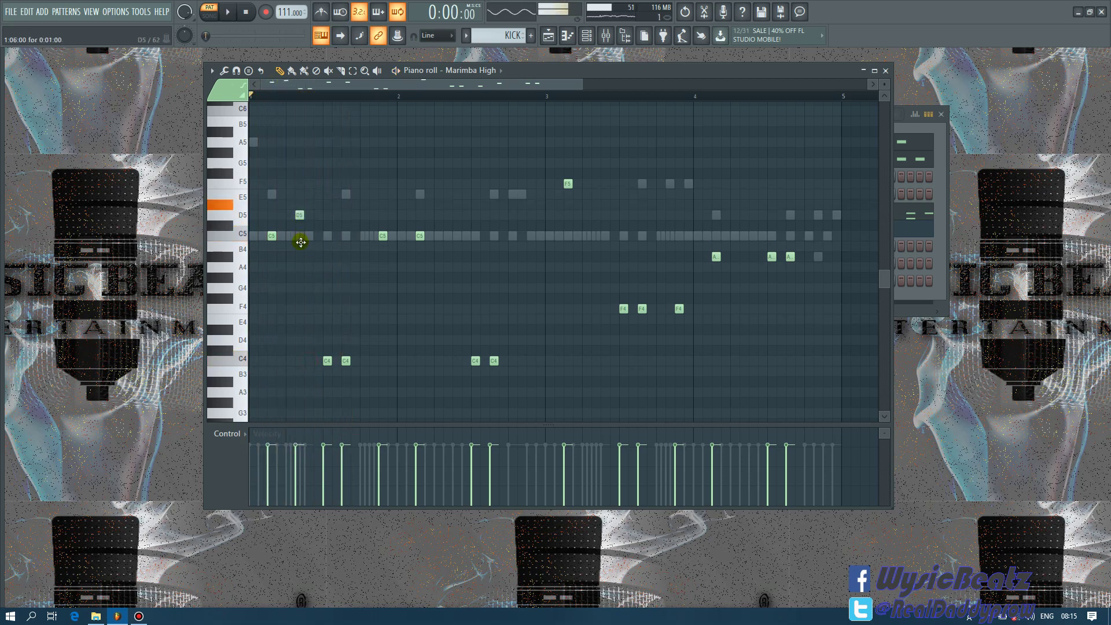
{"action": "key", "text": "space"}
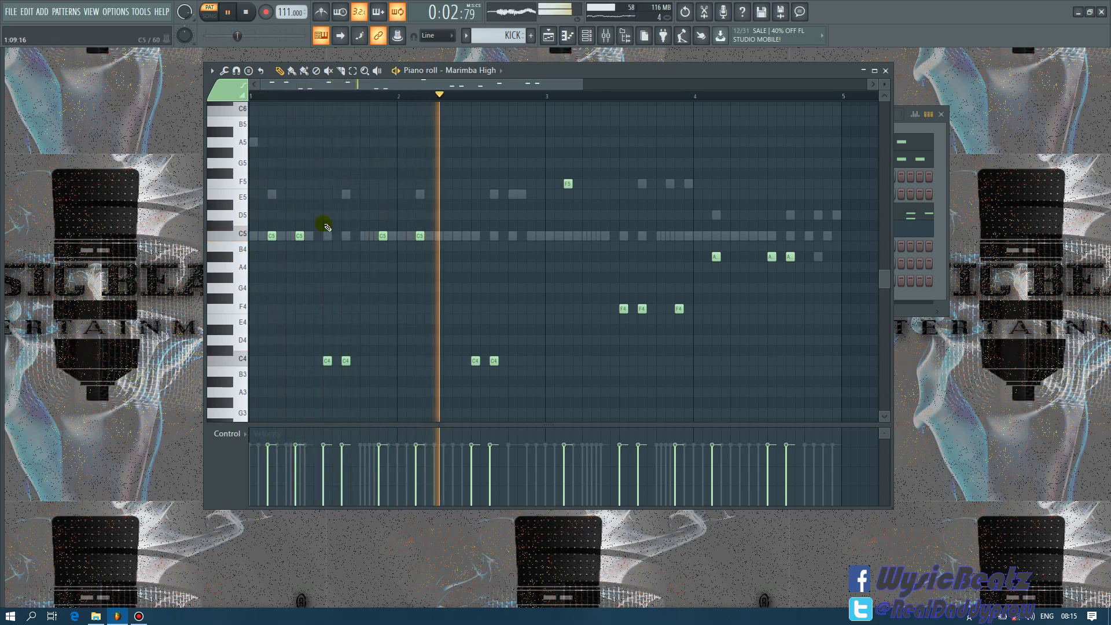
{"action": "key", "text": "space"}
{"action": "key", "text": "space"}
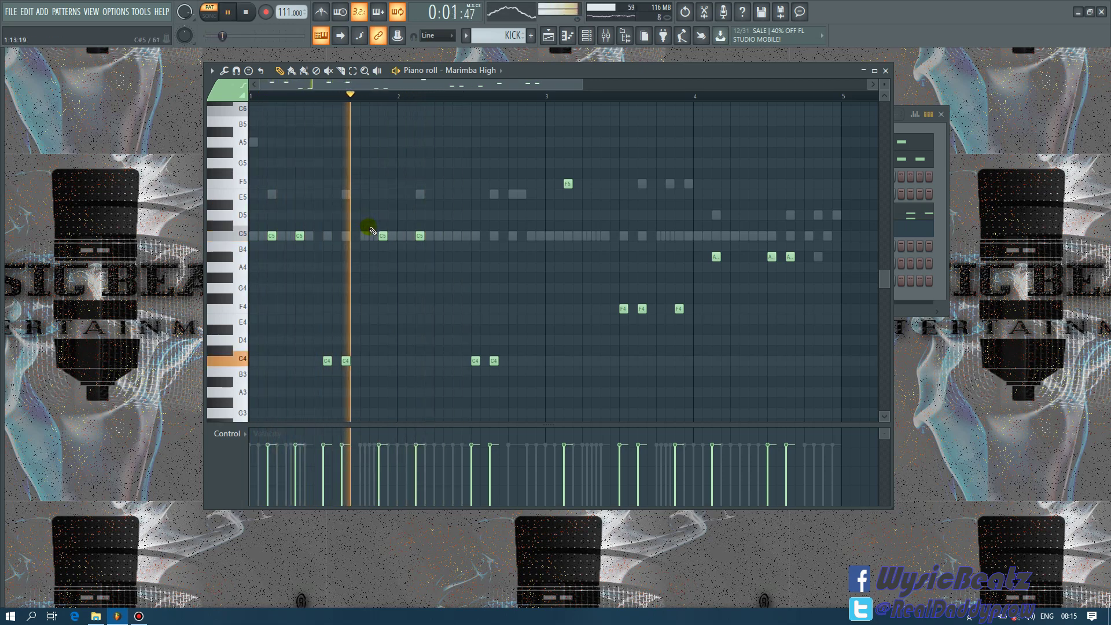
{"action": "key", "text": "space"}
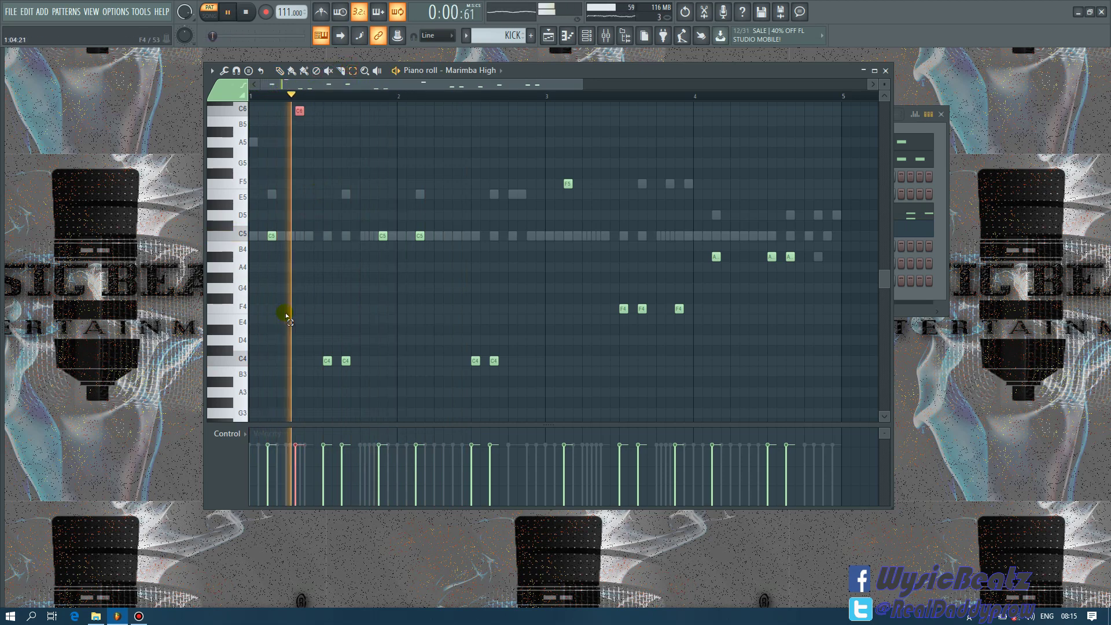
- Move the marimba's C5 note from step 15 to step 14 of bar 1, removing the trial C6 at step 15 and trial E5 in bar 2
{"action": "key", "text": "space"}
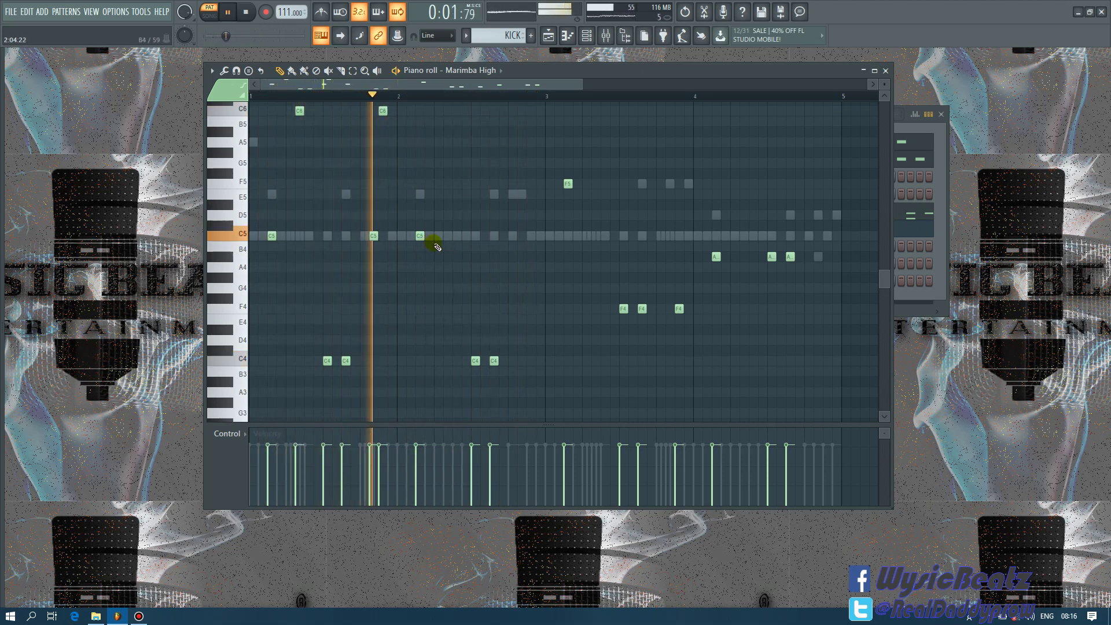
{"action": "key", "text": "space"}
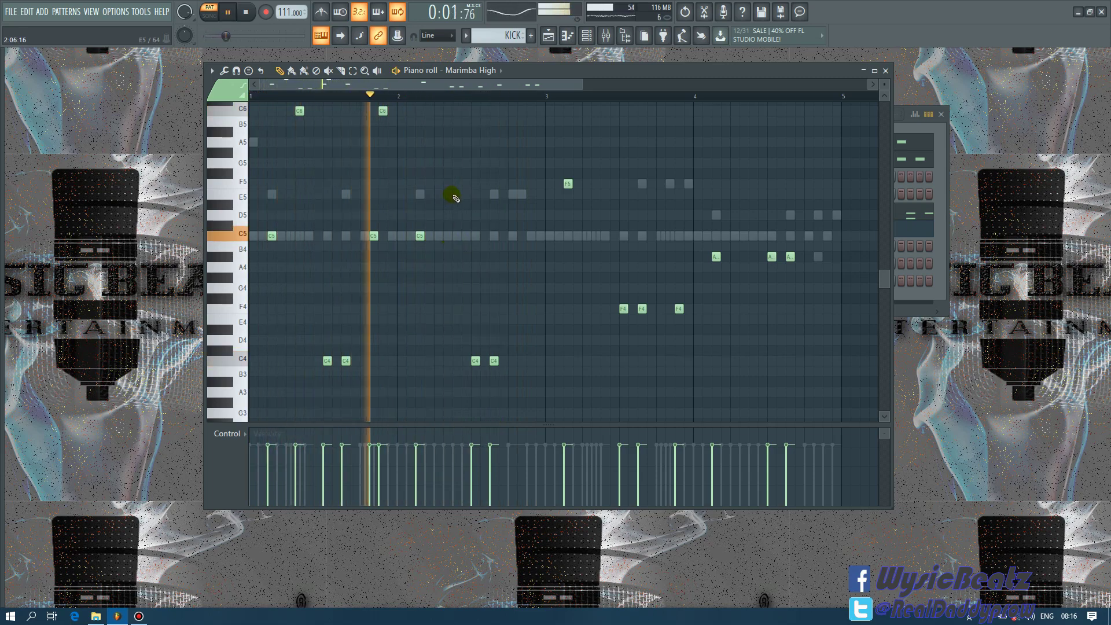
{"action": "left_click", "coordinate": [457, 194]}
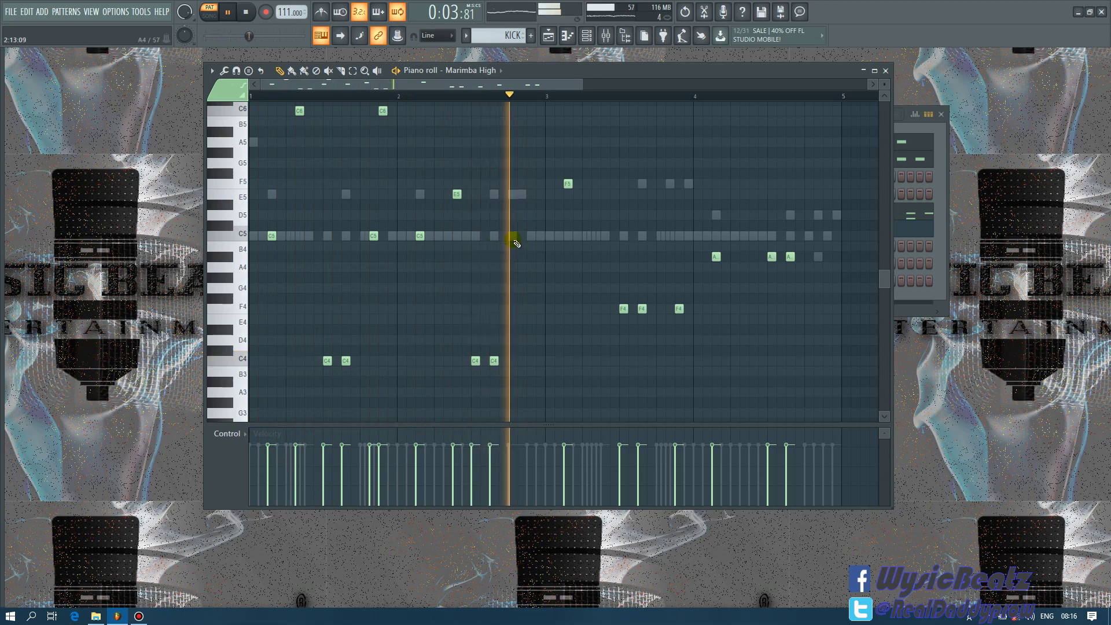
{"action": "right_click", "coordinate": [457, 194]}
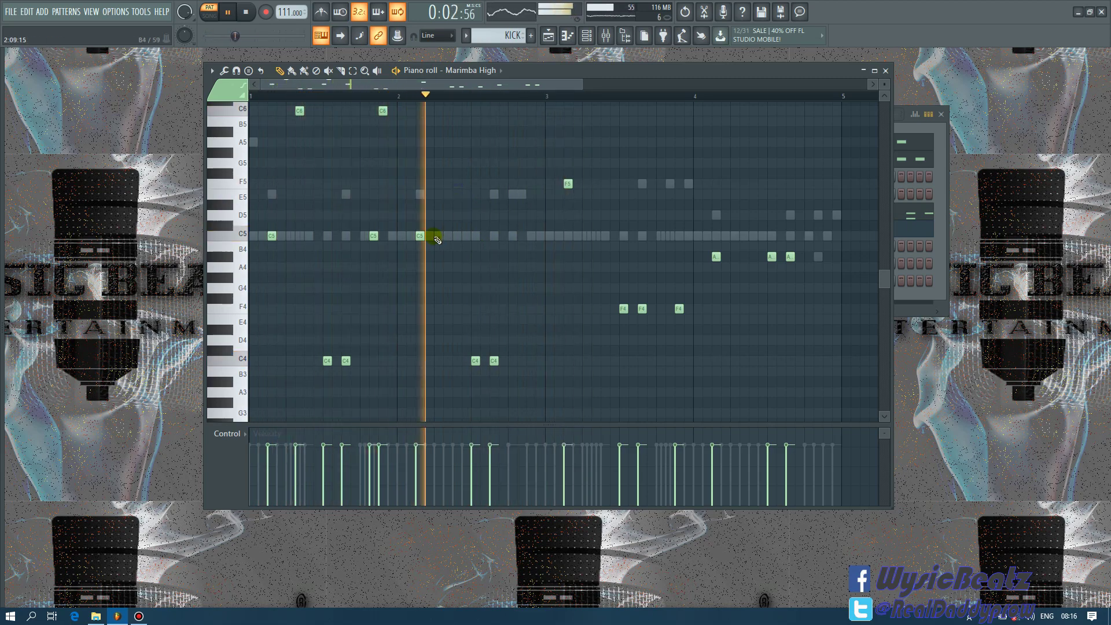
{"action": "right_click", "coordinate": [384, 110]}
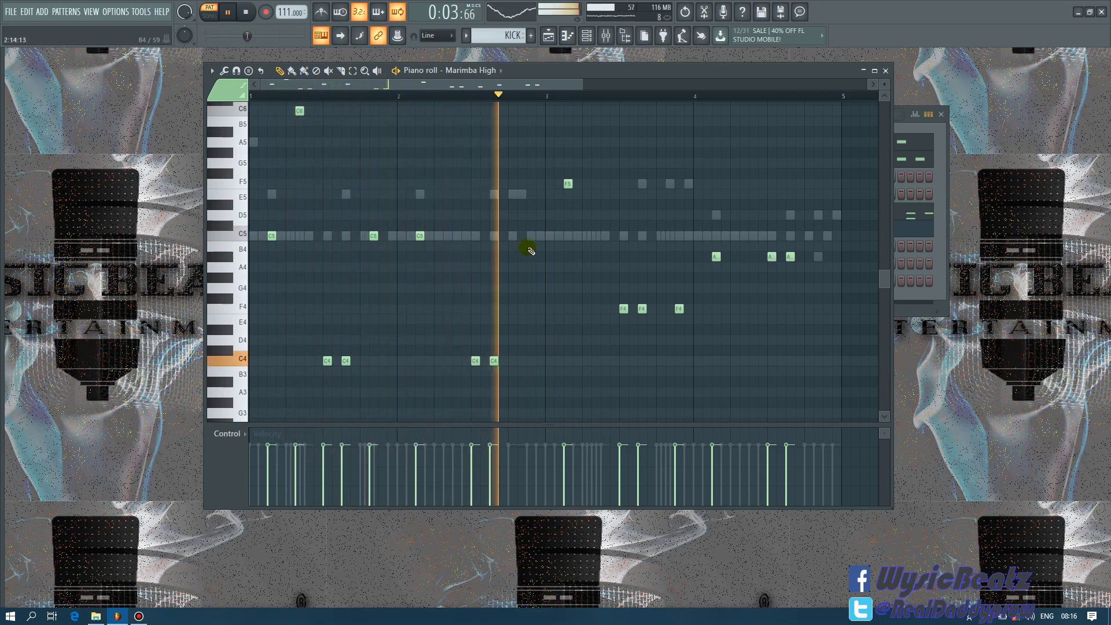
- Add one-step marimba notes C5 at step 15 and C6 at step 6 of bar 2, plus F6 at step 6 of bar 3
{"action": "key", "text": "space"}
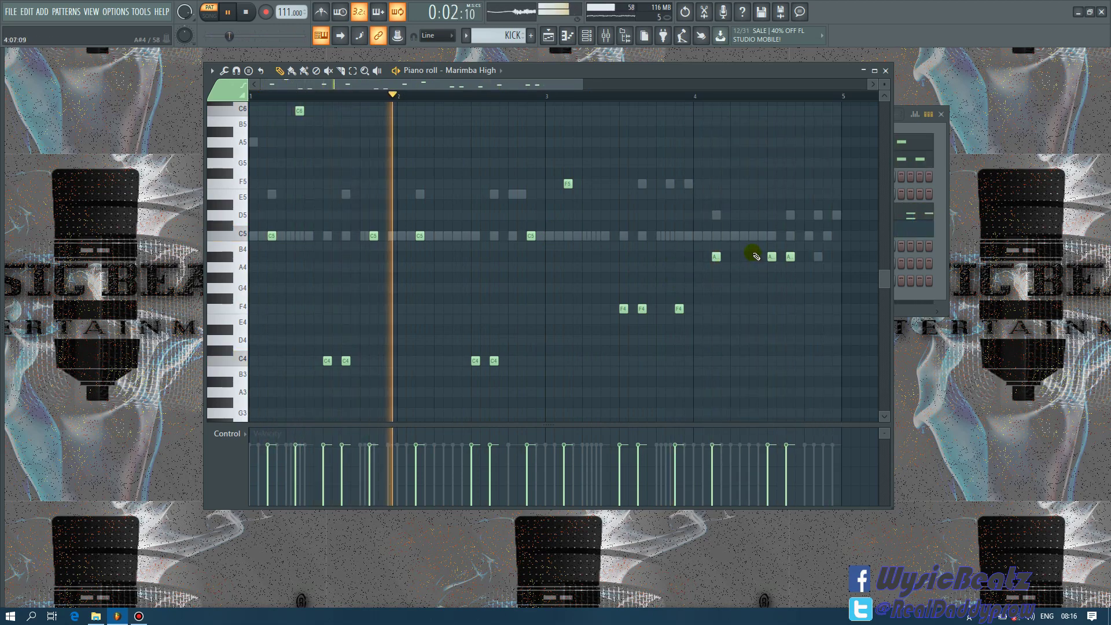
{"action": "key", "text": "space"}
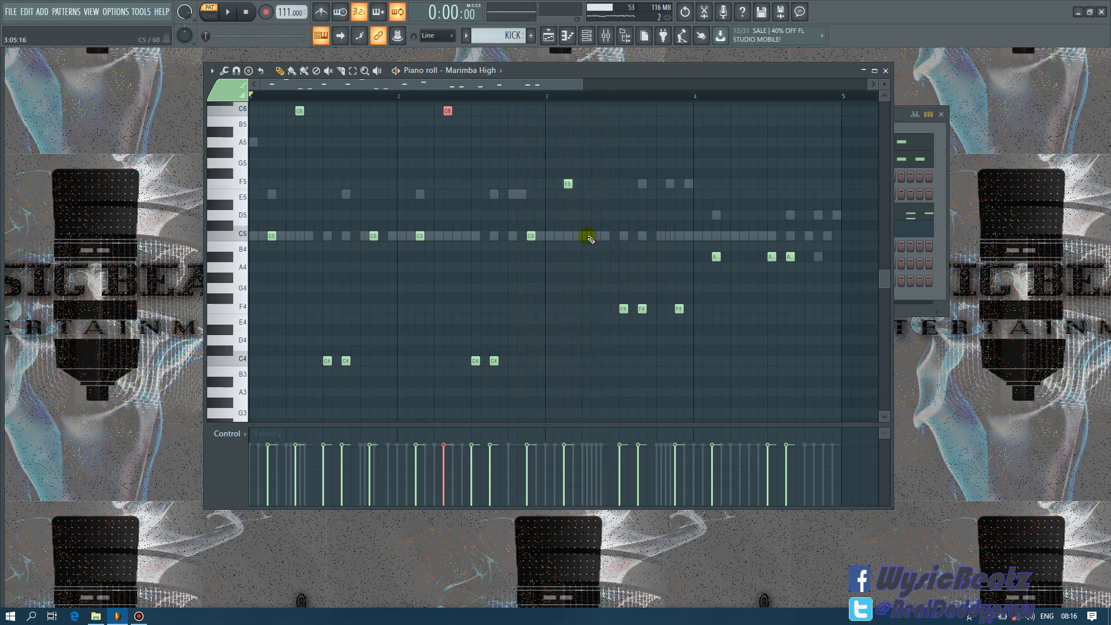
{"action": "key", "text": "space"}
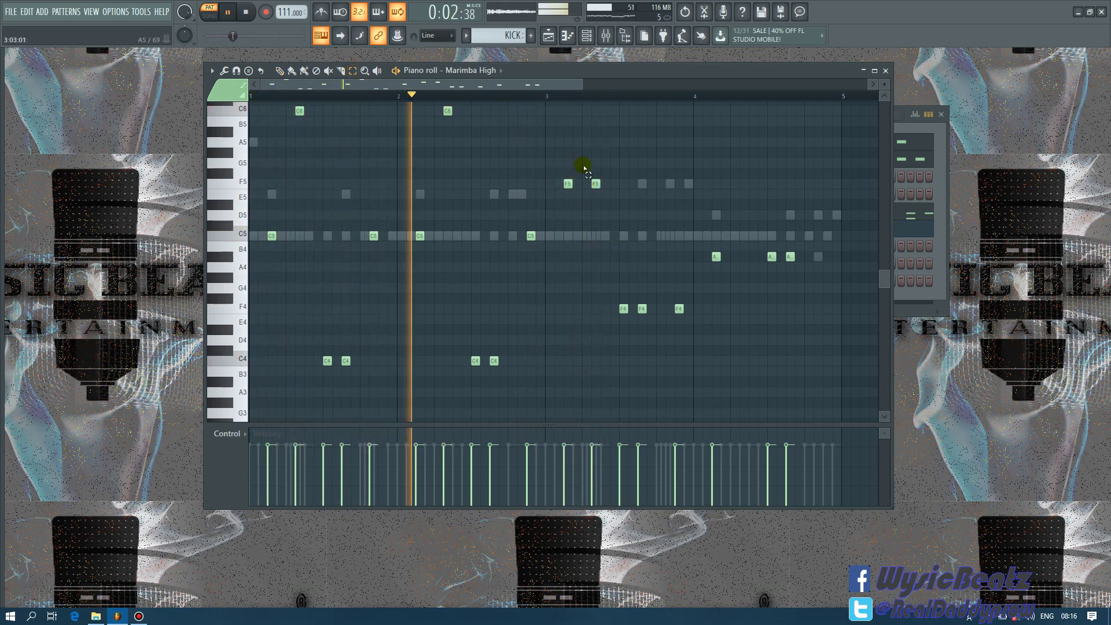
{"action": "left_click_drag", "start_coordinate": [584, 169], "coordinate": [598, 215]}
{"action": "key", "text": "ctrl+Up"}
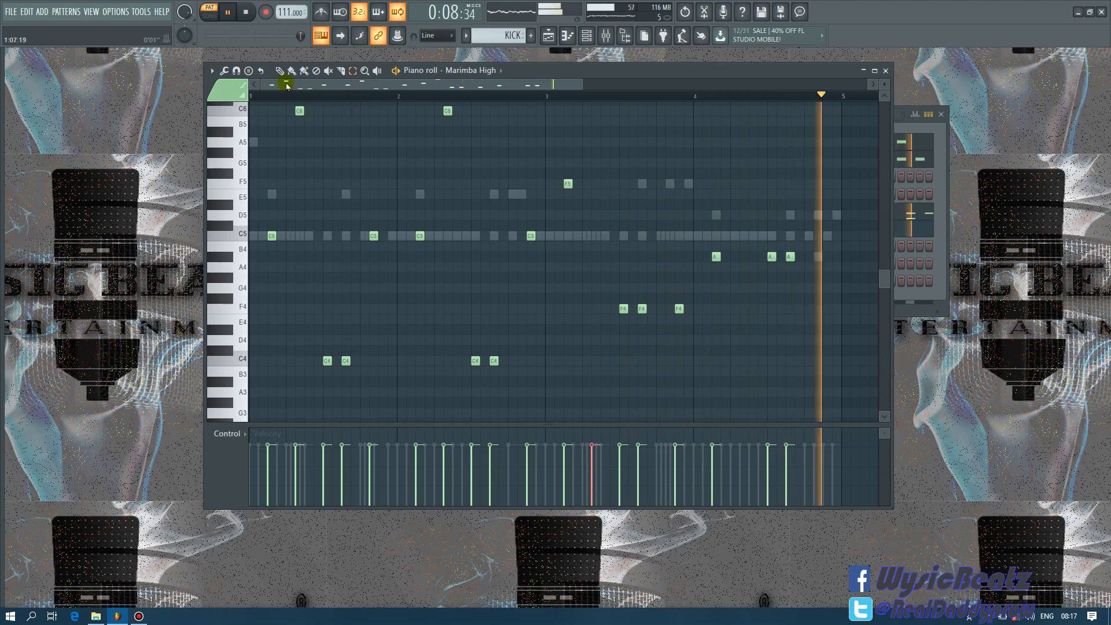
- Add marimba notes D6 at step 6 and A#4 at step 14 of bar 4, and close the piano roll
{"action": "left_click", "coordinate": [753, 216]}
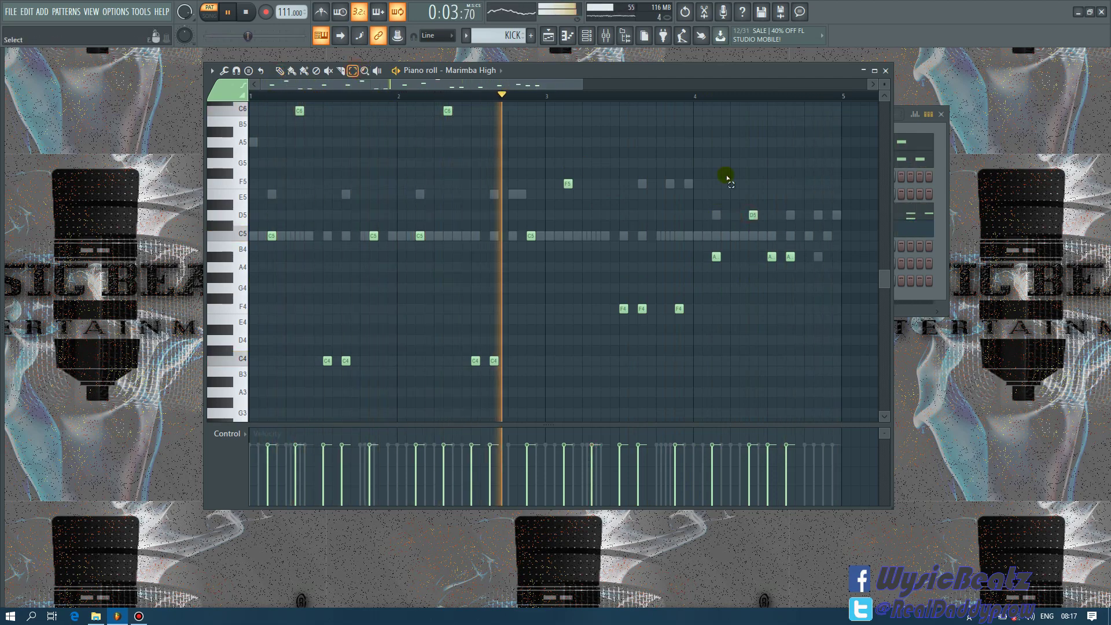
{"action": "left_click_drag", "start_coordinate": [733, 191], "coordinate": [766, 230]}
{"action": "key", "text": "ctrl+Up"}
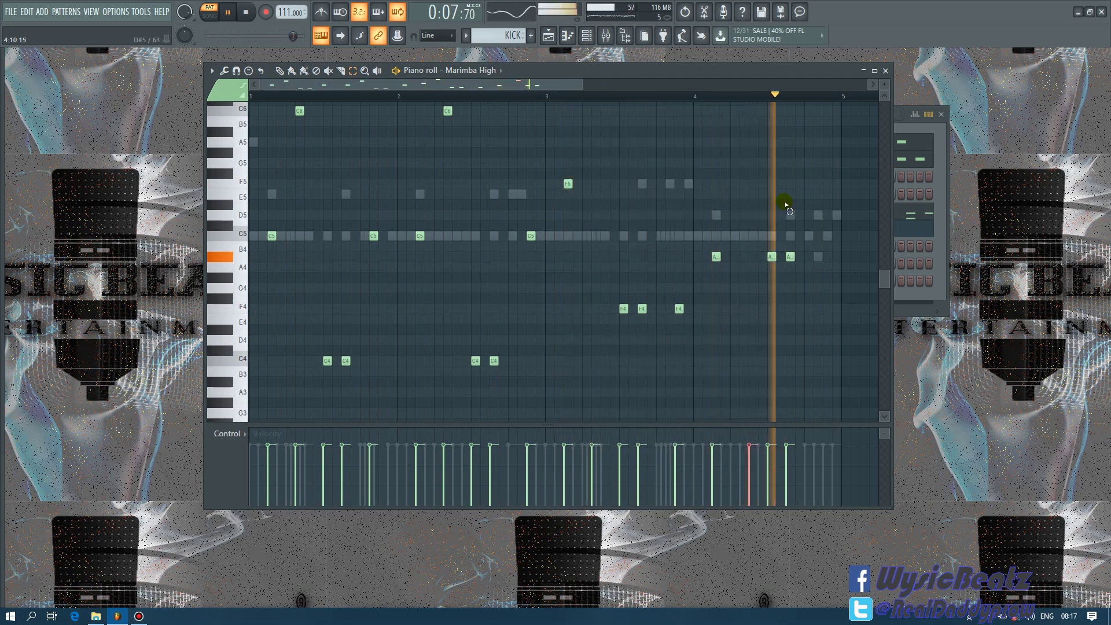
{"action": "key", "text": "shift+Left"}
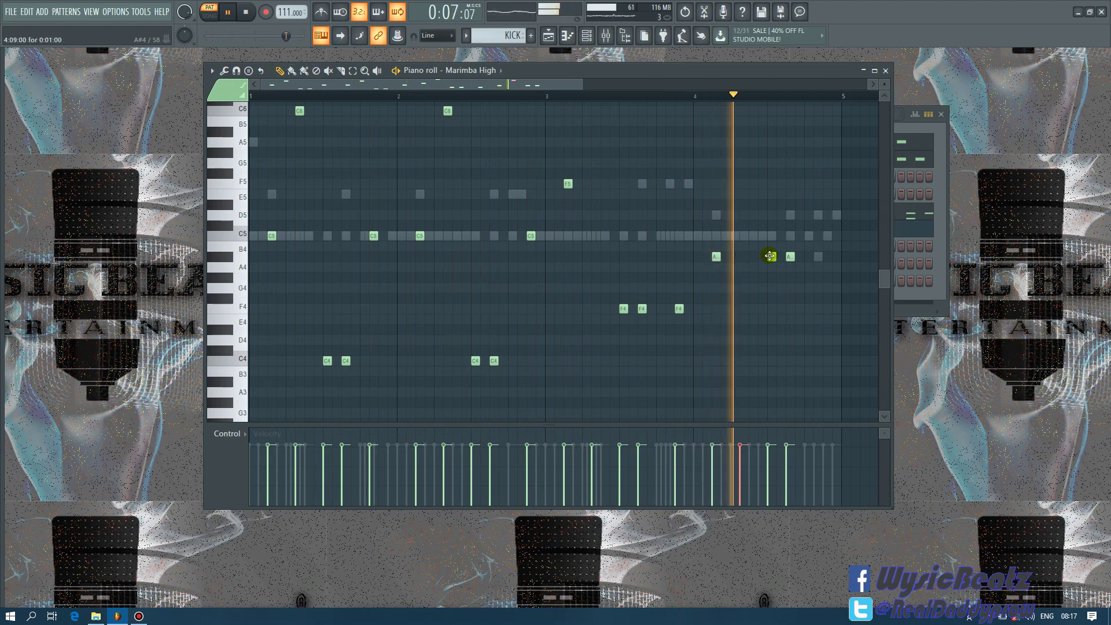
{"action": "left_click", "coordinate": [818, 256]}
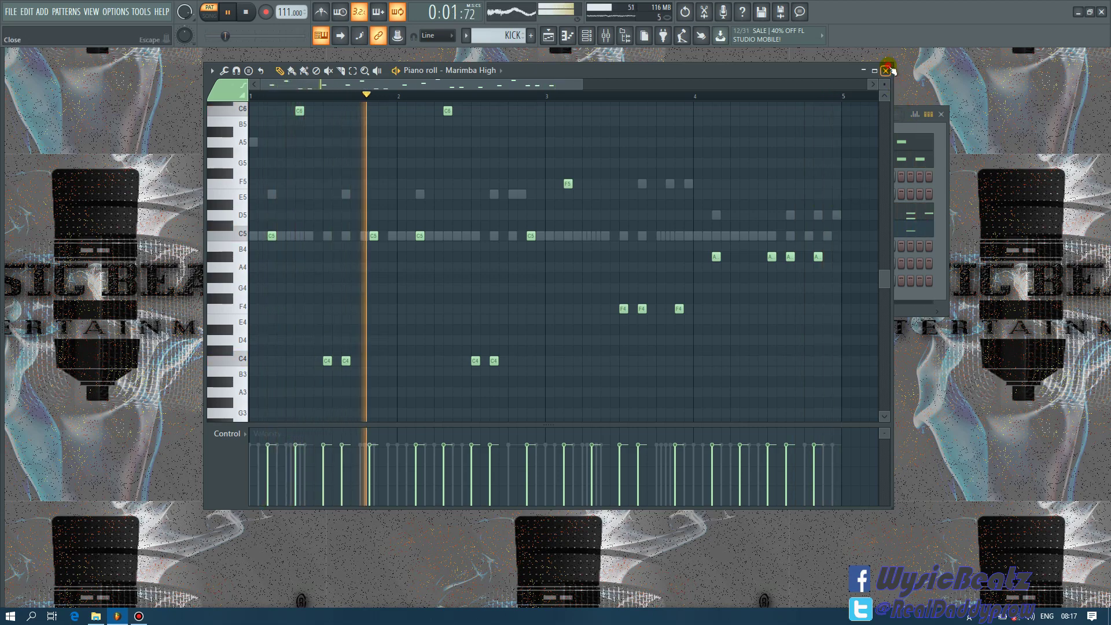
{"action": "left_click", "coordinate": [890, 70]}
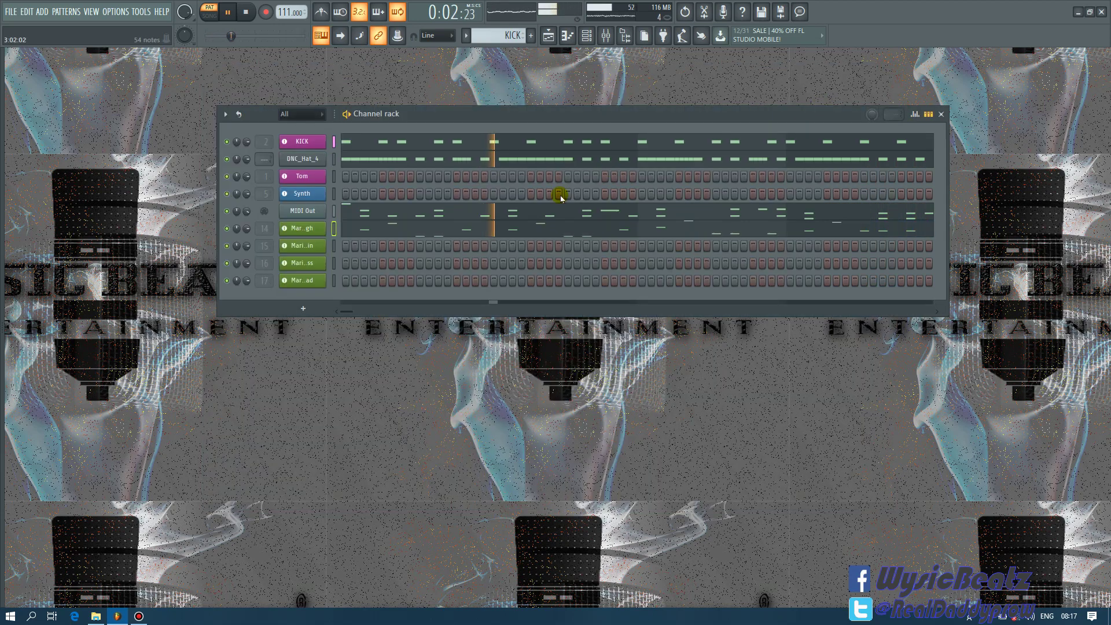
- Raise the output volume on the Easy/Morph pages of the Marimba Main, Marimba Bass and Marimba Lead synths
{"action": "left_click", "coordinate": [305, 246]}
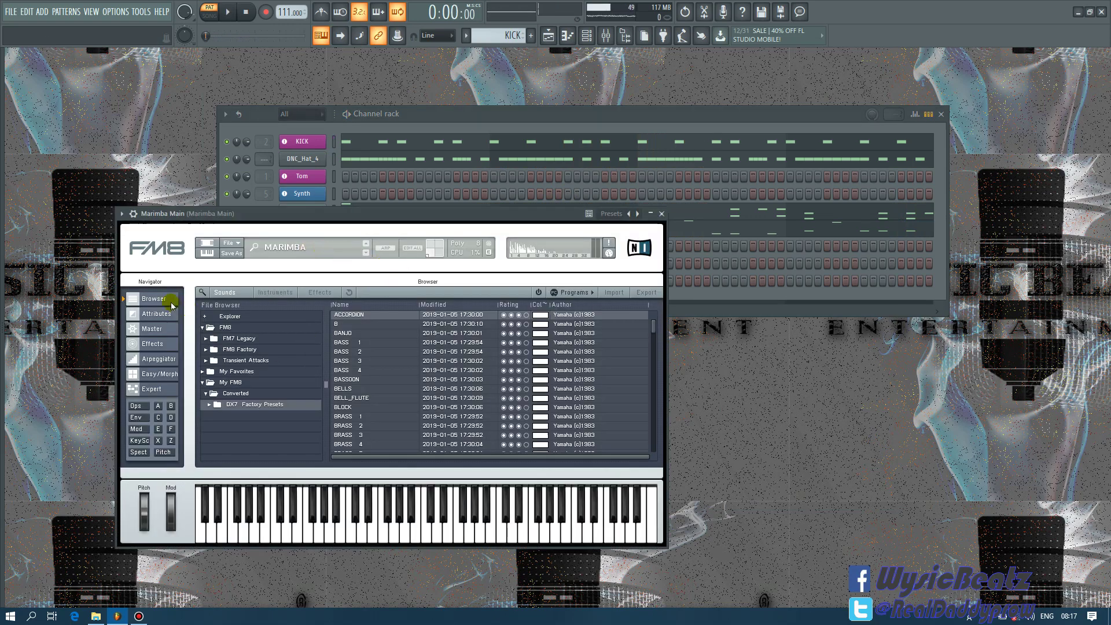
{"action": "left_click", "coordinate": [157, 376]}
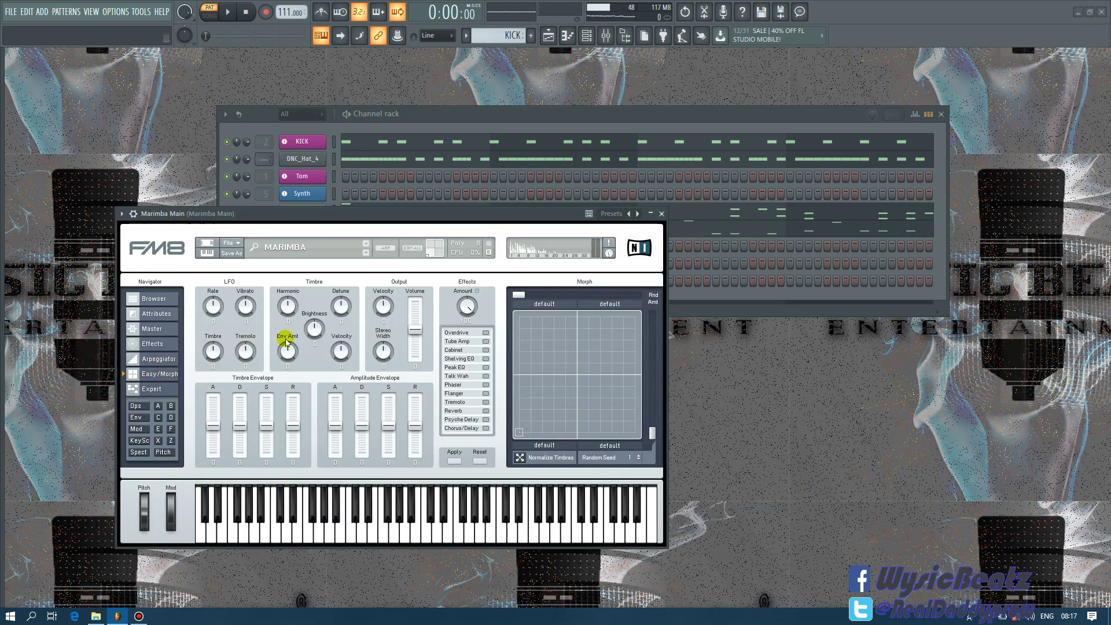
{"action": "left_click", "coordinate": [662, 214]}
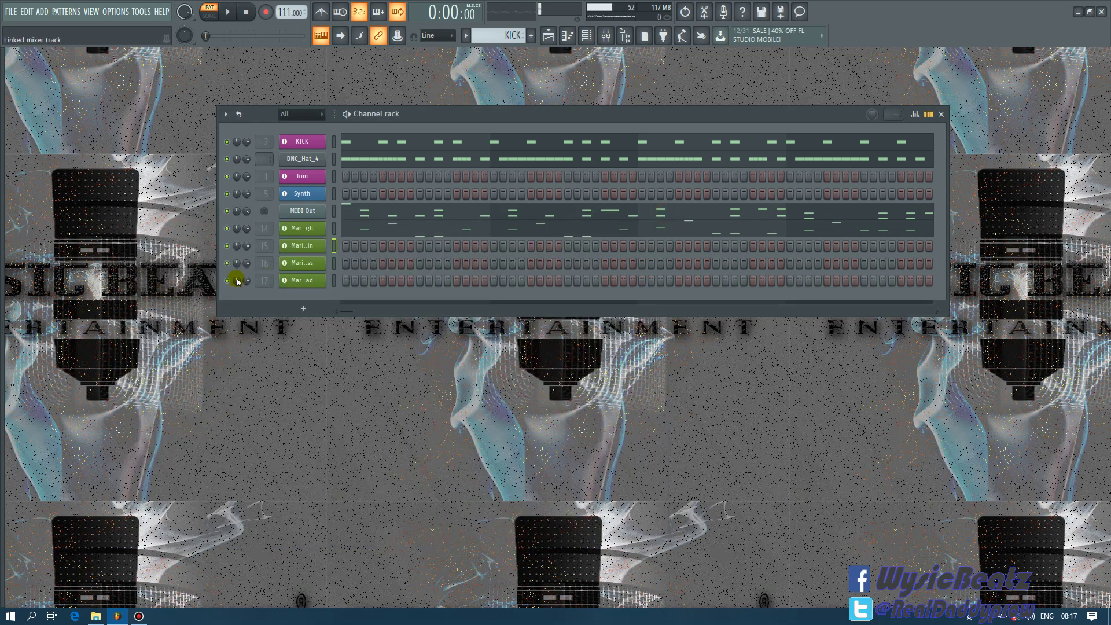
{"action": "left_click", "coordinate": [318, 264]}
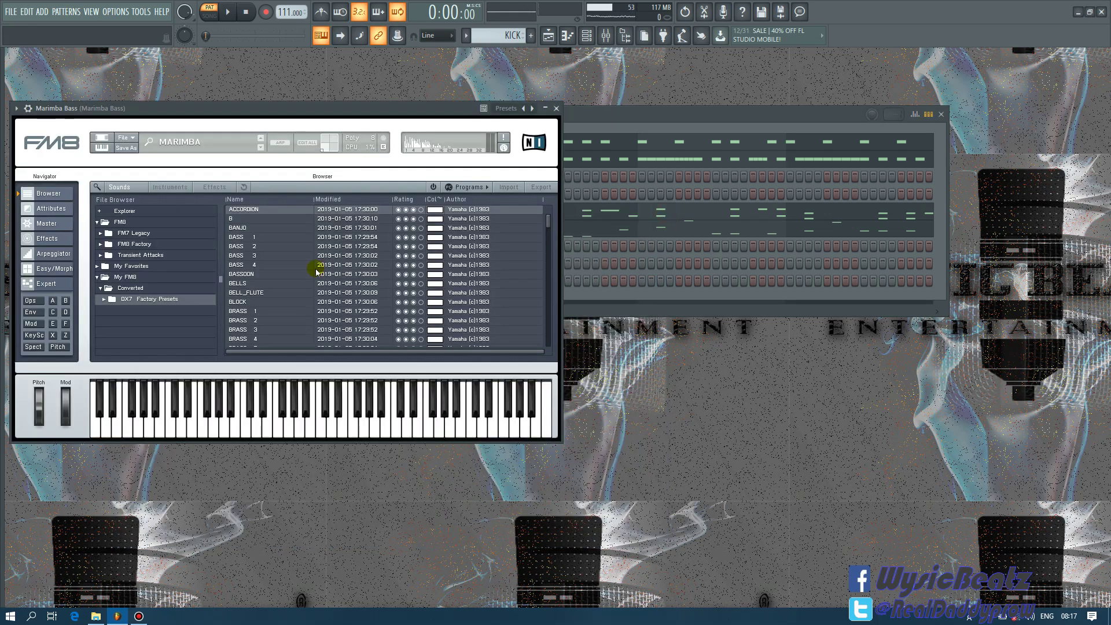
{"action": "left_click", "coordinate": [62, 269]}
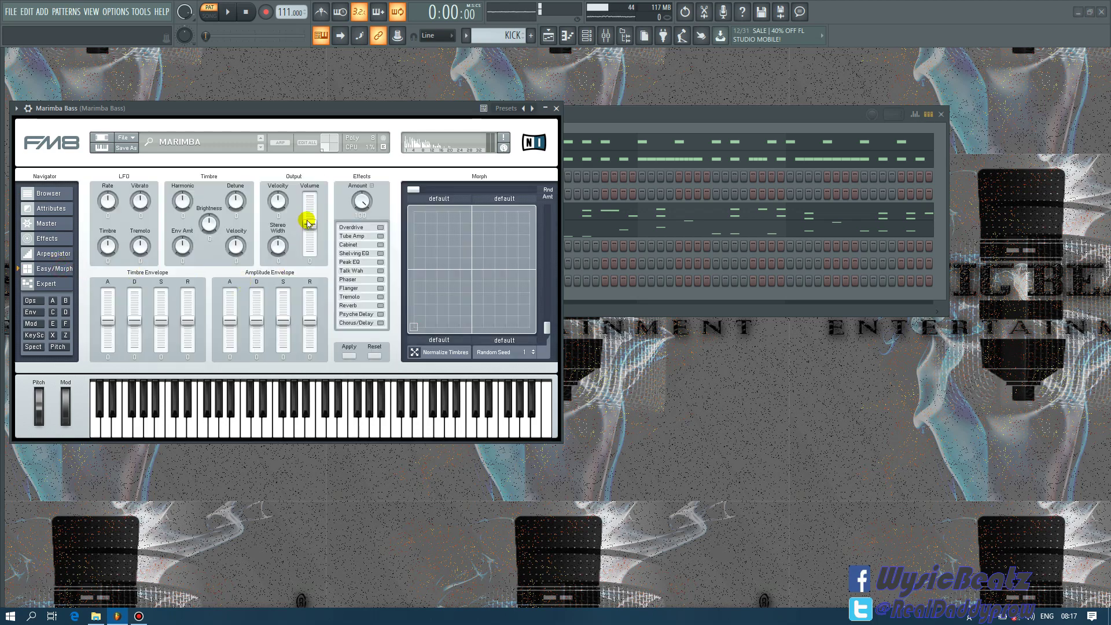
{"action": "left_click", "coordinate": [556, 108]}
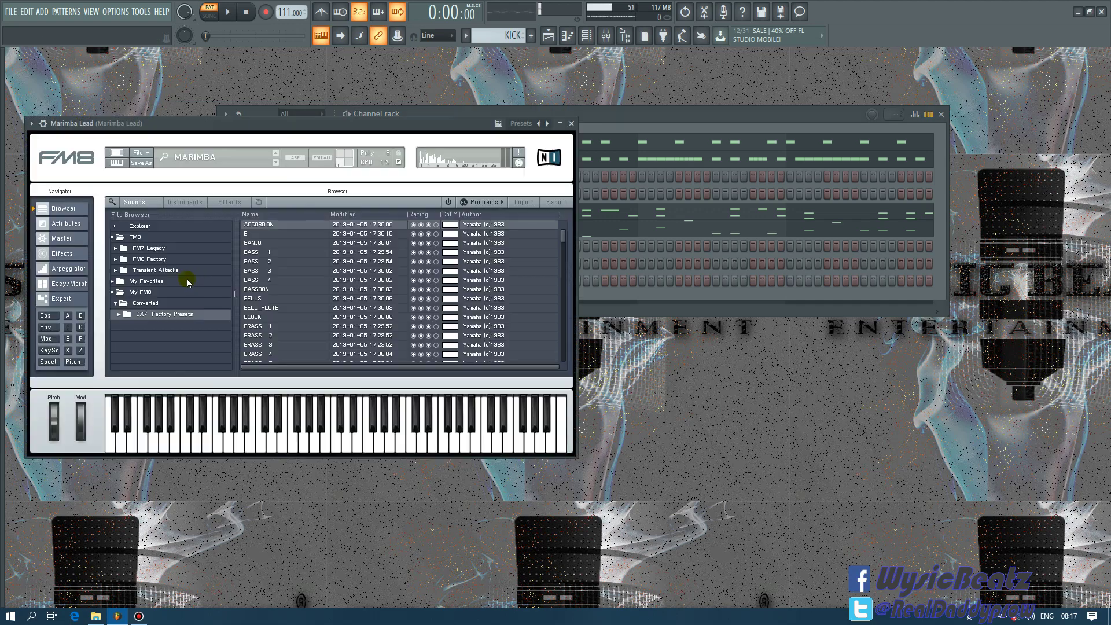
{"action": "left_click", "coordinate": [66, 284]}
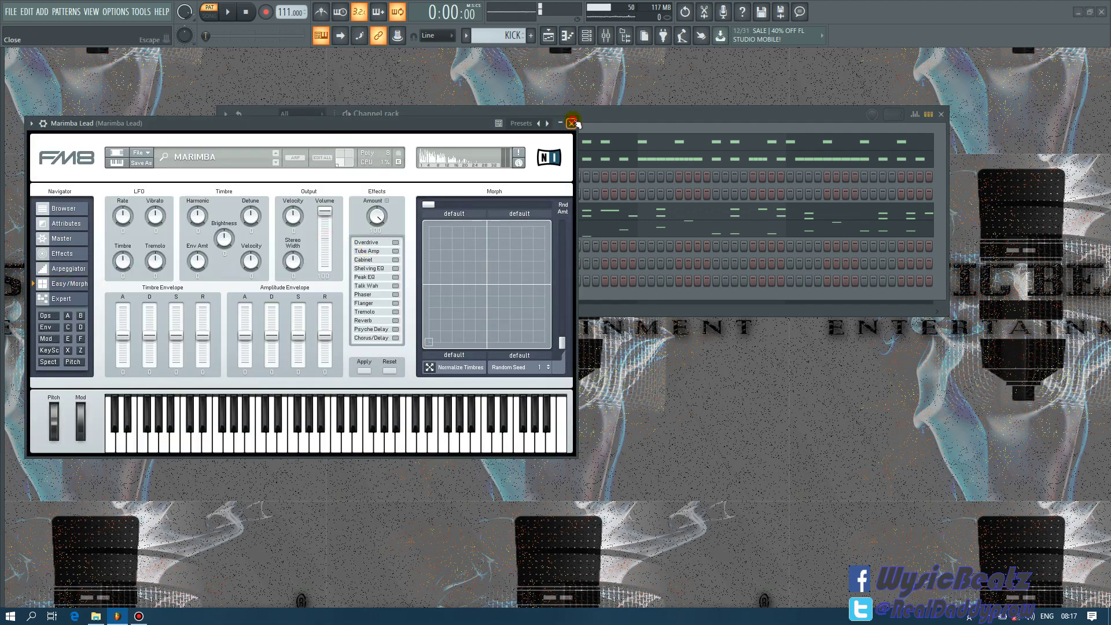
{"action": "left_click", "coordinate": [572, 123]}
- Copy the Marimba High notes into the Marimba Main channel and open its piano roll
{"action": "right_click", "coordinate": [299, 229]}
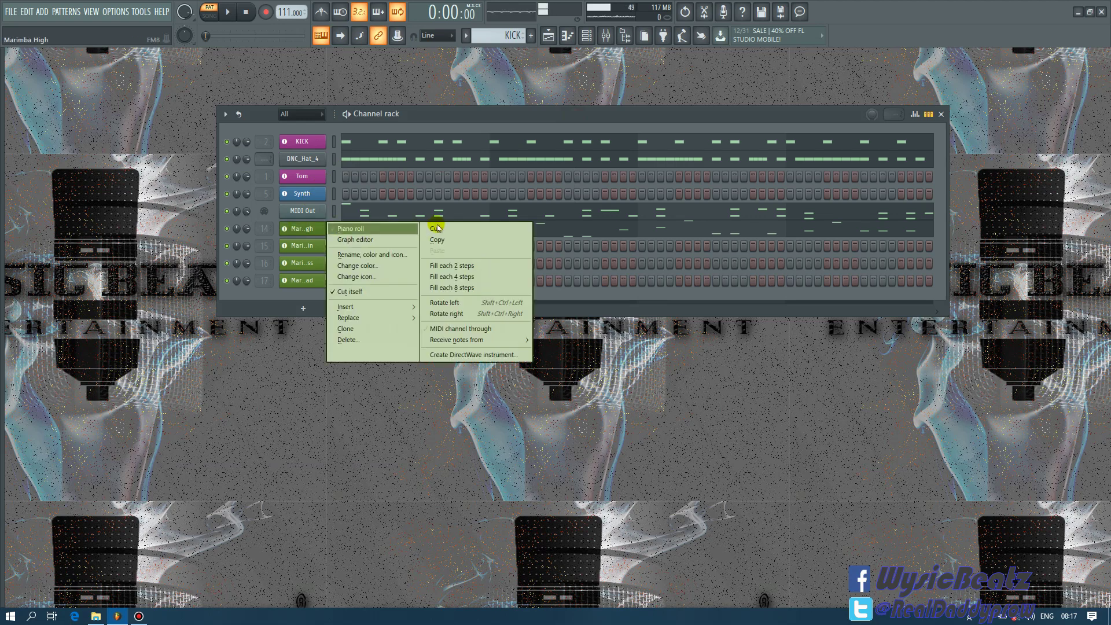
{"action": "left_click", "coordinate": [454, 239]}
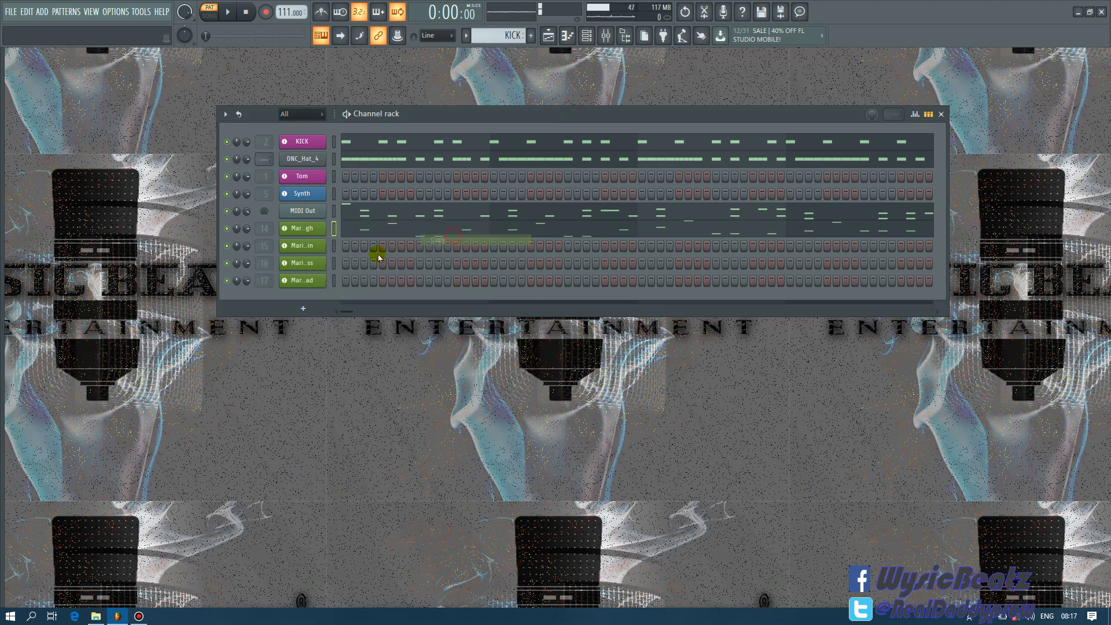
{"action": "right_click", "coordinate": [312, 249]}
{"action": "left_click", "coordinate": [447, 266]}
{"action": "left_click", "coordinate": [452, 247]}
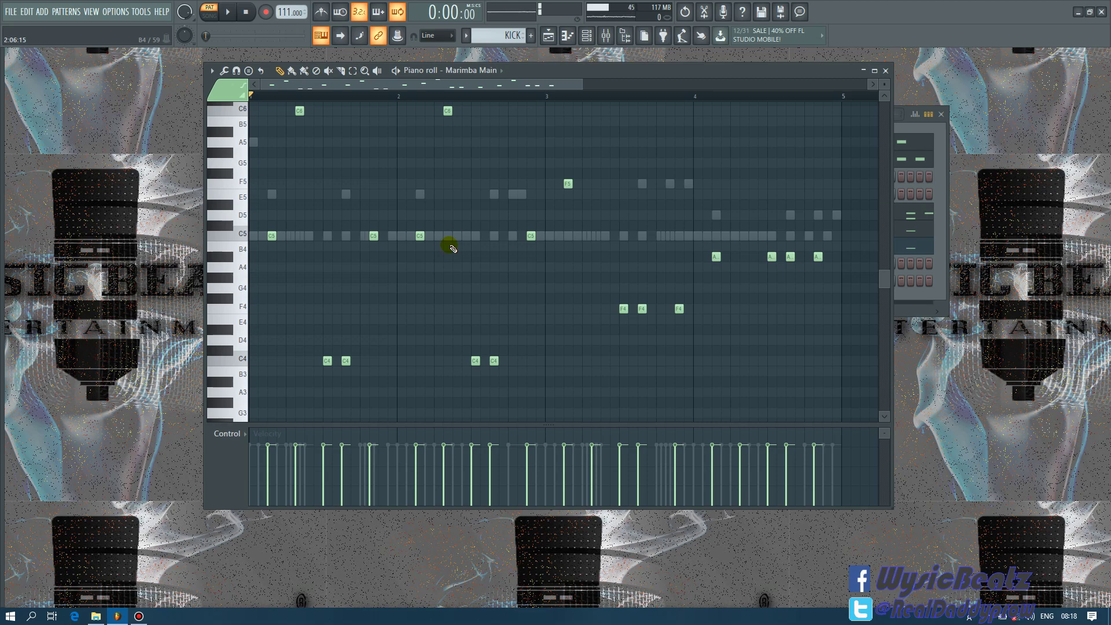
- Paste the copied marimba notes into the Marimba Bass channel, check them in its piano roll and play the pattern
{"action": "left_click", "coordinate": [885, 71]}
{"action": "right_click", "coordinate": [314, 267]}
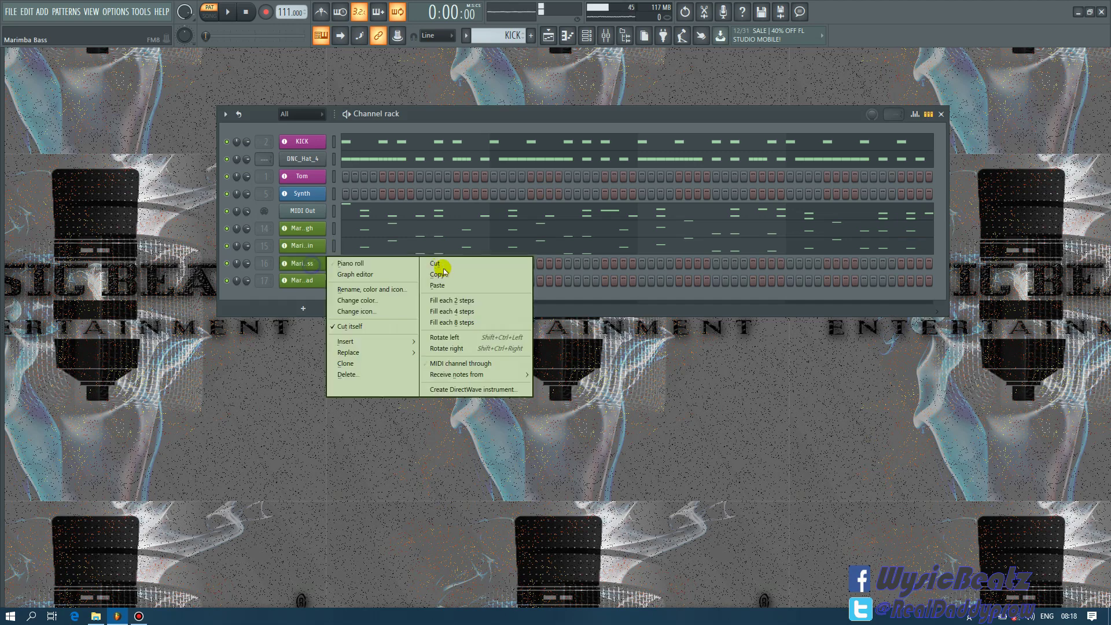
{"action": "left_click", "coordinate": [438, 285]}
{"action": "left_click", "coordinate": [452, 266]}
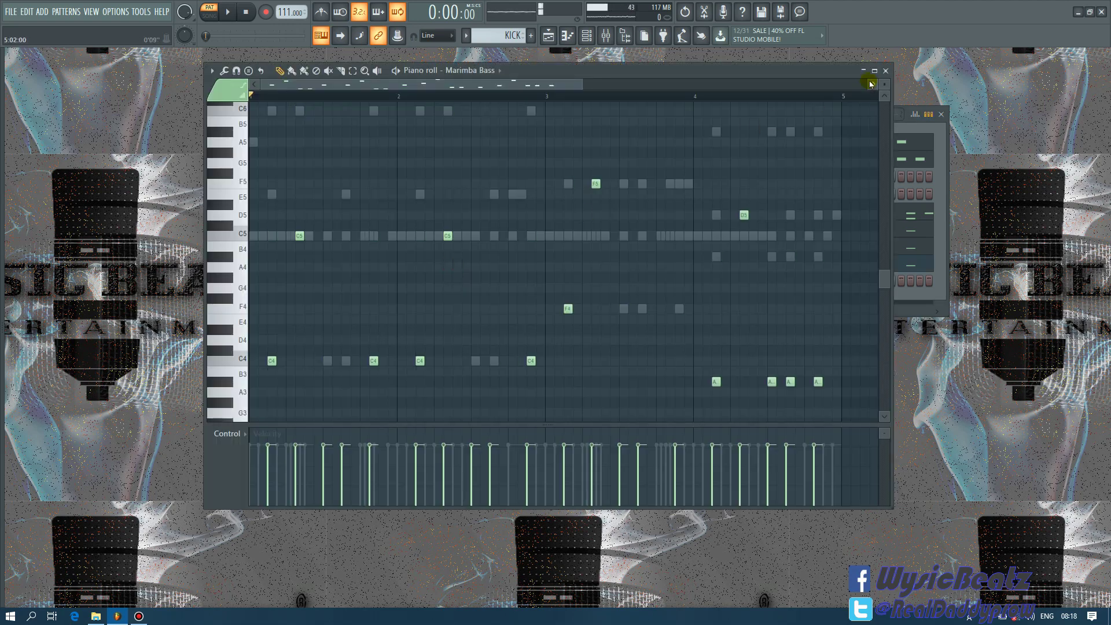
{"action": "left_click", "coordinate": [883, 71]}
{"action": "key", "text": "space"}
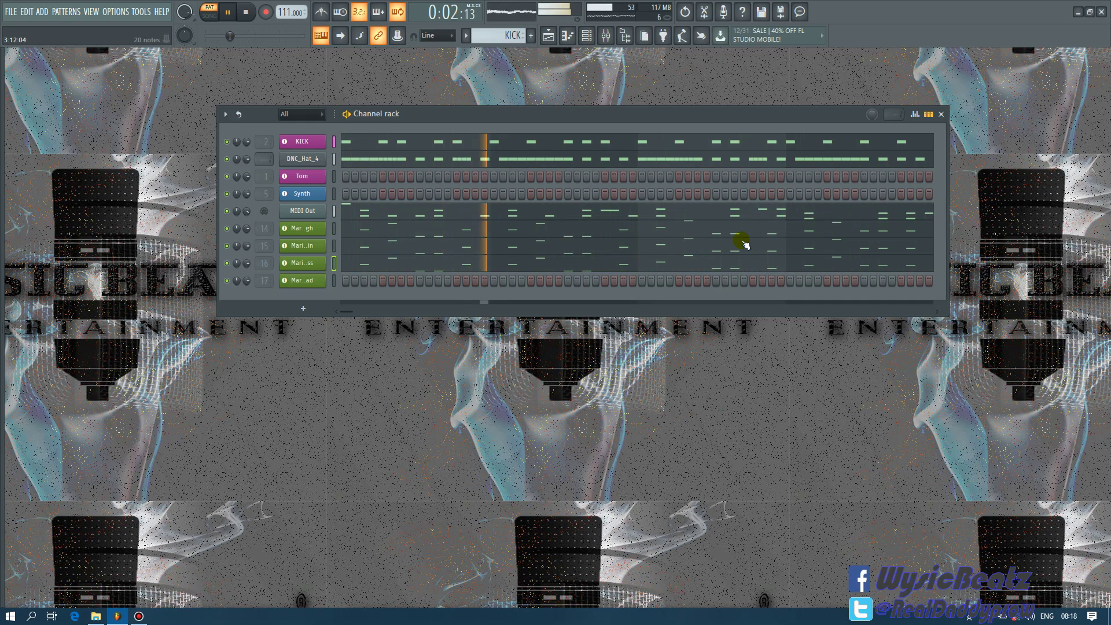
- Open the Marimba Lead piano roll and add one-step C6 notes at steps 9 and 11 of bar 2
{"action": "right_click", "coordinate": [297, 289]}
{"action": "left_click", "coordinate": [347, 281]}
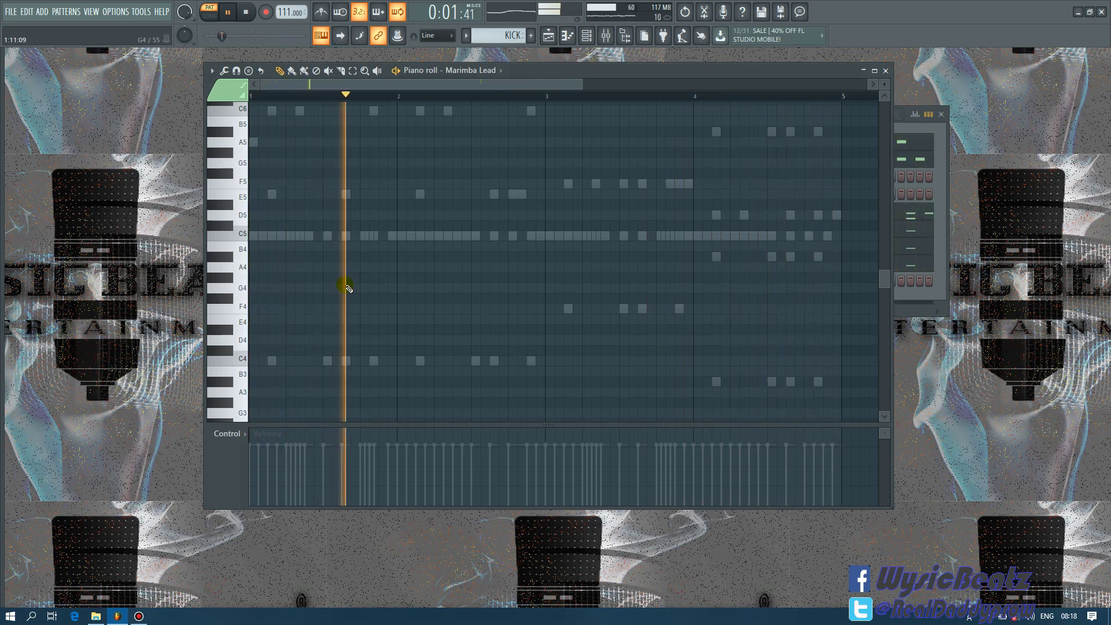
{"action": "scroll", "coordinate": [491, 174], "scroll_direction": "up", "scroll_amount": 3}
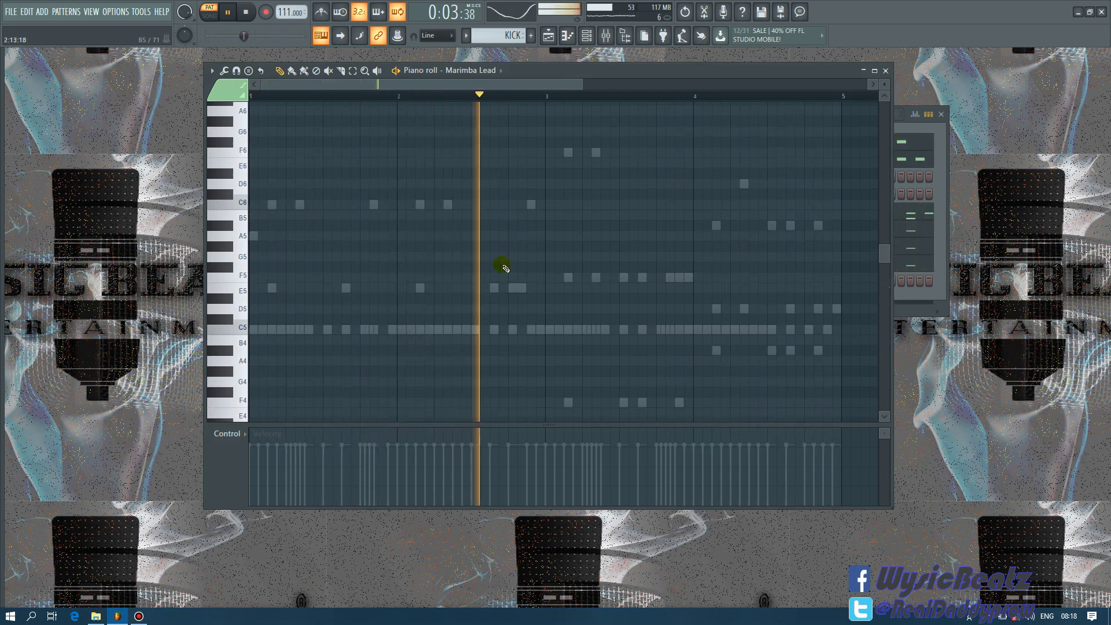
{"action": "key", "text": "space"}
{"action": "left_click", "coordinate": [452, 288]}
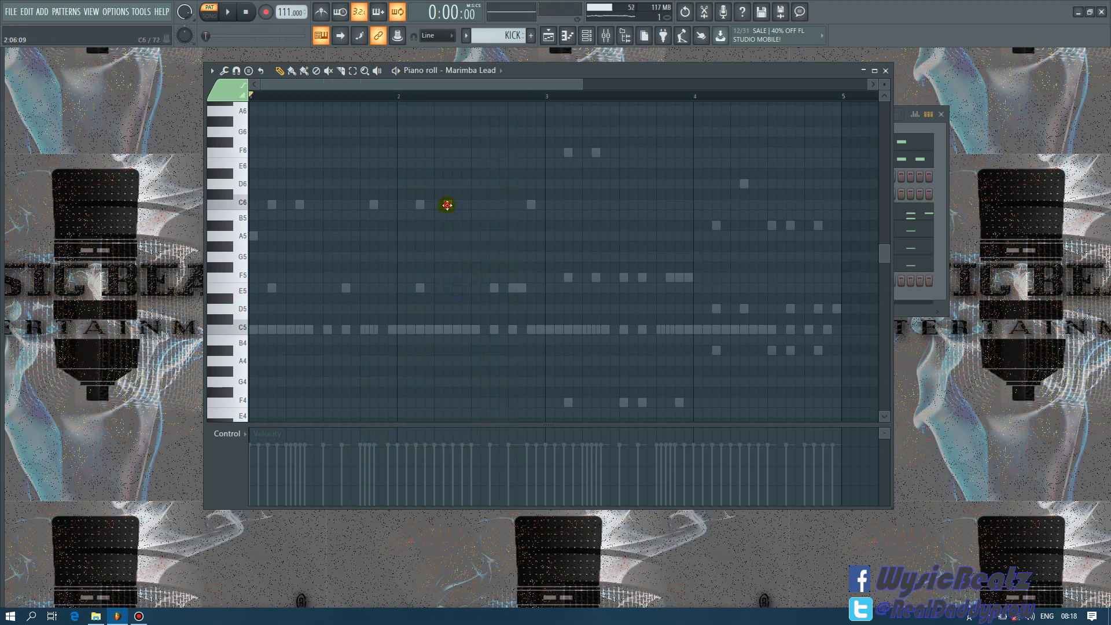
{"action": "key", "text": "space"}
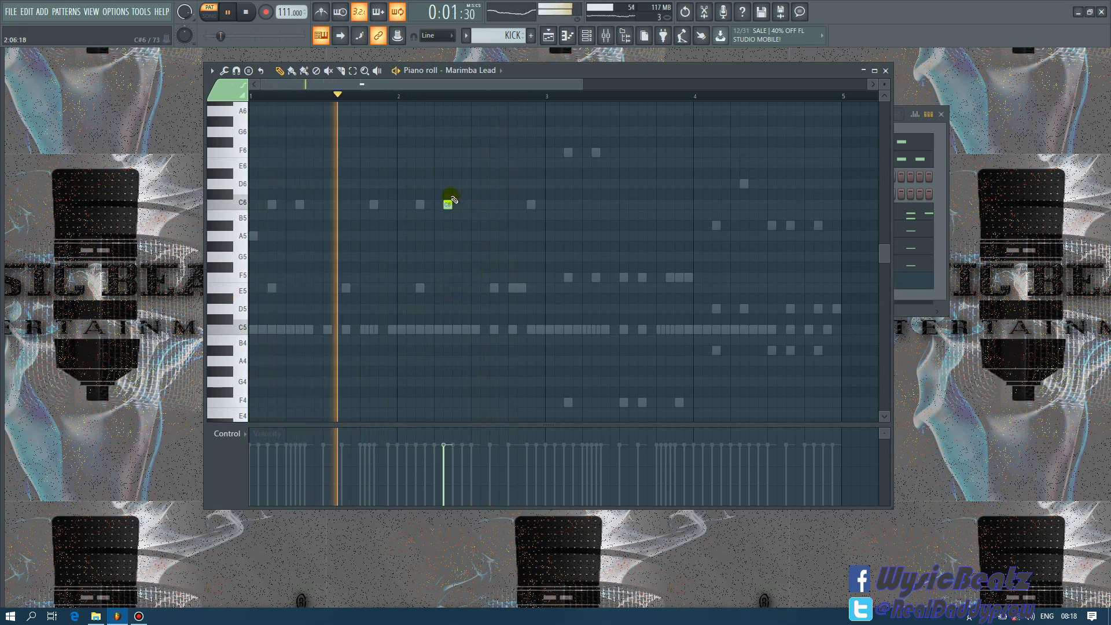
{"action": "left_click_drag", "start_coordinate": [462, 204], "coordinate": [493, 208]}
{"action": "key", "text": "space"}
{"action": "key", "text": "space"}
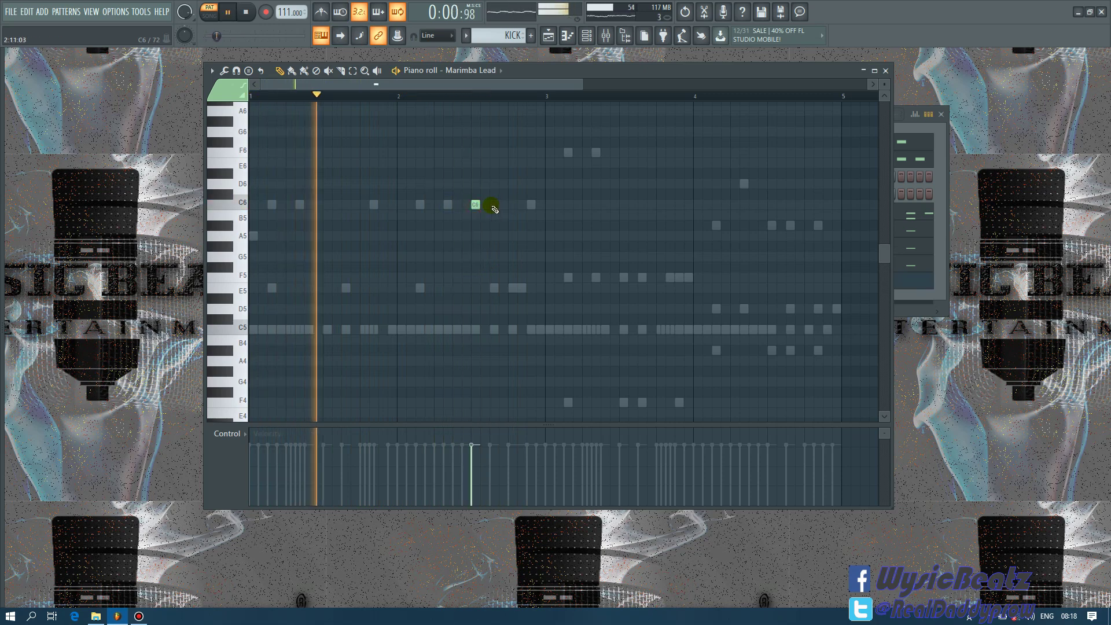
{"action": "left_click", "coordinate": [493, 206]}
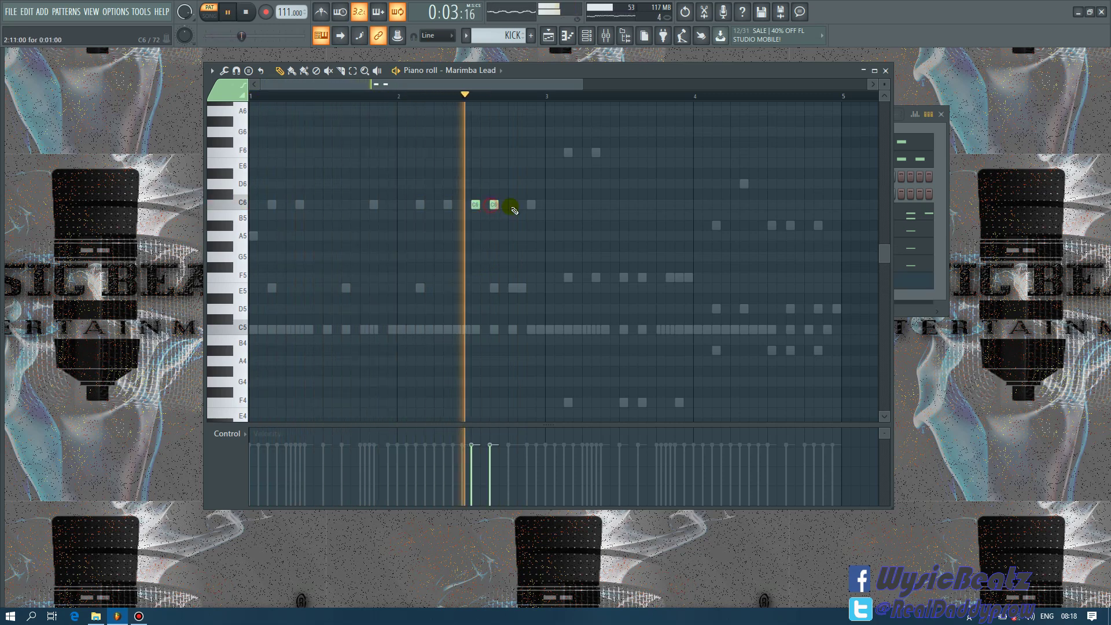
- Add Marimba Lead notes C6 at step 13 and D6 at step 15 of bar 2, plus D6 at step 1 and C6 at step 3 of bar 3
{"action": "key", "text": "space"}
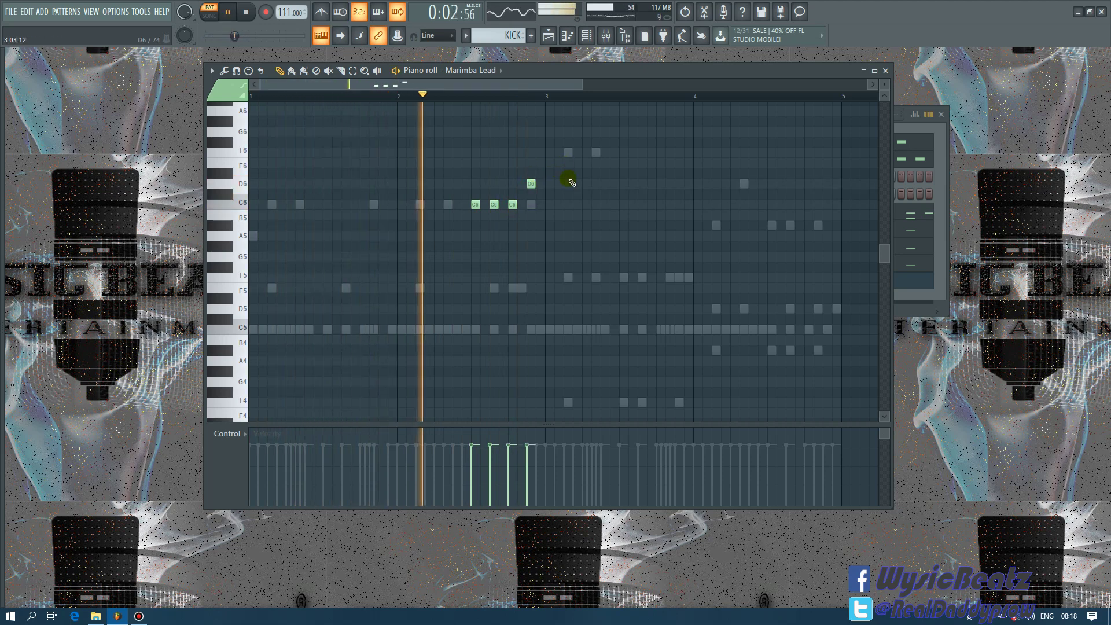
{"action": "key", "text": "space"}
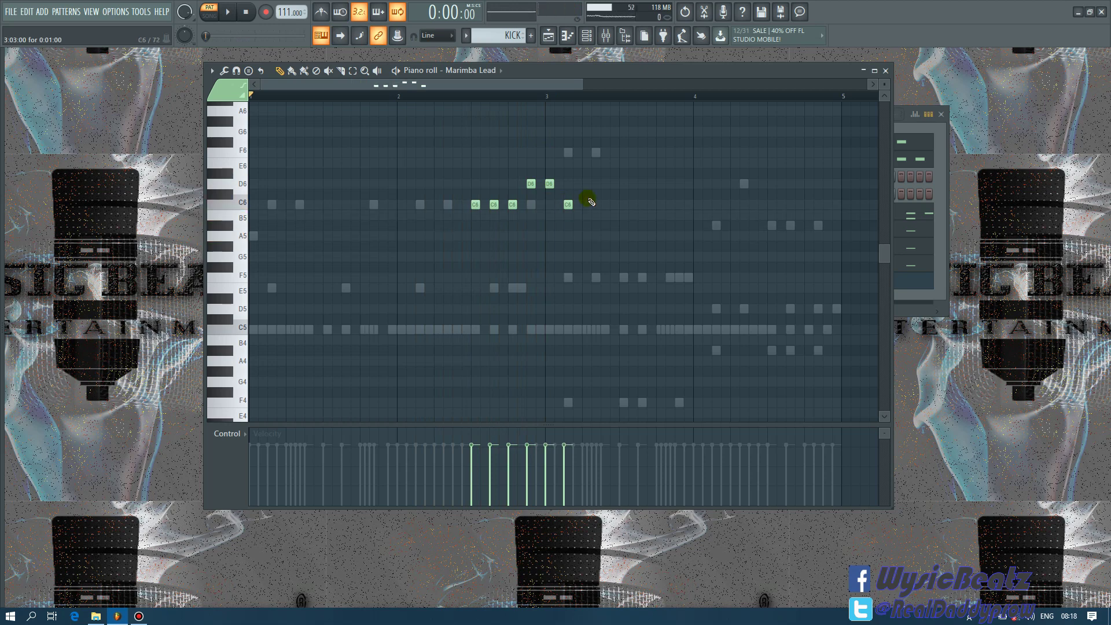
{"action": "key", "text": "space"}
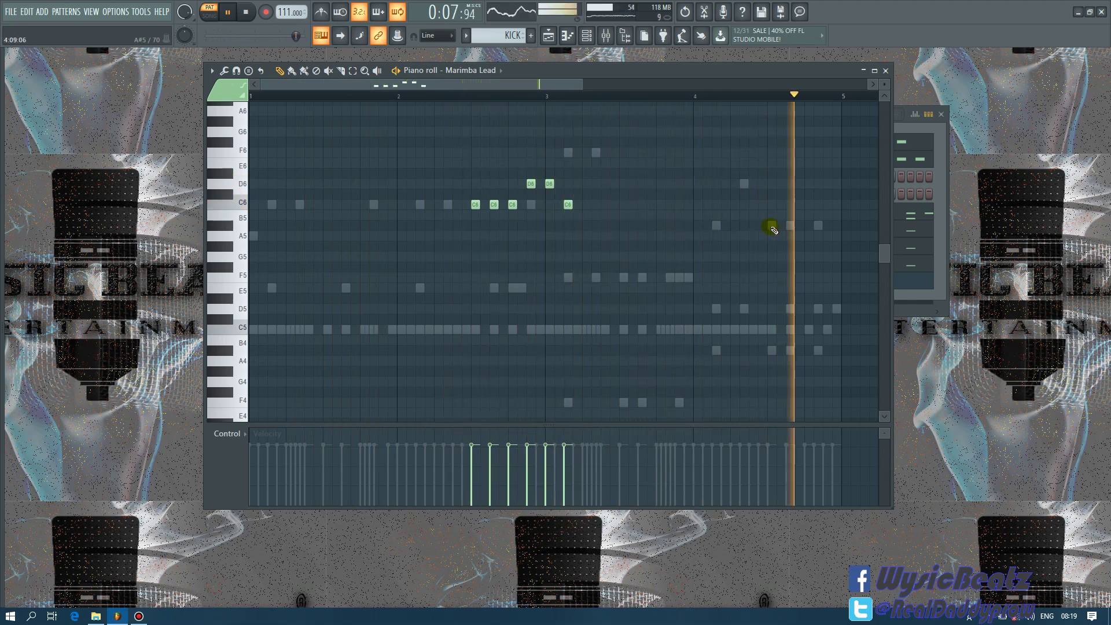
- Add A#5 at steps 9, 11 and 13 and D6 at step 15 of bar 4, plus D6 at step 1 and C6 at step 3 of bar 1
{"action": "key", "text": "space"}
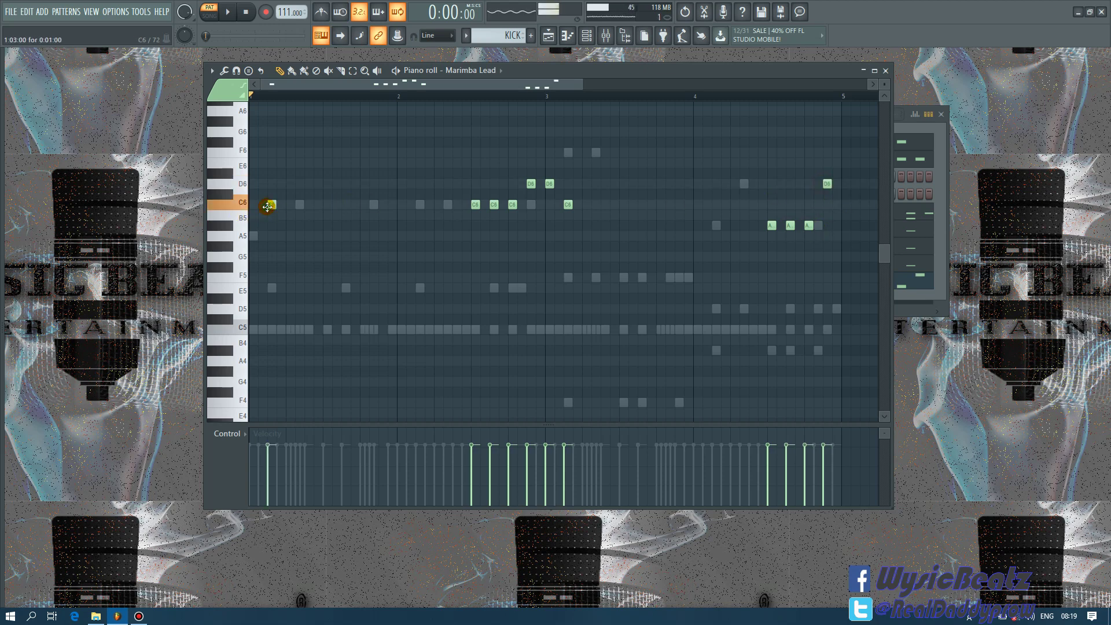
{"action": "left_click_drag", "start_coordinate": [253, 227], "coordinate": [250, 212]}
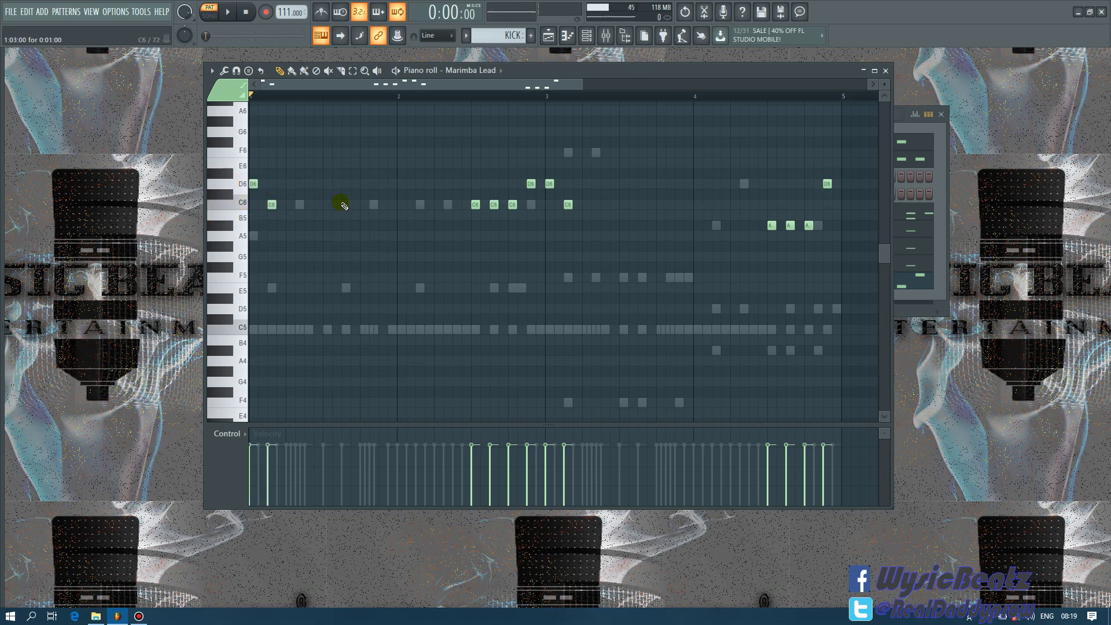
- Play the pattern, try the Marimba Lead notes one octave higher and shift them back down an octave
{"action": "key", "text": "space"}
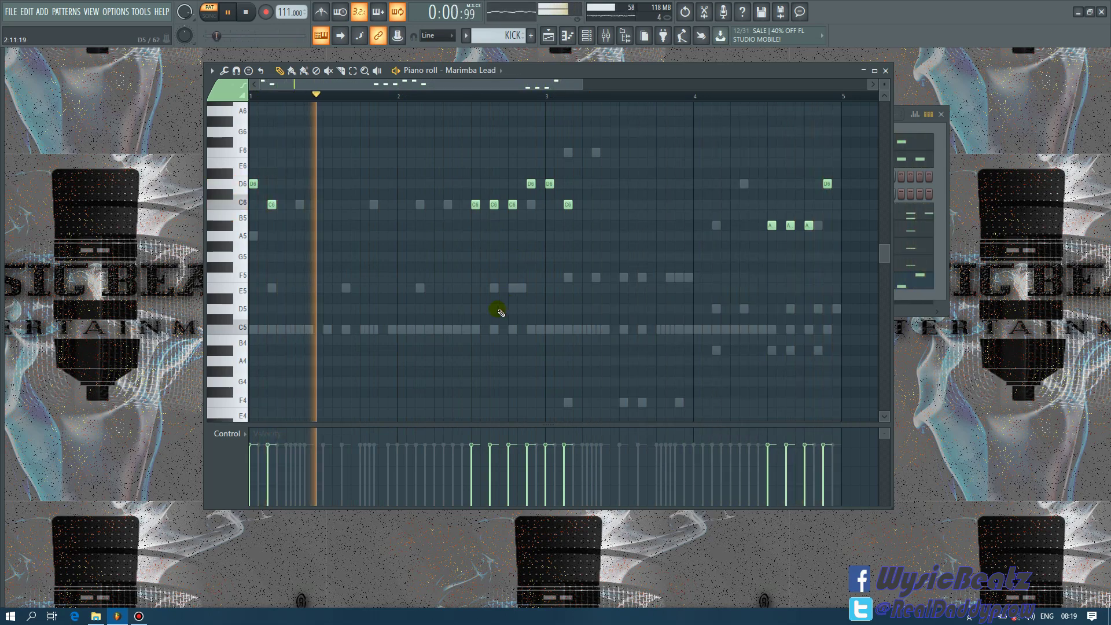
{"action": "key", "text": "ctrl+Up"}
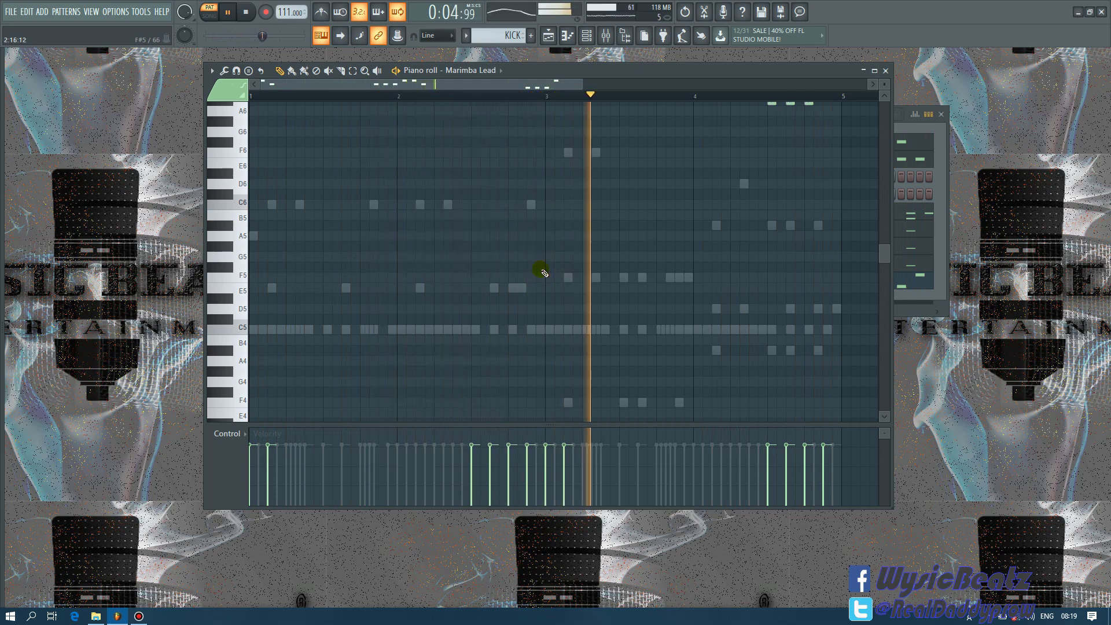
{"action": "key", "text": "ctrl+Down"}
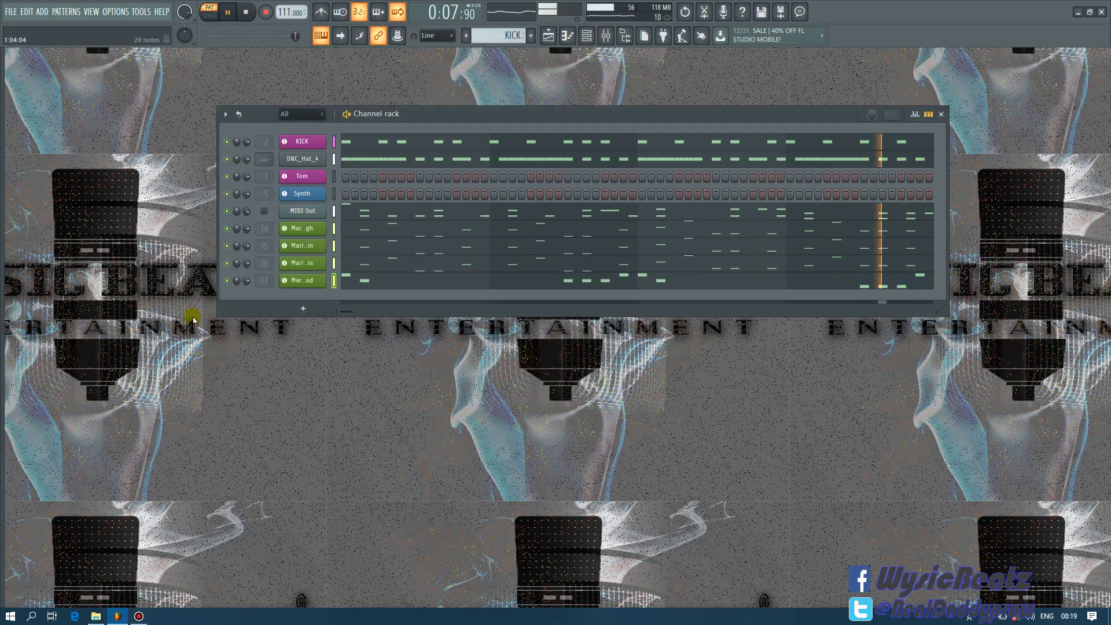
- Close the piano roll, reset the Marimba Lead channel volume and raise its mixer track fader during playback
{"action": "left_click", "coordinate": [885, 70]}
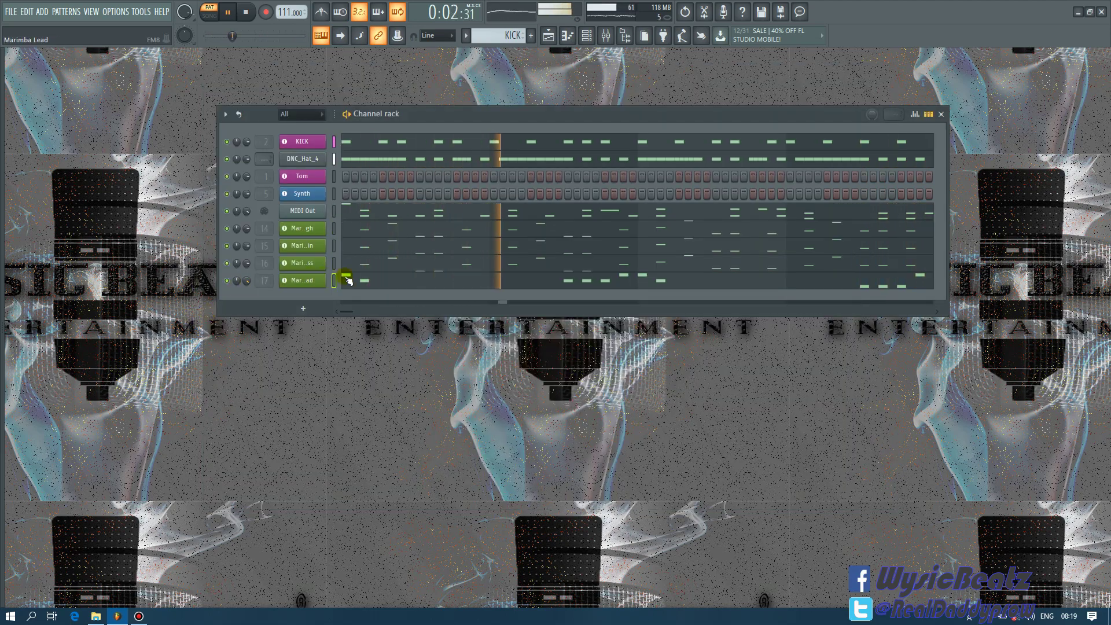
{"action": "right_click", "coordinate": [246, 280]}
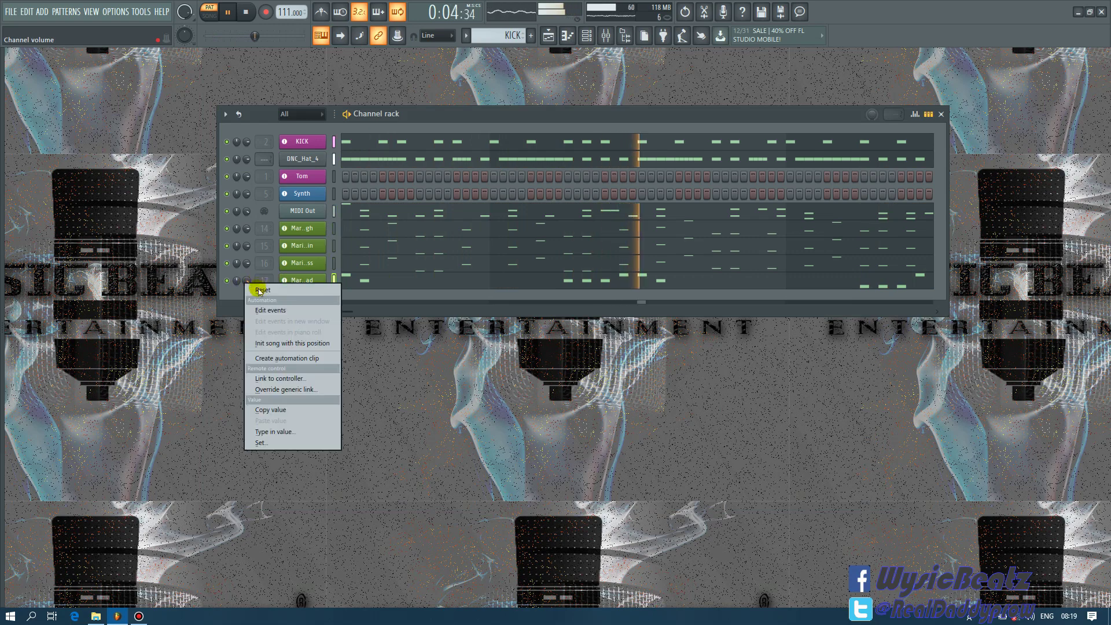
{"action": "left_click", "coordinate": [259, 290]}
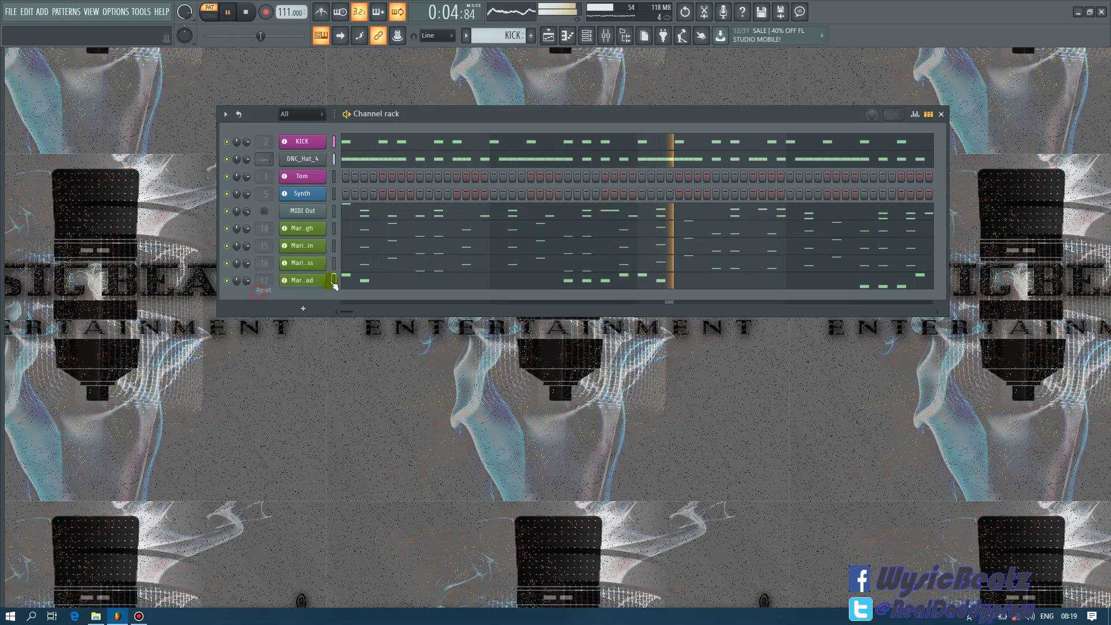
{"action": "left_click", "coordinate": [607, 36]}
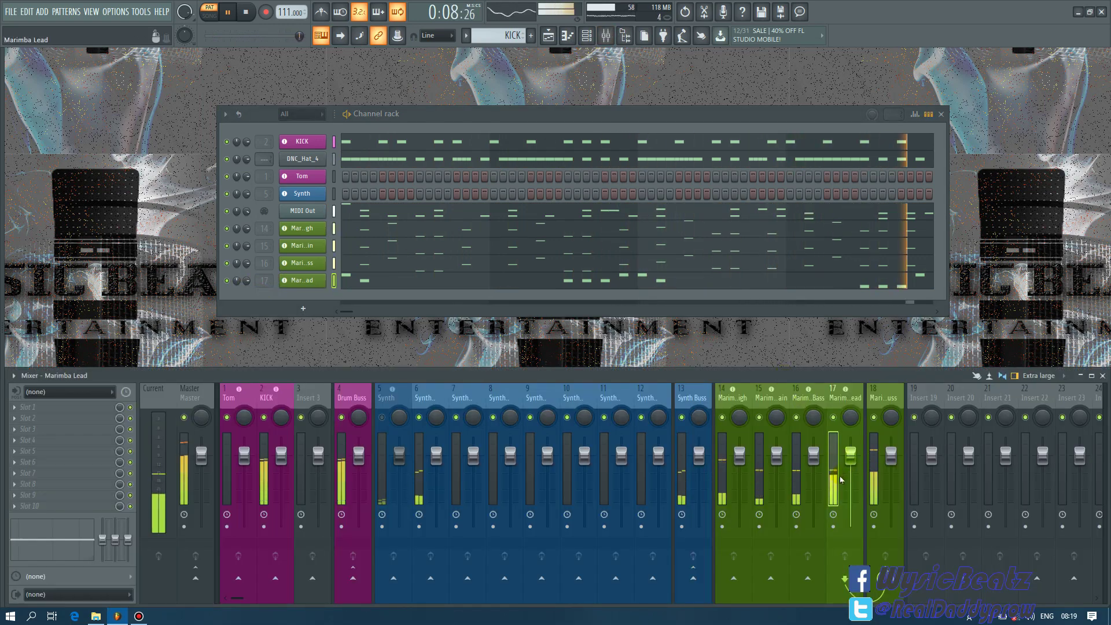
{"action": "left_click_drag", "start_coordinate": [849, 453], "coordinate": [850, 444]}
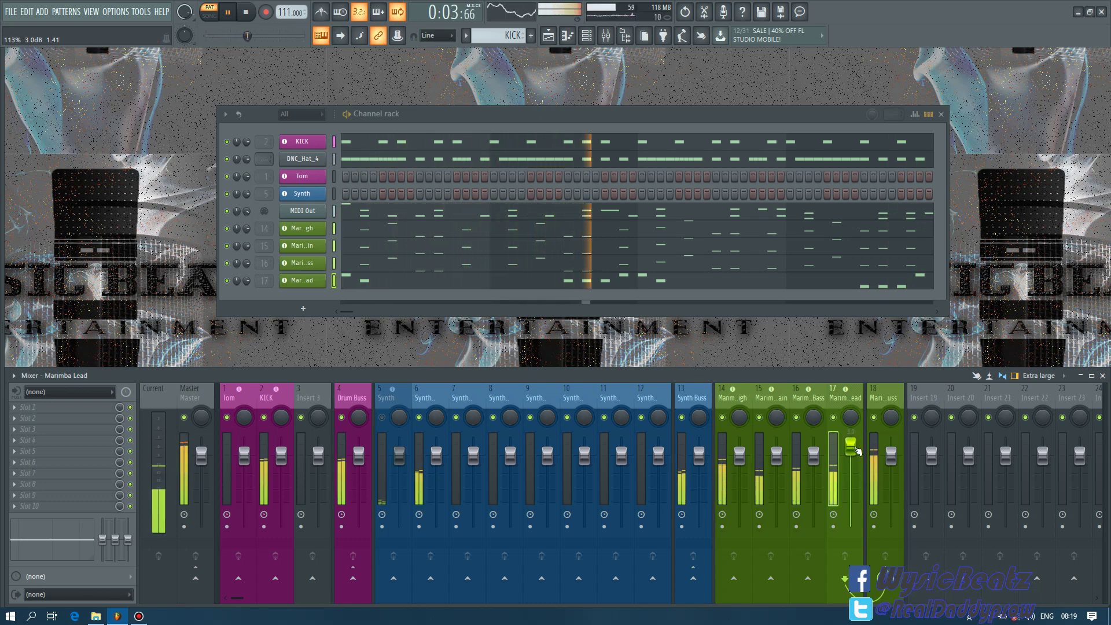
{"action": "left_click_drag", "start_coordinate": [857, 451], "coordinate": [856, 447]}
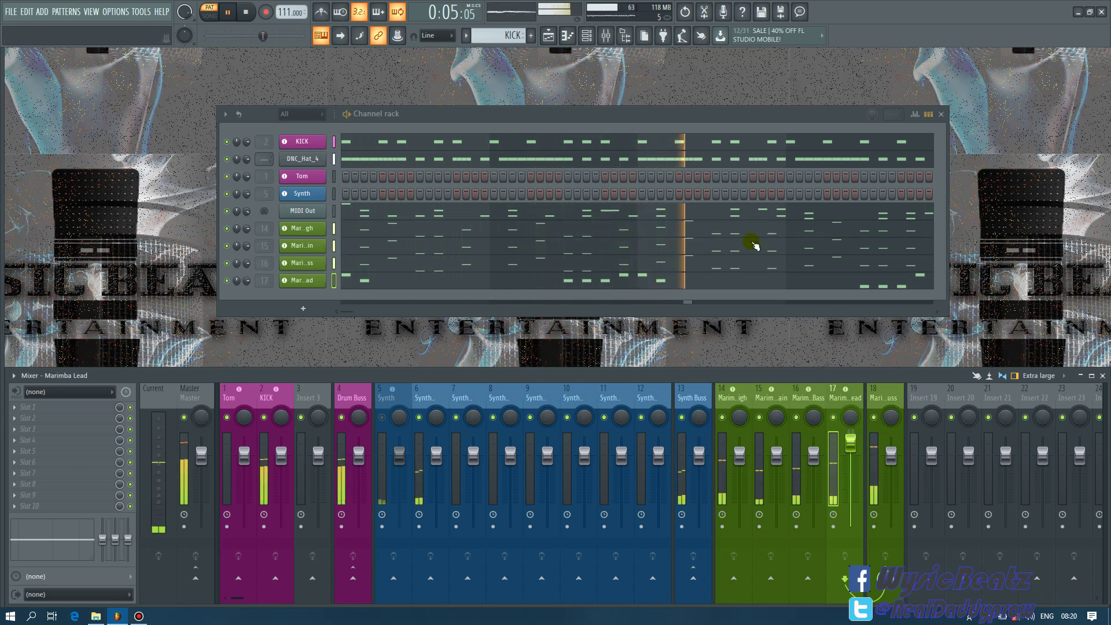
{"action": "key", "text": "space"}
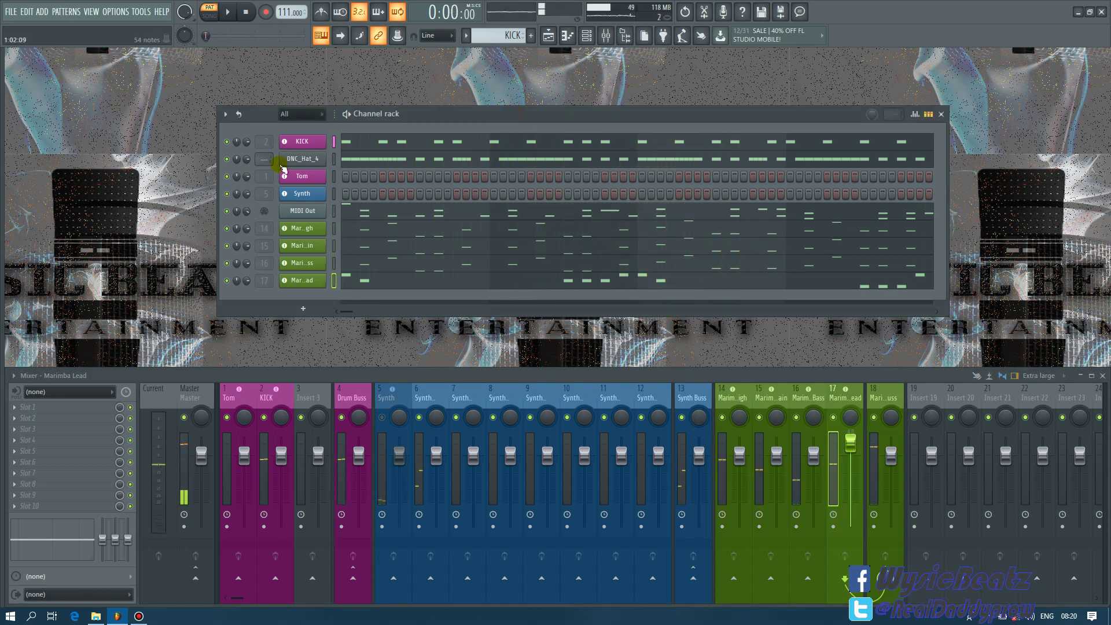
{"action": "right_click", "coordinate": [296, 177]}
{"action": "left_click", "coordinate": [392, 177]}
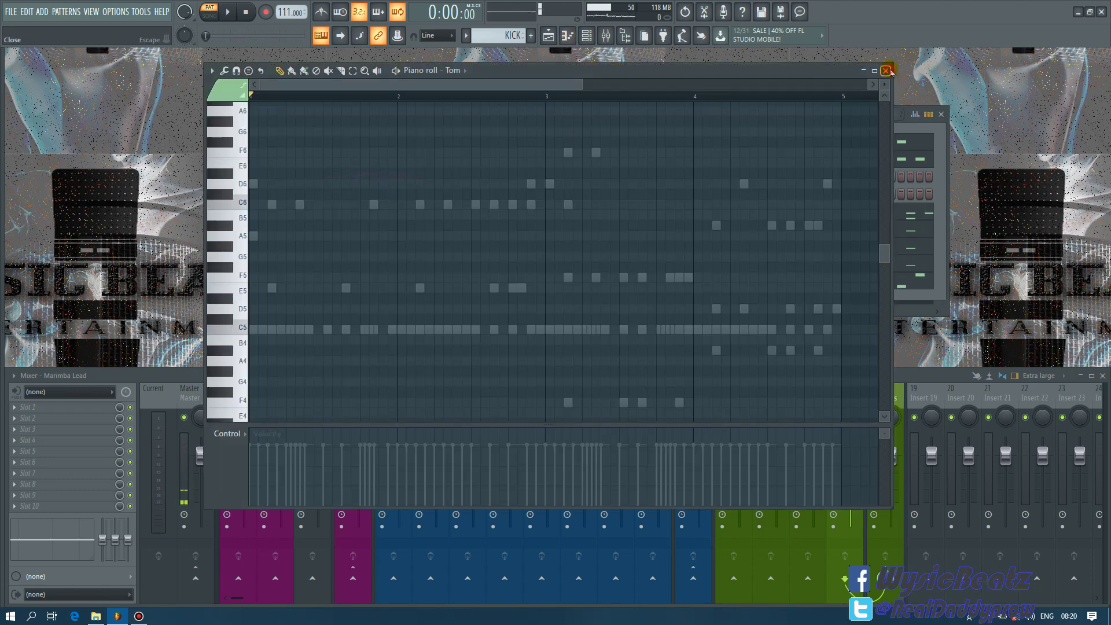
{"action": "left_click", "coordinate": [885, 70]}
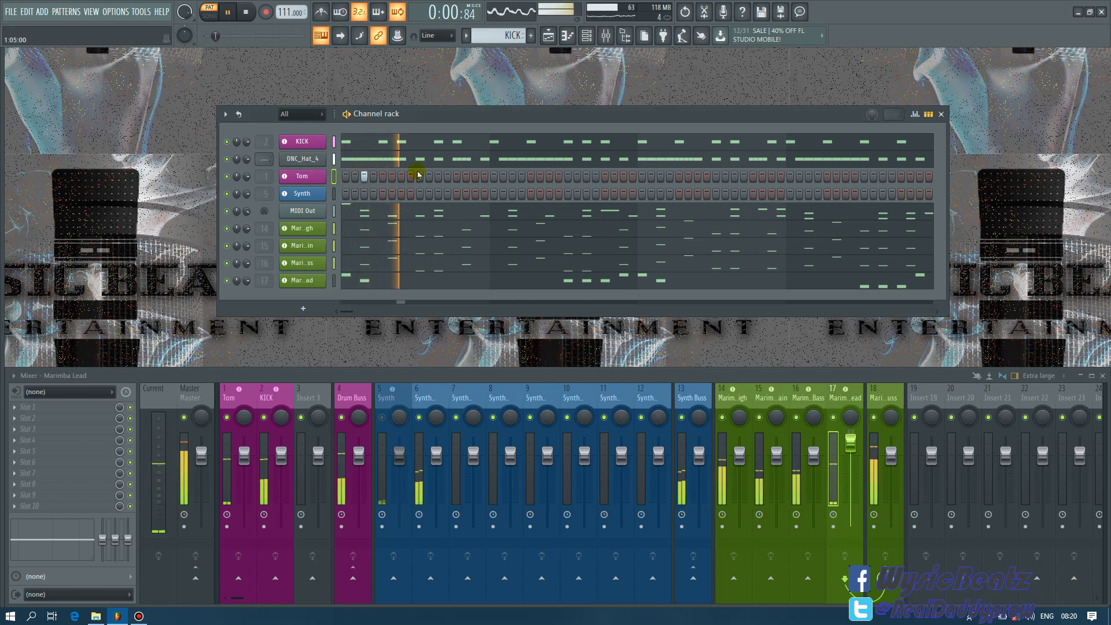
- Place Tom hits on steps 3, 8, 13 and 15 of bar 1 and on step 3 of bar 2
{"action": "key", "text": "space"}
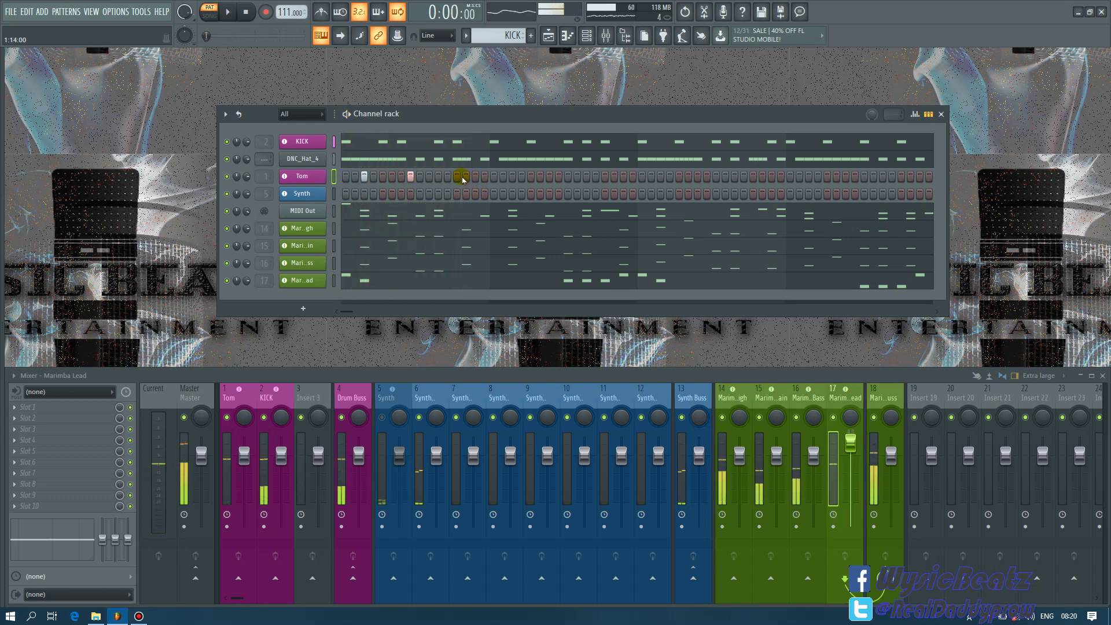
{"action": "left_click", "coordinate": [456, 176]}
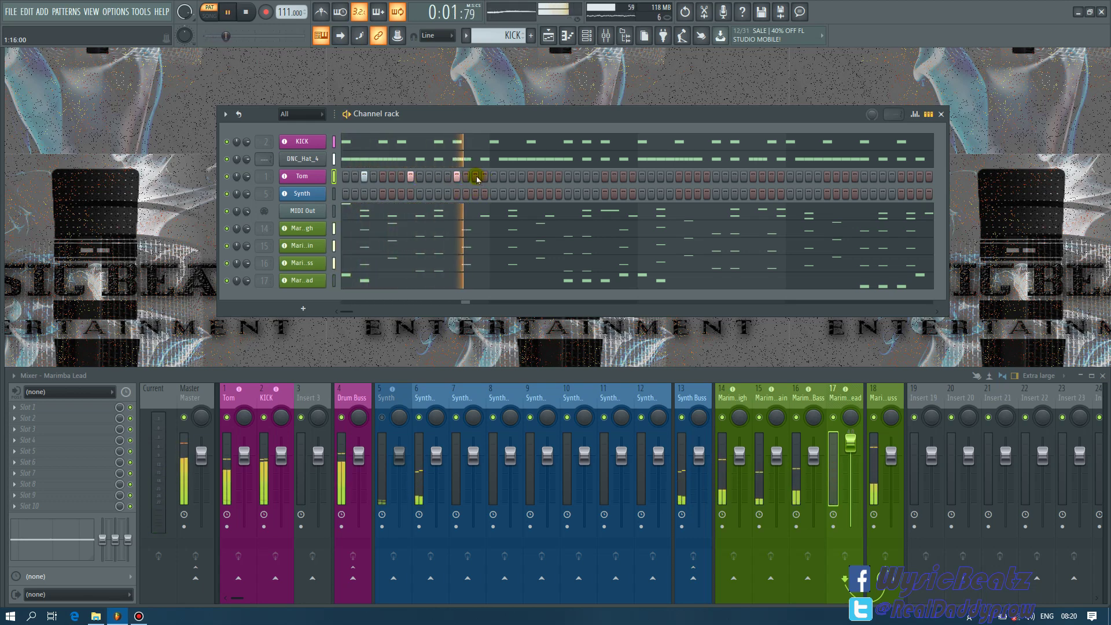
{"action": "left_click", "coordinate": [513, 176]}
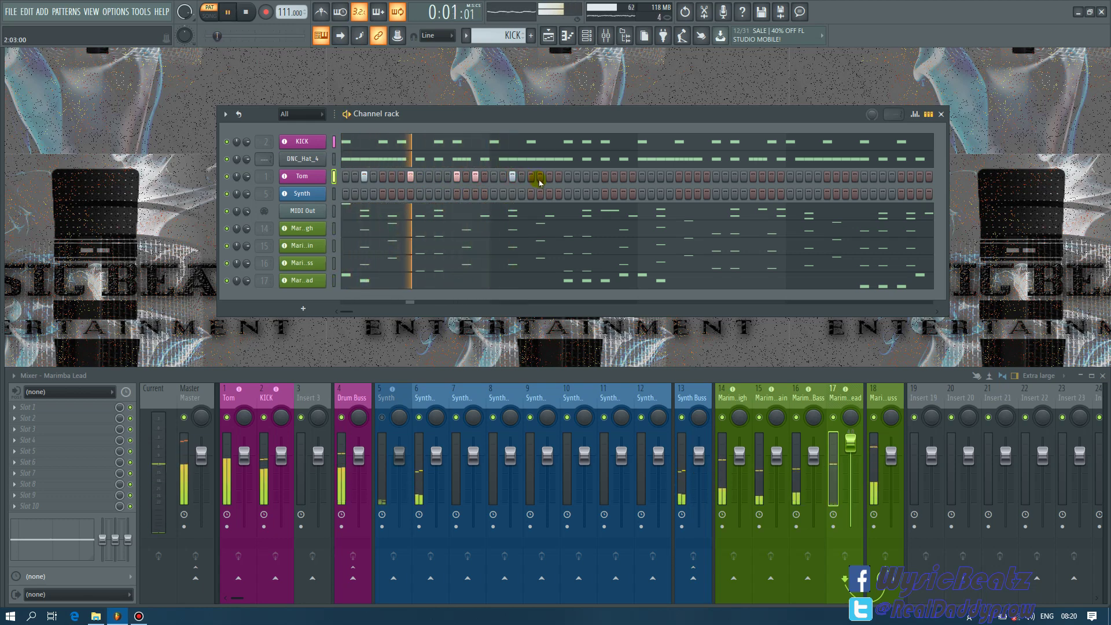
- Place Tom hits on steps 11, 12 and 15 of bar 2 and on step 3 of bar 3
{"action": "left_click", "coordinate": [568, 177]}
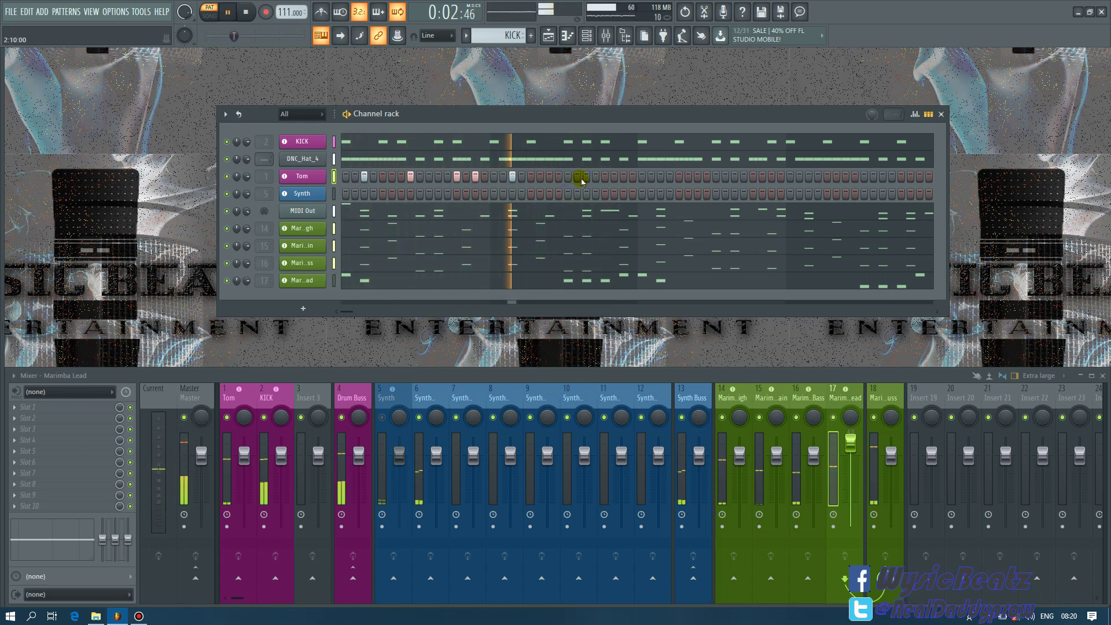
{"action": "left_click", "coordinate": [586, 176]}
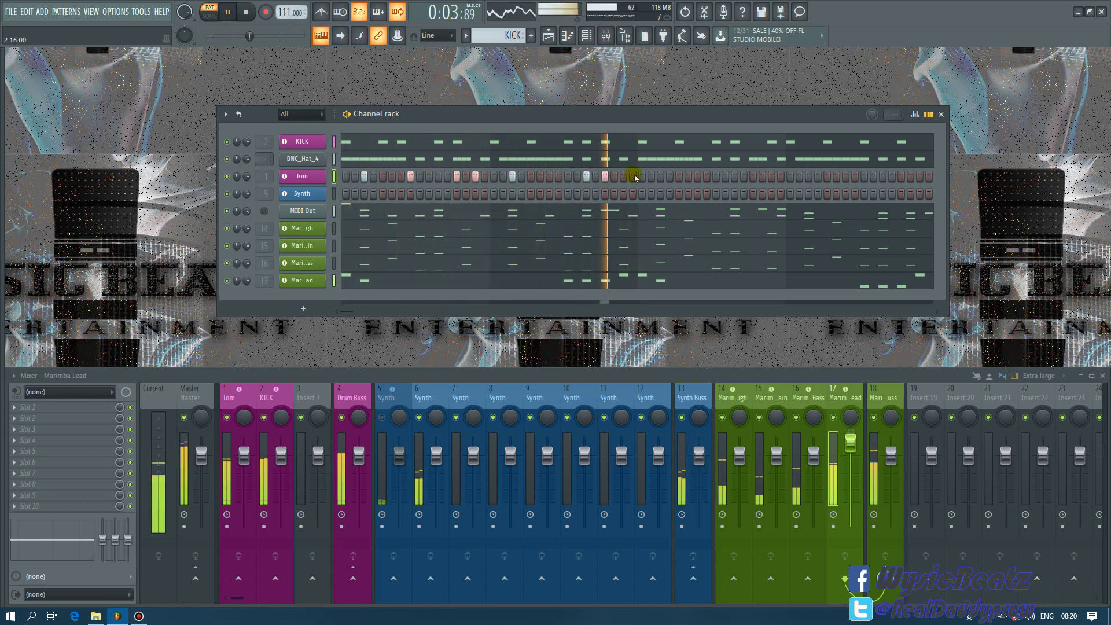
{"action": "key", "text": "space"}
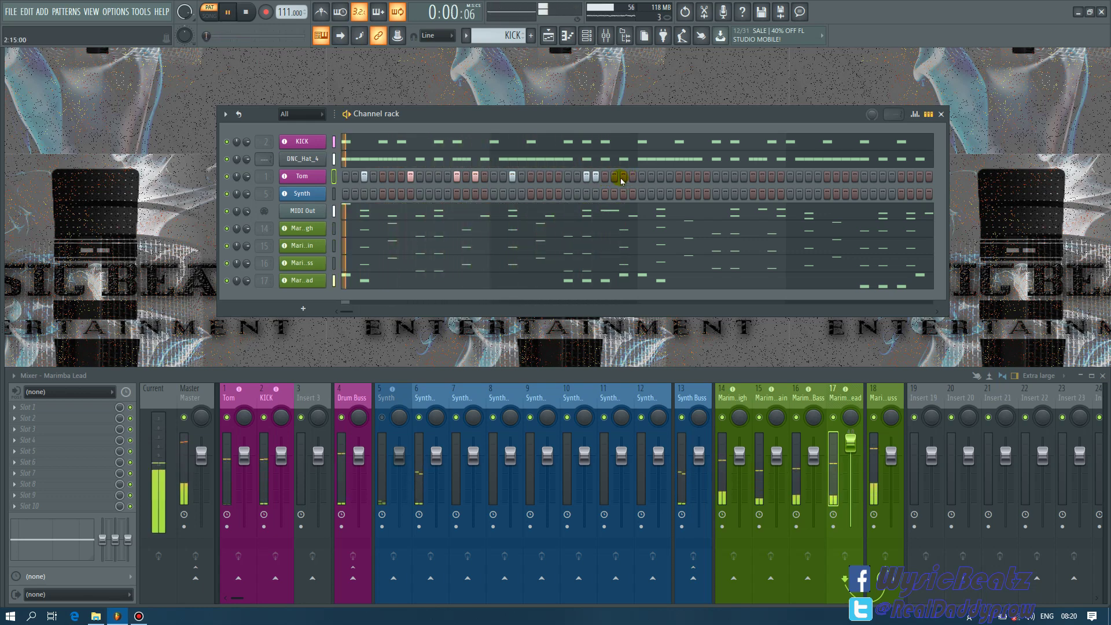
{"action": "left_click", "coordinate": [660, 177]}
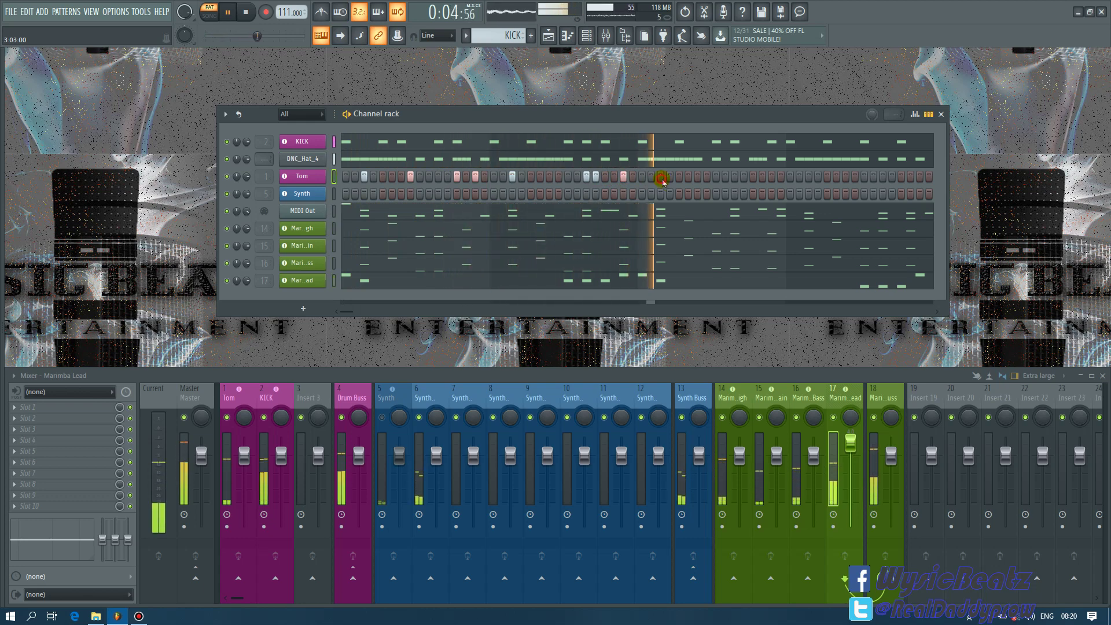
- Place Tom hits on steps 8 and 11 of bar 3 and steps 3 and 11 of bar 4, and play the pattern
{"action": "left_click", "coordinate": [697, 180]}
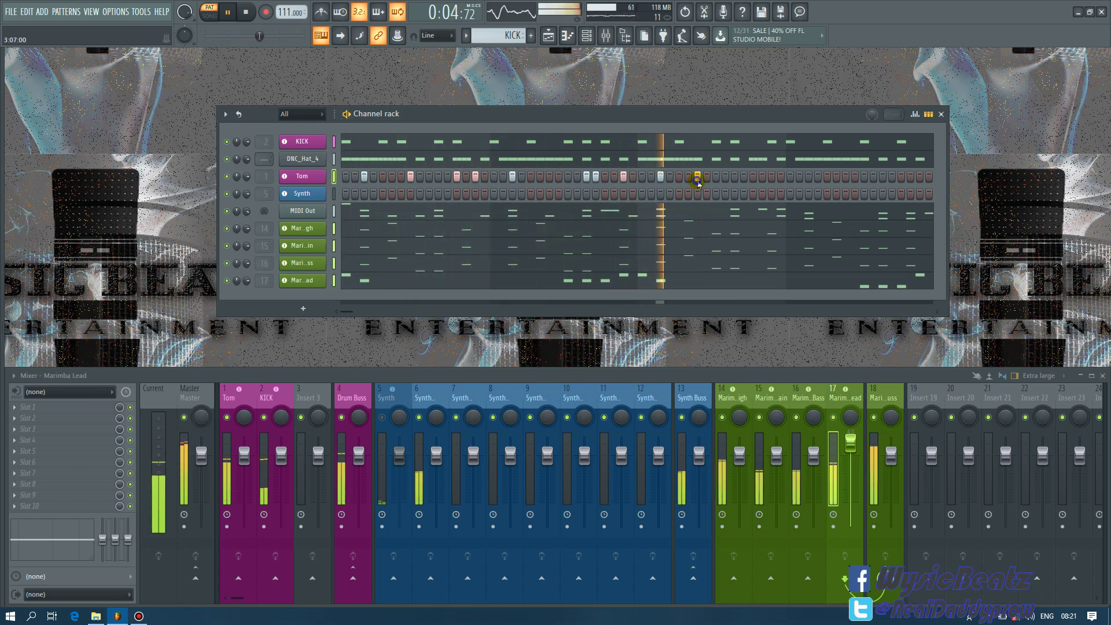
{"action": "right_click", "coordinate": [698, 181]}
{"action": "left_click", "coordinate": [707, 180]}
{"action": "left_click", "coordinate": [725, 179]}
{"action": "key", "text": "space"}
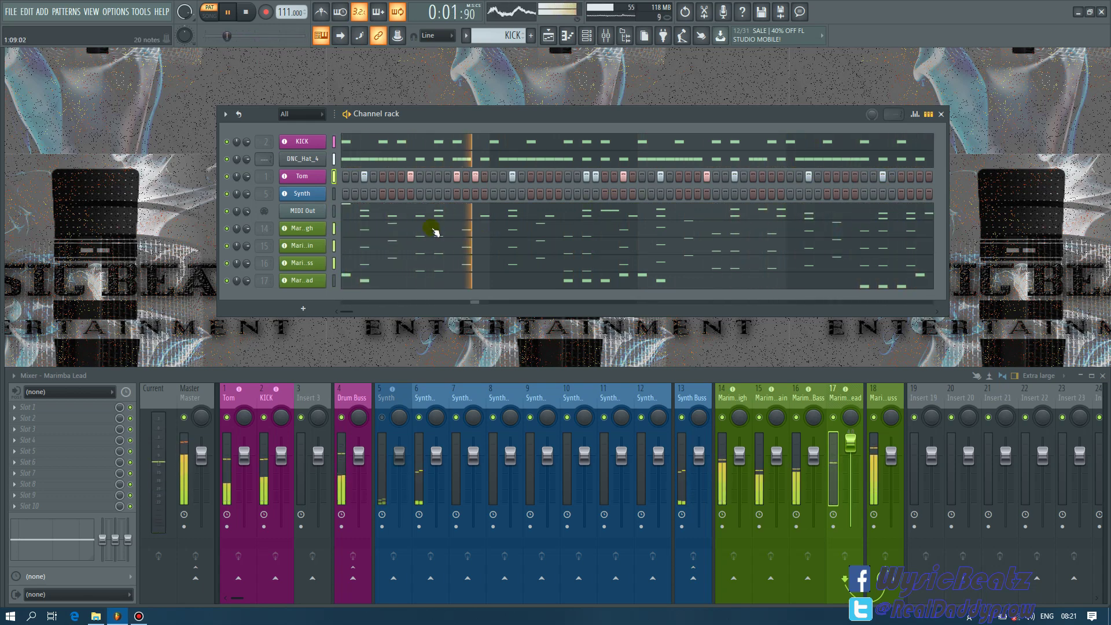
- Stop playback, clone the MIDI Out channel and close the clone's settings window
{"action": "key", "text": "space"}
{"action": "right_click", "coordinate": [326, 212]}
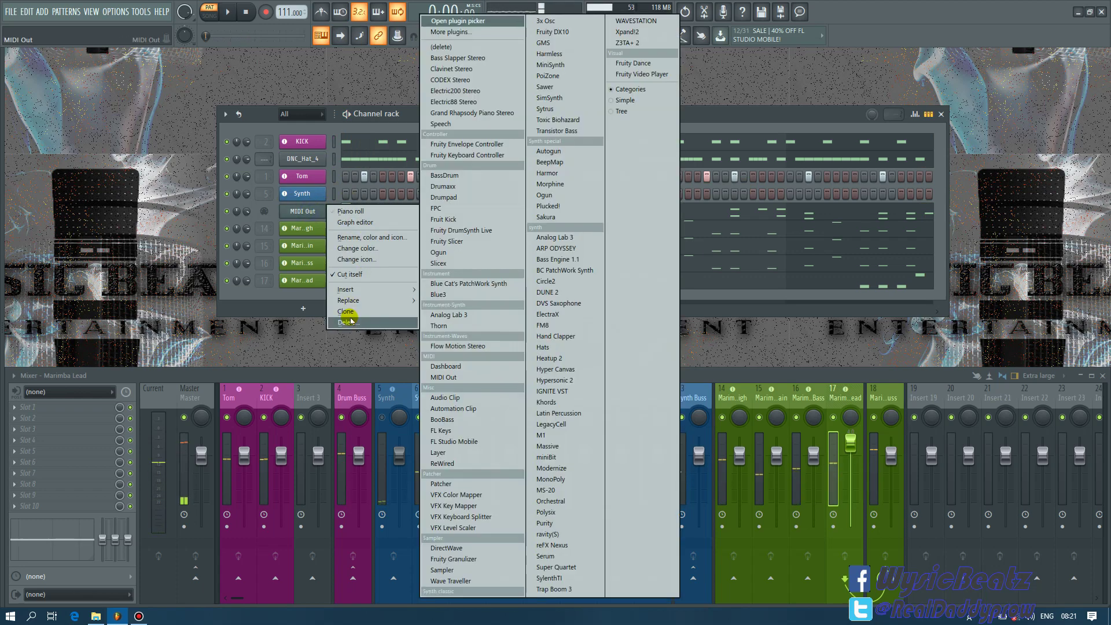
{"action": "left_click", "coordinate": [346, 311]}
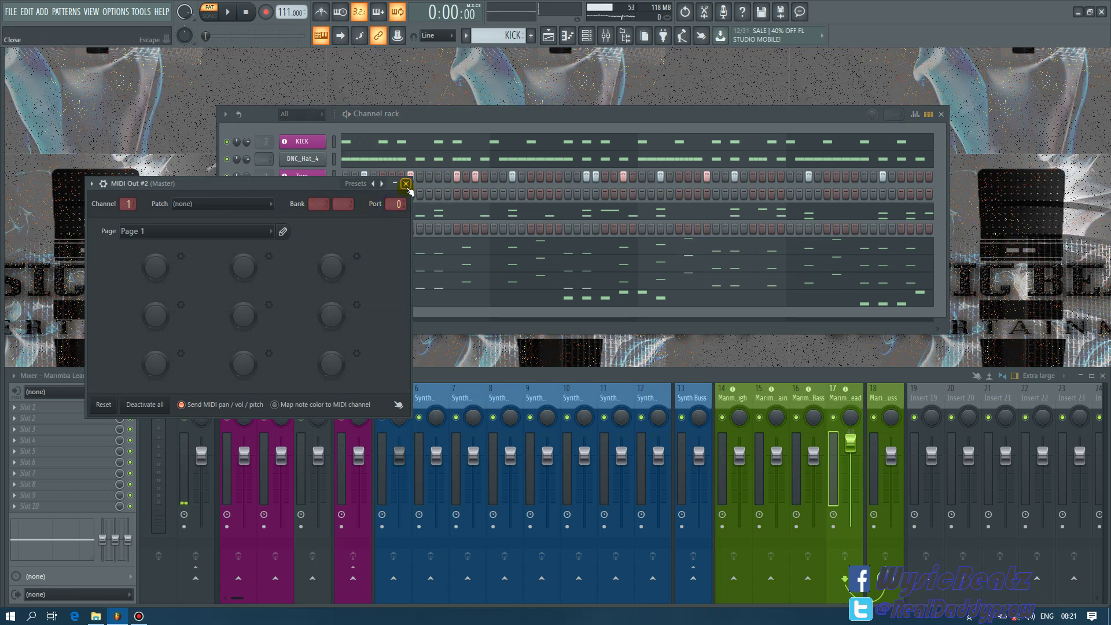
{"action": "left_click", "coordinate": [405, 184]}
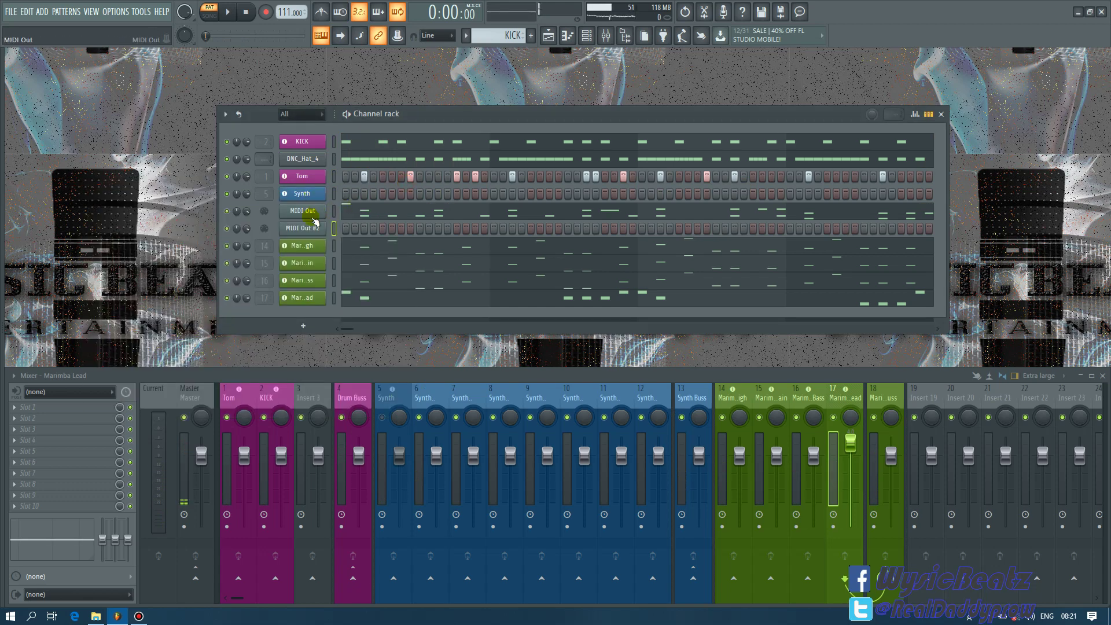
- Choose a lead sound from the Soft Leads patches for the Synth's second slot and direct MIDI Out #2 to it
{"action": "left_click", "coordinate": [313, 195]}
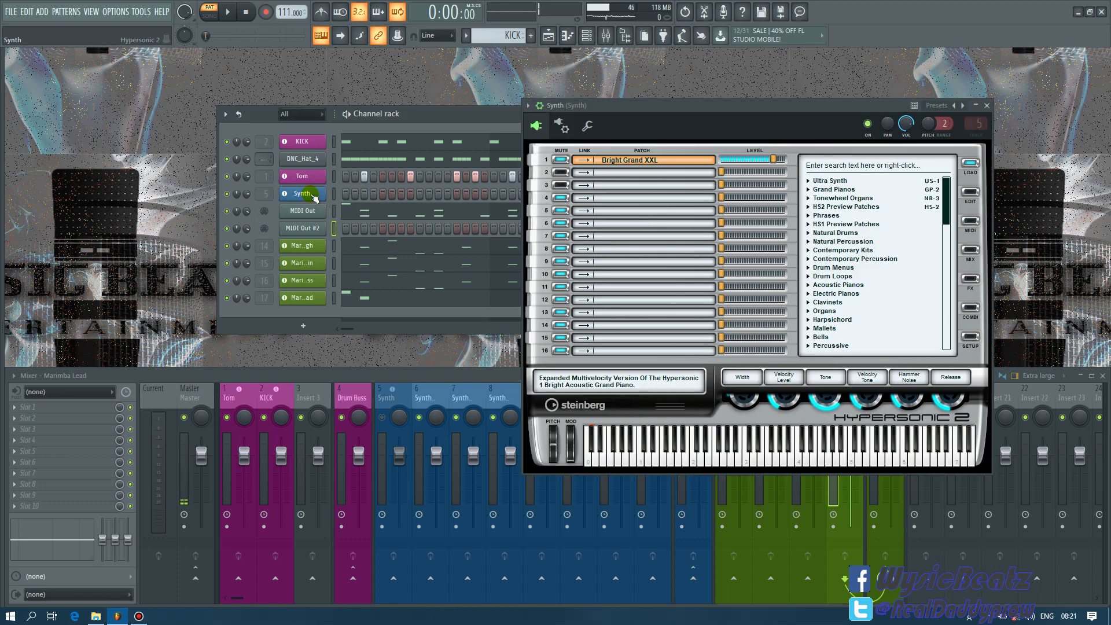
{"action": "left_click", "coordinate": [635, 176]}
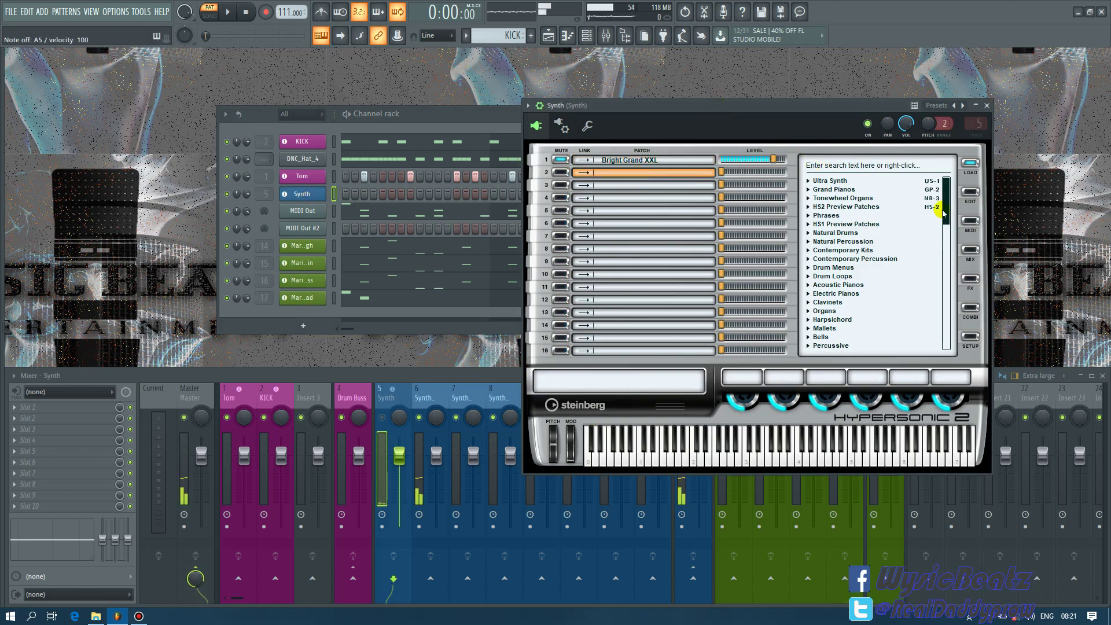
{"action": "left_click_drag", "start_coordinate": [942, 210], "coordinate": [925, 274]}
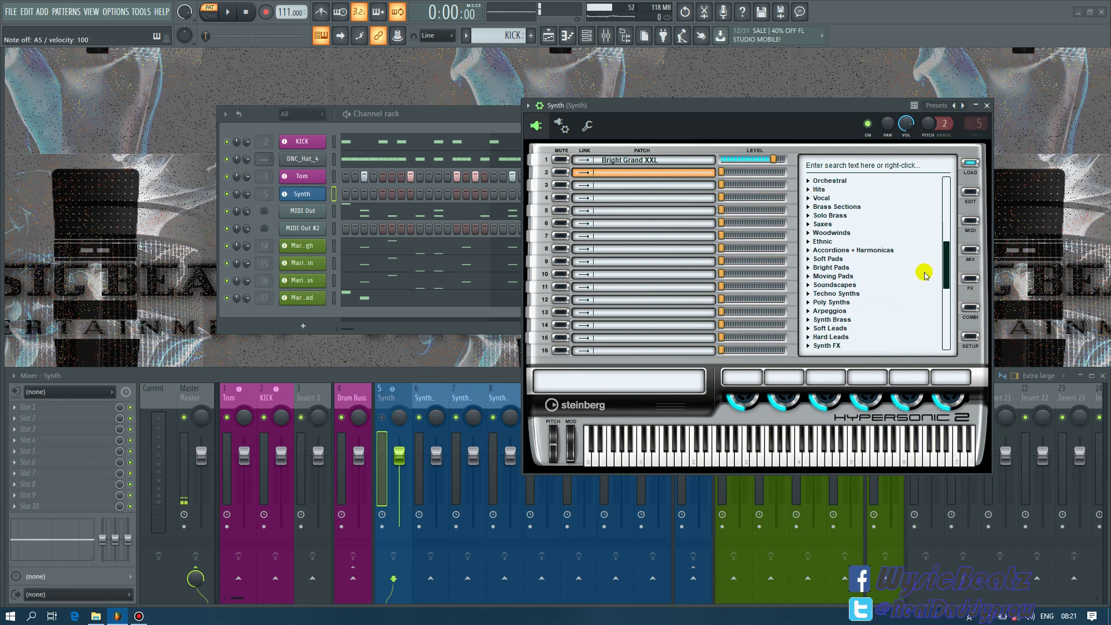
{"action": "scroll", "coordinate": [834, 330], "scroll_direction": "down", "scroll_amount": 1}
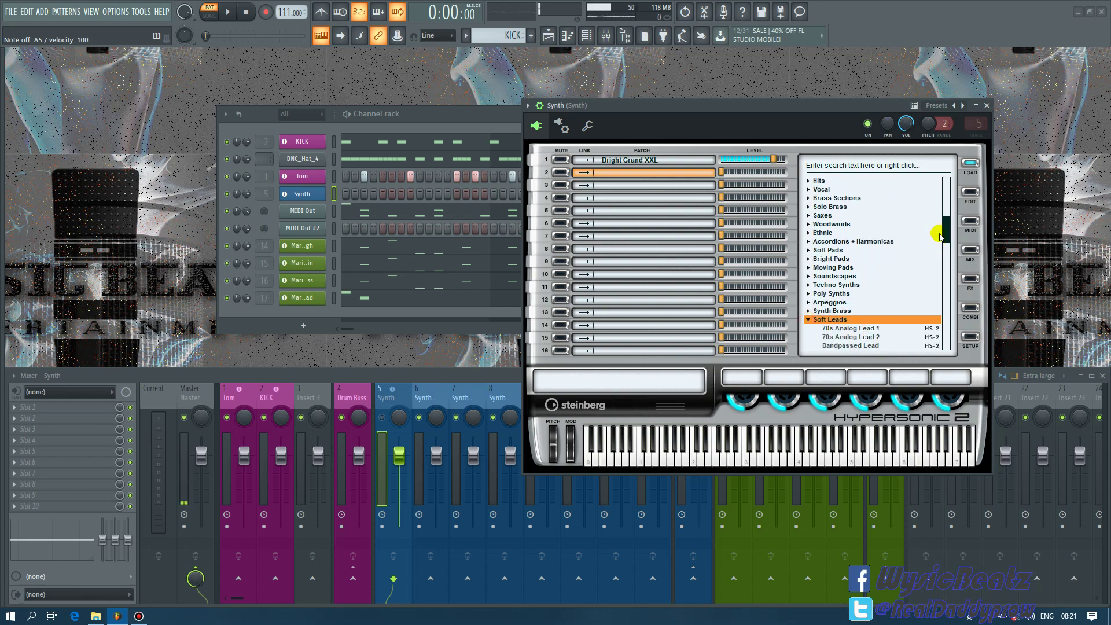
{"action": "left_click_drag", "start_coordinate": [948, 243], "coordinate": [932, 292]}
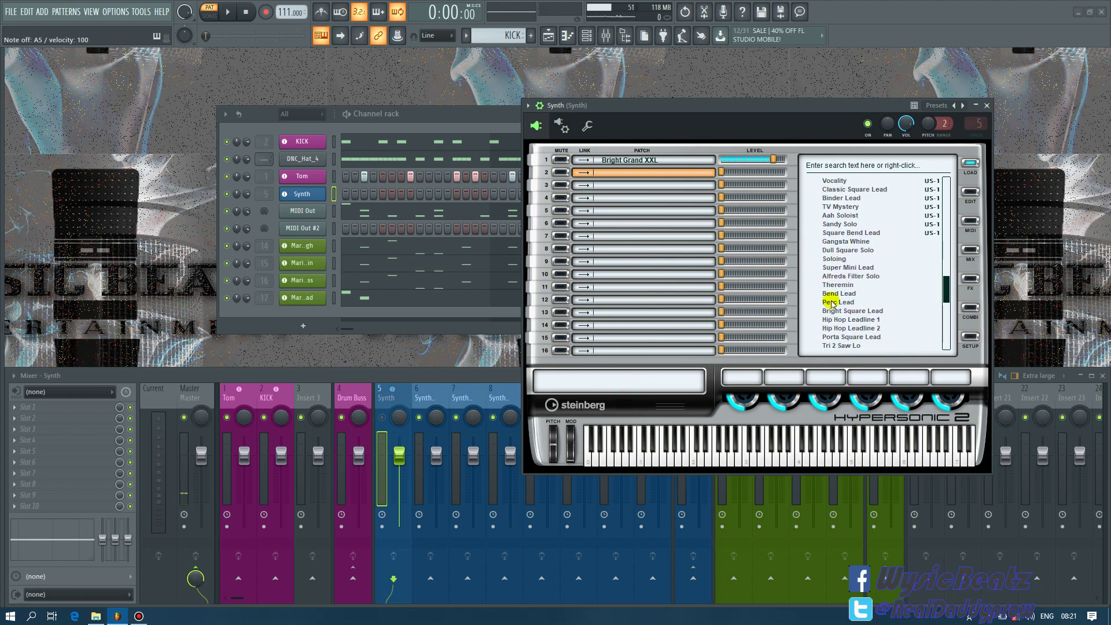
{"action": "left_click", "coordinate": [987, 106]}
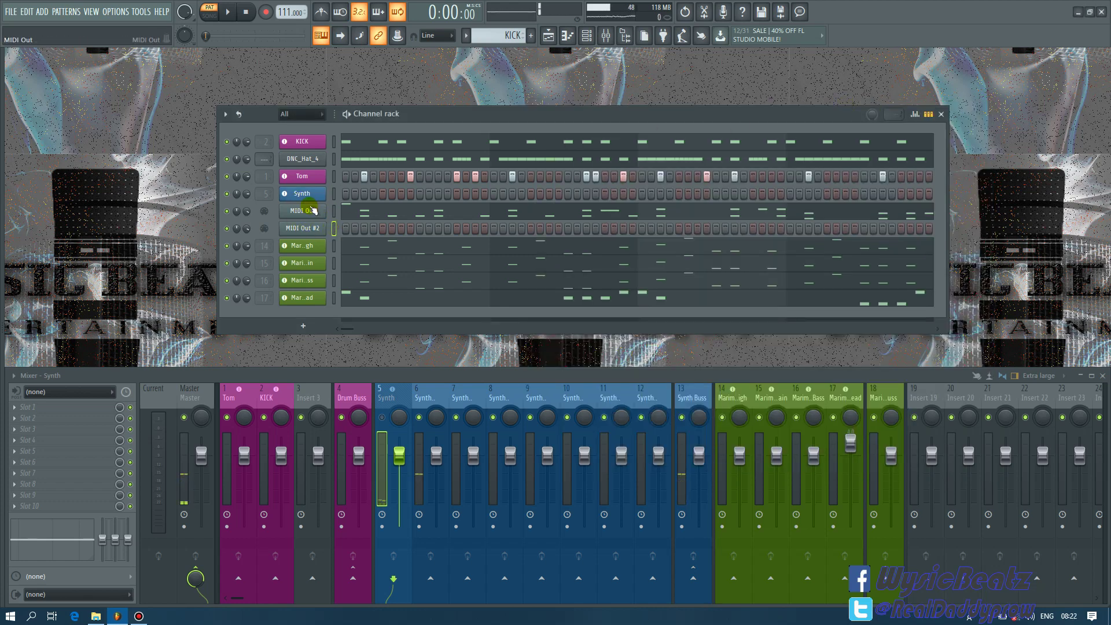
{"action": "left_click", "coordinate": [308, 229]}
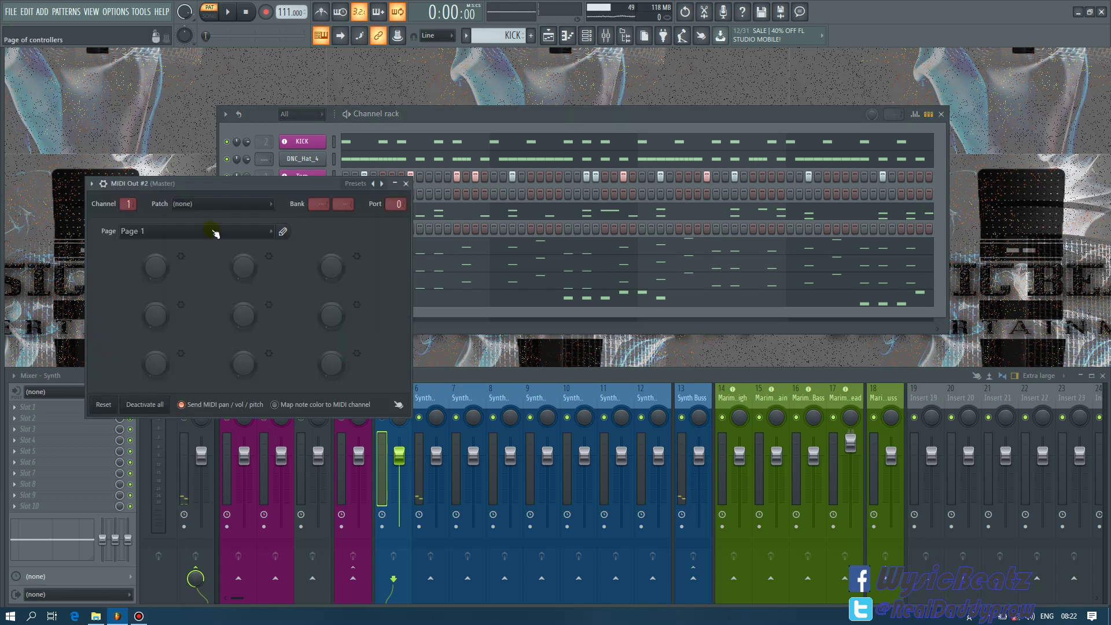
{"action": "left_click", "coordinate": [406, 184]}
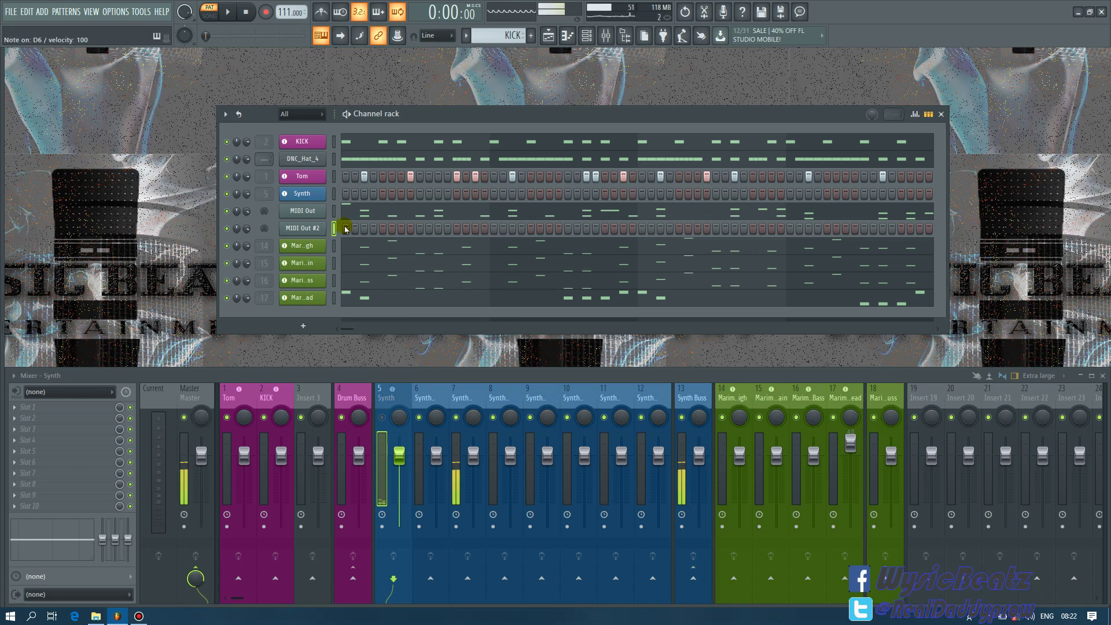
- In MIDI Out #2's piano roll, place D6 on step 15 of bar 2, and D6 on step 1 and C6 on step 3 of bar 3
{"action": "right_click", "coordinate": [306, 232]}
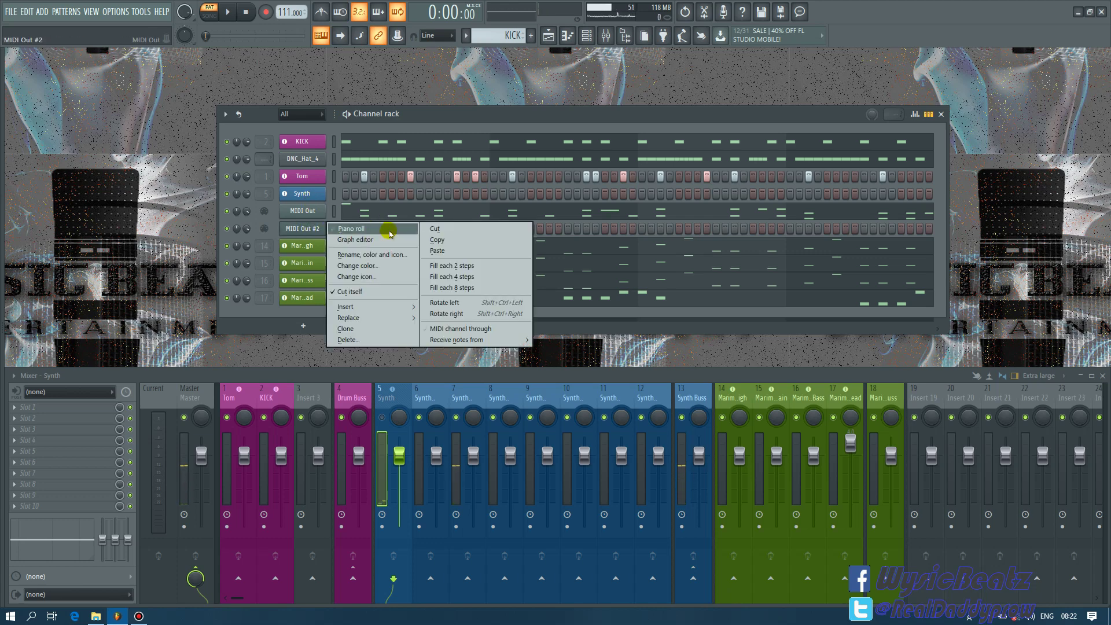
{"action": "left_click", "coordinate": [386, 229]}
{"action": "key", "text": "space"}
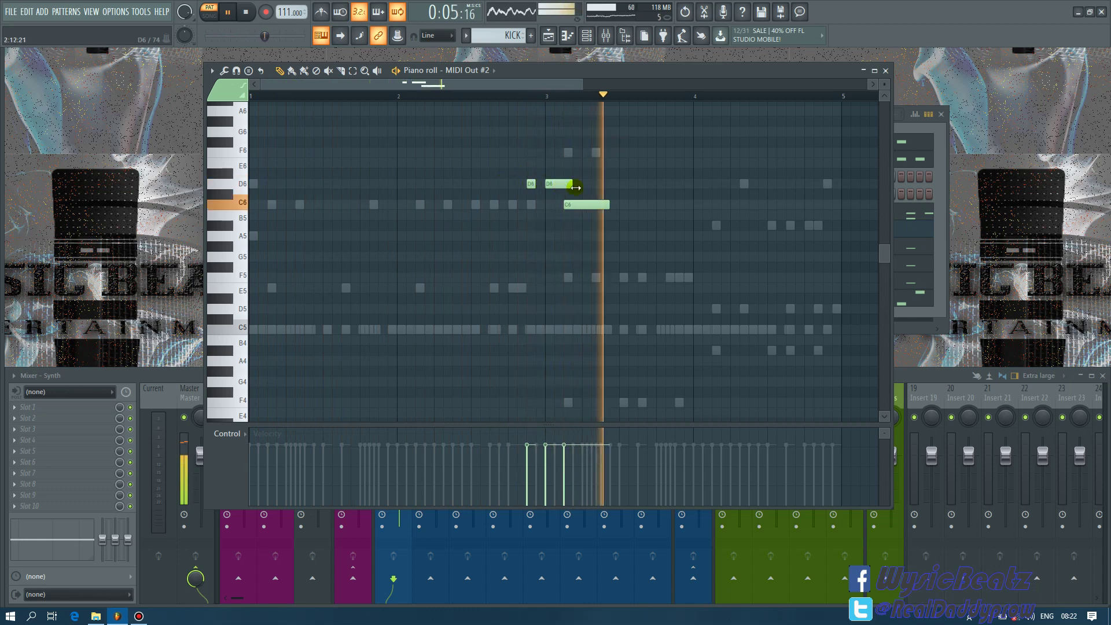
{"action": "key", "text": "space"}
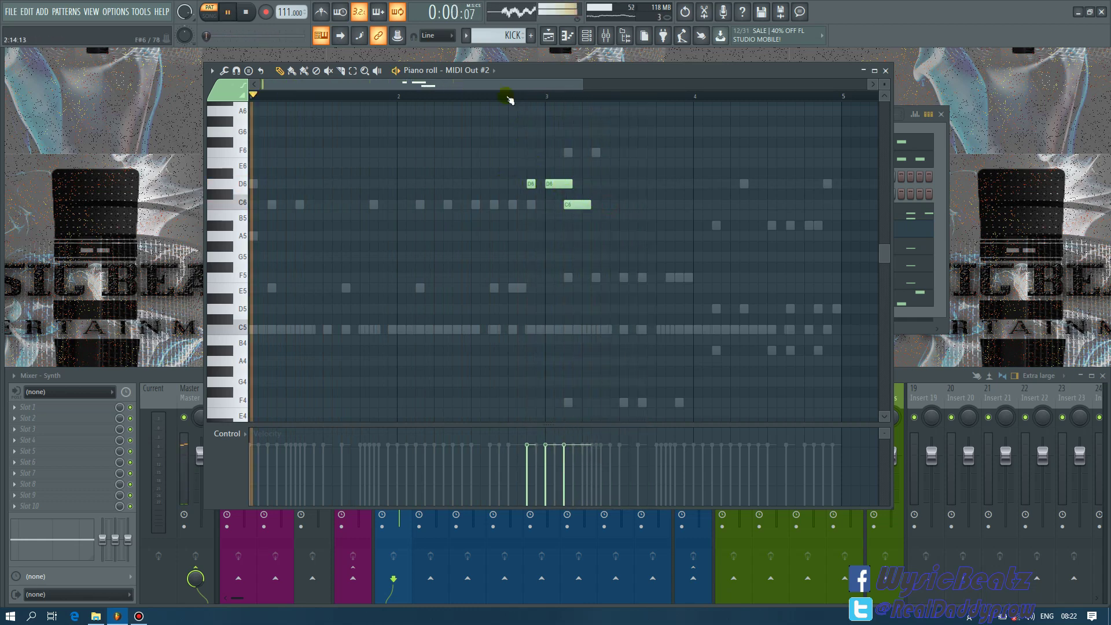
- Playing from late bar 2, replace its D6 with a three-step C6 and lengthen the C6 in bar 3 to four steps
{"action": "left_click", "coordinate": [509, 96]}
{"action": "left_click", "coordinate": [528, 184]}
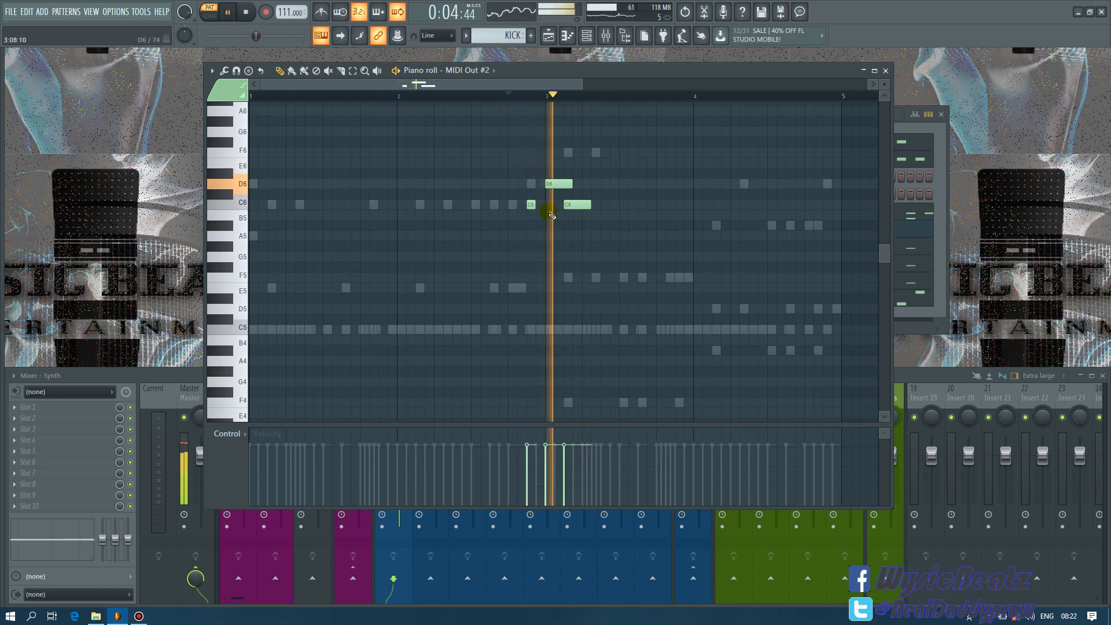
{"action": "left_click", "coordinate": [531, 204]}
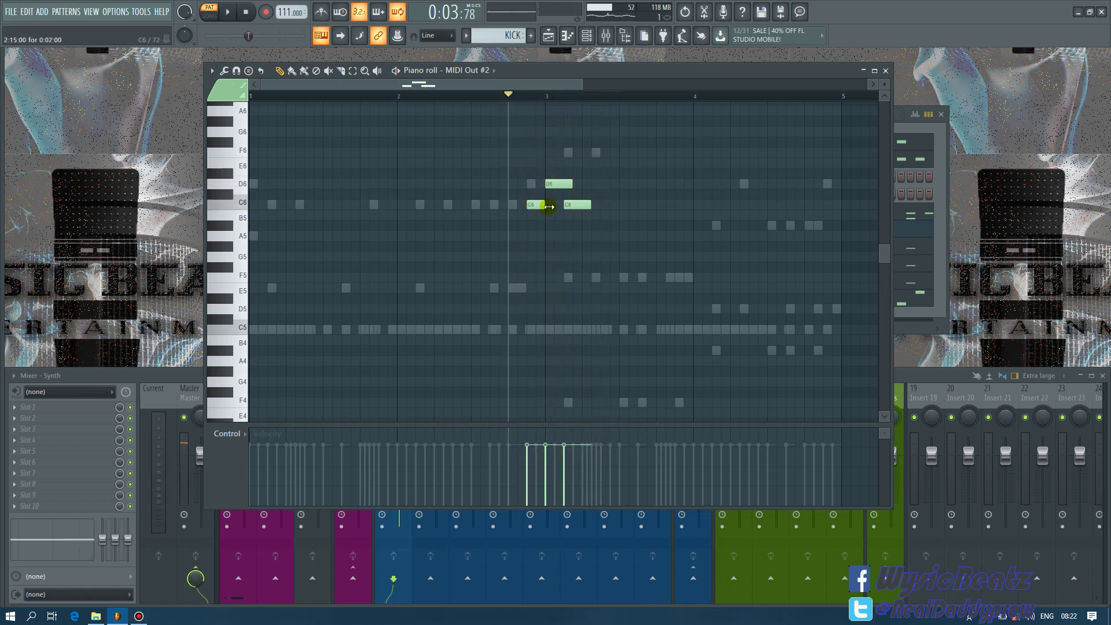
{"action": "key", "text": "space"}
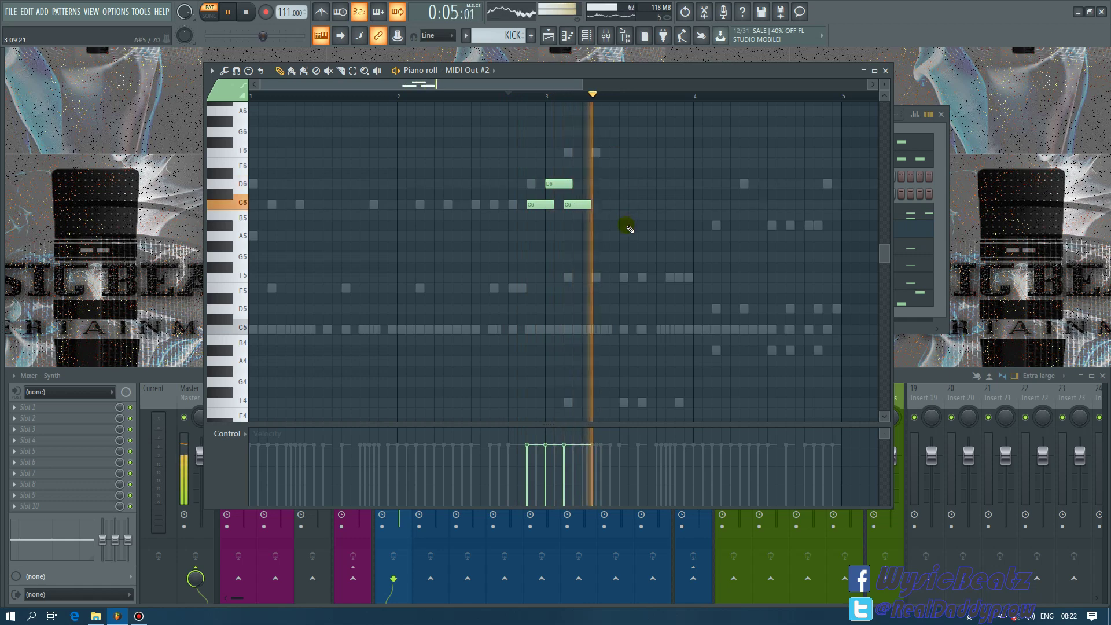
{"action": "key", "text": "space"}
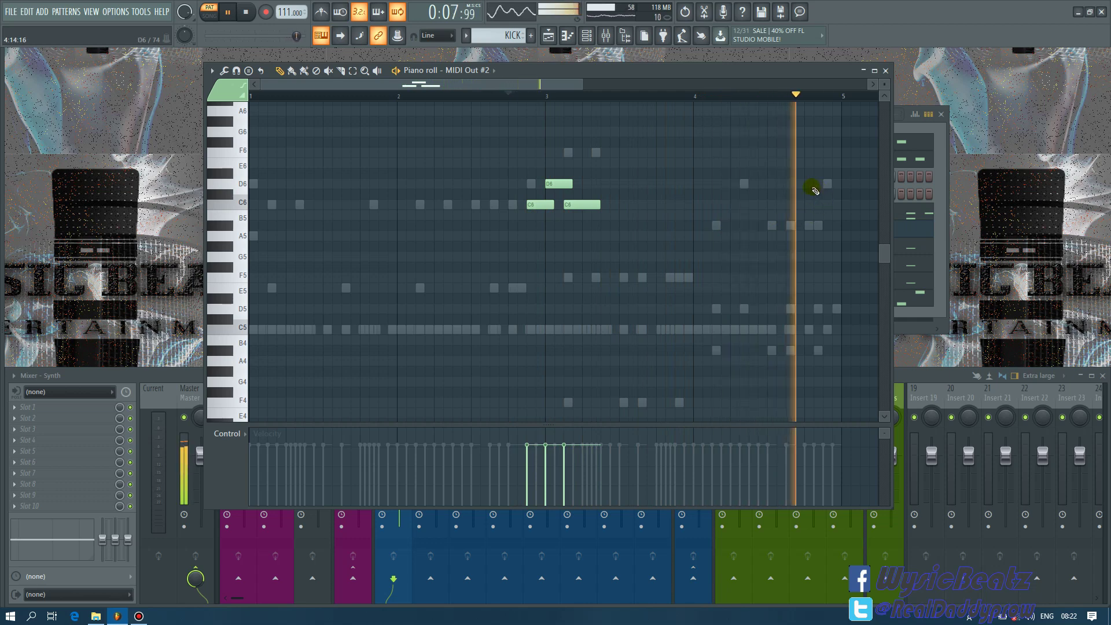
{"action": "key", "text": "space"}
- Add D6 on step 15 of bar 4, D6 on step 1 and C6 on step 3 of bar 1, and play the pattern
{"action": "left_click", "coordinate": [827, 183]}
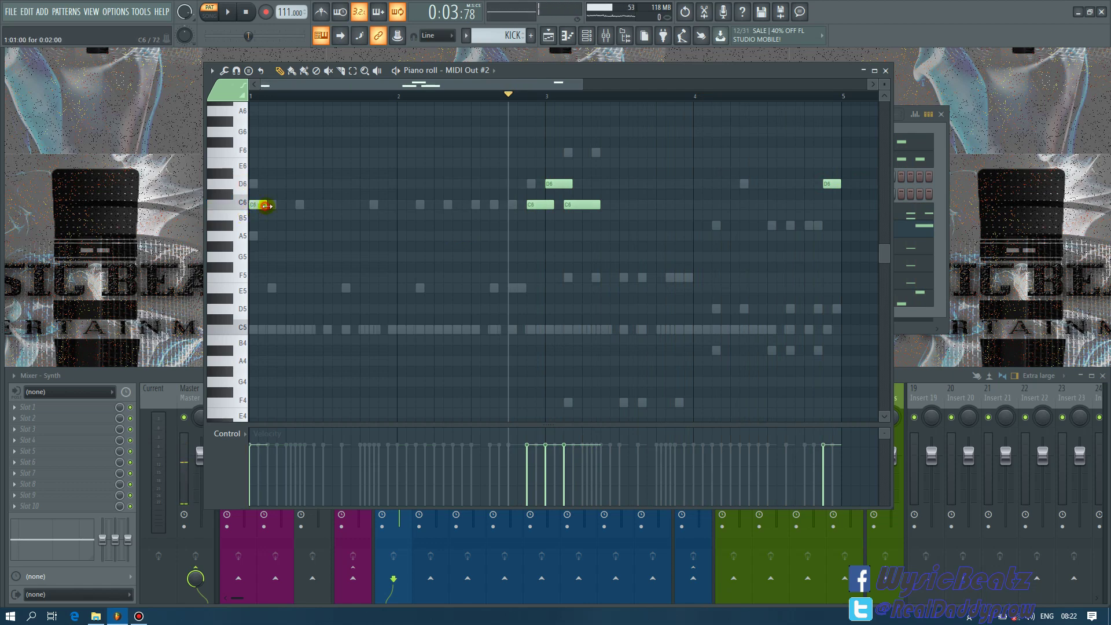
{"action": "key", "text": "space"}
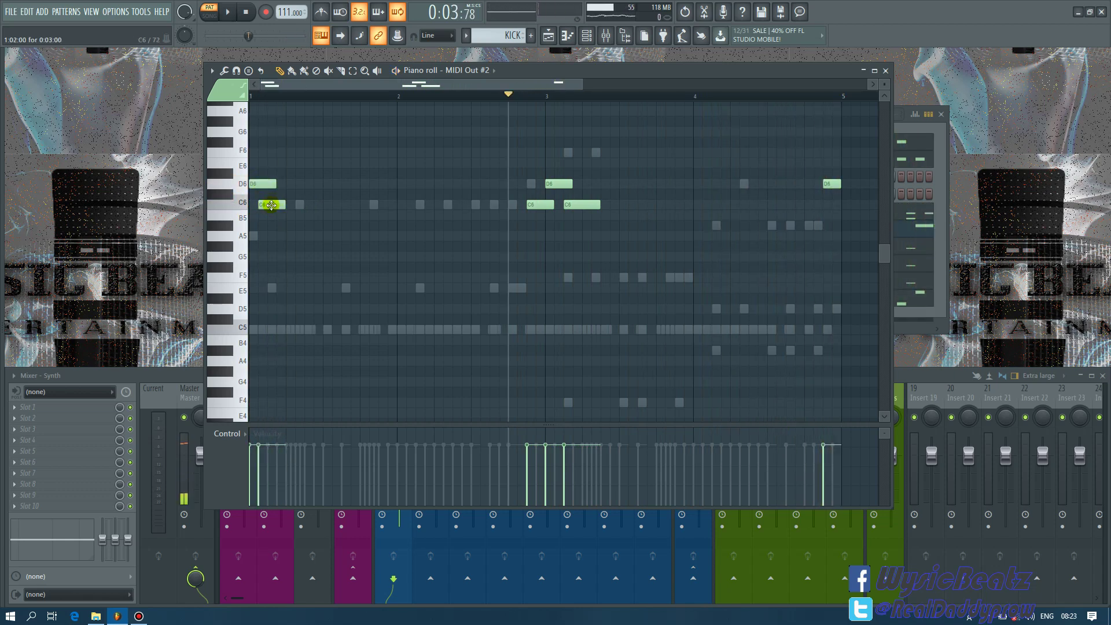
{"action": "key", "text": "space"}
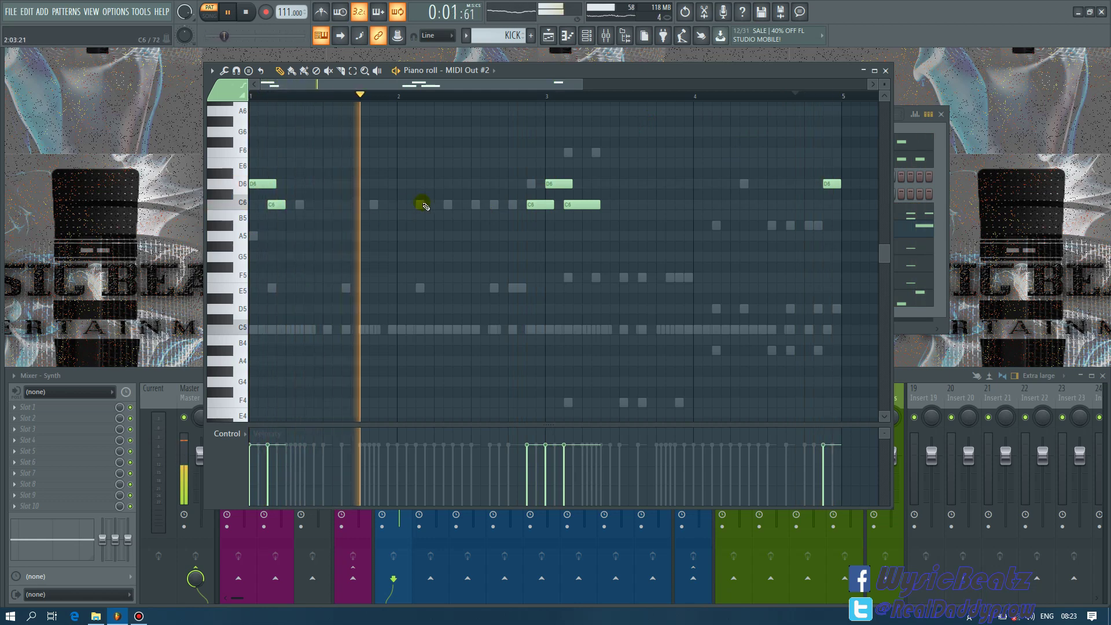
- Transpose all MIDI Out #2 notes down one octave during playback and close the piano roll
{"action": "key", "text": "ctrl+Down"}
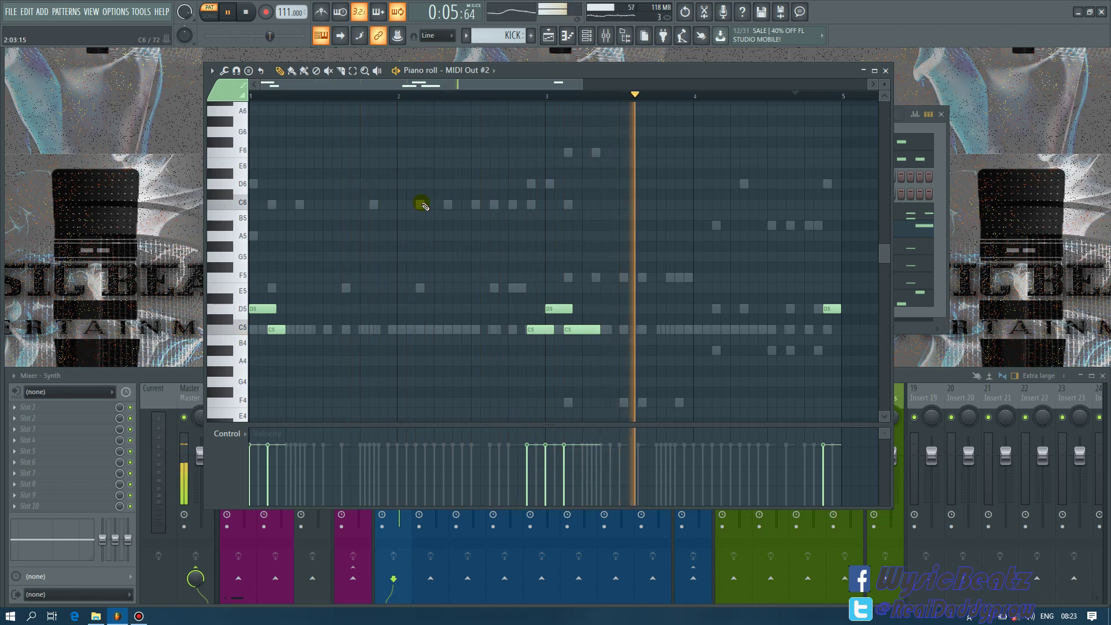
{"action": "left_click", "coordinate": [886, 70]}
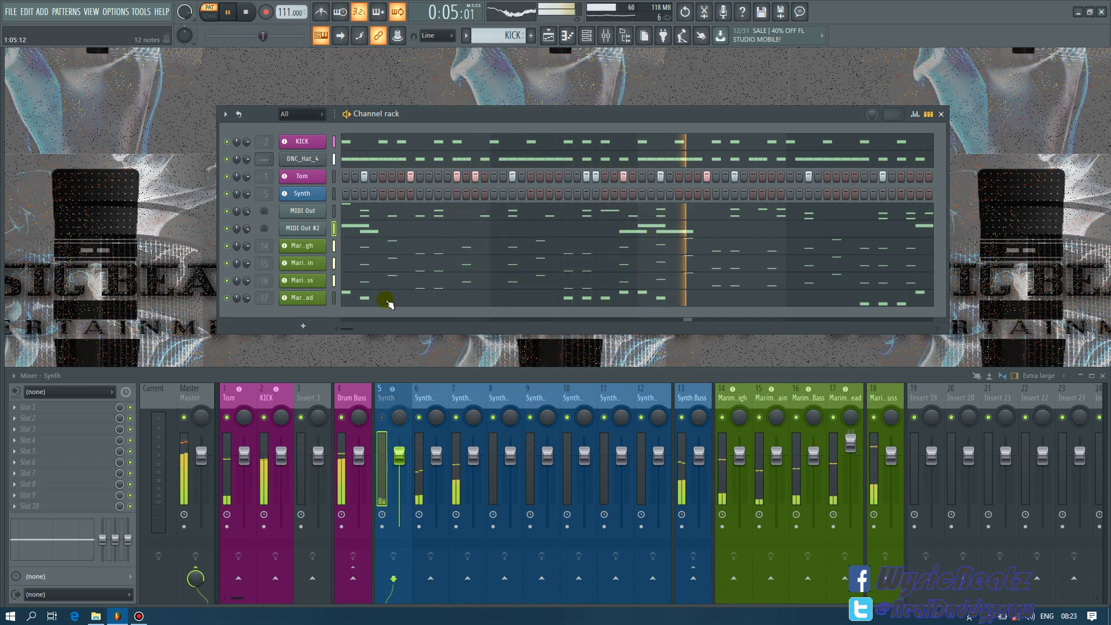
- Stop playback and add a new channel with the LegacyCell synth
{"action": "left_click", "coordinate": [304, 325]}
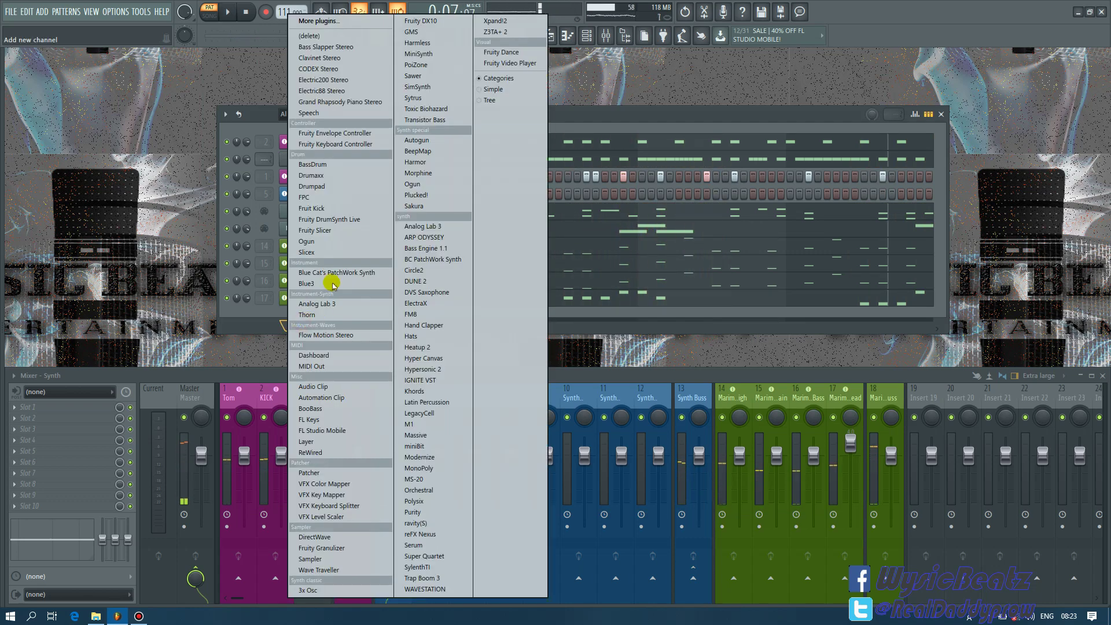
{"action": "left_click", "coordinate": [261, 315]}
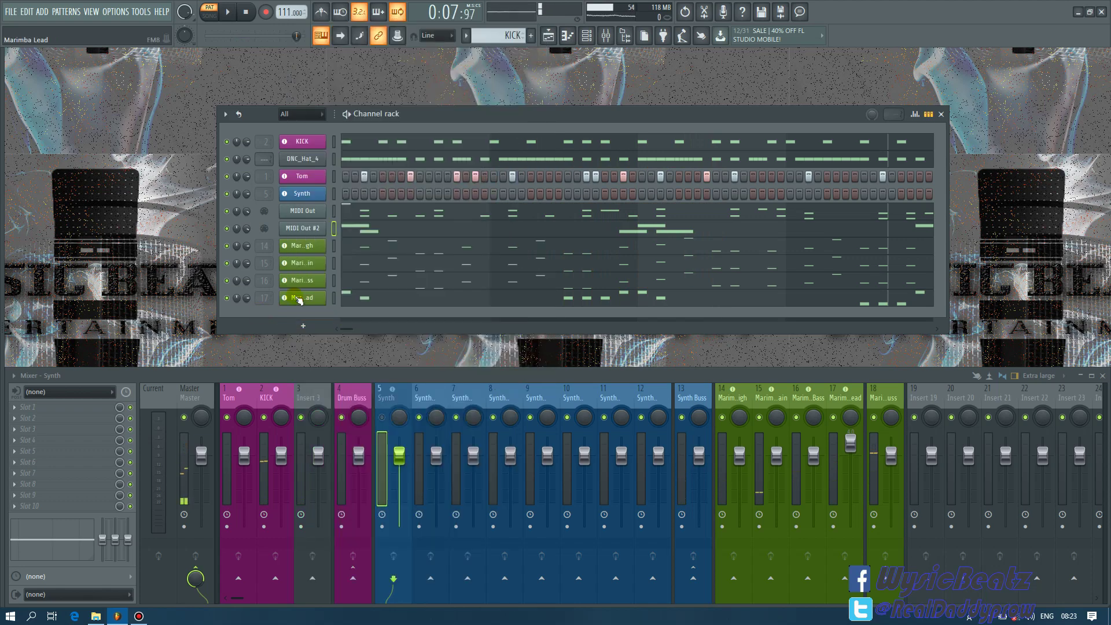
{"action": "left_click", "coordinate": [304, 325]}
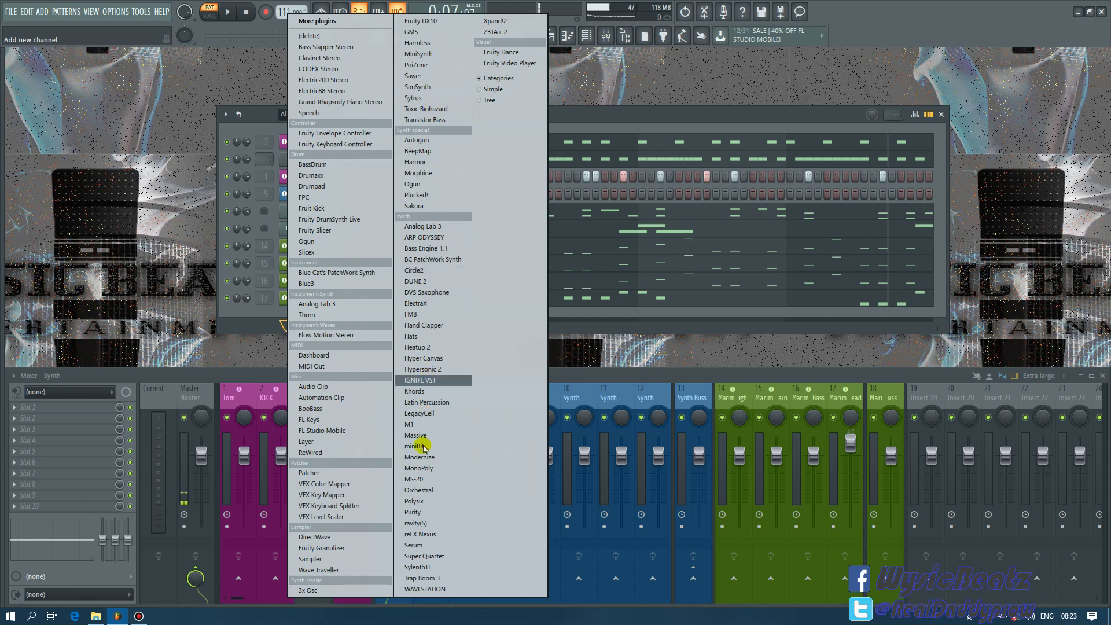
{"action": "left_click", "coordinate": [426, 413]}
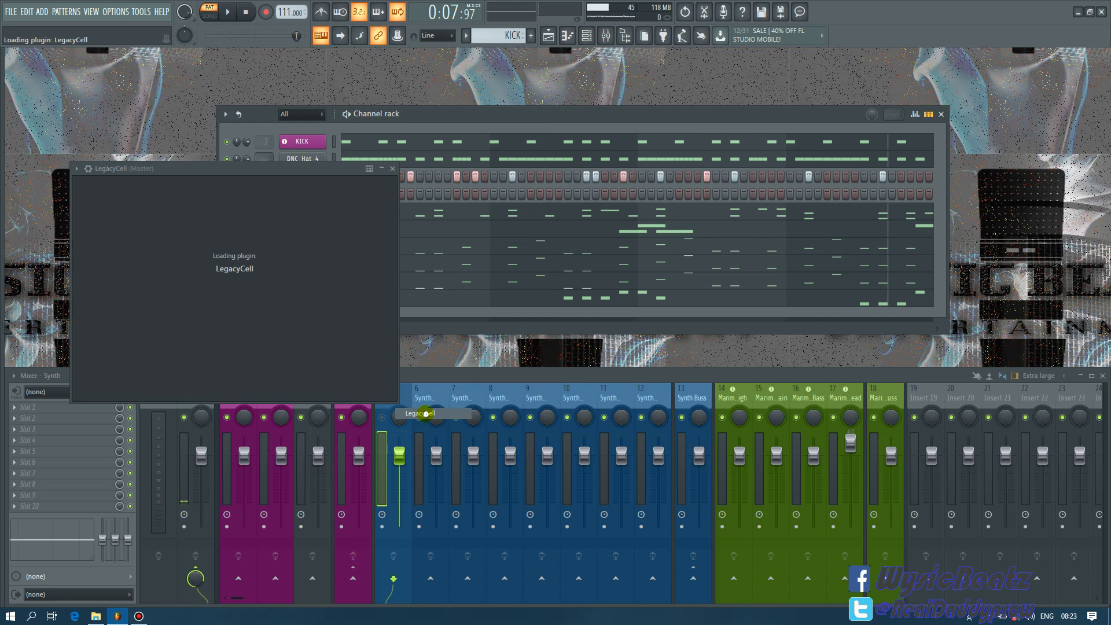
- Hide the mixer and move the channel rack and LegacyCell windows apart so both are accessible
{"action": "left_click", "coordinate": [605, 36]}
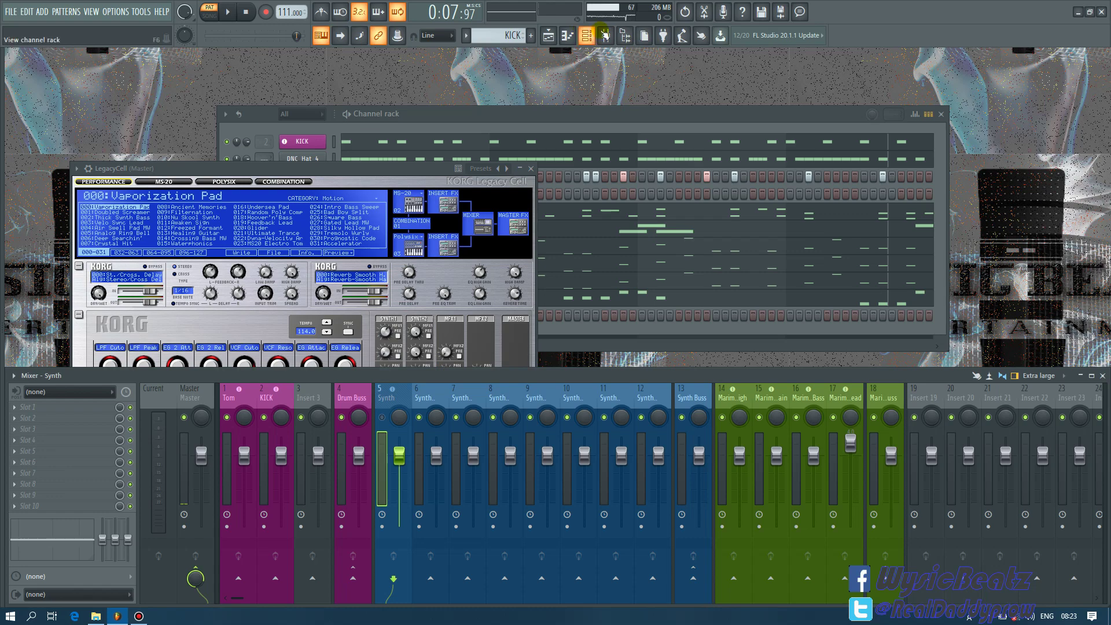
{"action": "left_click", "coordinate": [604, 35]}
{"action": "left_click_drag", "start_coordinate": [605, 108], "coordinate": [765, 52]}
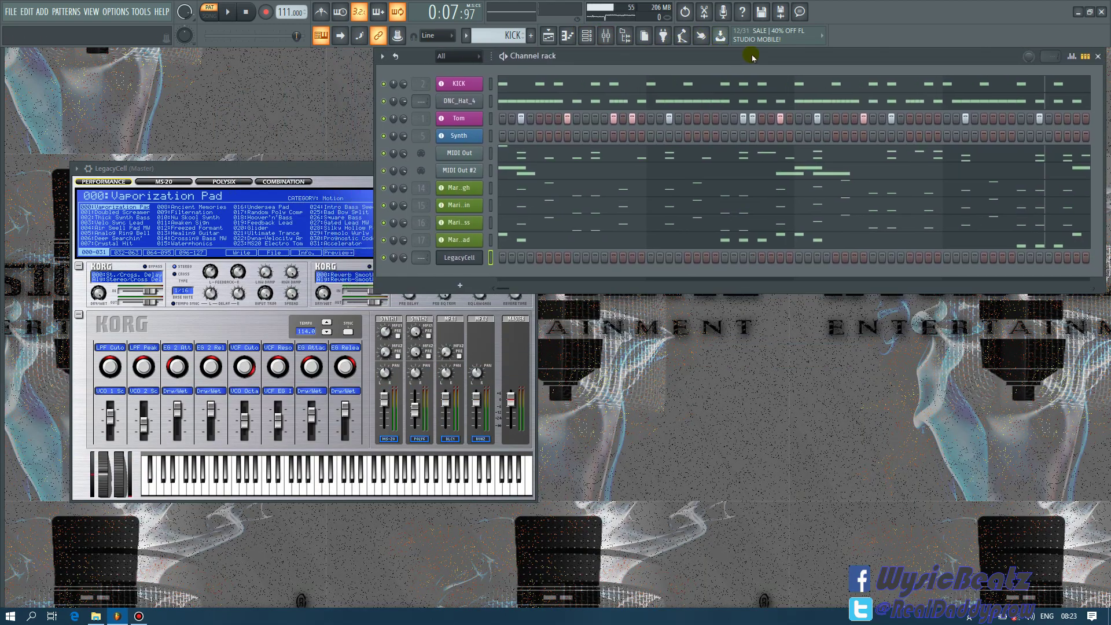
{"action": "left_click_drag", "start_coordinate": [343, 172], "coordinate": [426, 233]}
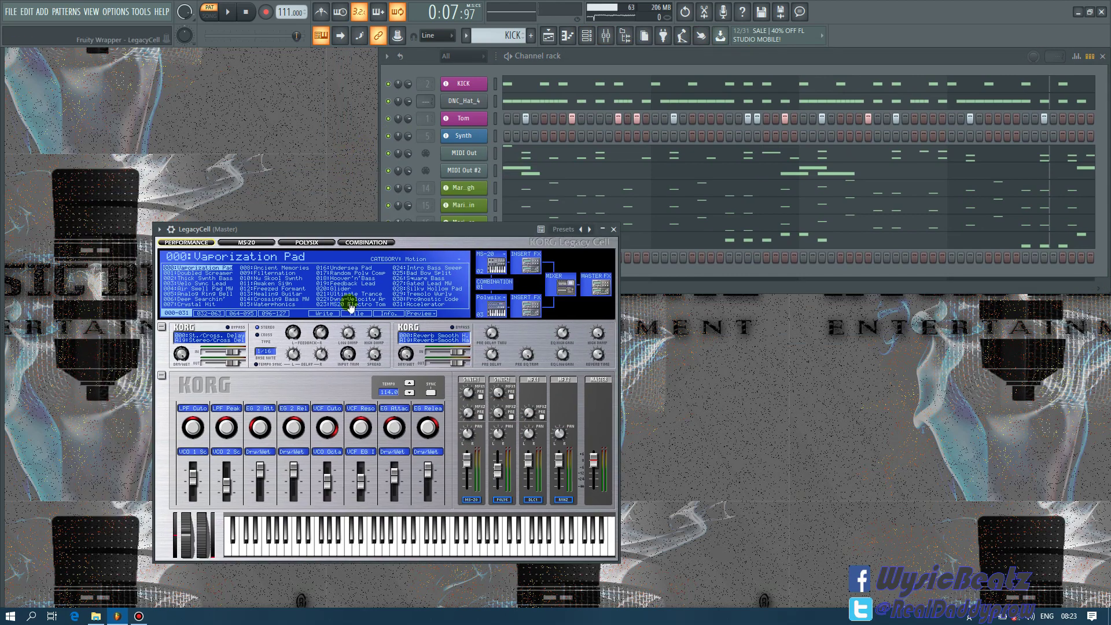
- Load the preset 045 3rd Perc Organ from LegacyCell's 032-063 performance bank and close the plugin window
{"action": "left_click", "coordinate": [216, 314]}
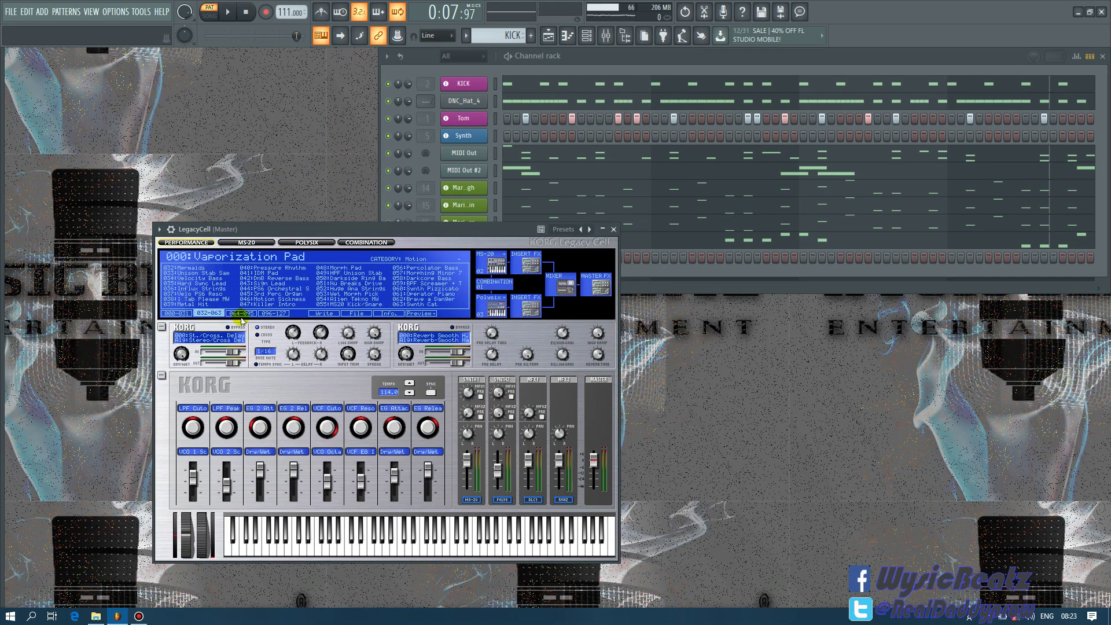
{"action": "left_click", "coordinate": [285, 294]}
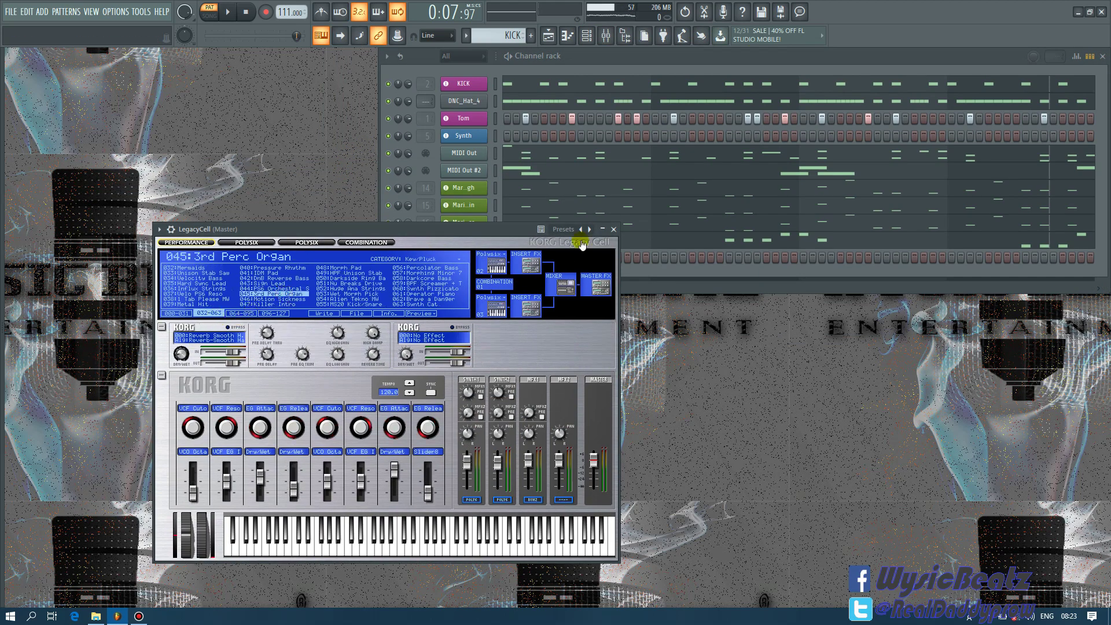
{"action": "left_click", "coordinate": [613, 229]}
- Open LegacyCell's piano roll and draw stacked E5 and C5 notes from step 11 of bar 1 to the end of the bar
{"action": "right_click", "coordinate": [475, 257]}
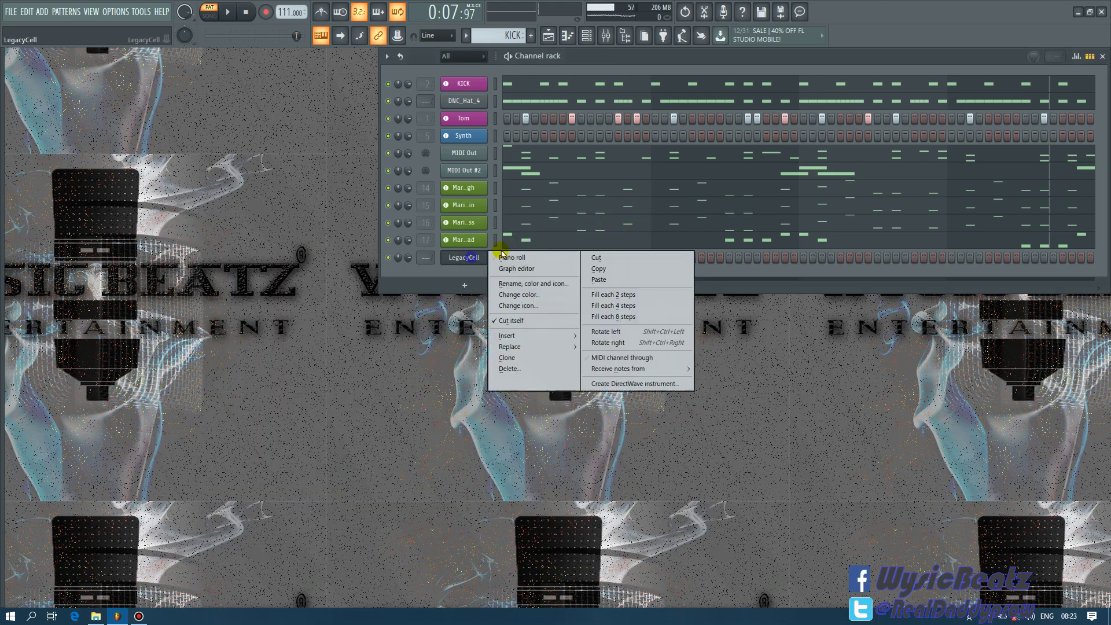
{"action": "left_click", "coordinate": [515, 257]}
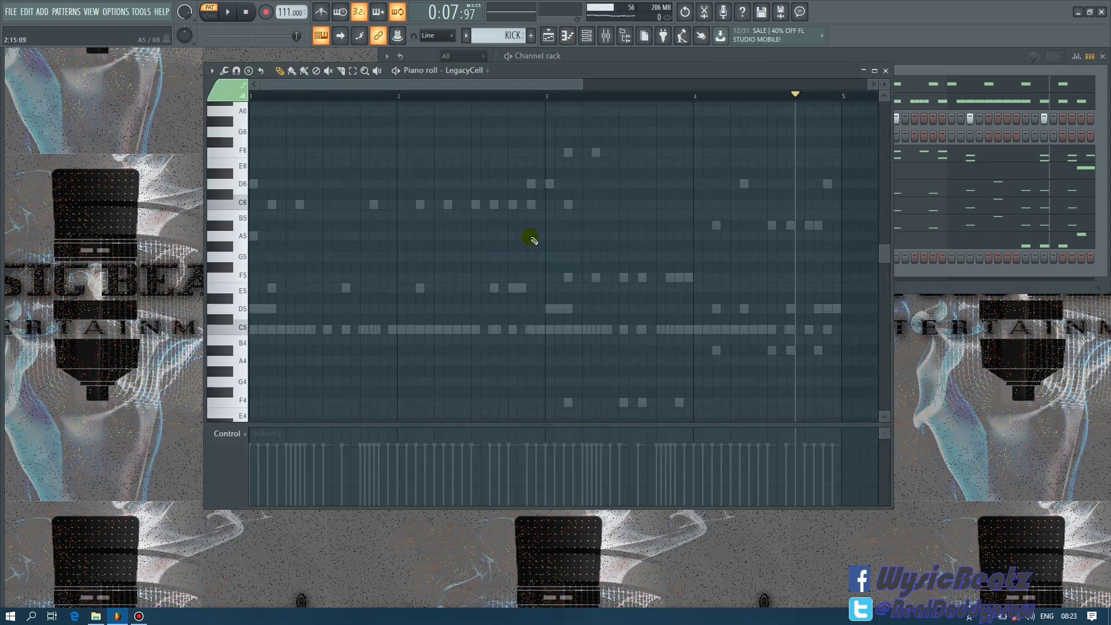
{"action": "key", "text": "space"}
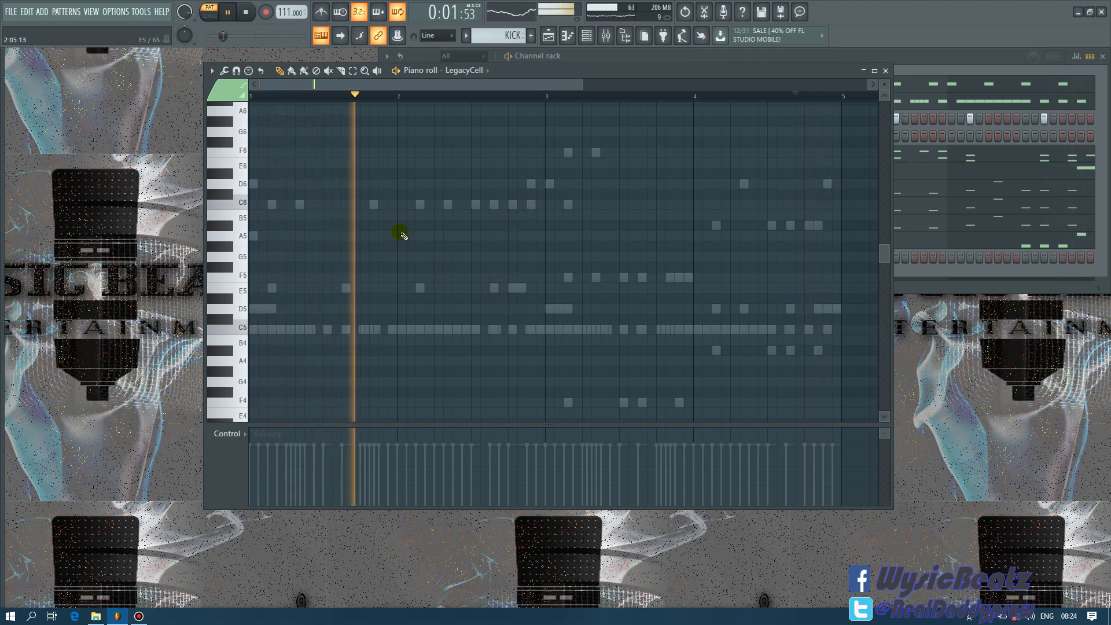
{"action": "key", "text": "space"}
{"action": "scroll", "coordinate": [358, 208], "scroll_direction": "down", "scroll_amount": 3}
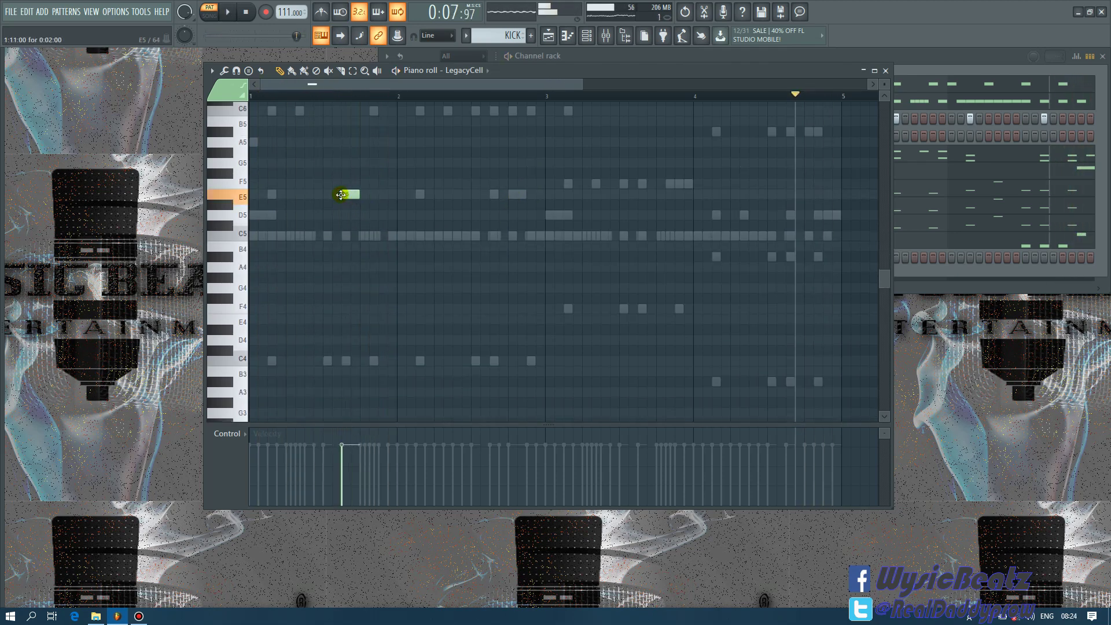
{"action": "key", "text": "space"}
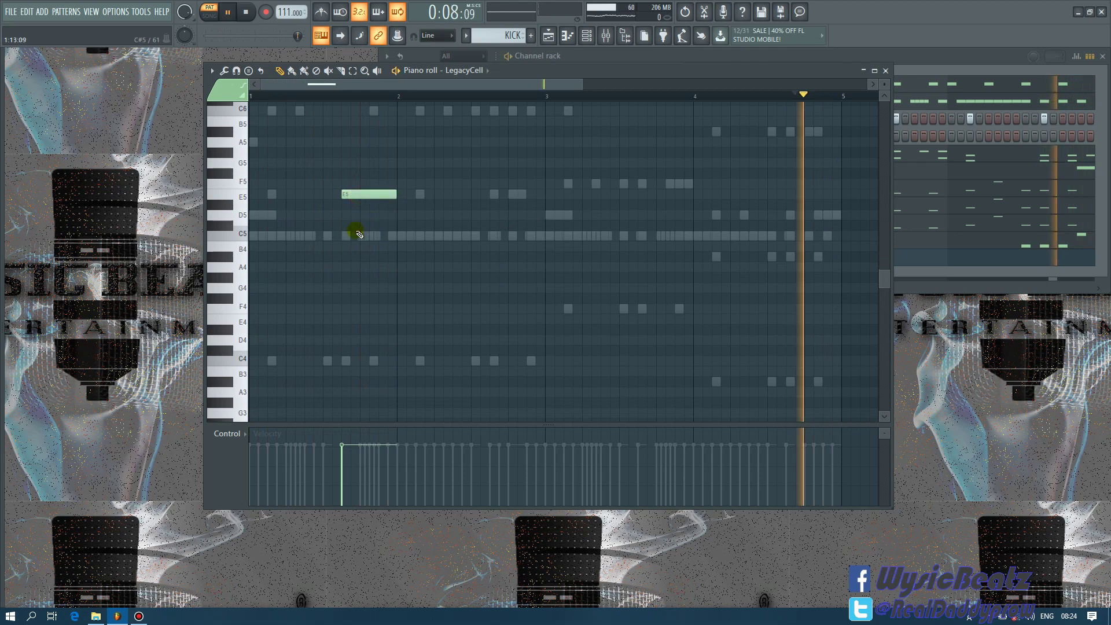
{"action": "left_click", "coordinate": [342, 236]}
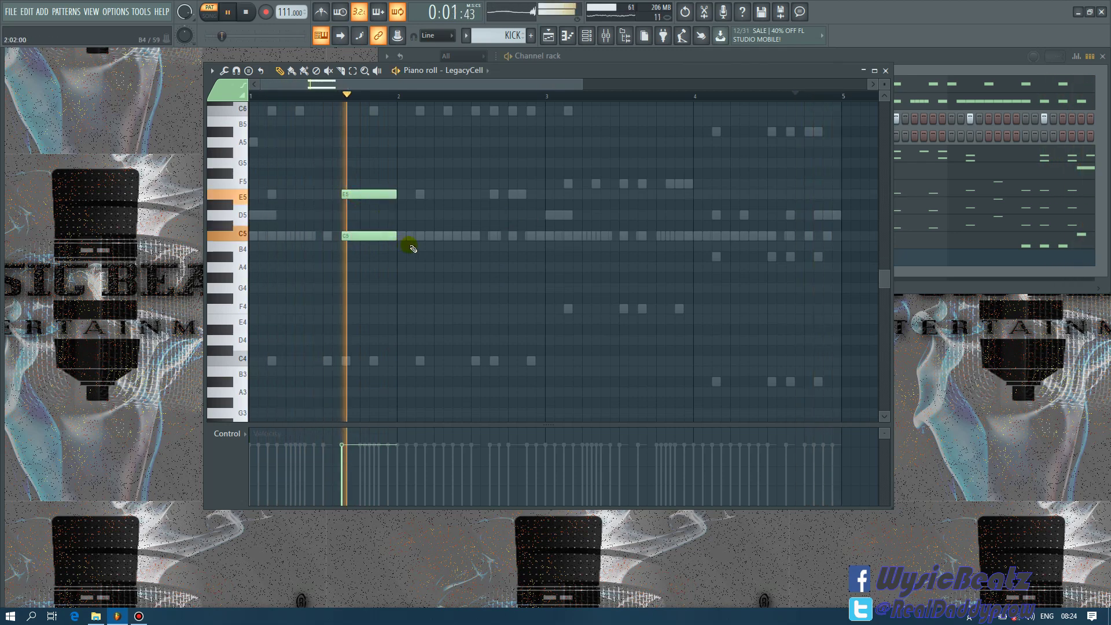
- Shorten the E5 and C5 notes to one step each, placing E5 on step 8 and C5 on step 9 of bar 1
{"action": "key", "text": "space"}
{"action": "left_click_drag", "start_coordinate": [397, 238], "coordinate": [359, 241]}
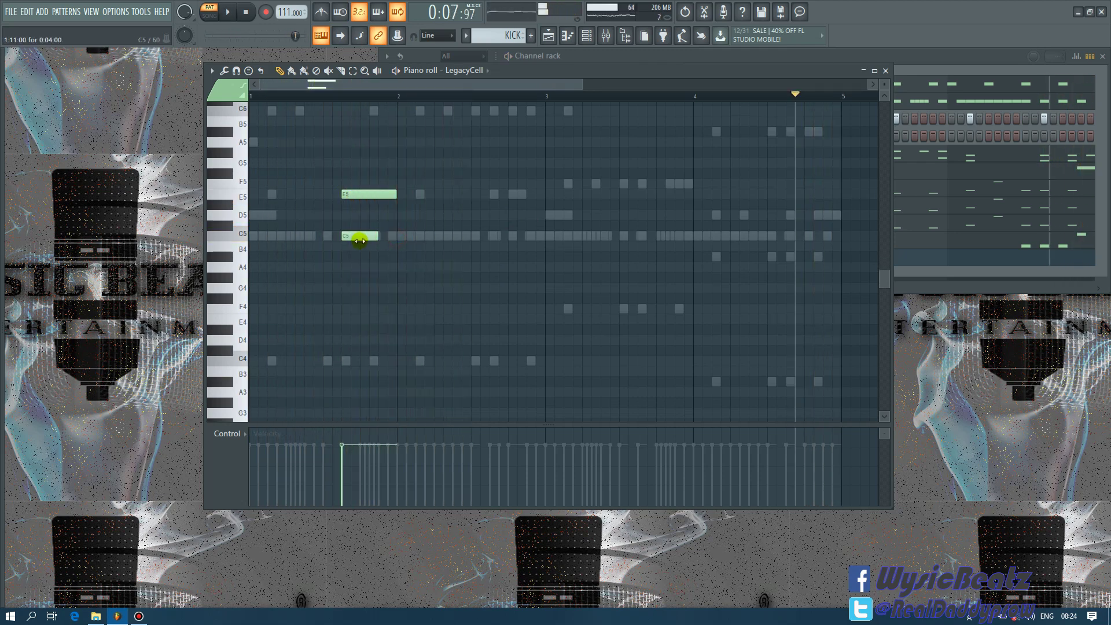
{"action": "key", "text": "space"}
{"action": "left_click_drag", "start_coordinate": [393, 197], "coordinate": [360, 197]}
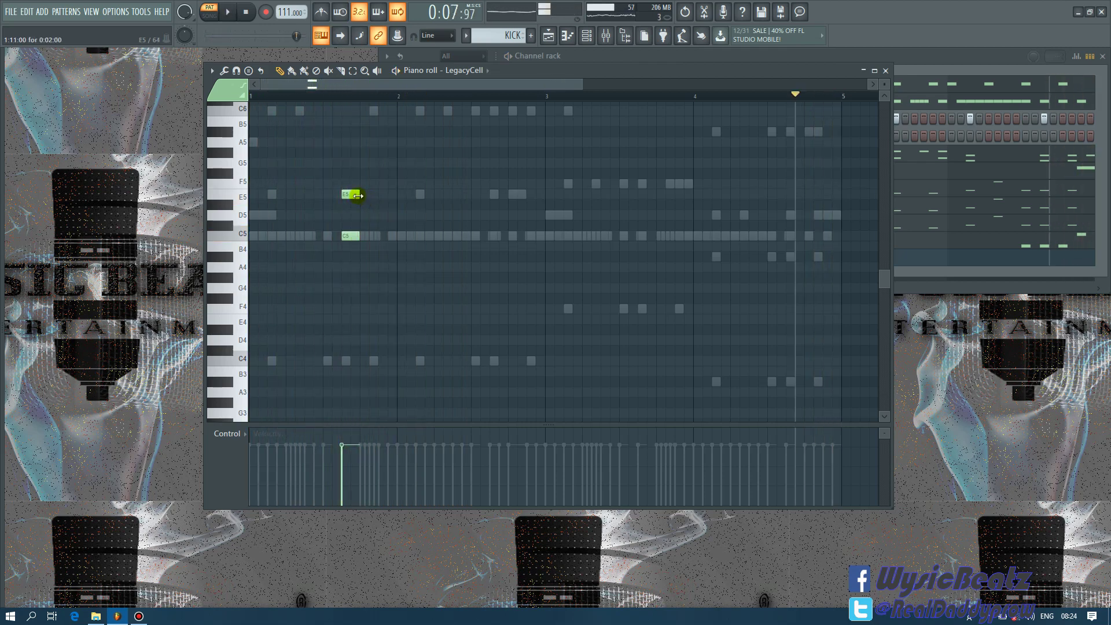
{"action": "left_click", "coordinate": [356, 194]}
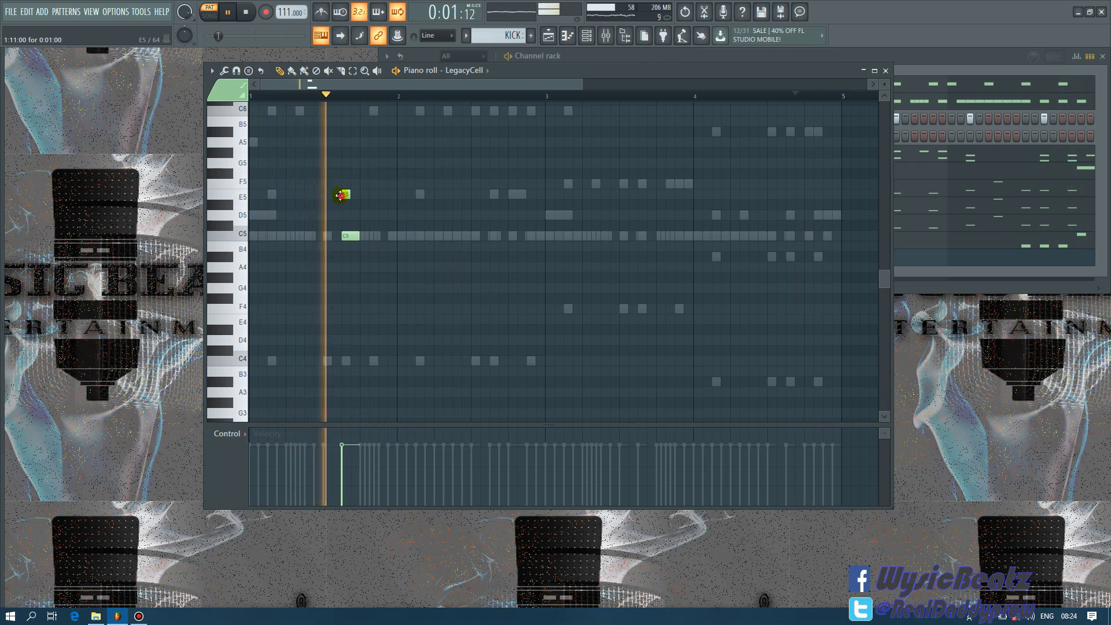
{"action": "key", "text": "space"}
{"action": "left_click_drag", "start_coordinate": [347, 195], "coordinate": [321, 196]}
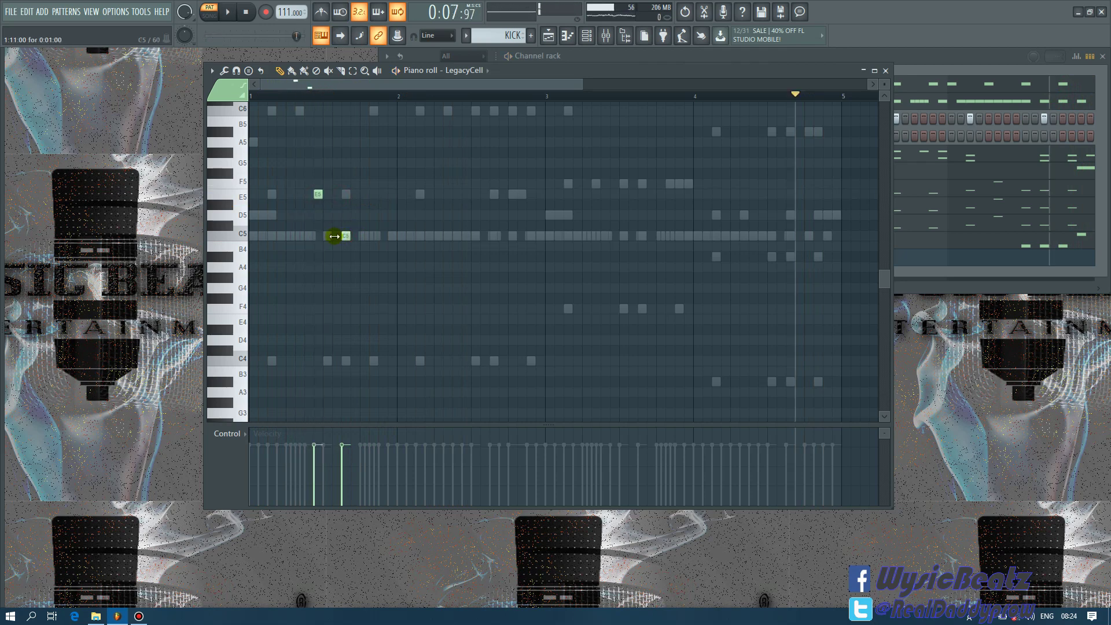
{"action": "key", "text": "space"}
{"action": "left_click_drag", "start_coordinate": [343, 236], "coordinate": [328, 236]}
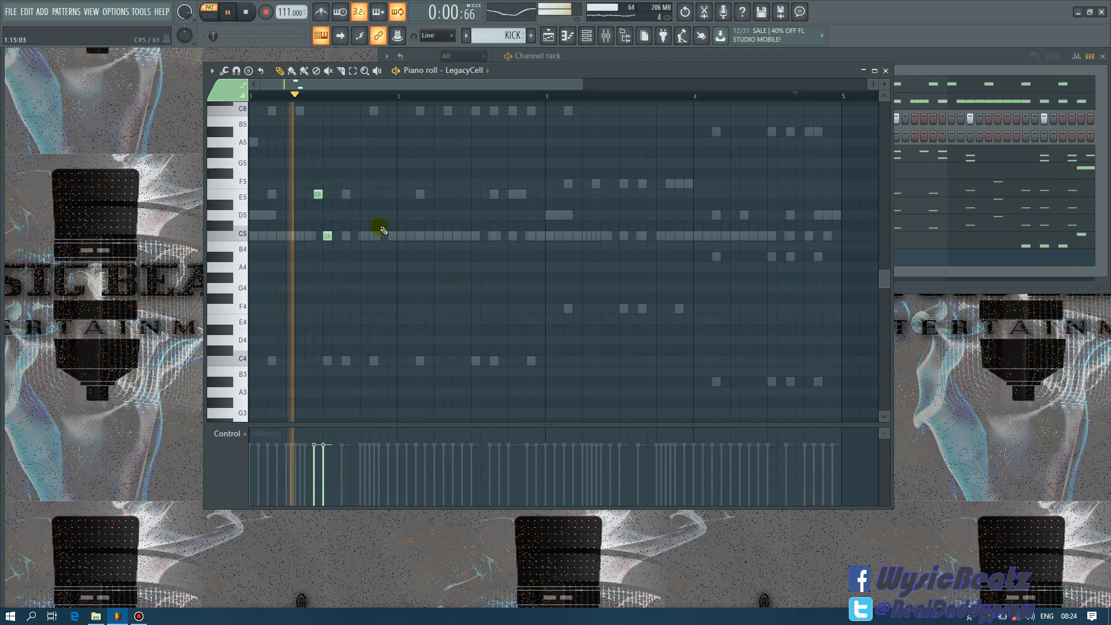
- Add four-step C5 notes on step 11 of bars 1 and 2 in the LegacyCell part
{"action": "left_click", "coordinate": [345, 235]}
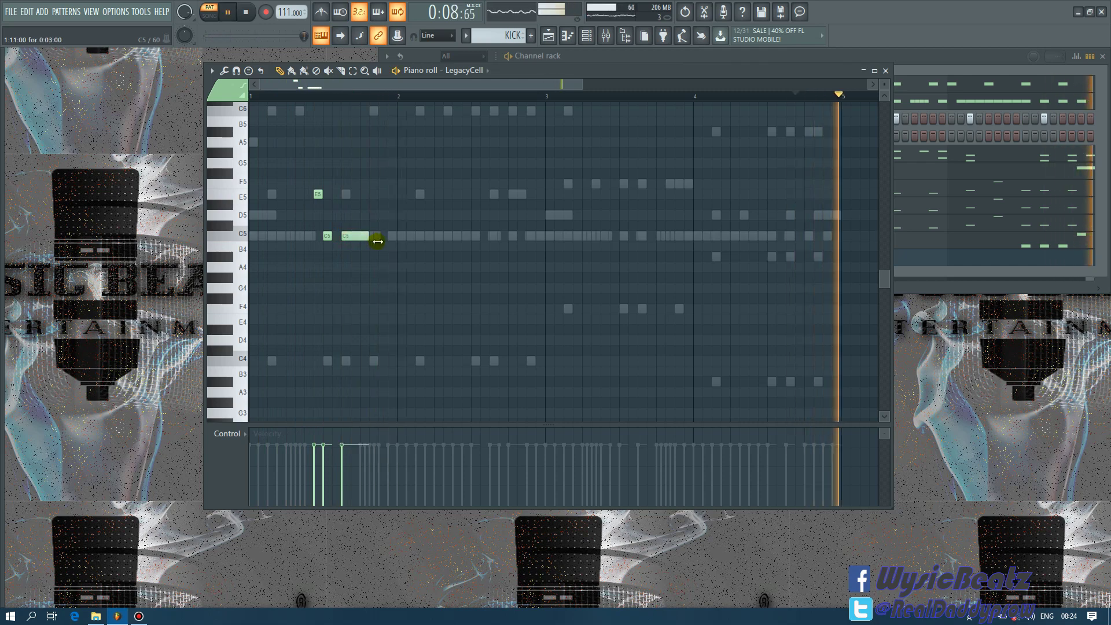
{"action": "left_click_drag", "start_coordinate": [377, 241], "coordinate": [385, 237]}
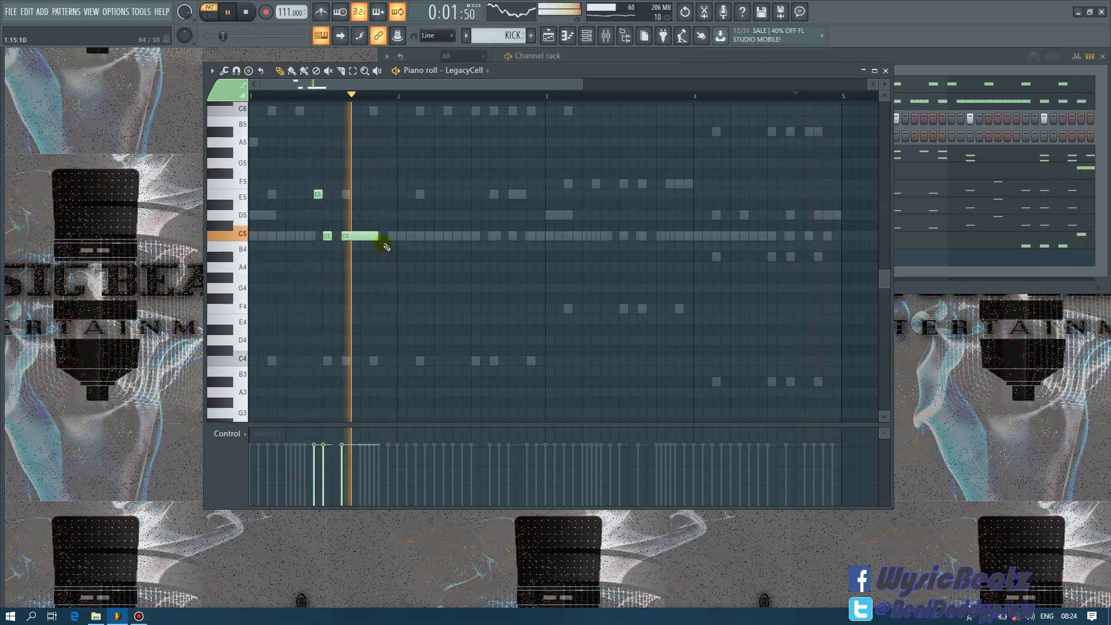
{"action": "left_click", "coordinate": [492, 235]}
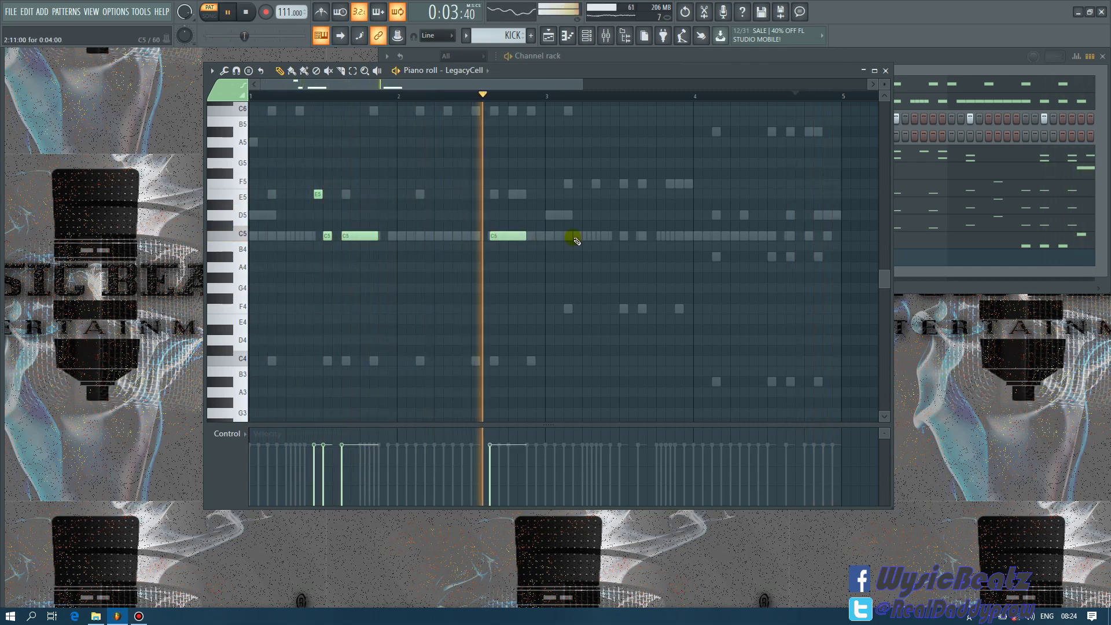
- Add one-step F5 and C5 notes on steps 8 and 9 of bar 3, plus four-step notes on step 11: C5 in bar 3, A#4 in bar 4
{"action": "left_click", "coordinate": [613, 184]}
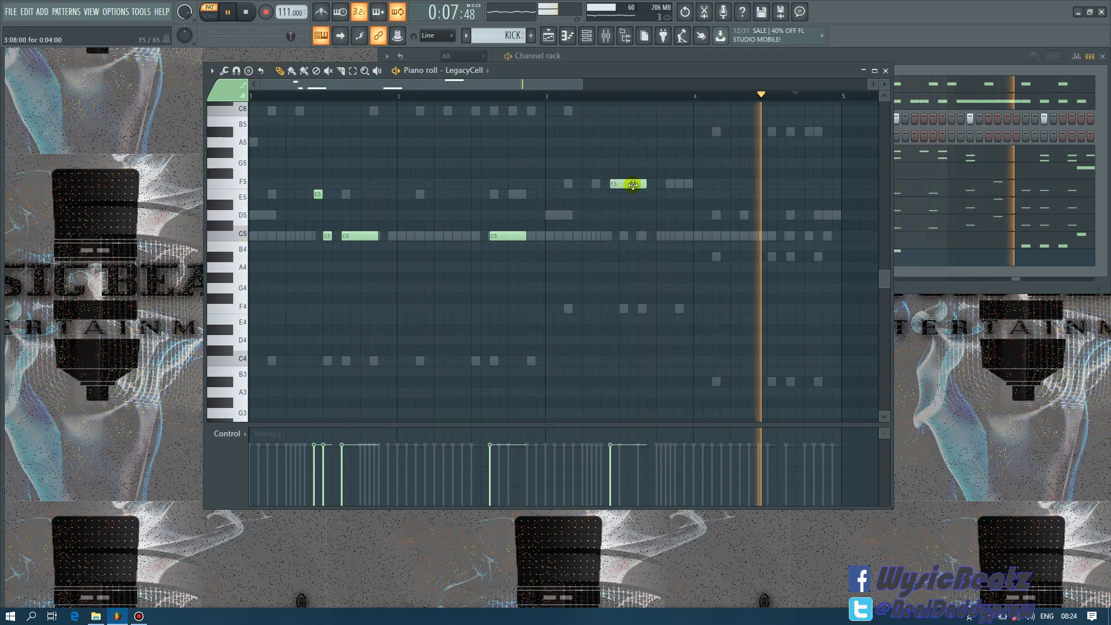
{"action": "left_click_drag", "start_coordinate": [645, 185], "coordinate": [619, 185]}
{"action": "left_click", "coordinate": [623, 235]}
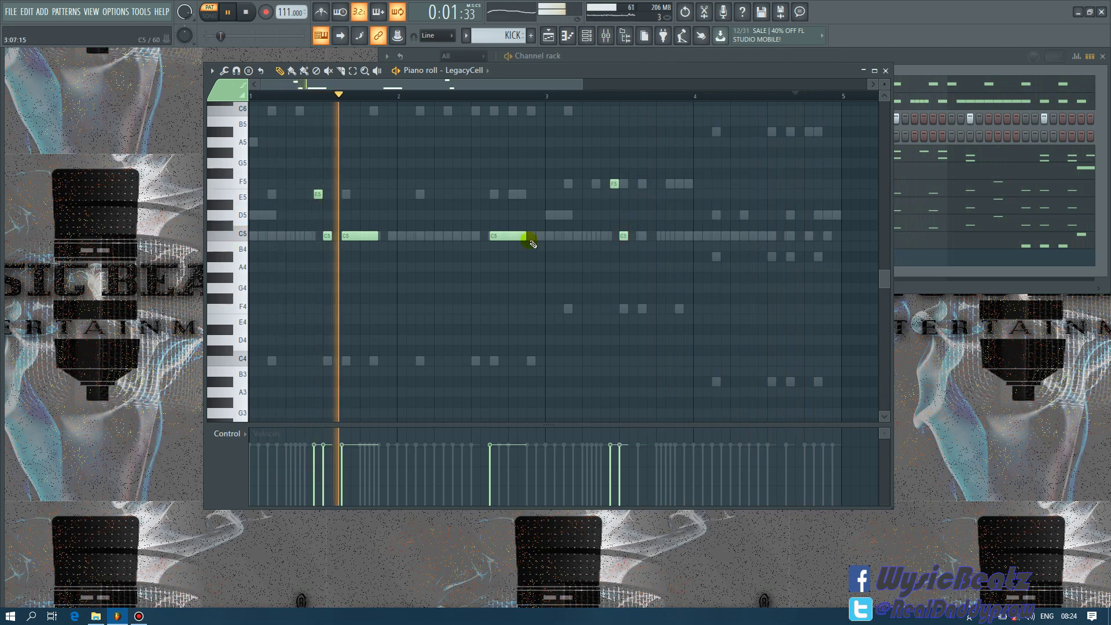
{"action": "left_click", "coordinate": [640, 235]}
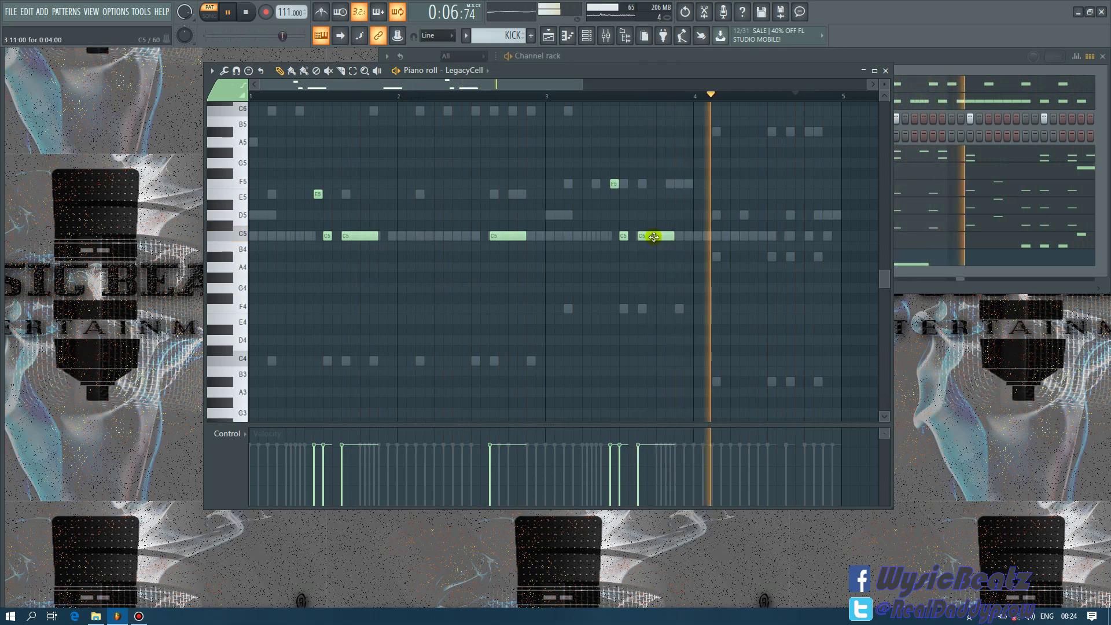
{"action": "key", "text": "space"}
{"action": "left_click_drag", "start_coordinate": [657, 236], "coordinate": [650, 314]}
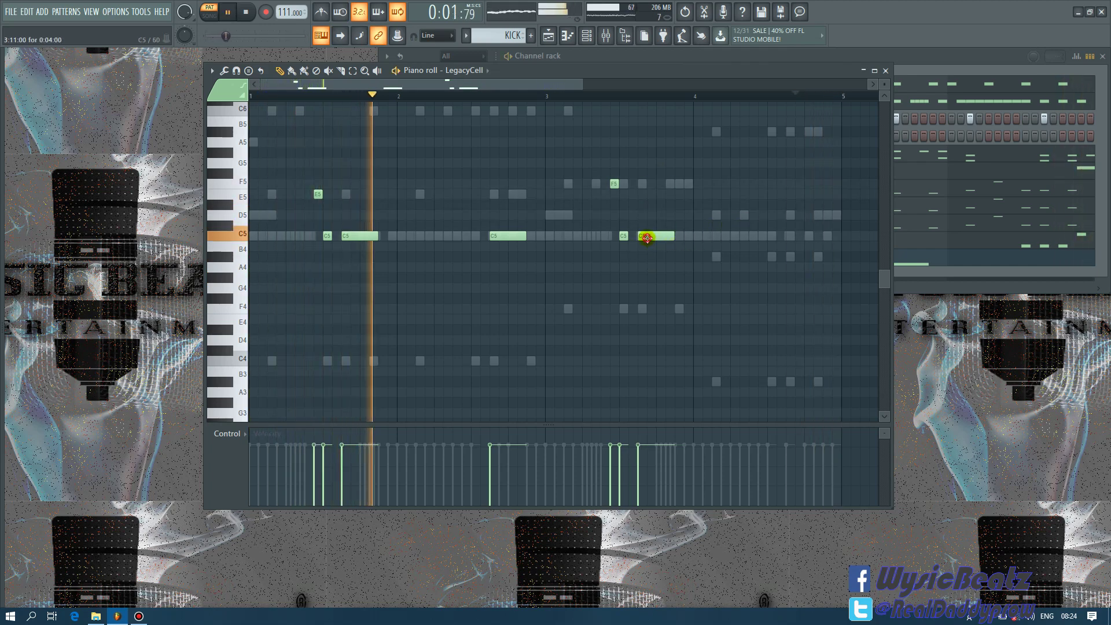
{"action": "left_click", "coordinate": [787, 256]}
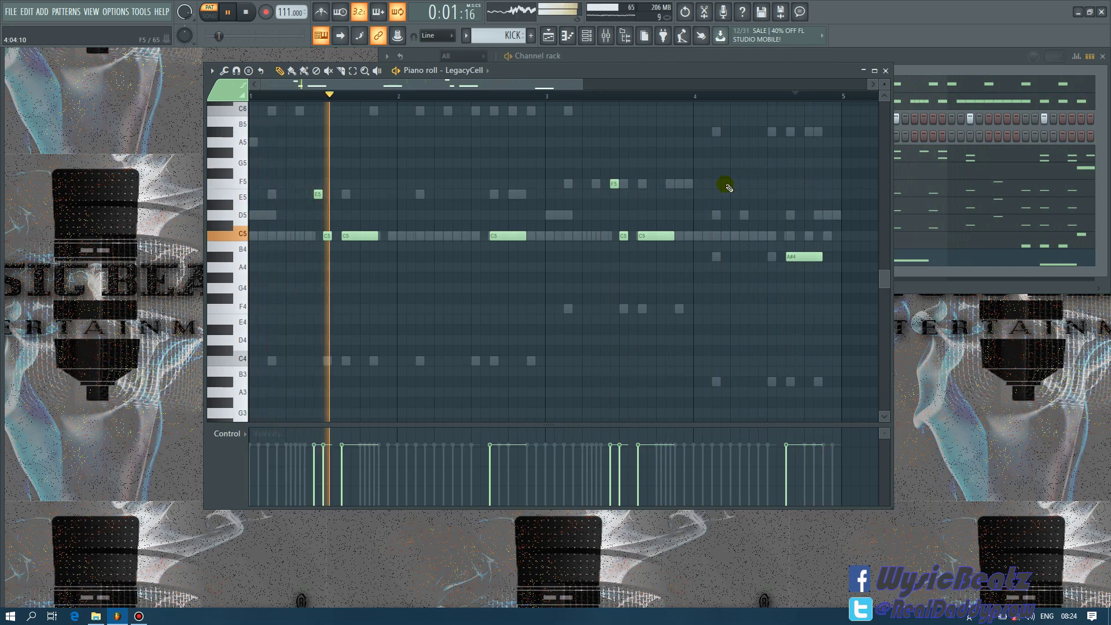
- Try all LegacyCell notes one octave higher during playback and return them to their original octave
{"action": "key", "text": "ctrl+Up"}
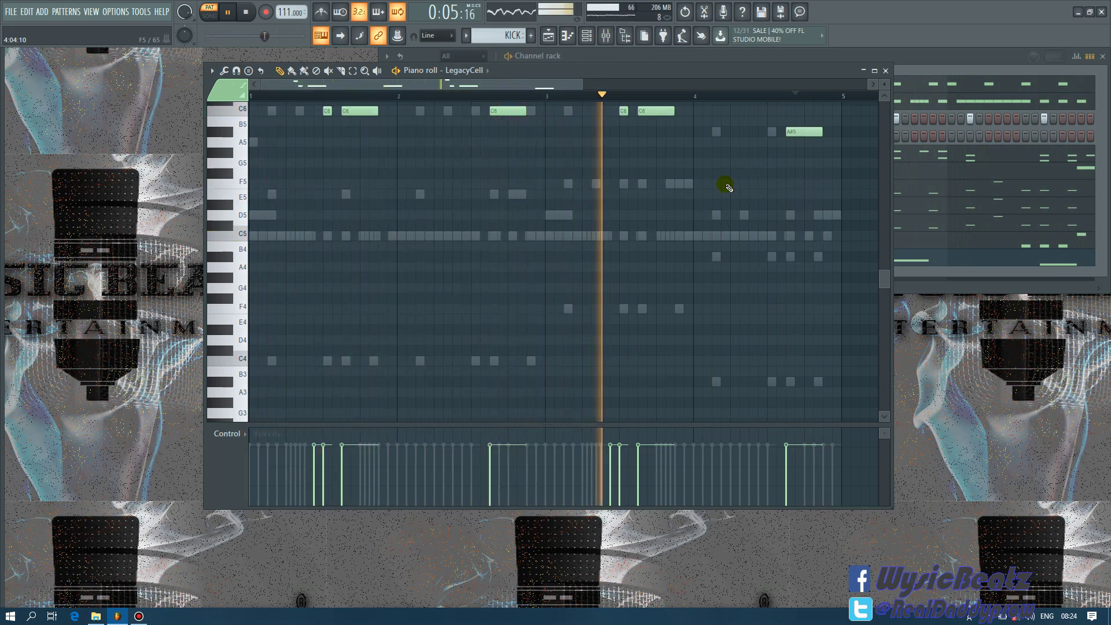
{"action": "key", "text": "ctrl+Down"}
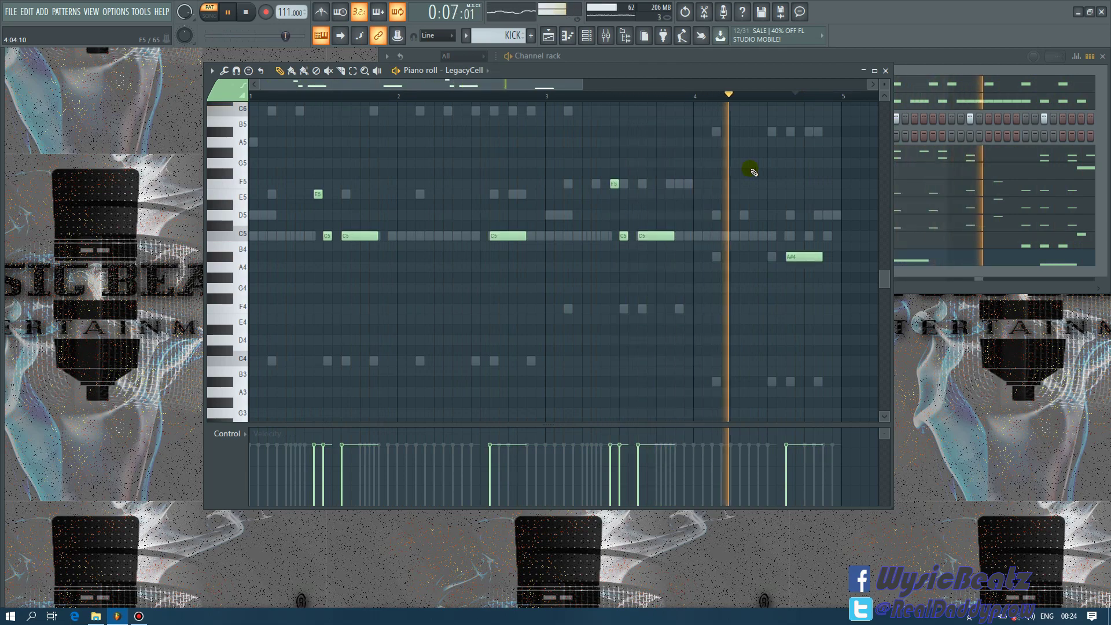
- Close the piano roll, raise the volume level adjustment in LegacyCell's channel settings to about 126%, and close the plugin window
{"action": "key", "text": "Escape"}
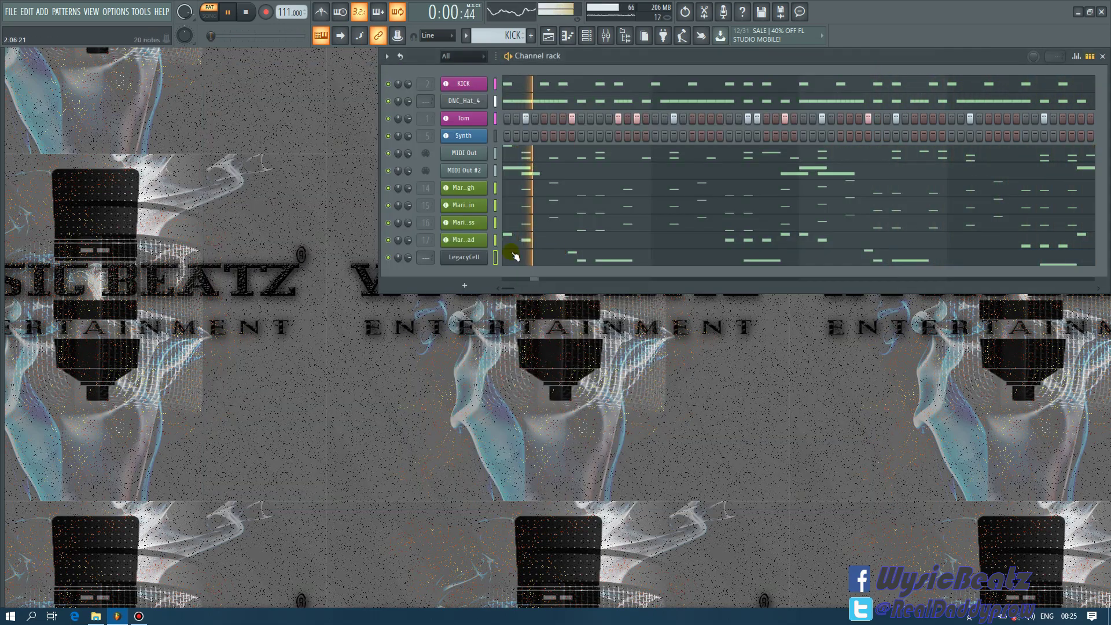
{"action": "left_click", "coordinate": [472, 261]}
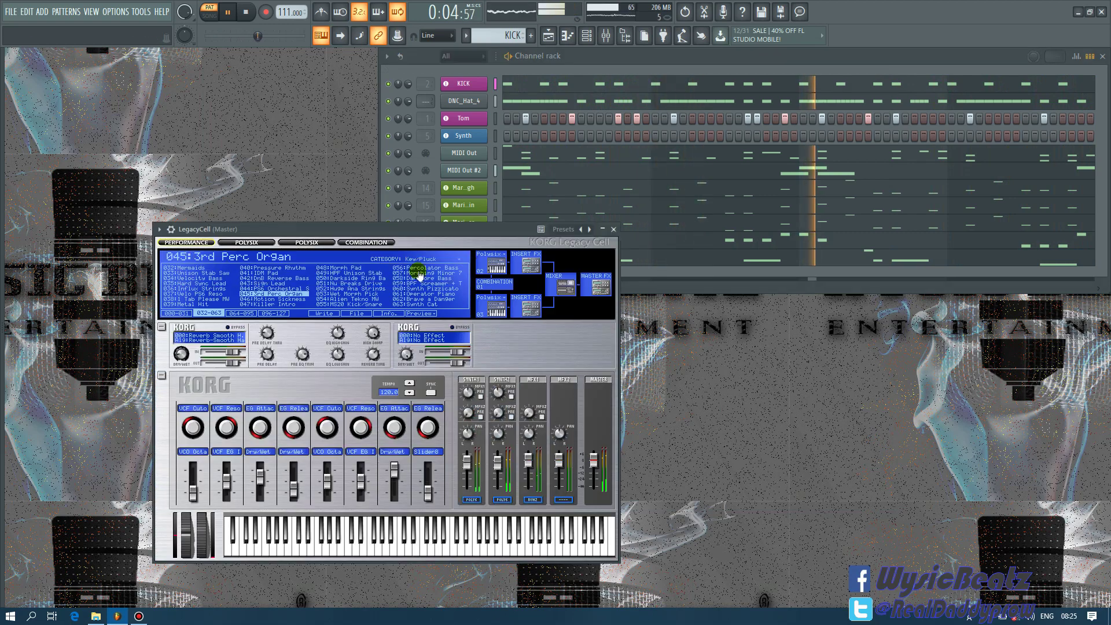
{"action": "left_click", "coordinate": [173, 230]}
{"action": "left_click", "coordinate": [193, 250]}
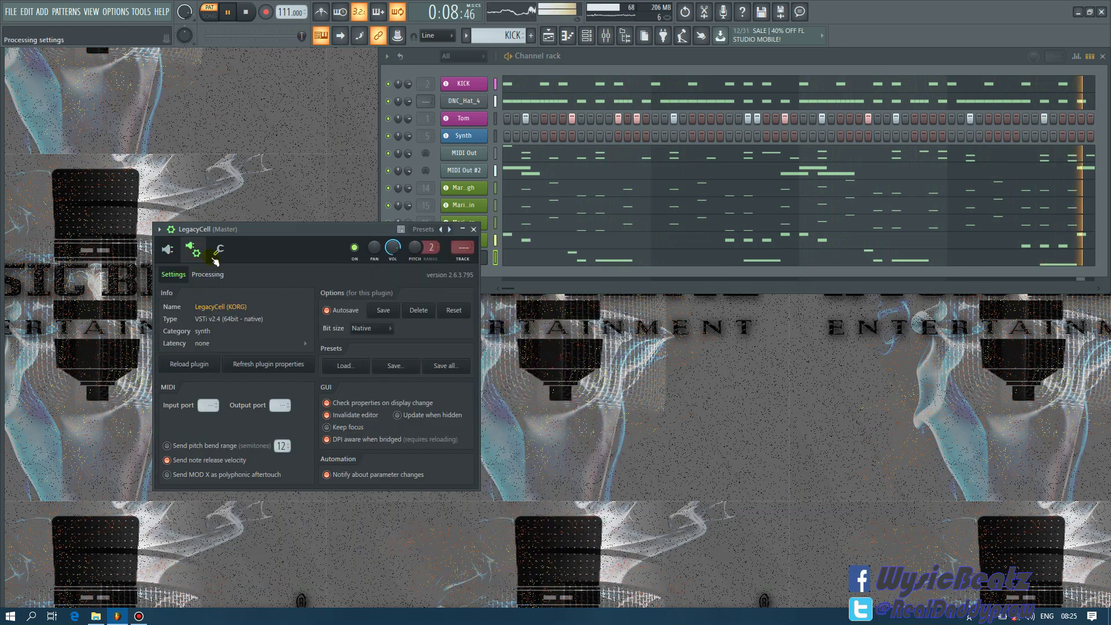
{"action": "left_click", "coordinate": [220, 281]}
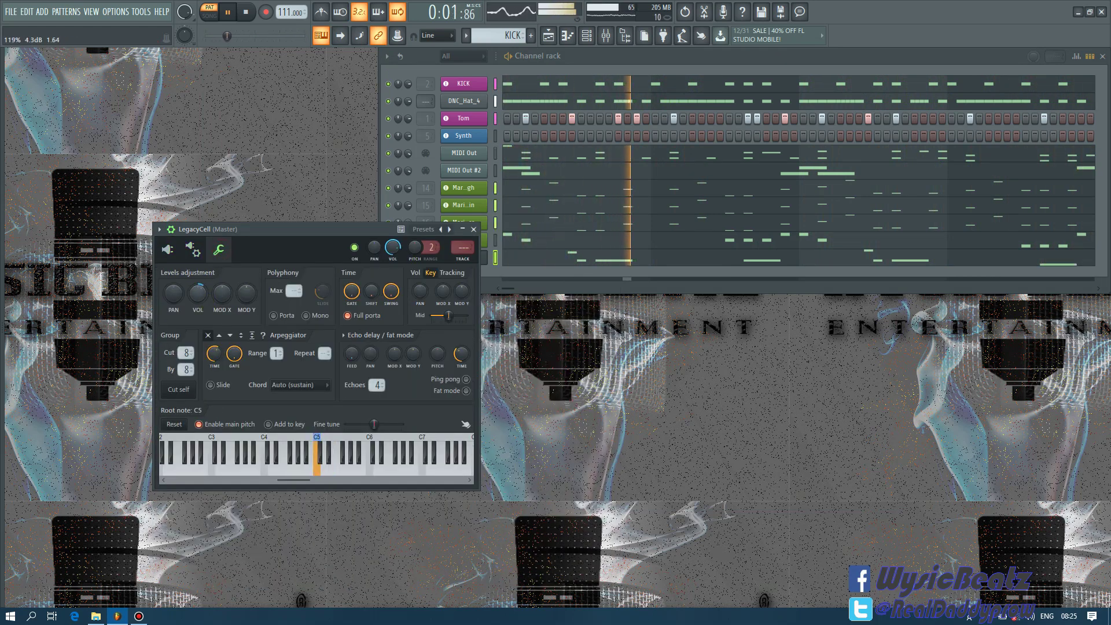
{"action": "left_click_drag", "start_coordinate": [201, 296], "coordinate": [200, 295]}
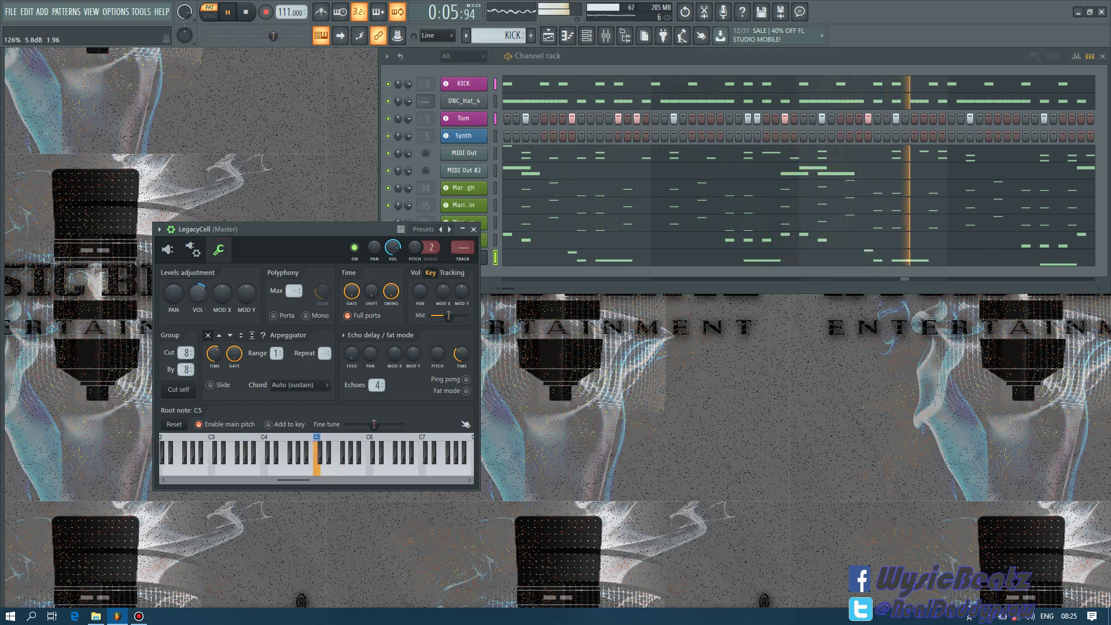
{"action": "left_click", "coordinate": [474, 230]}
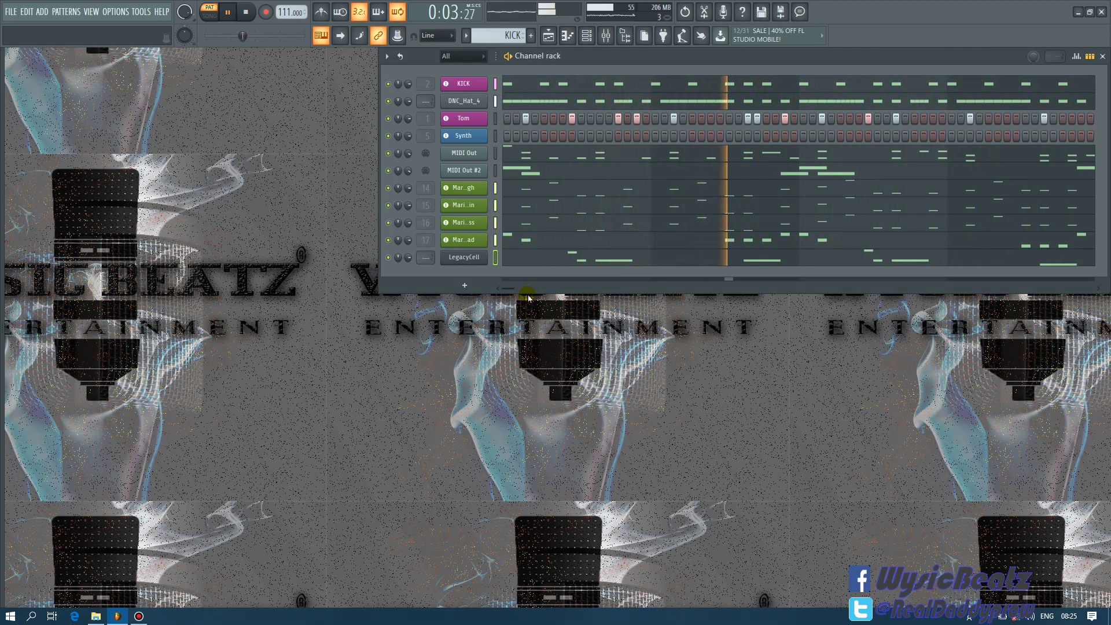
- Browse the sample library to Packs > Legacy > Drums and open the RealDrumkits folder
{"action": "mouse_move", "coordinate": [2, 325]}
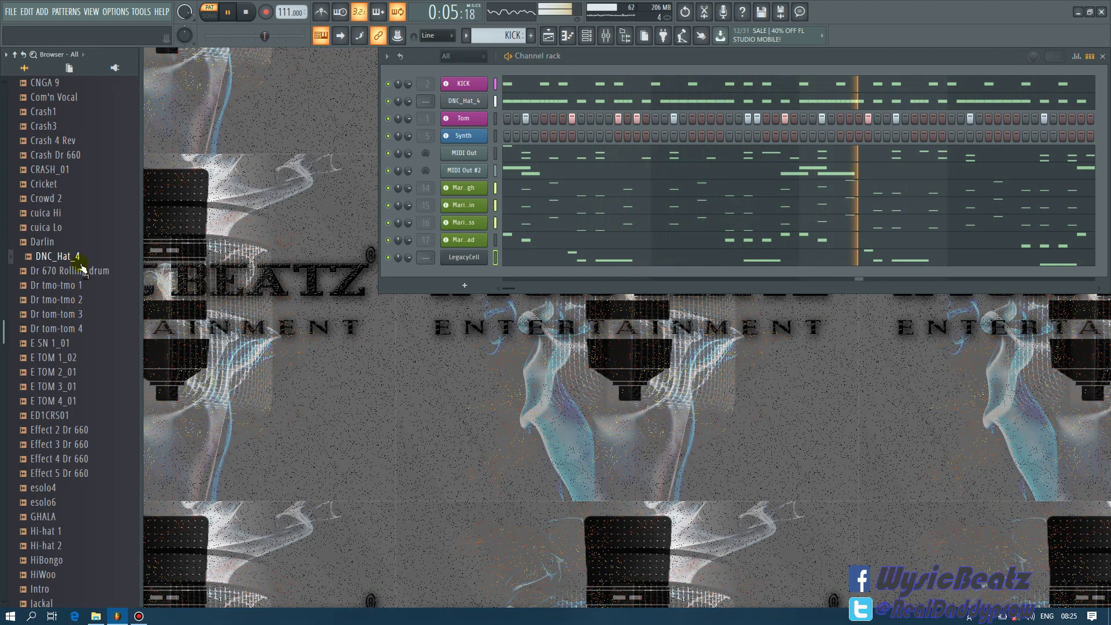
{"action": "scroll", "coordinate": [58, 144], "scroll_direction": "up", "scroll_amount": 10}
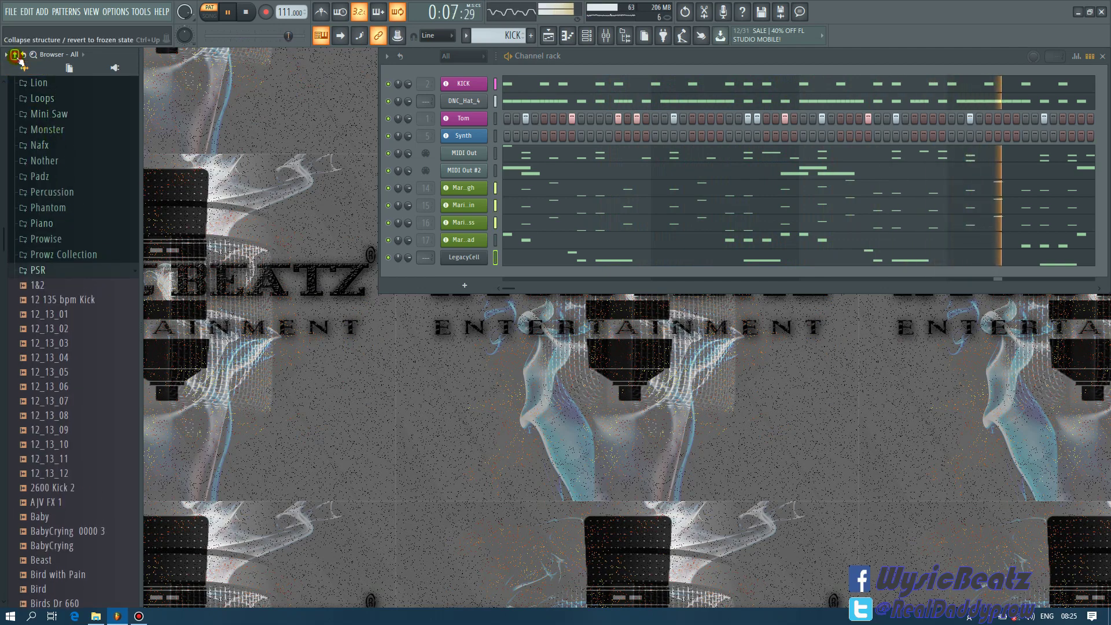
{"action": "left_click", "coordinate": [15, 55]}
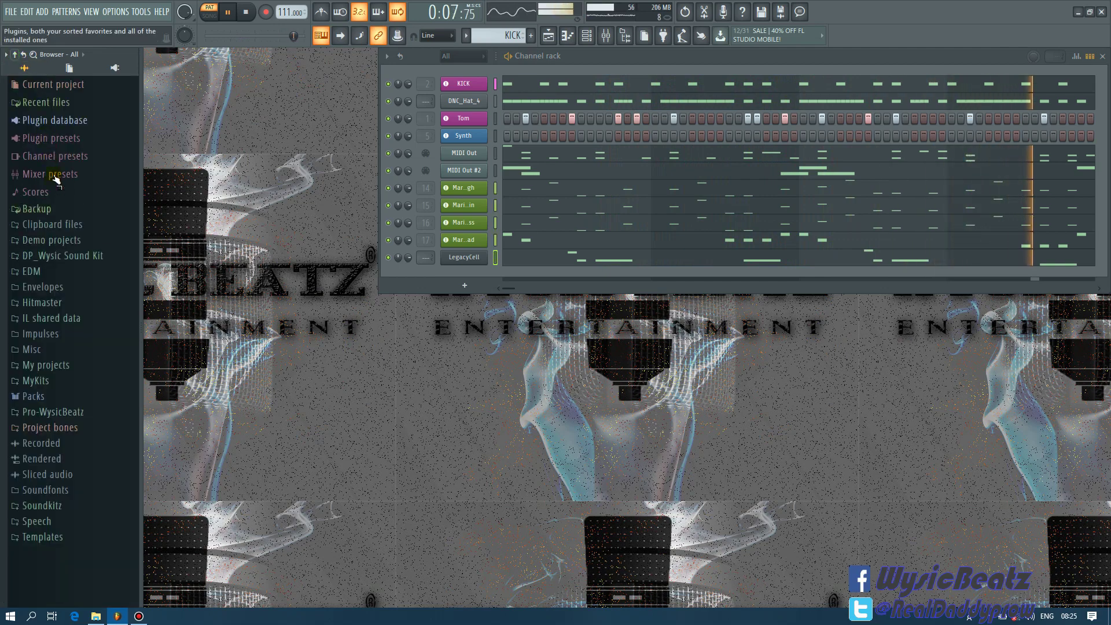
{"action": "left_click", "coordinate": [44, 399]}
{"action": "left_click", "coordinate": [58, 414]}
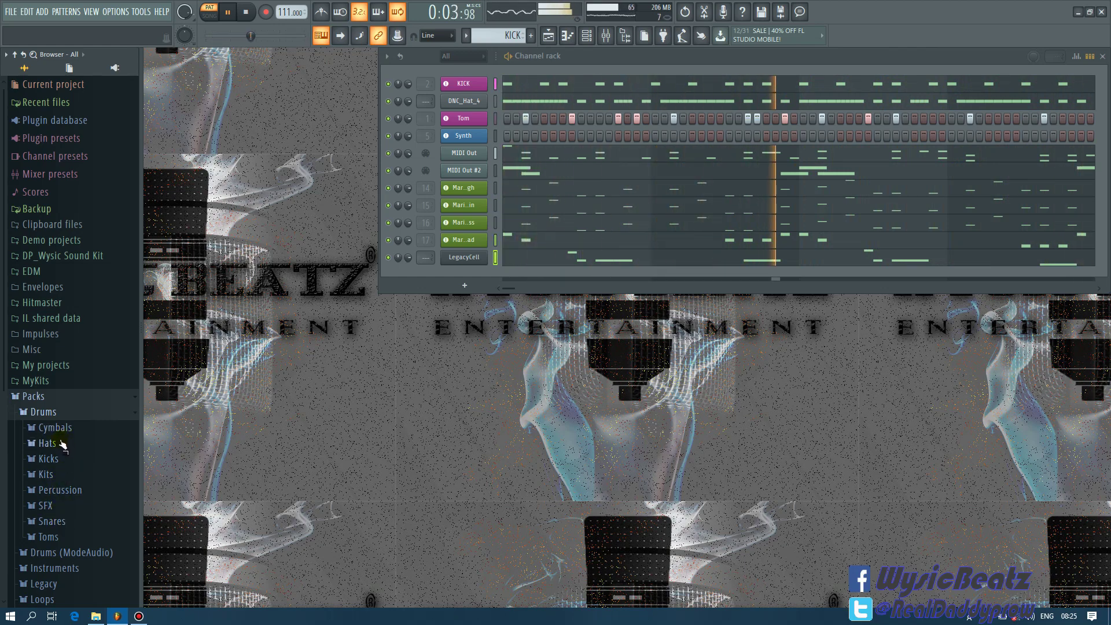
{"action": "scroll", "coordinate": [65, 502], "scroll_direction": "down", "scroll_amount": 2}
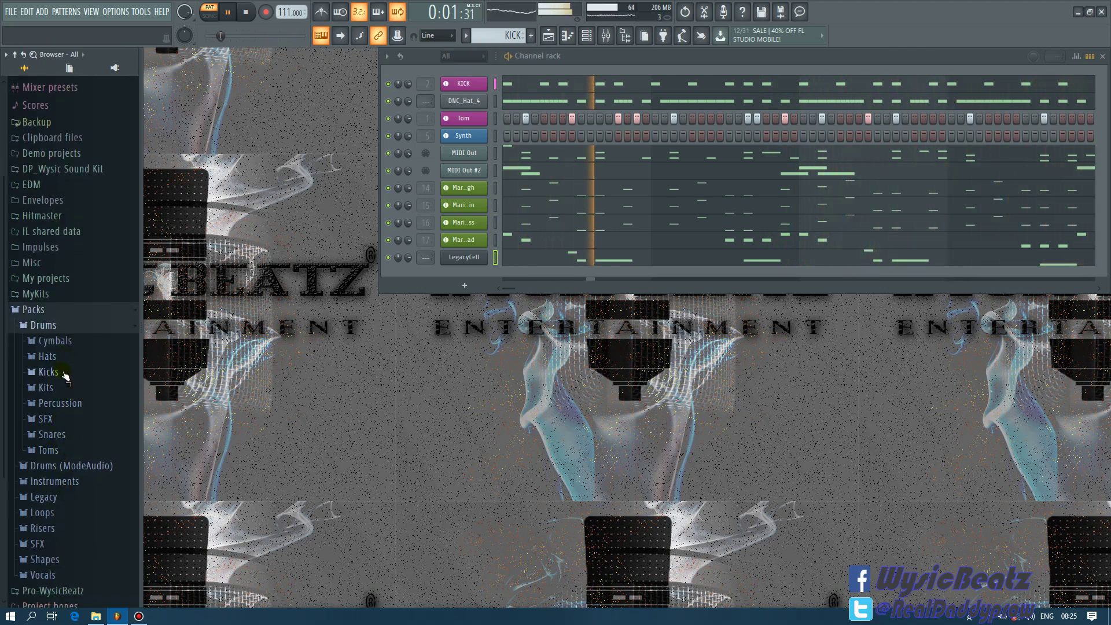
{"action": "left_click", "coordinate": [66, 465]}
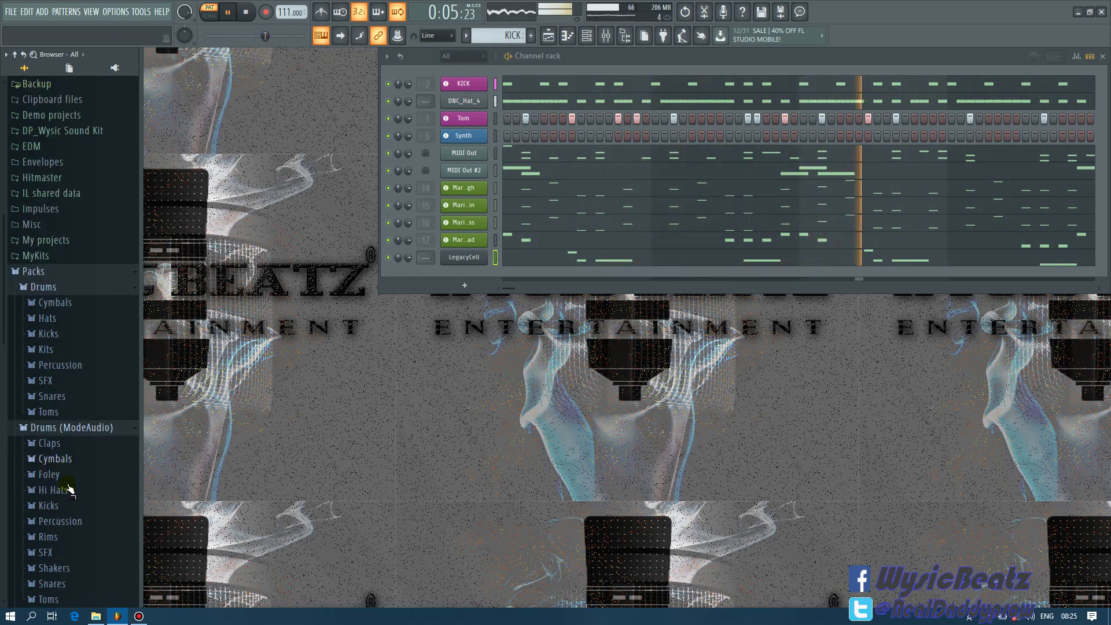
{"action": "scroll", "coordinate": [75, 498], "scroll_direction": "down", "scroll_amount": 3}
{"action": "left_click", "coordinate": [49, 543]}
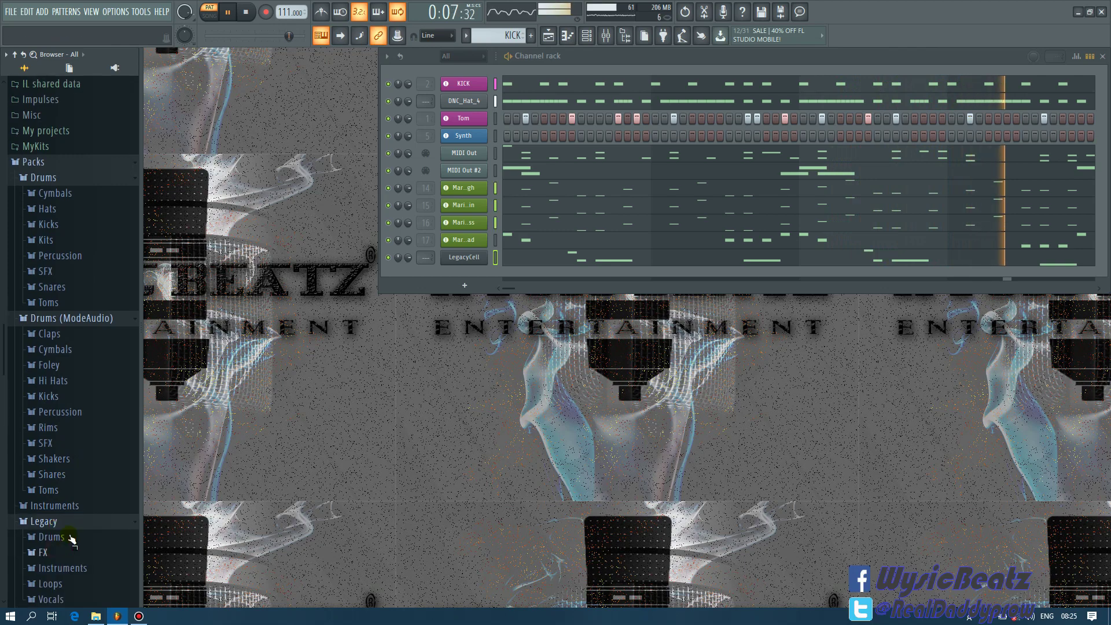
{"action": "scroll", "coordinate": [64, 503], "scroll_direction": "down", "scroll_amount": 3}
{"action": "left_click", "coordinate": [49, 451]}
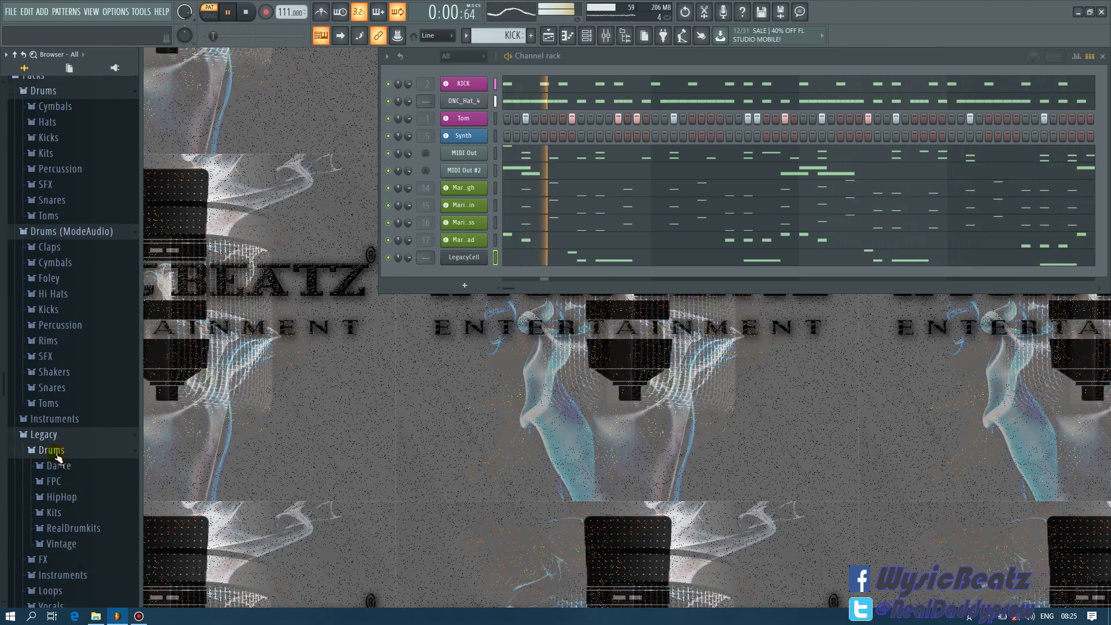
{"action": "left_click", "coordinate": [60, 527]}
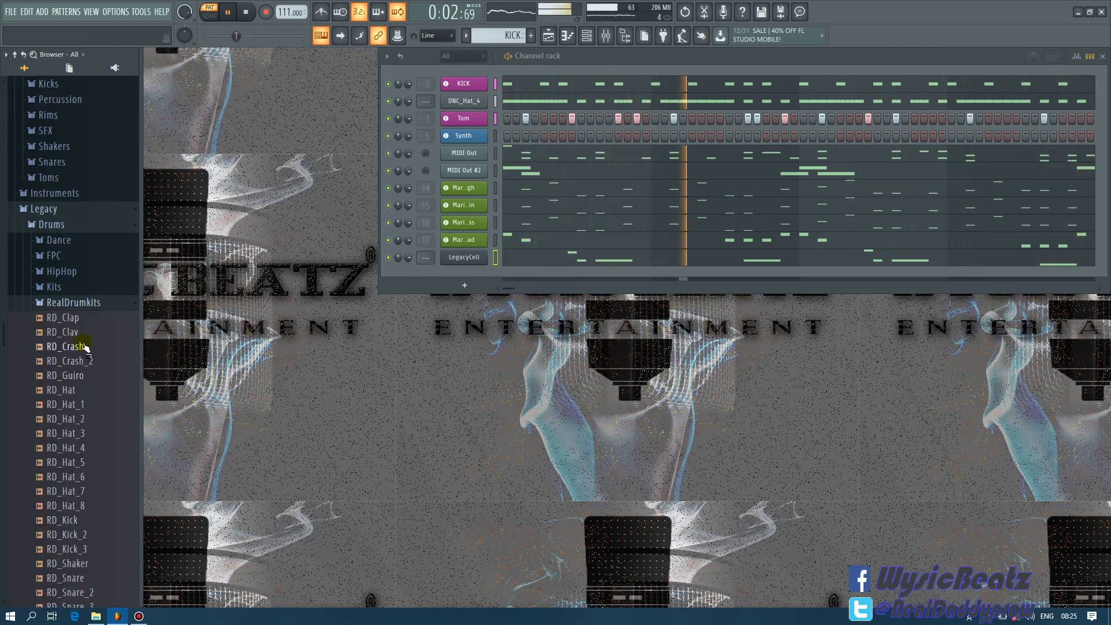
- Add the RD_Clap sample as a new channel above KICK and fill its pattern on each 4 steps
{"action": "left_click_drag", "start_coordinate": [75, 317], "coordinate": [463, 85]}
{"action": "right_click", "coordinate": [463, 86]}
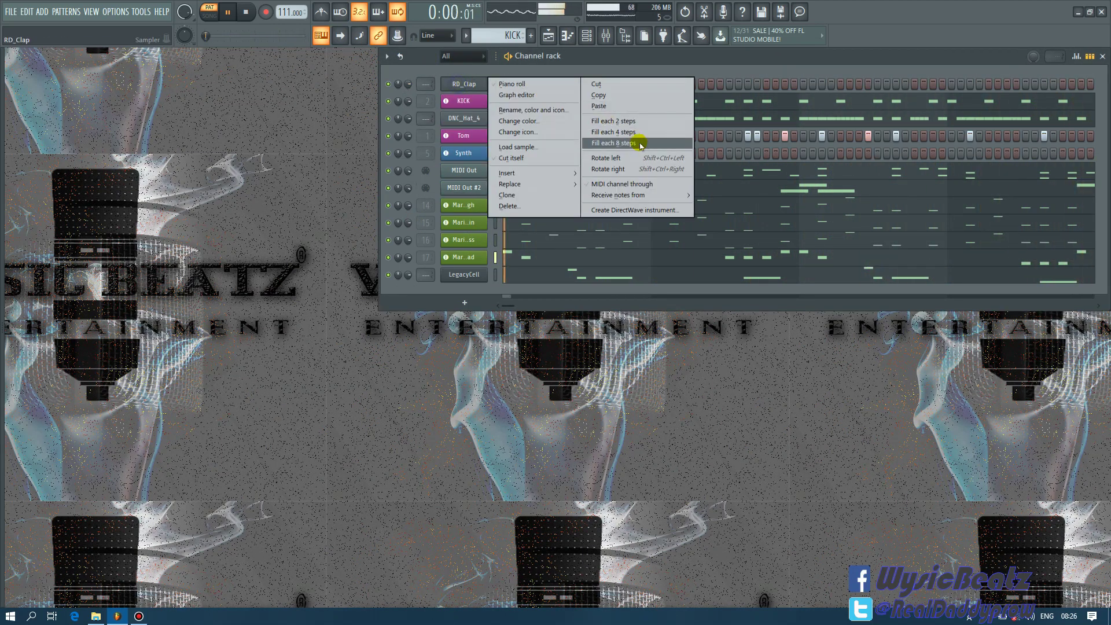
{"action": "left_click", "coordinate": [627, 132]}
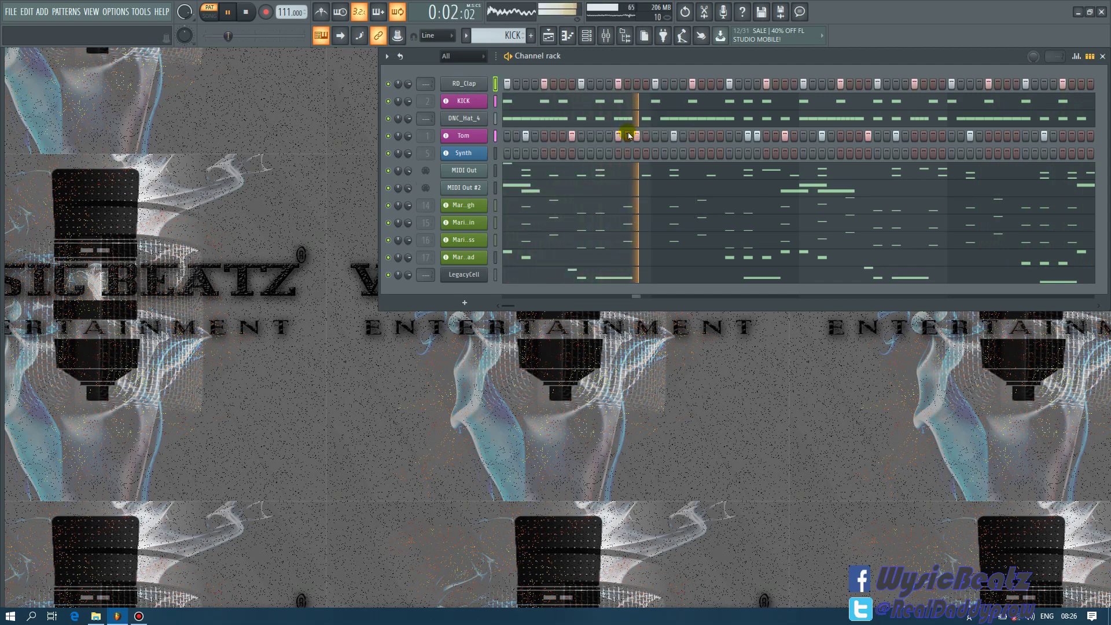
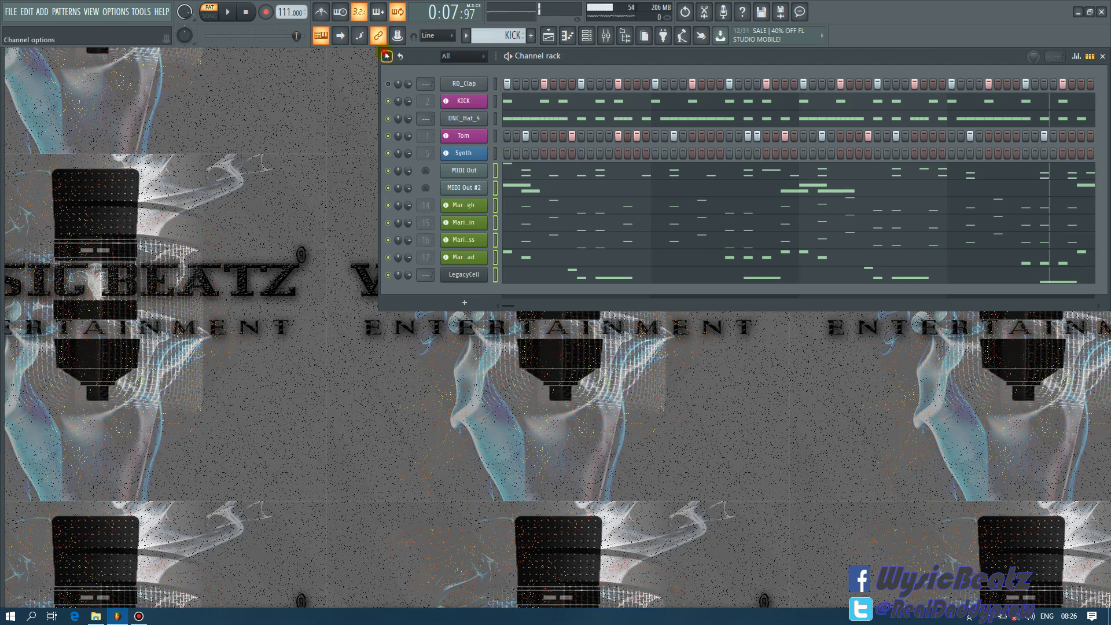
- Transpose the selected melodic channels, from MIDI Out to LegacyCell, downward by semitones
{"action": "left_click", "coordinate": [385, 55]}
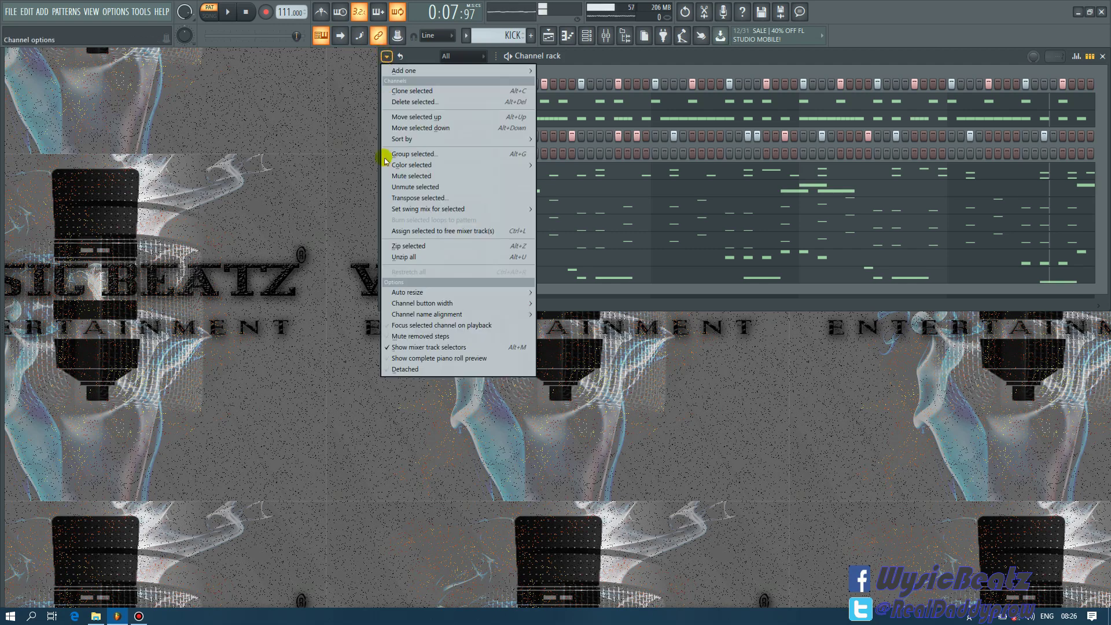
{"action": "left_click", "coordinate": [429, 198]}
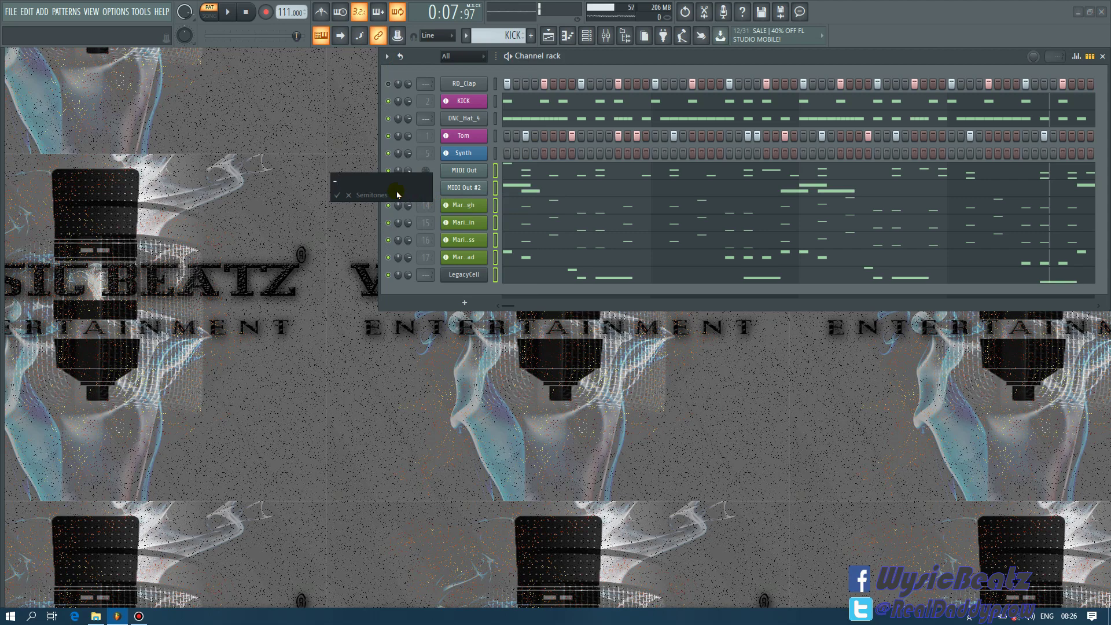
{"action": "key", "text": "Return"}
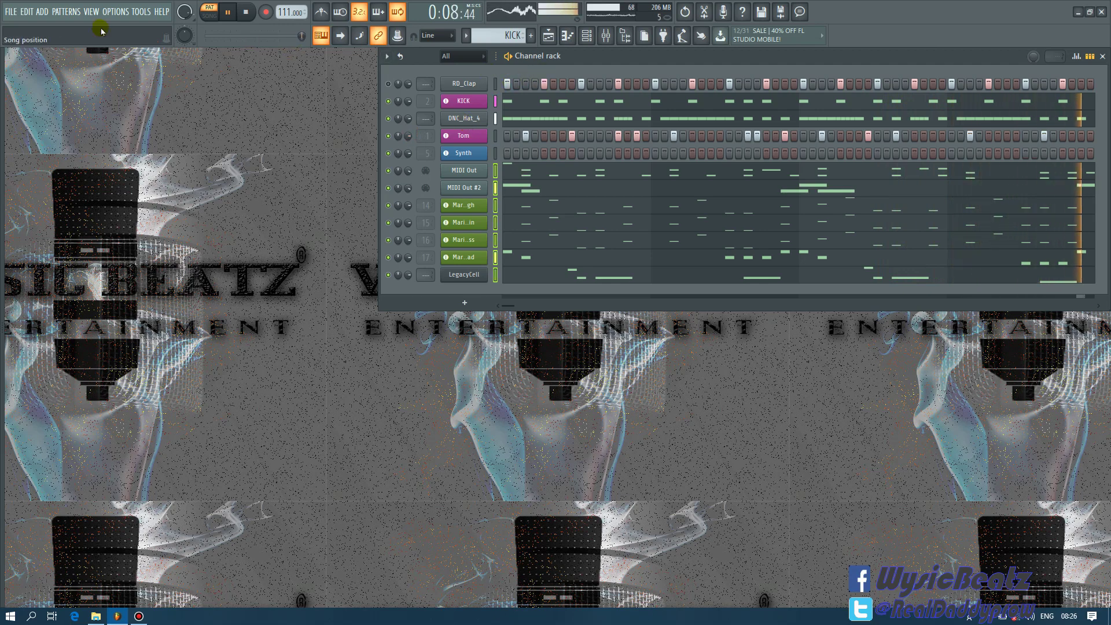
- Save the project as "slow jam" in the Pending Projects folder under Studio Projects
{"action": "left_click", "coordinate": [10, 11]}
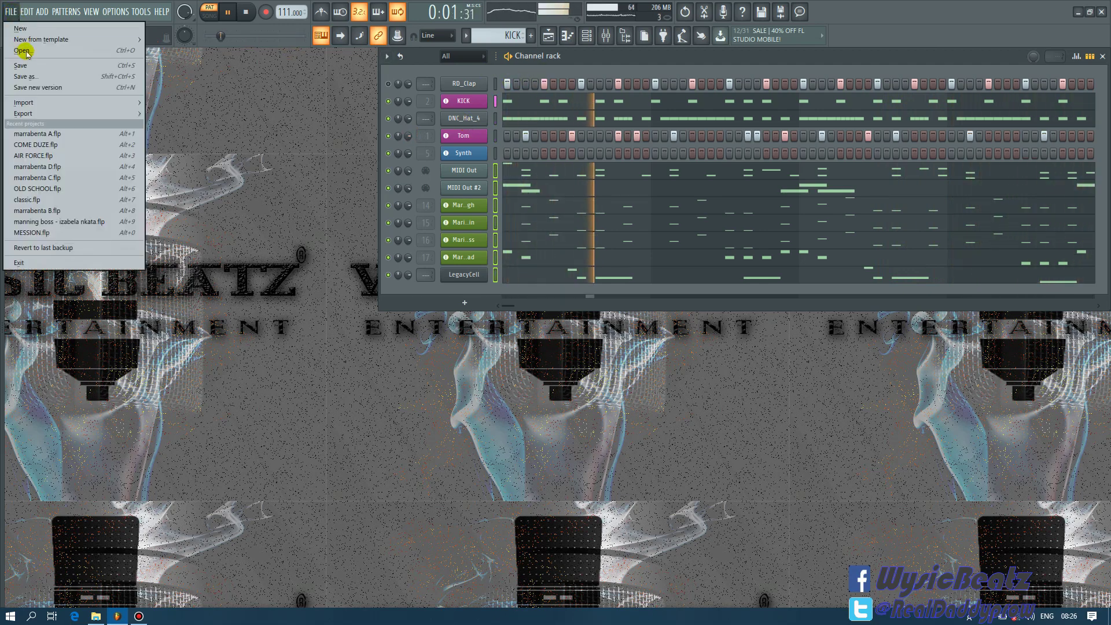
{"action": "left_click", "coordinate": [42, 76]}
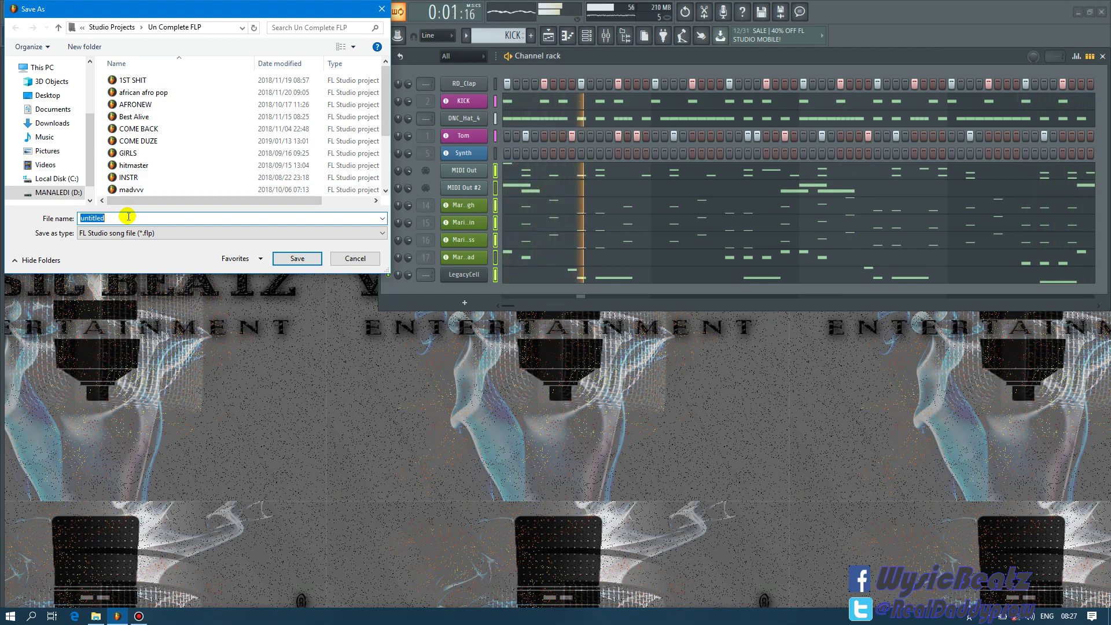
{"action": "type", "text": "slow jam"}
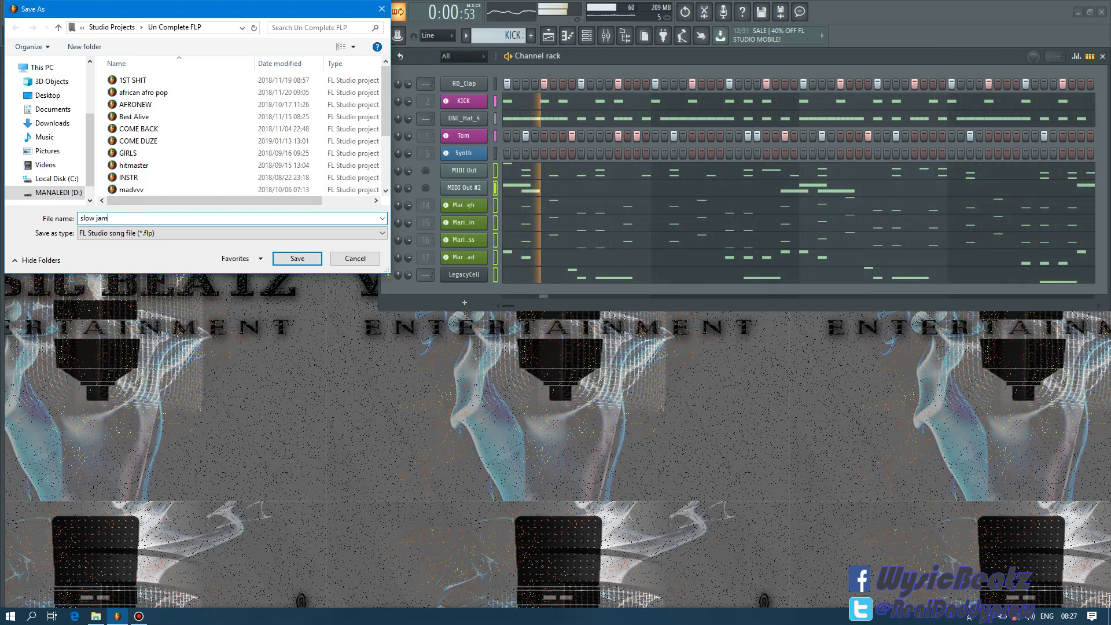
{"action": "left_click", "coordinate": [59, 27]}
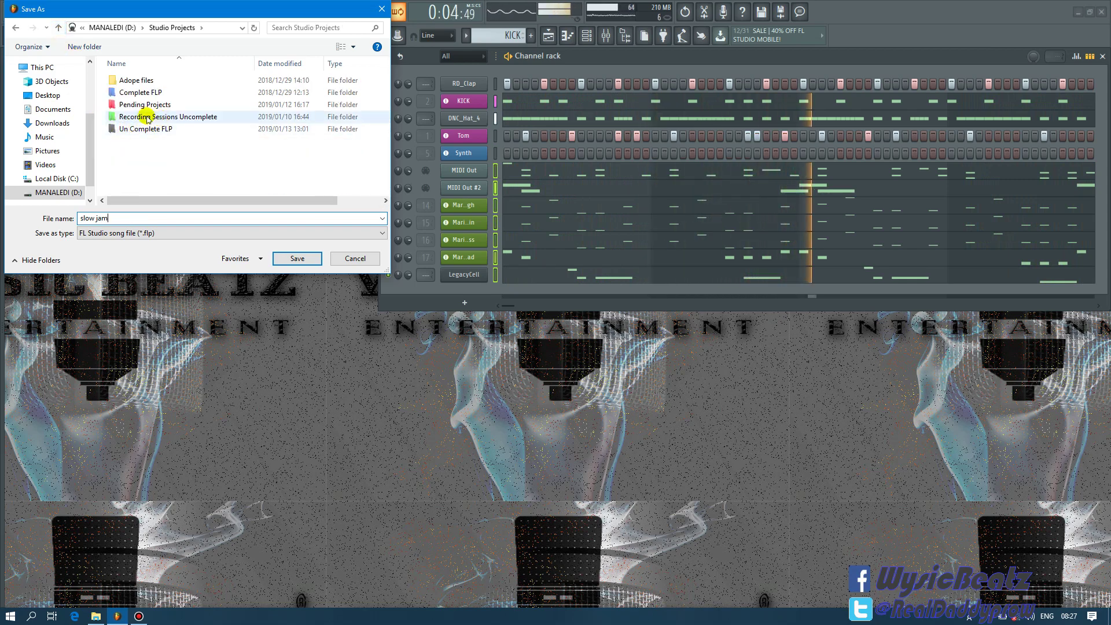
{"action": "left_click", "coordinate": [159, 106]}
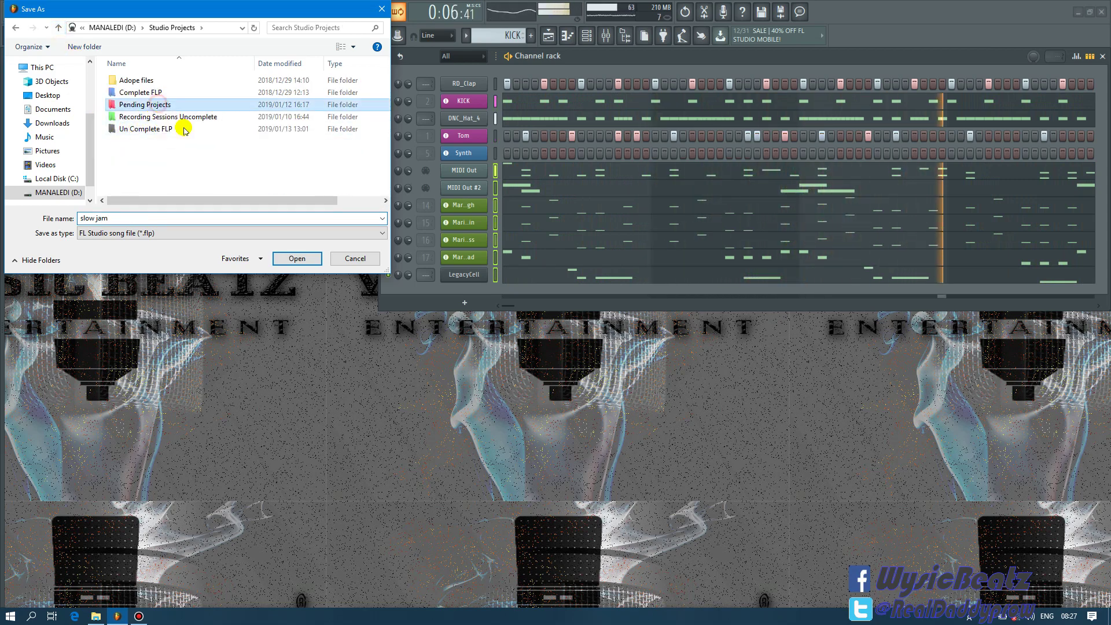
{"action": "left_click", "coordinate": [297, 258]}
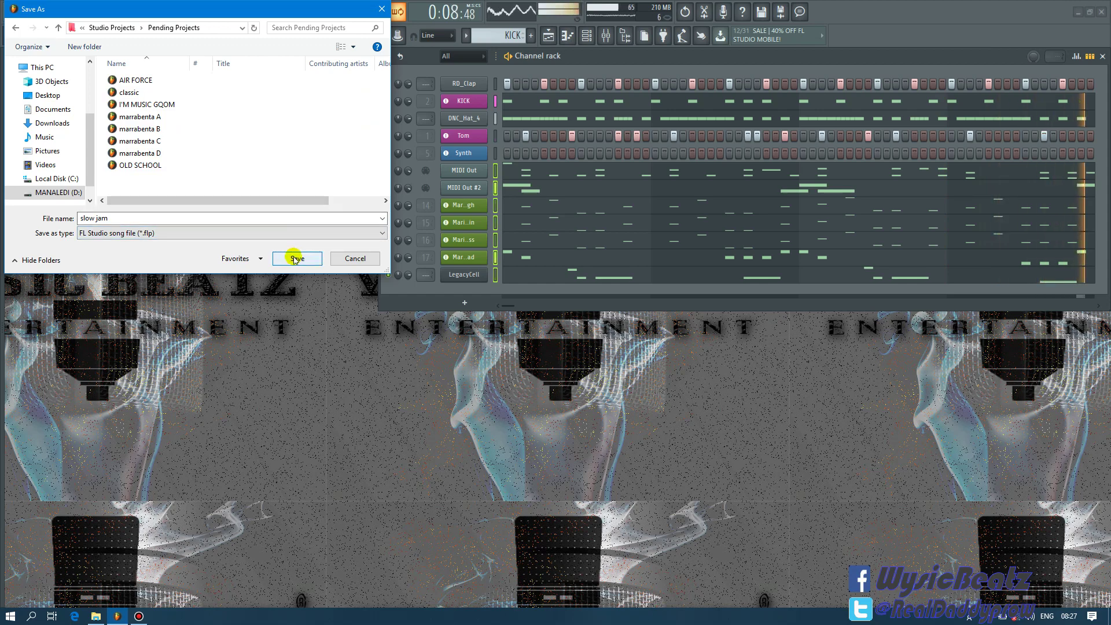
{"action": "left_click", "coordinate": [296, 258]}
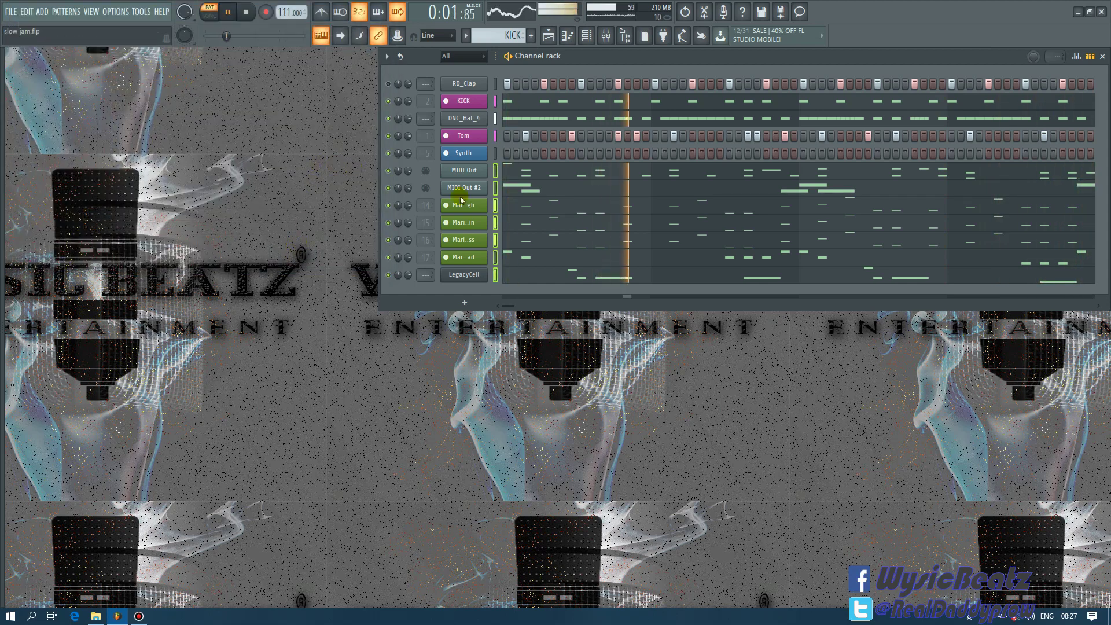
- Transpose the selected channels, MIDI Out through LegacyCell, by -3 semitones
{"action": "left_click", "coordinate": [387, 57]}
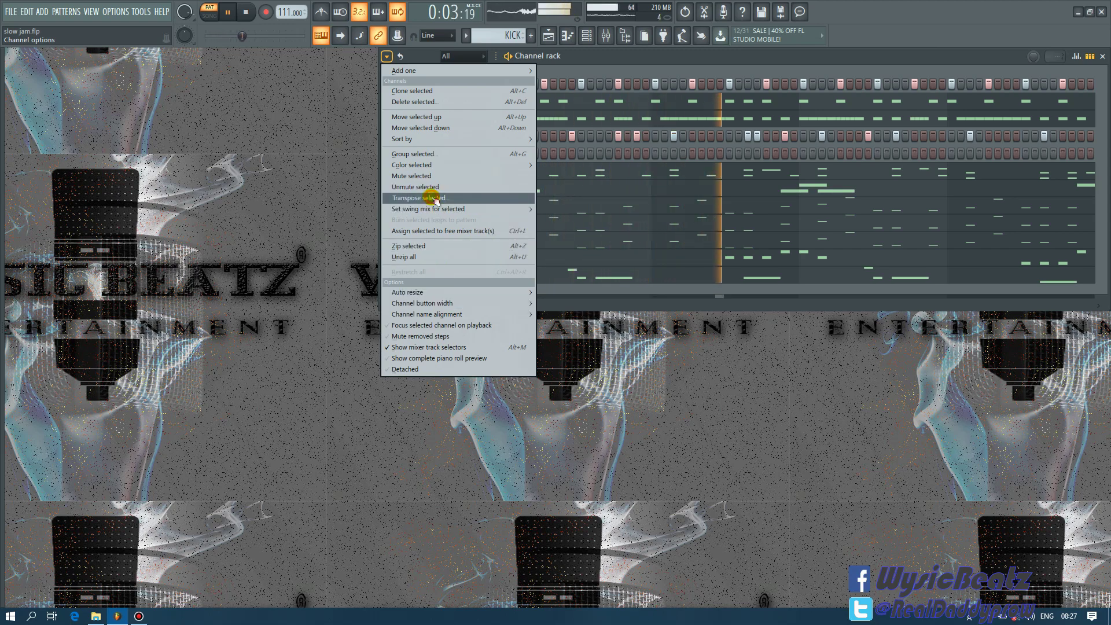
{"action": "left_click", "coordinate": [417, 198]}
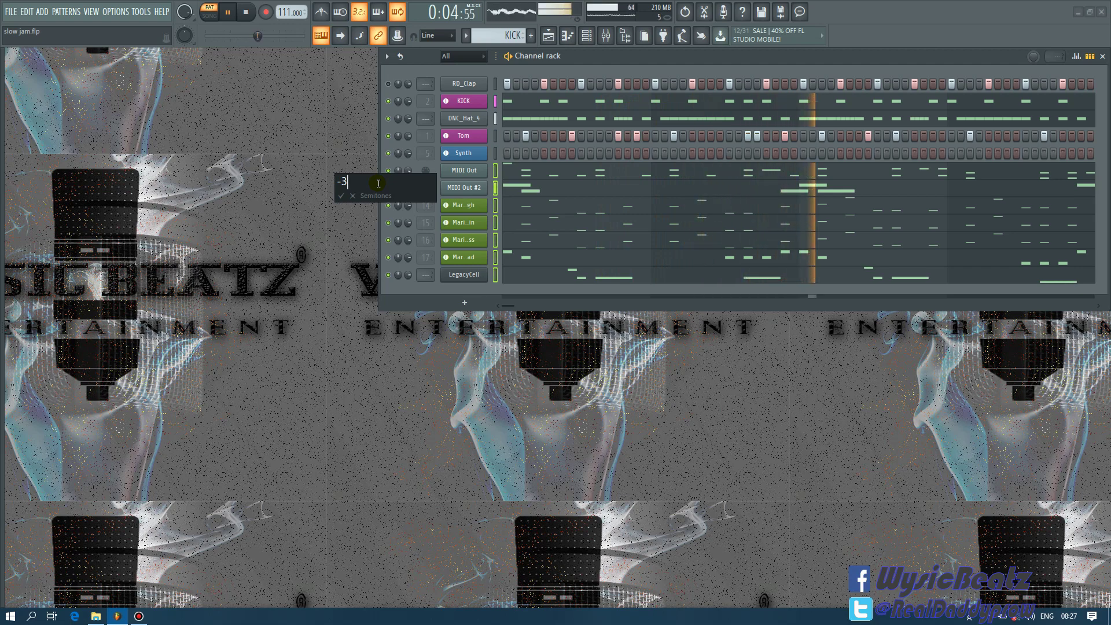
{"action": "key", "text": "Return"}
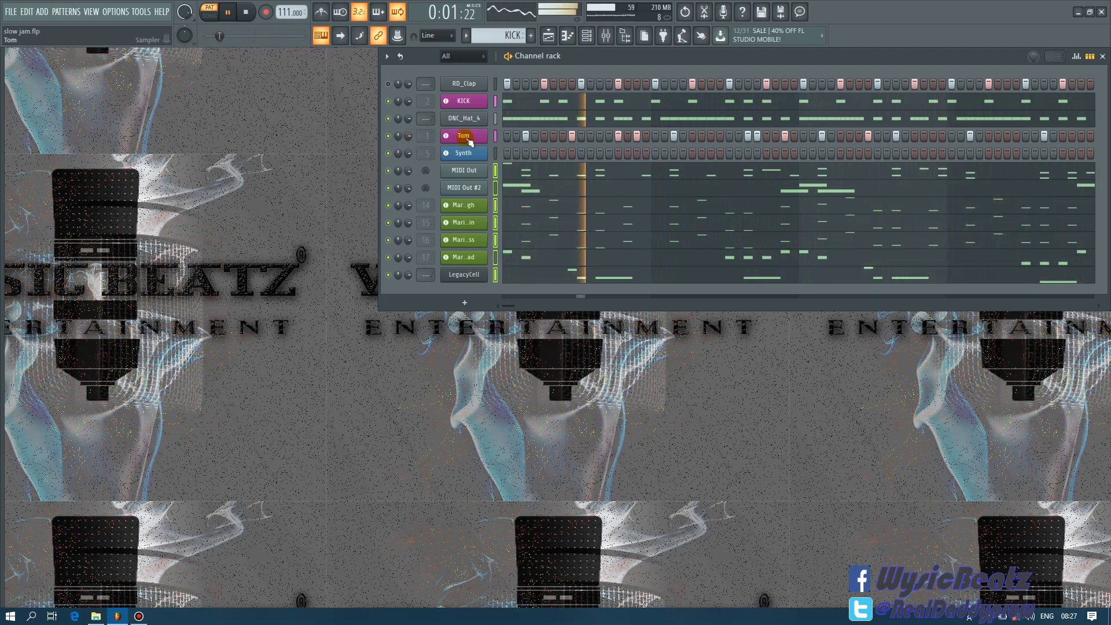
- Lower the volume level adjustment in DNC_Hat_4's channel settings to about 82% and close its window
{"action": "left_click", "coordinate": [465, 119]}
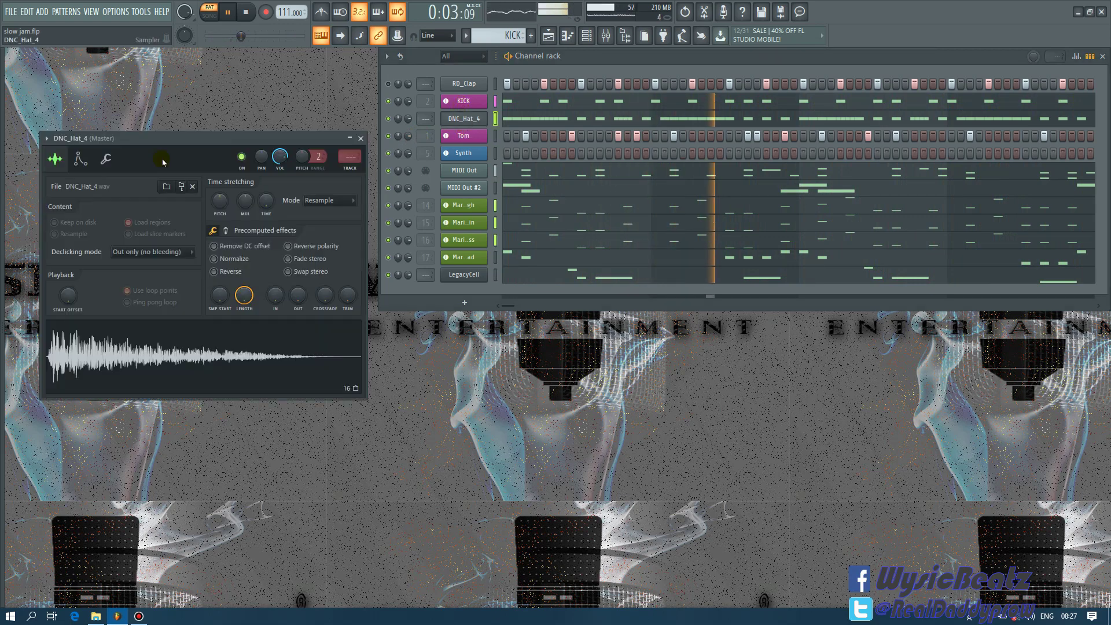
{"action": "left_click", "coordinate": [106, 159]}
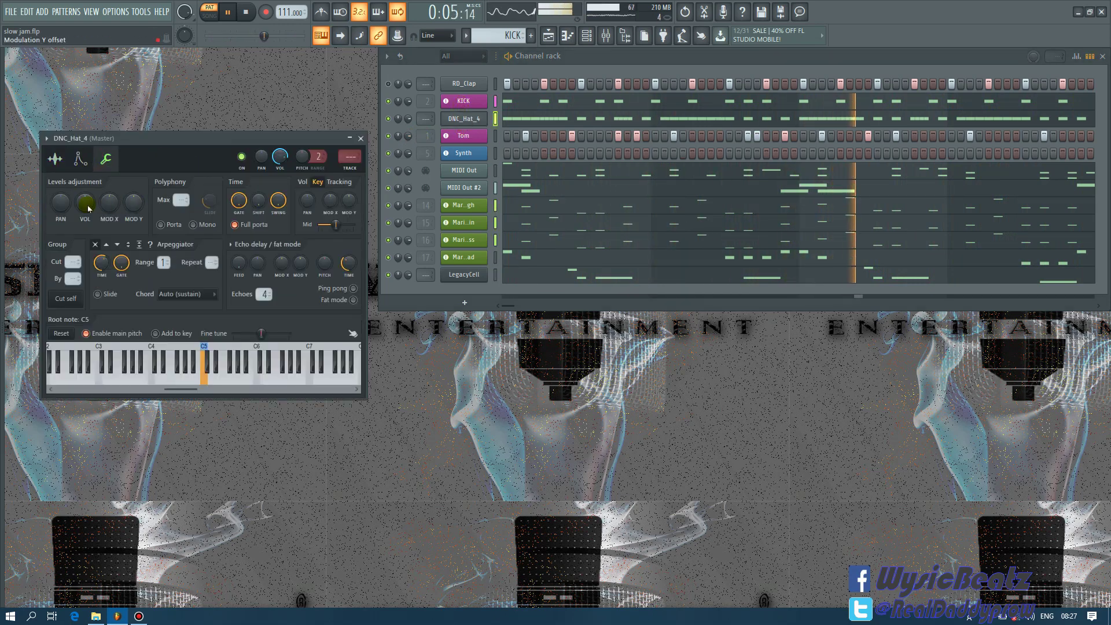
{"action": "left_click_drag", "start_coordinate": [86, 202], "coordinate": [86, 208]}
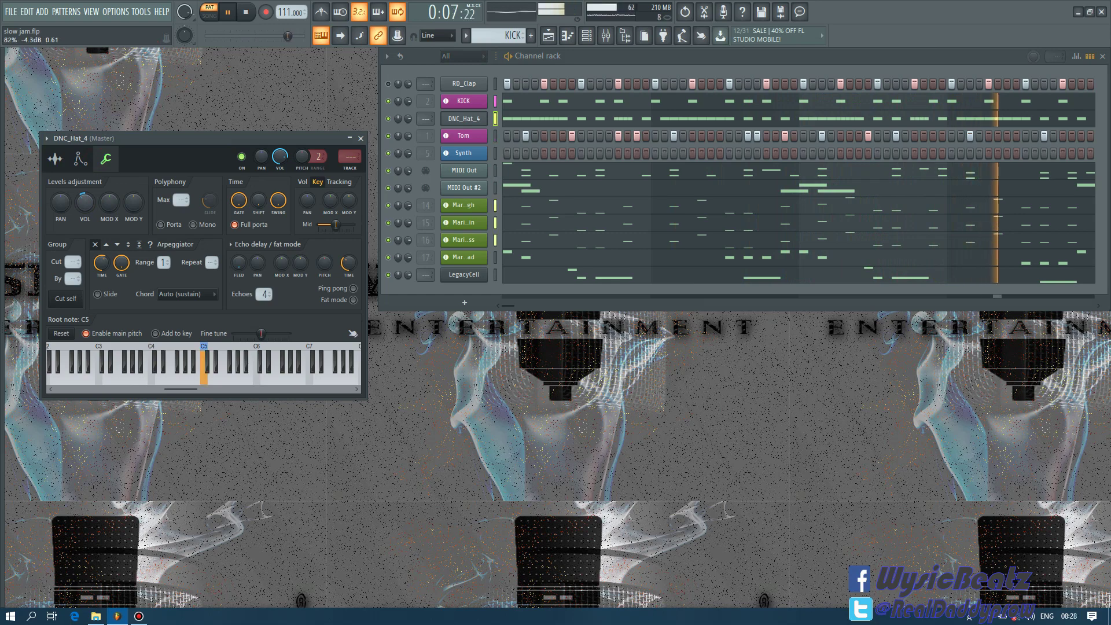
{"action": "left_click", "coordinate": [360, 138]}
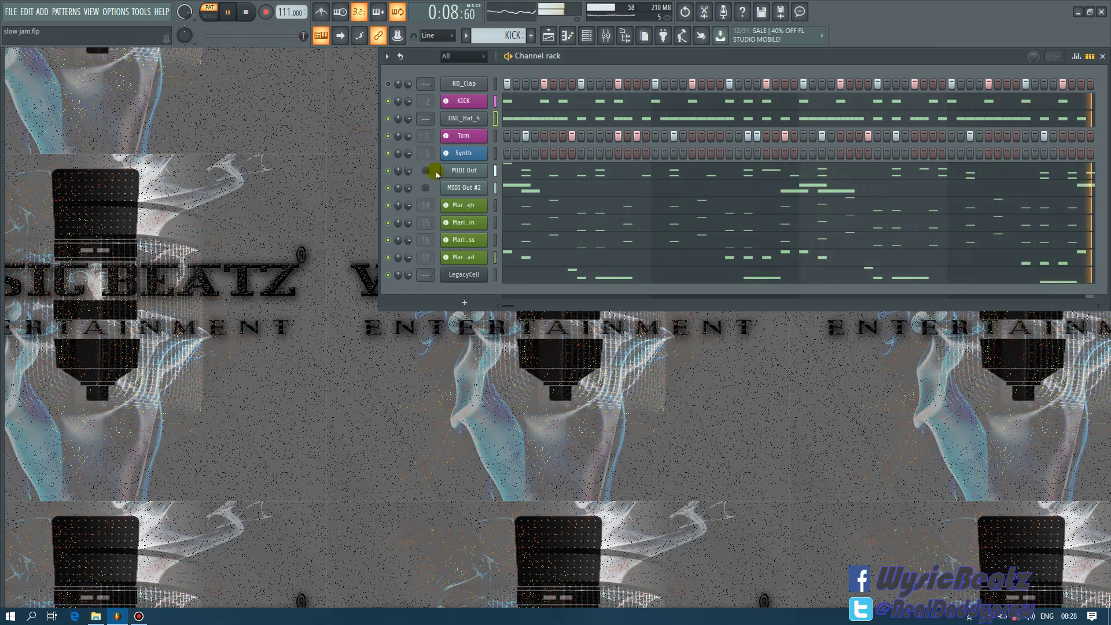
- Raise the volume level adjustment in MIDI Out #2's miscellaneous settings to about 119% and close its window
{"action": "left_click", "coordinate": [464, 188]}
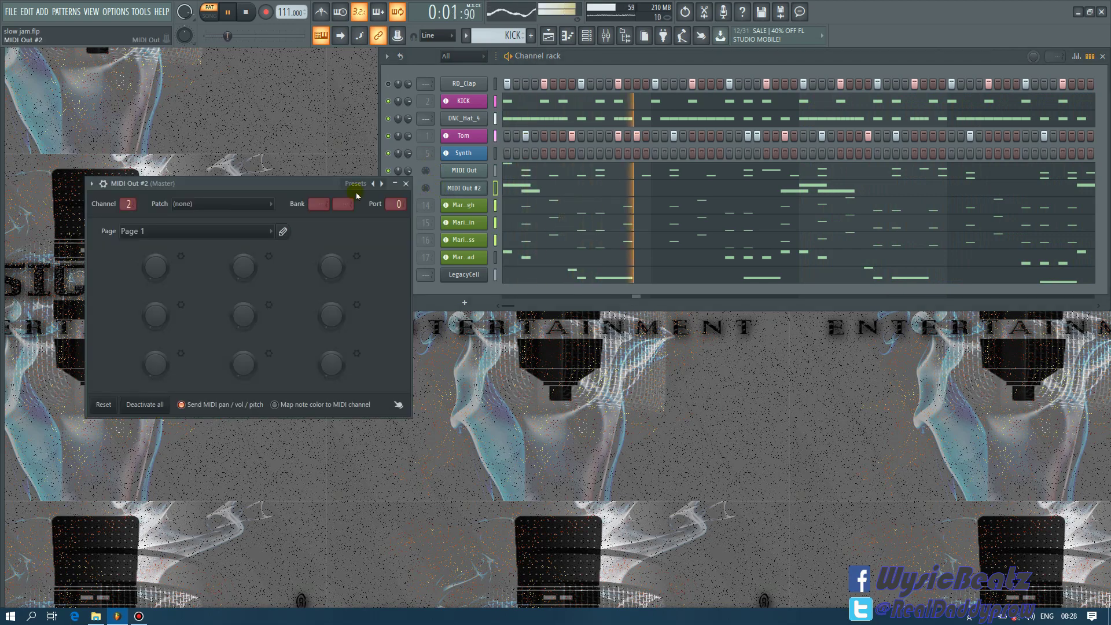
{"action": "left_click", "coordinate": [104, 184]}
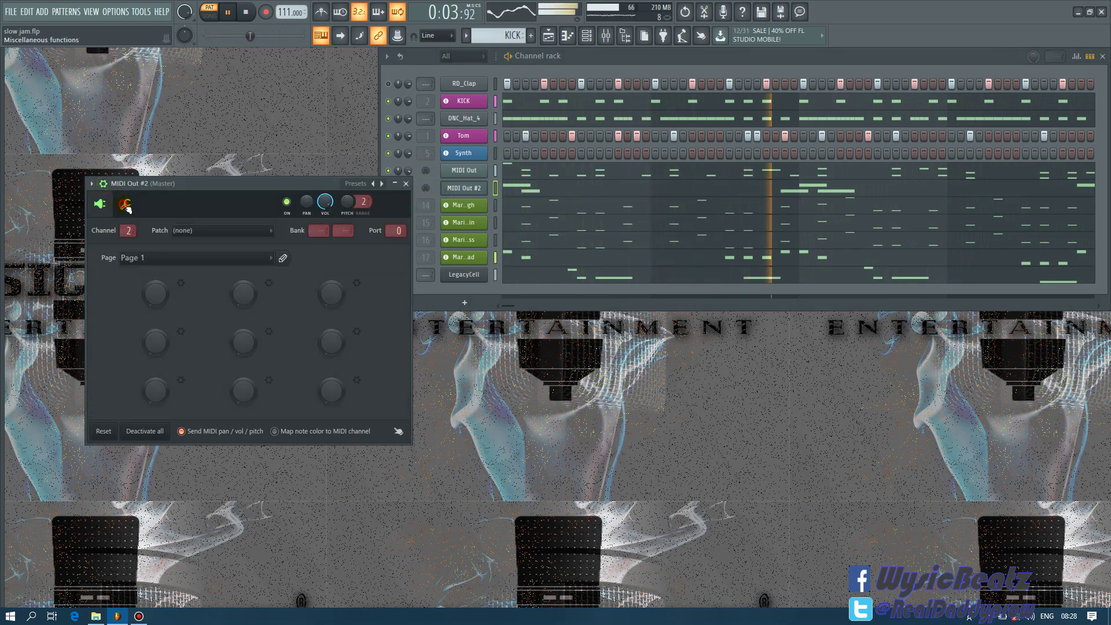
{"action": "left_click", "coordinate": [126, 205]}
{"action": "left_click_drag", "start_coordinate": [130, 247], "coordinate": [130, 238]}
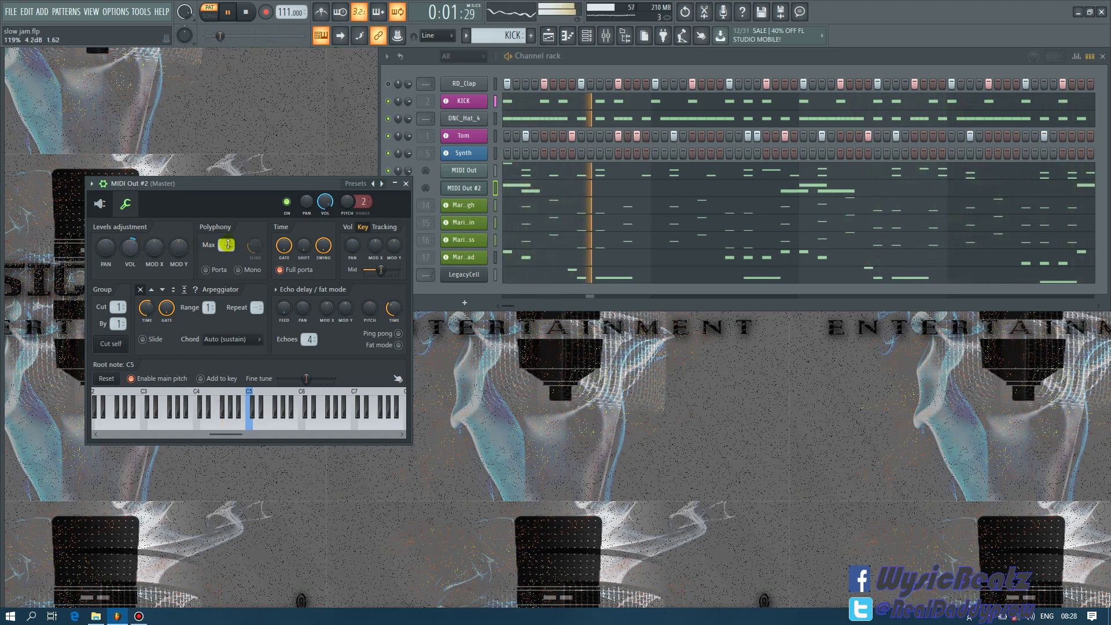
{"action": "left_click", "coordinate": [404, 184]}
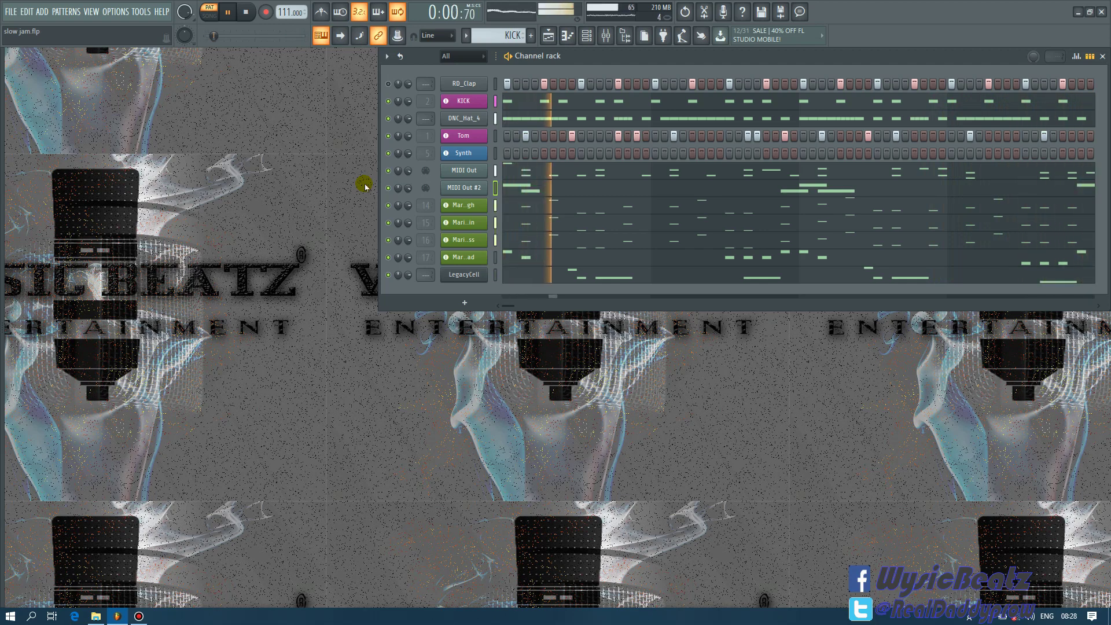
- Stop playback, hide the channel rack, and play the pattern again
{"action": "key", "text": "space"}
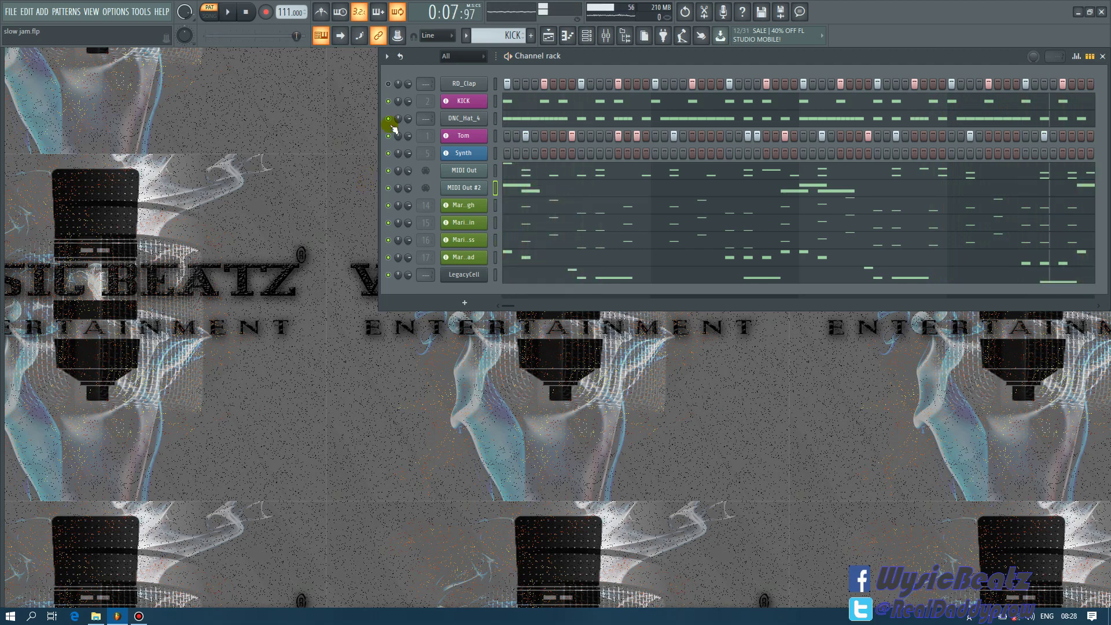
{"action": "left_click", "coordinate": [586, 36]}
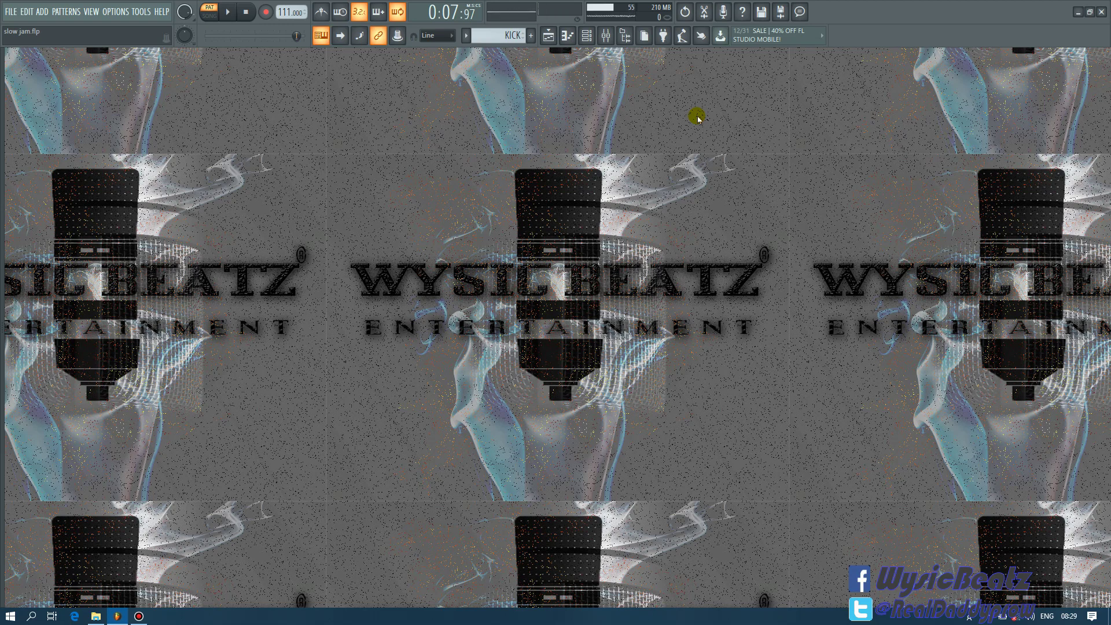
{"action": "left_click", "coordinate": [229, 12]}
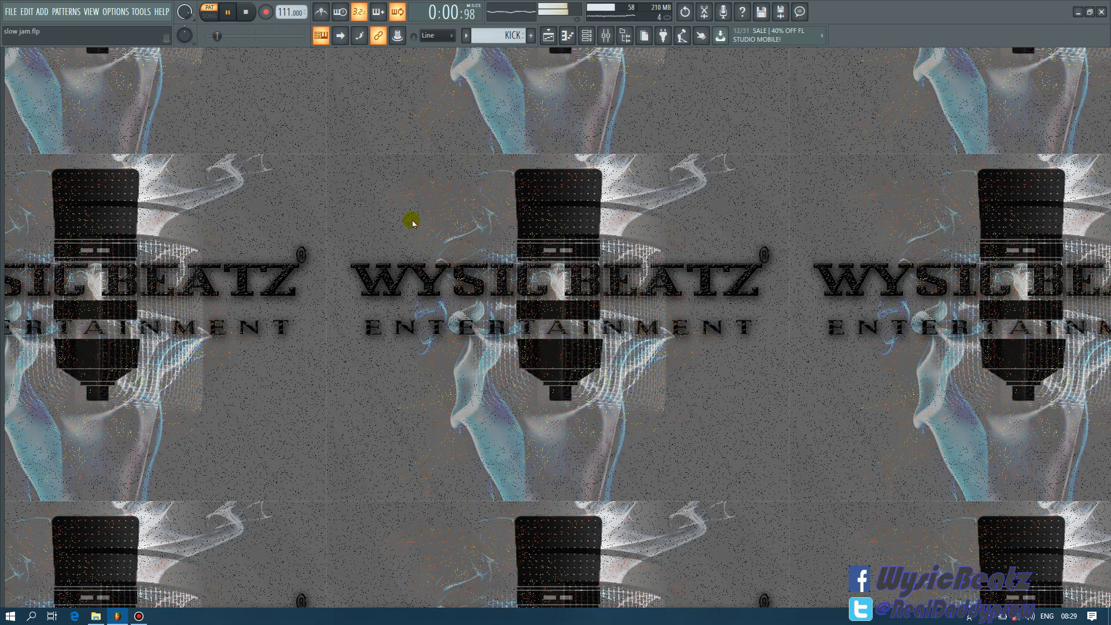